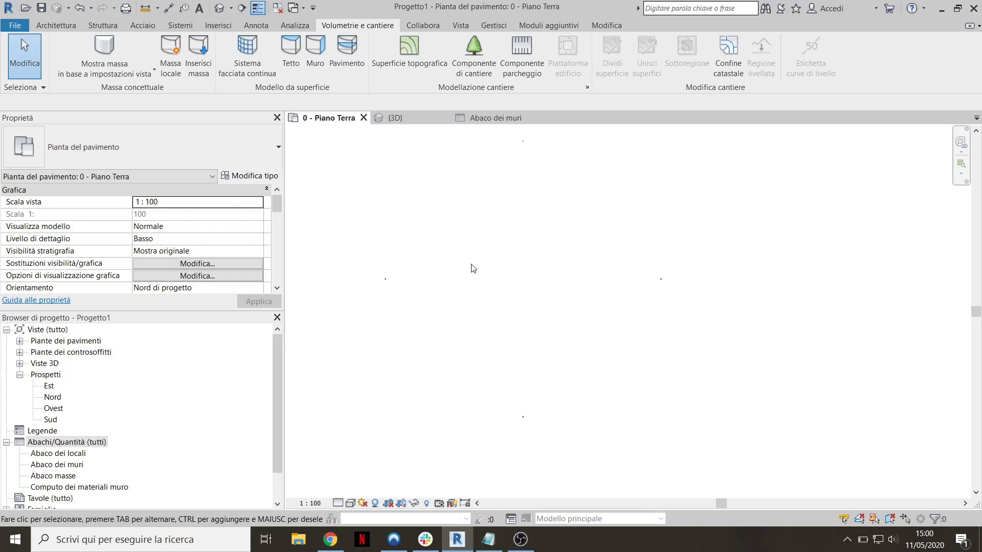
pyautogui.scroll(-2, 526, 274)
pyautogui.click(56, 25)
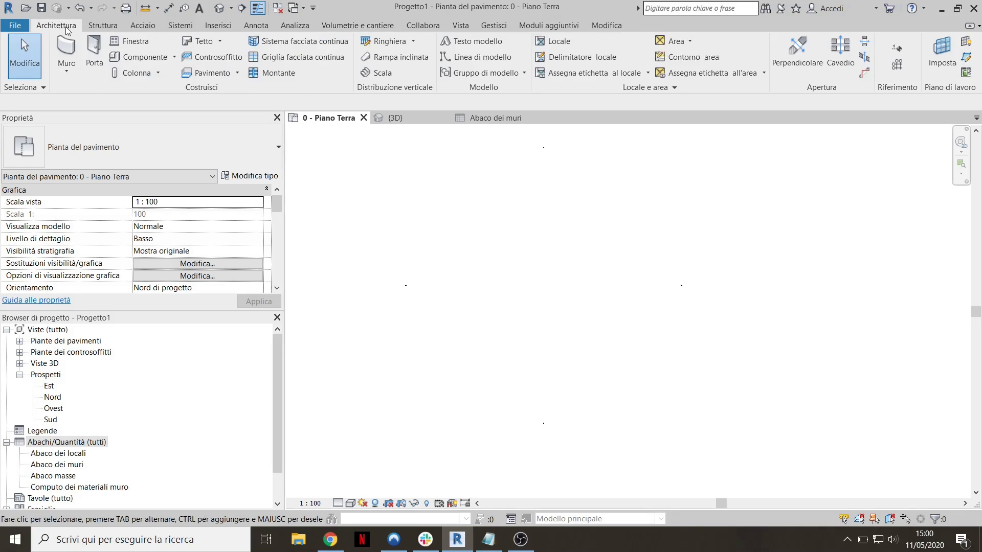
pyautogui.click(174, 57)
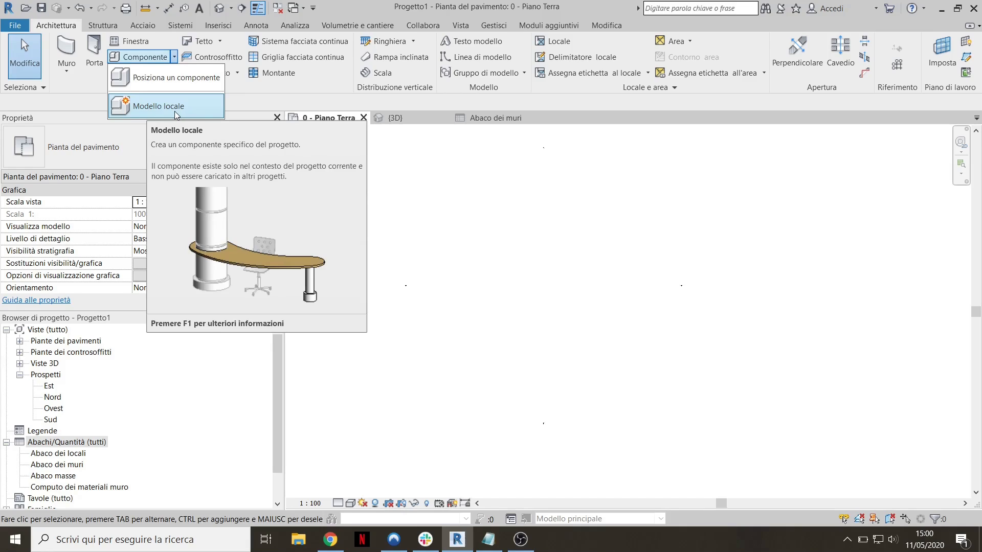
pyautogui.click(349, 29)
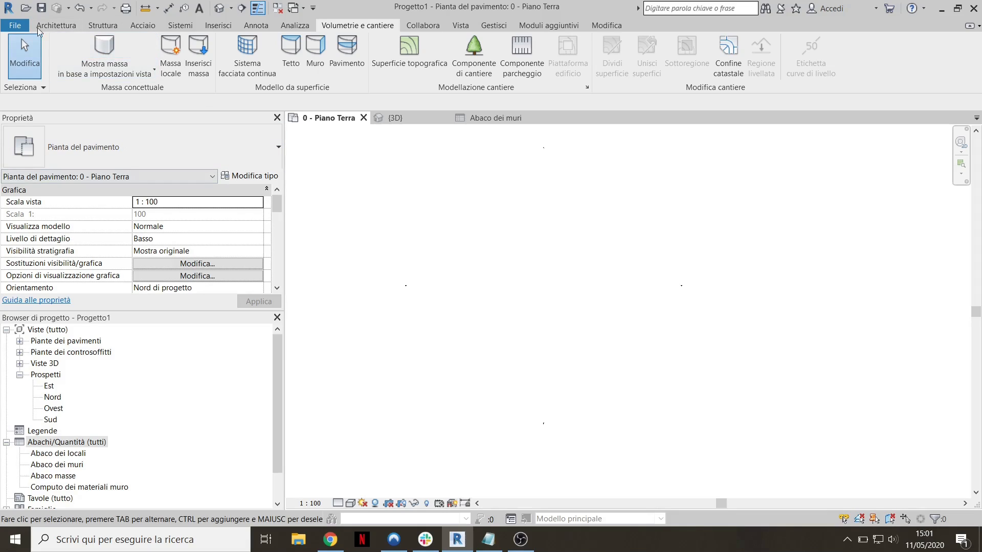
pyautogui.click(56, 26)
pyautogui.click(56, 25)
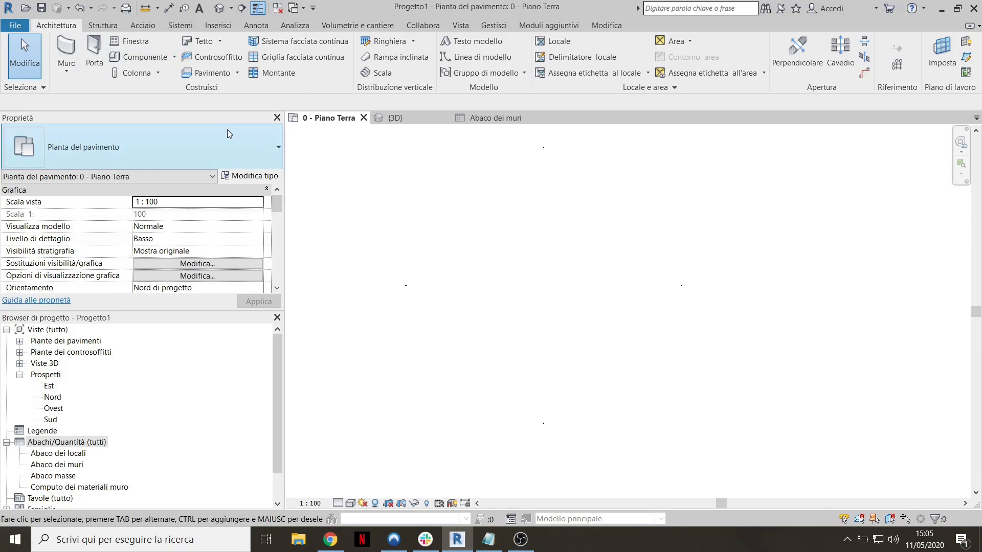
pyautogui.click(174, 58)
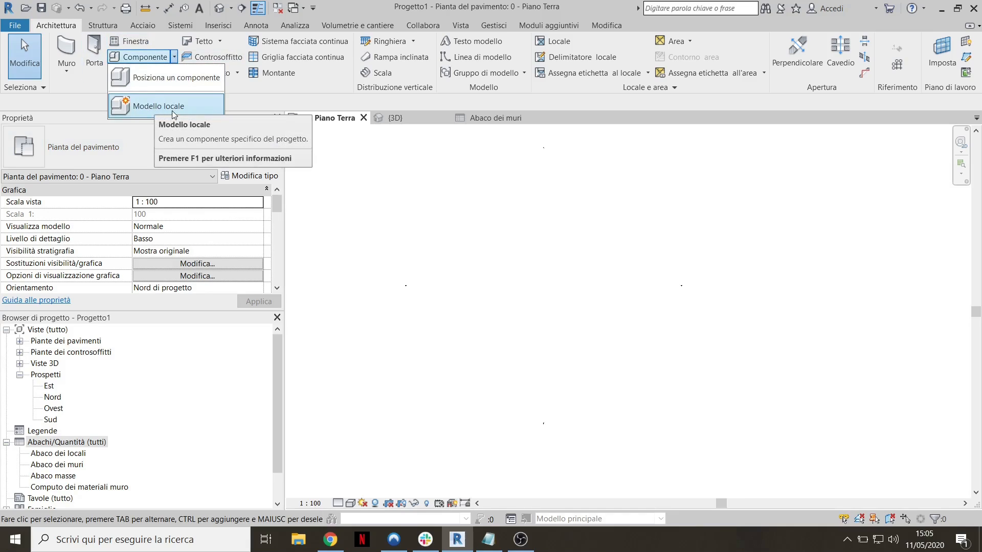
pyautogui.click(376, 26)
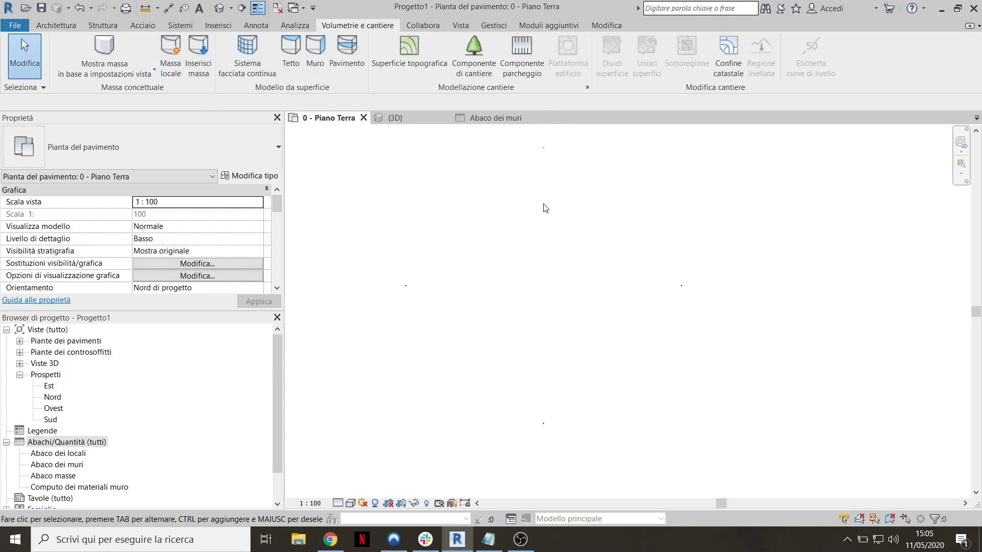
pyautogui.click(54, 26)
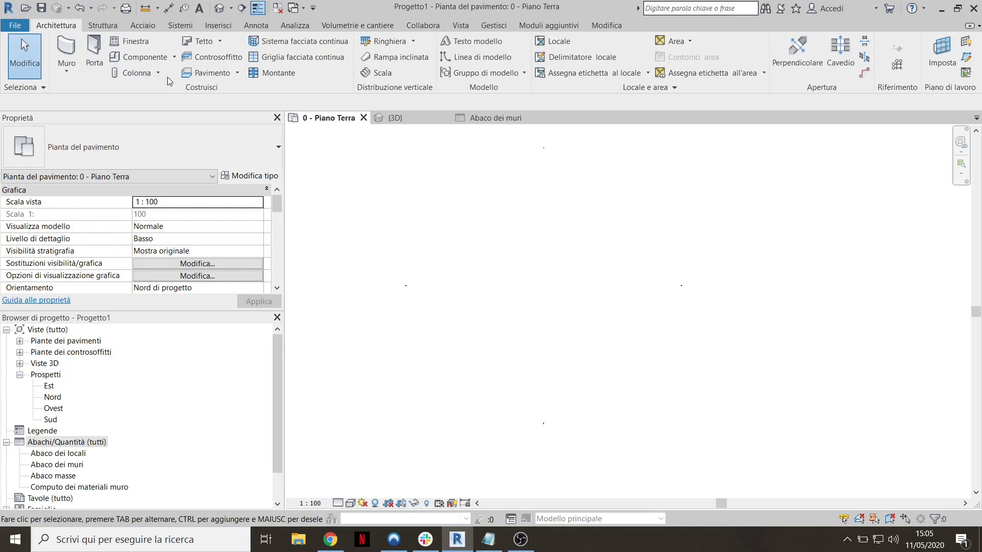
pyautogui.click(174, 57)
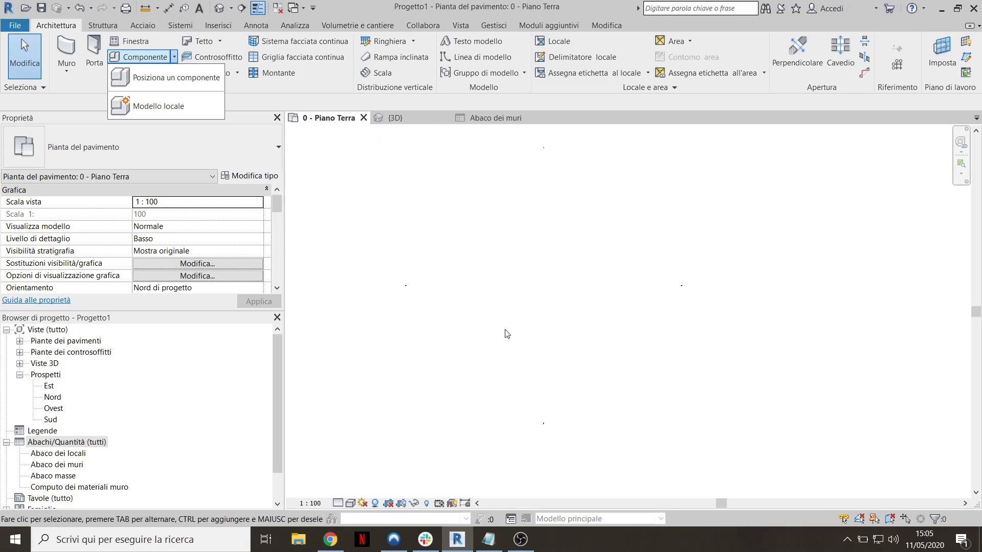
pyautogui.click(372, 28)
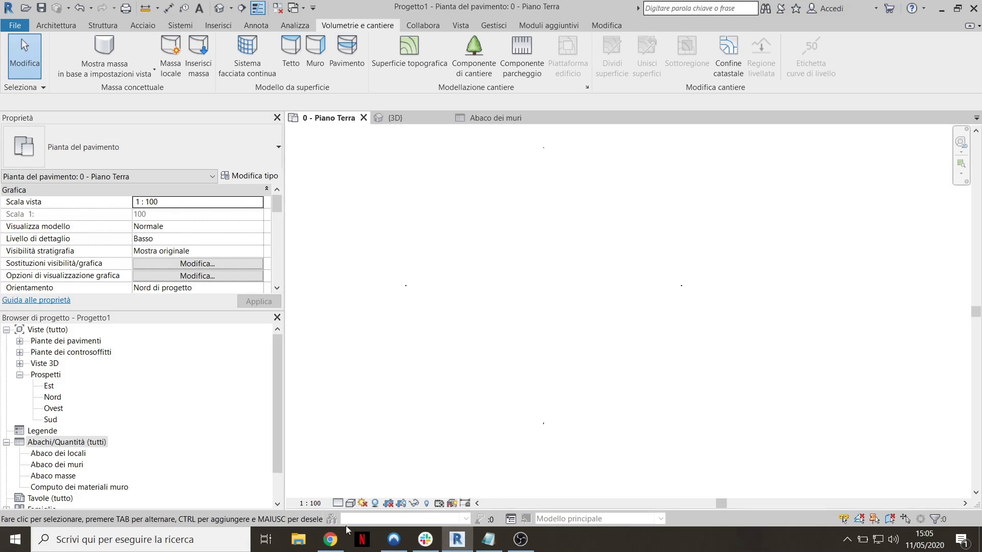
# Switch to Chrome and examine the building photos in the article on contemporary architecture in Vienna
pyautogui.click(331, 540)
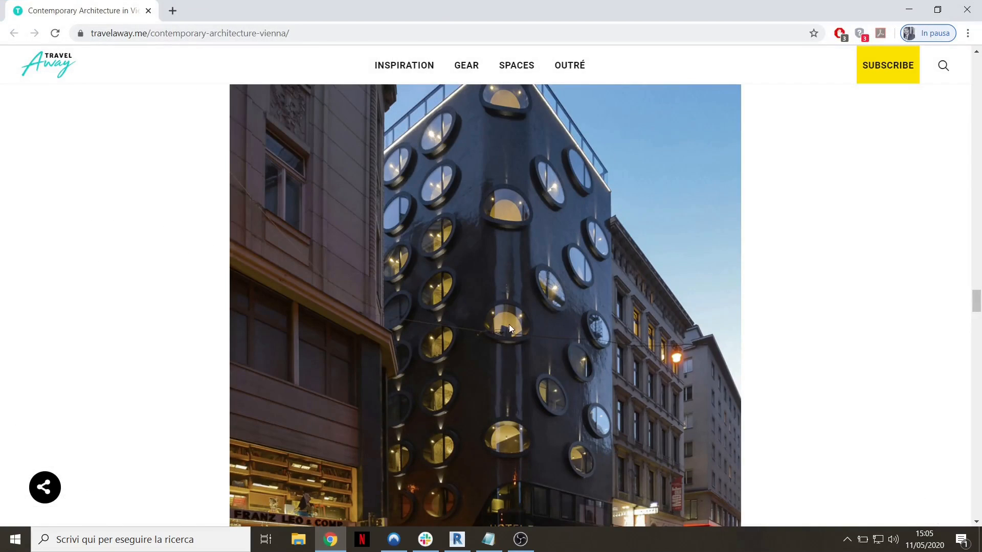
pyautogui.scroll(-1, 474, 216)
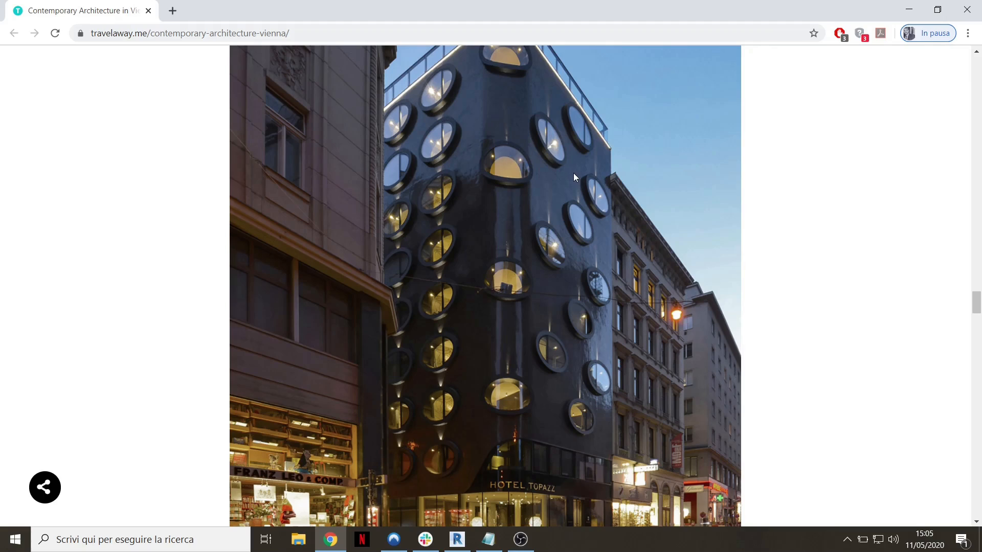
pyautogui.scroll(-4, 573, 173)
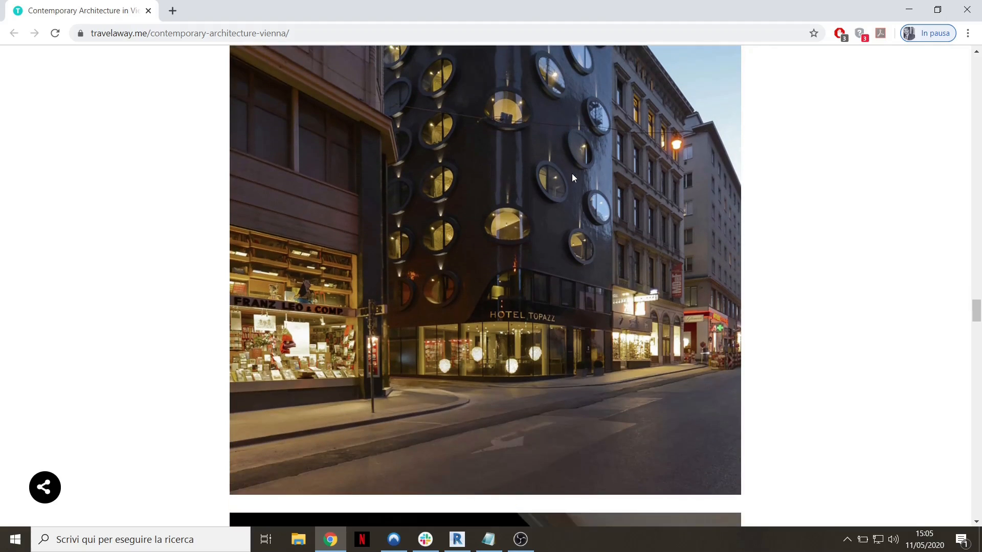
pyautogui.scroll(3, 572, 173)
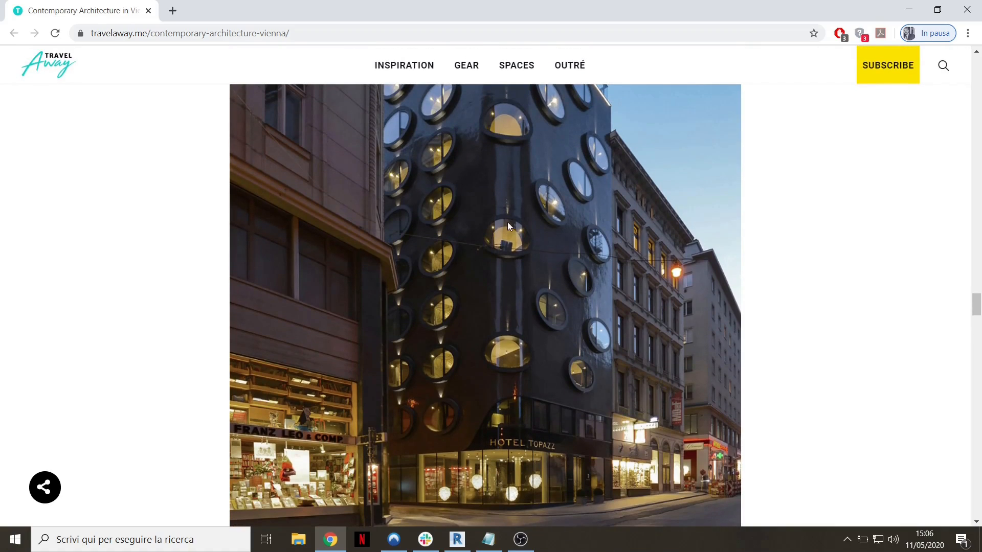
pyautogui.scroll(-10, 522, 238)
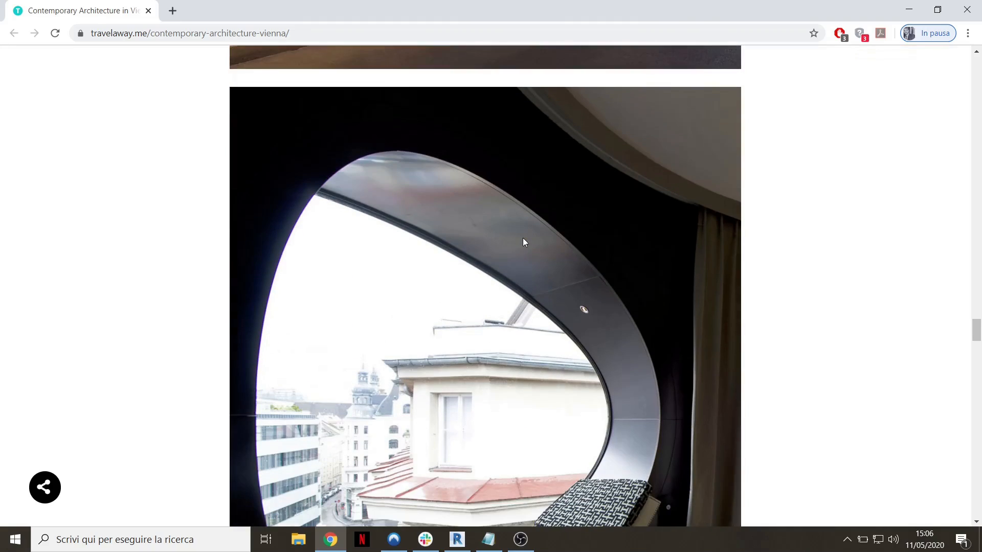
pyautogui.scroll(-15, 522, 238)
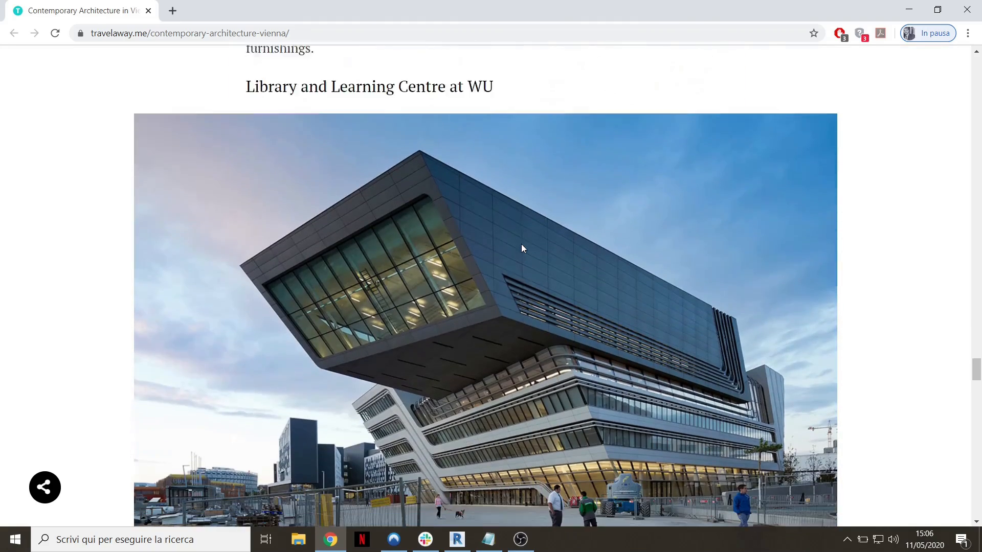
pyautogui.scroll(-2, 522, 248)
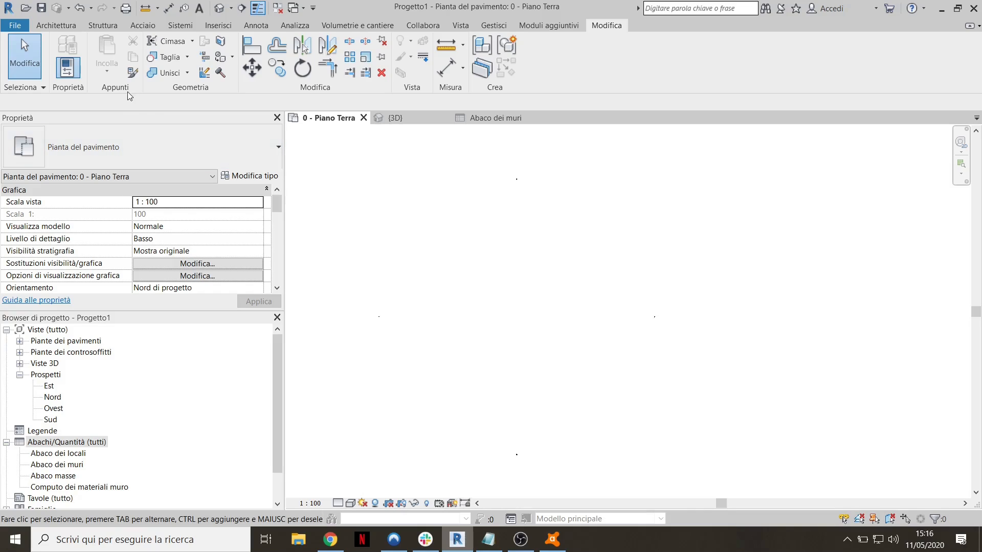
# Start creating a new in-place component (Modello locale) in the ground floor plan
pyautogui.click(60, 24)
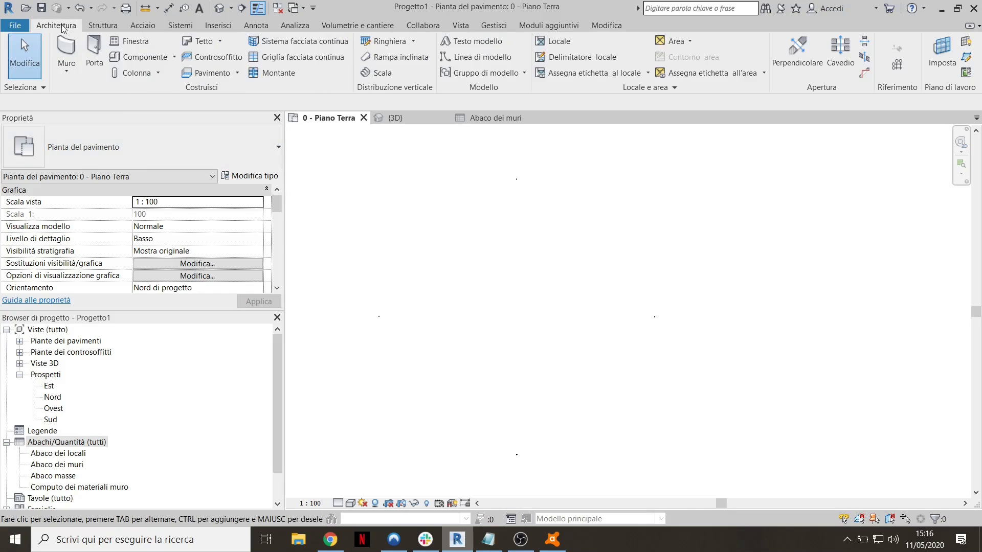
pyautogui.click(174, 57)
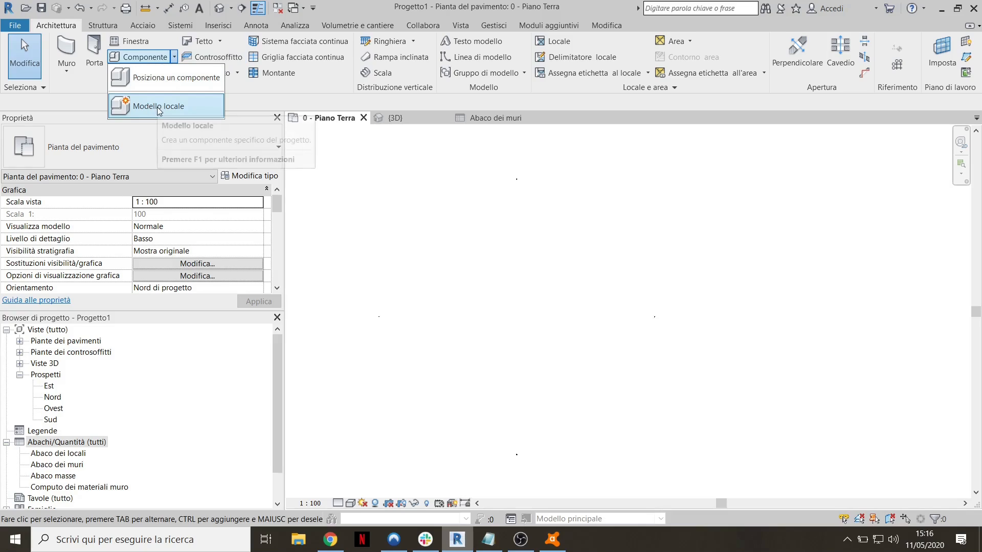
pyautogui.click(62, 27)
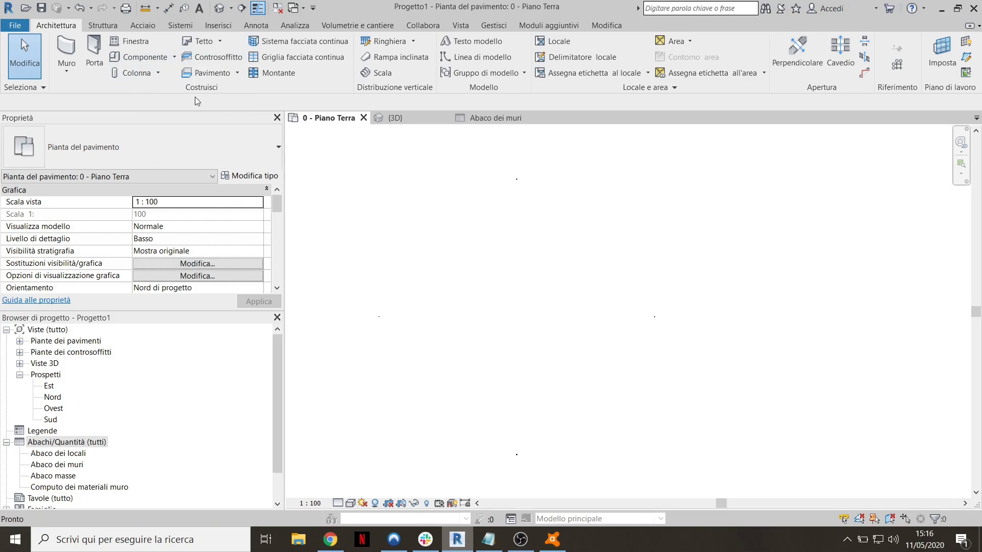
pyautogui.click(173, 57)
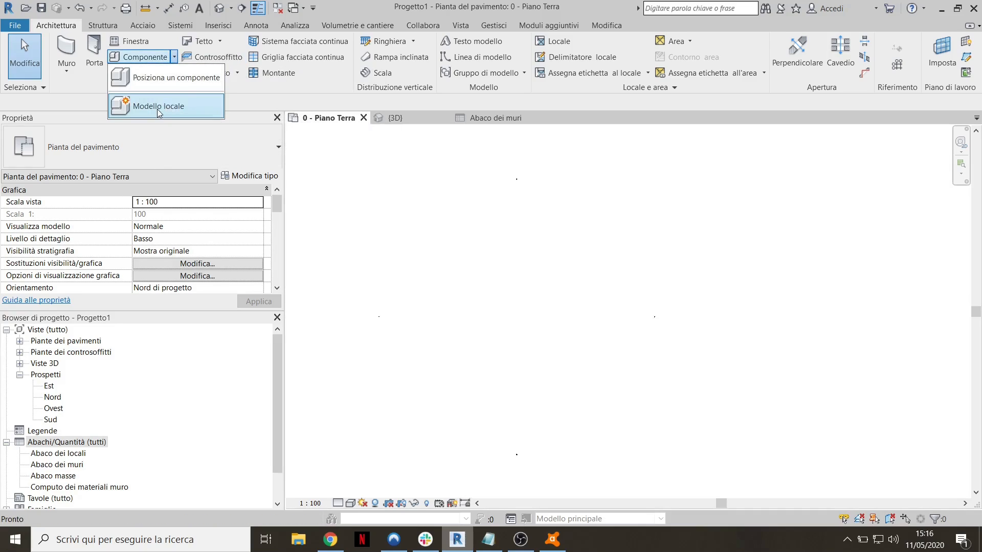
pyautogui.click(157, 107)
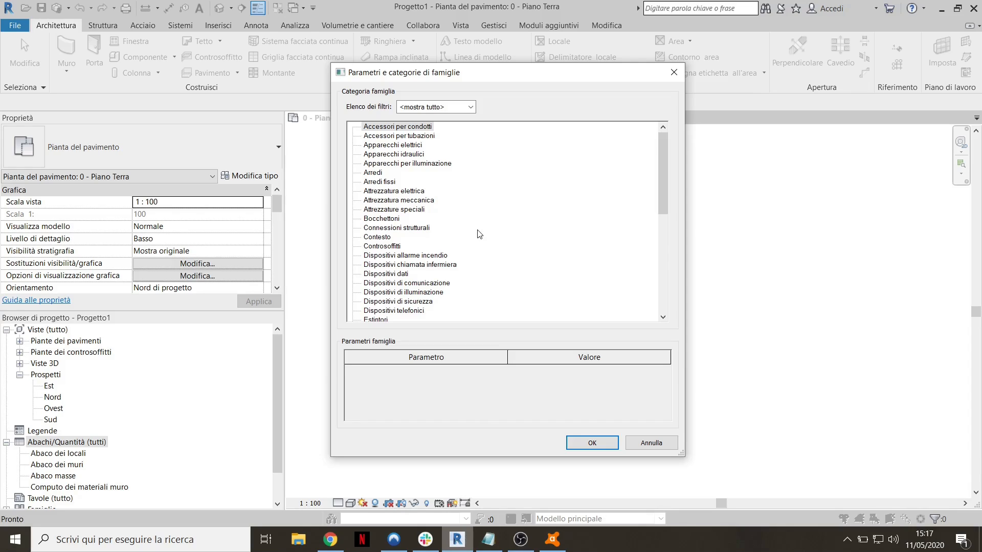
# Assign the in-place model to the Modelli generici family category and name it Panchina
pyautogui.click(377, 174)
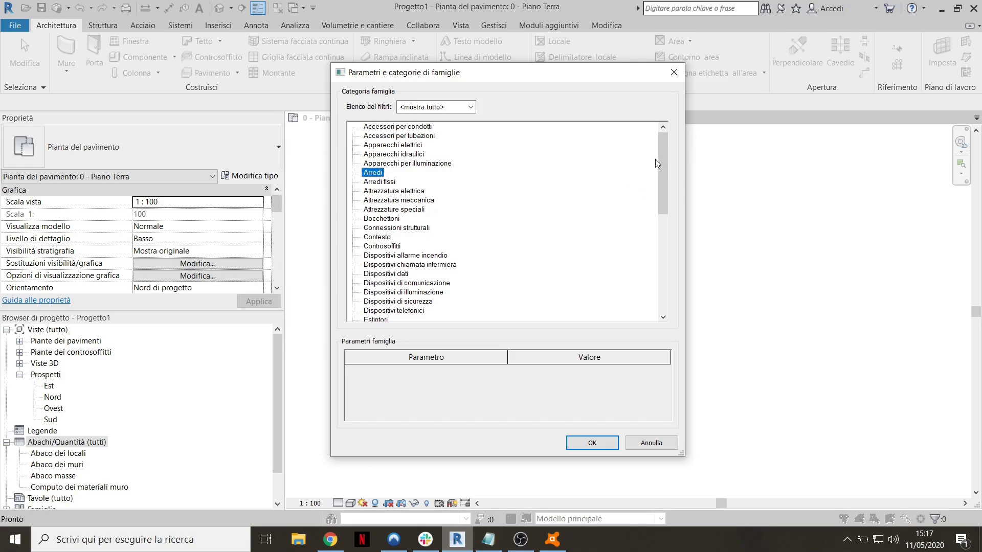
pyautogui.moveTo(663, 161); pyautogui.dragTo(665, 261)
pyautogui.click(383, 145)
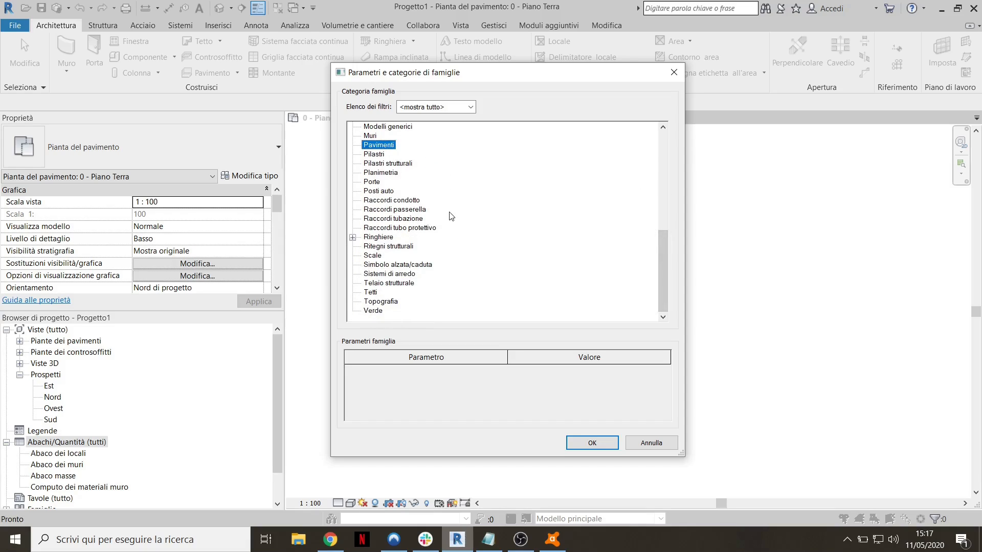
pyautogui.scroll(1, 410, 174)
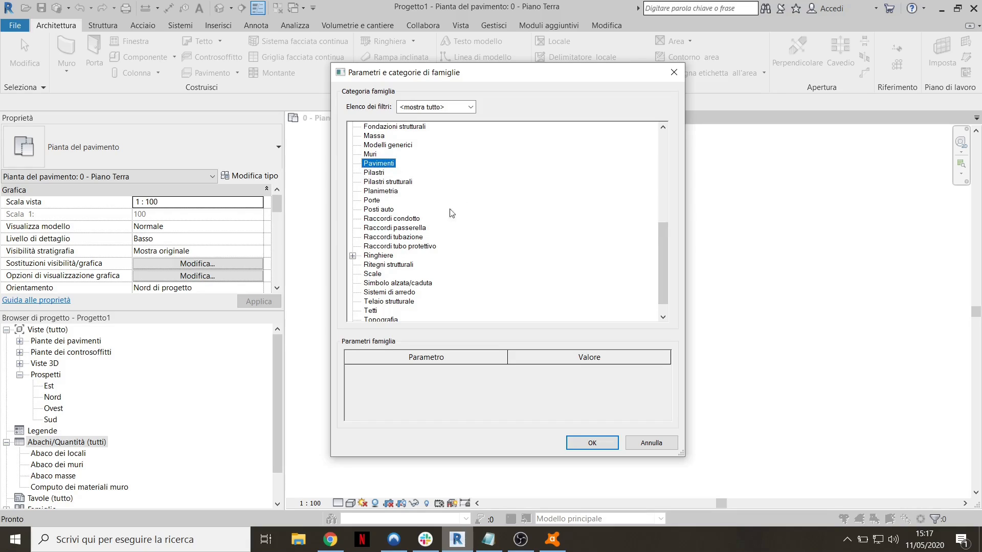
pyautogui.moveTo(658, 247); pyautogui.dragTo(666, 301)
pyautogui.scroll(1, 655, 242)
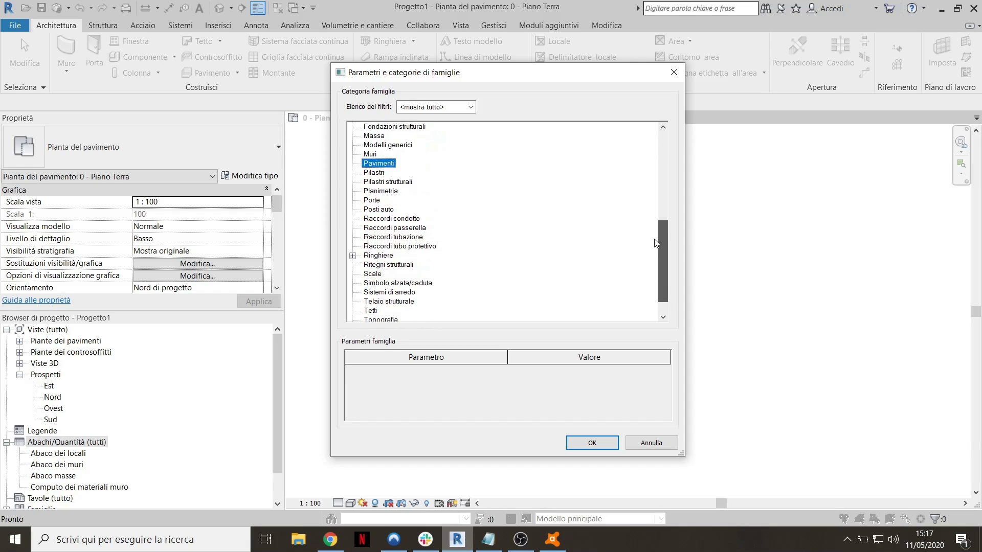
pyautogui.scroll(2, 657, 235)
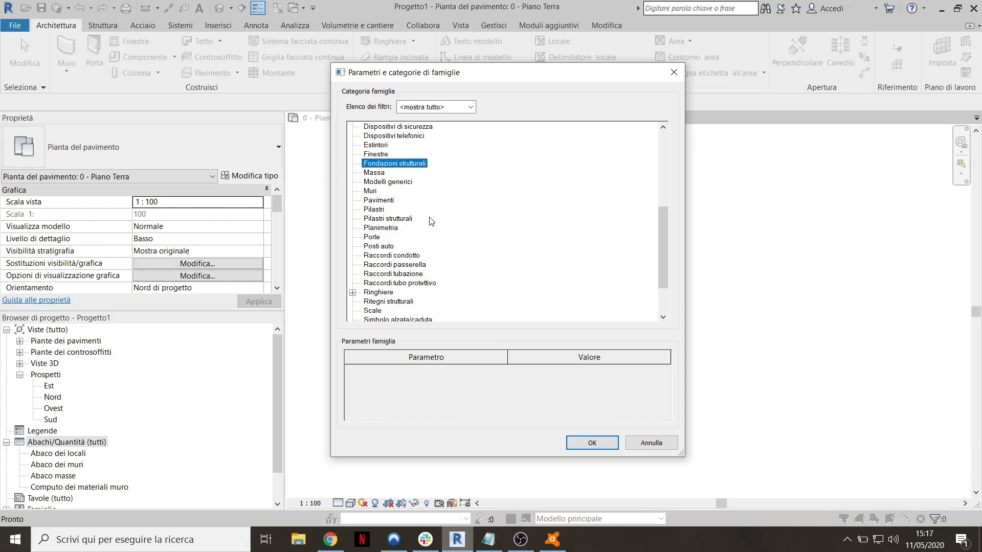
pyautogui.click(392, 183)
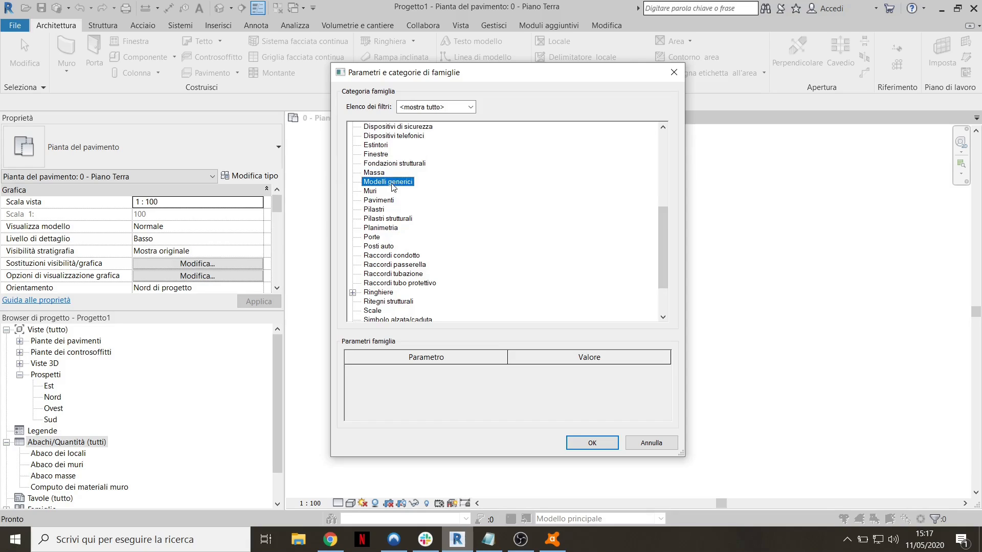
pyautogui.click(592, 443)
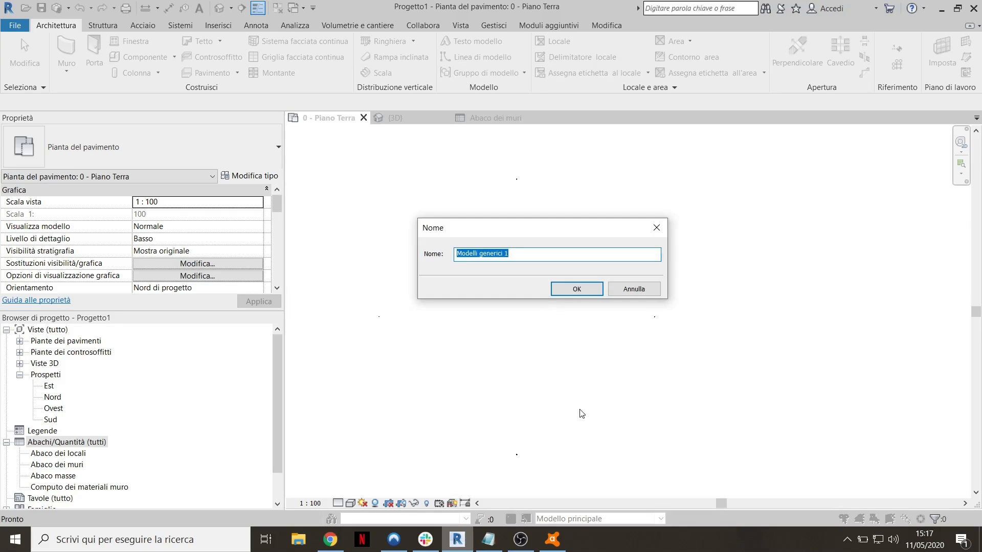
pyautogui.write('Panchina')
pyautogui.click(579, 289)
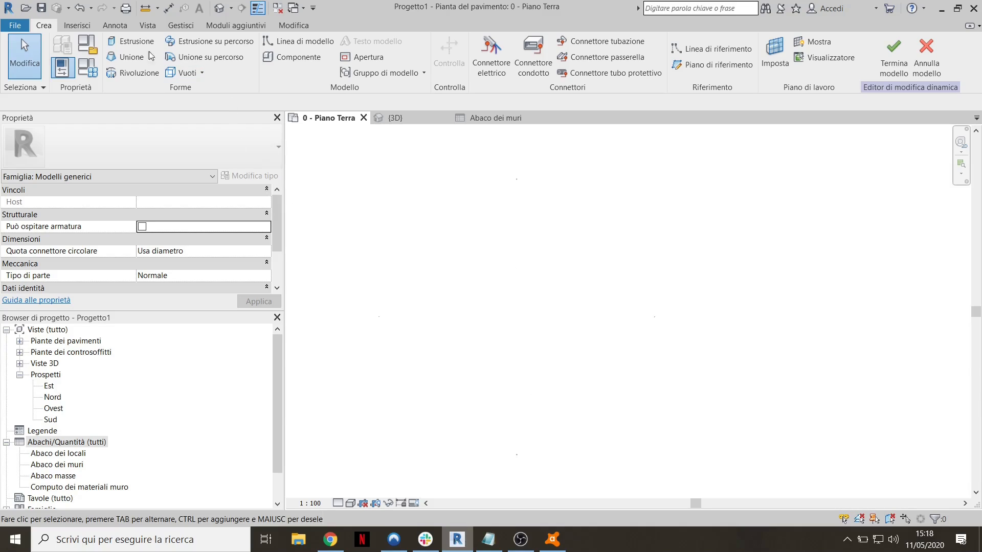
# Start an extrusion in the bench model and set the project's length unit to centimetres
pyautogui.click(126, 44)
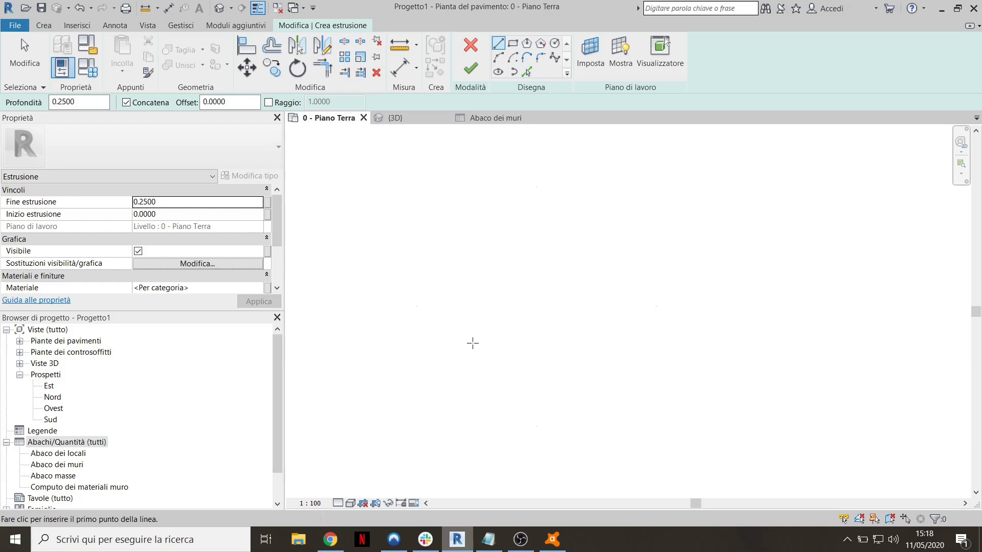
pyautogui.press('u')
pyautogui.press('n')
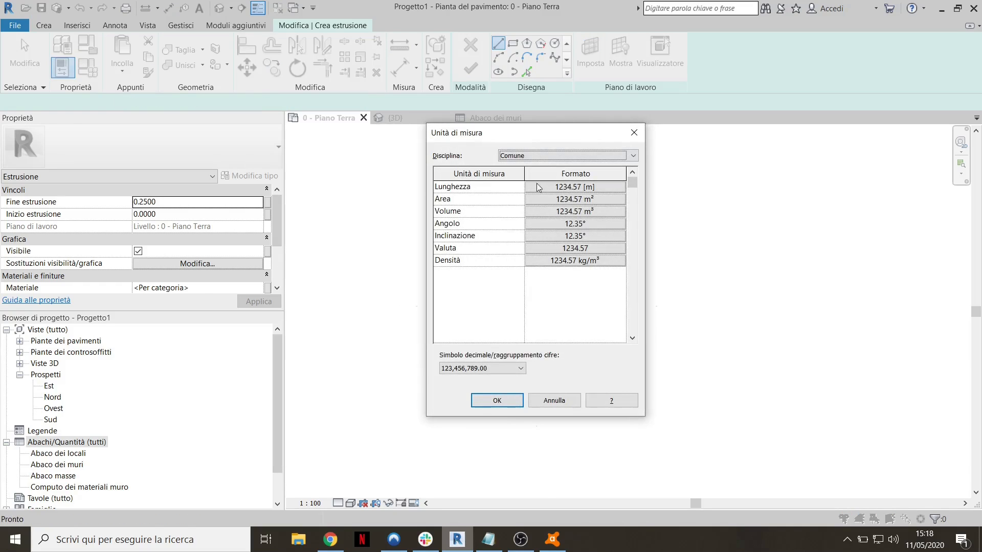
pyautogui.click(589, 189)
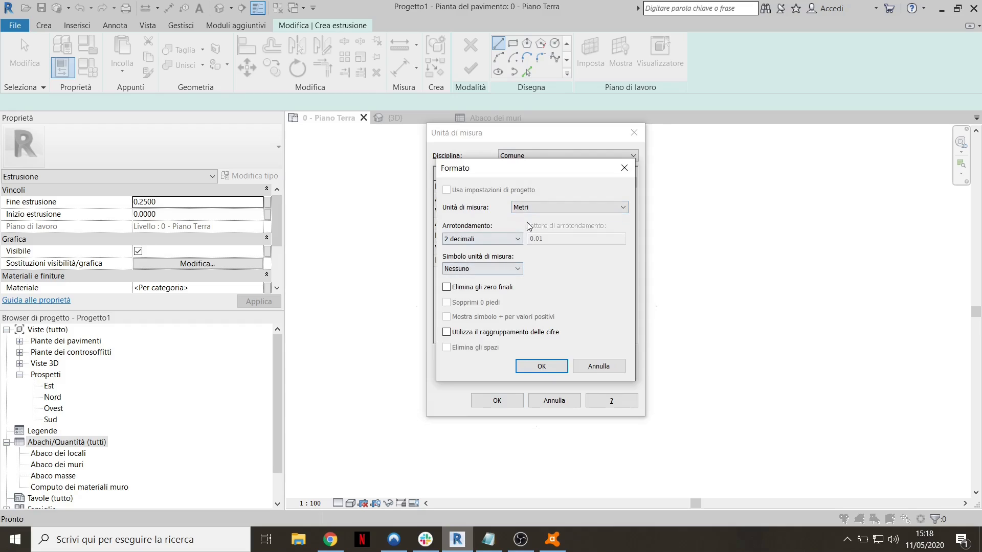
pyautogui.click(539, 209)
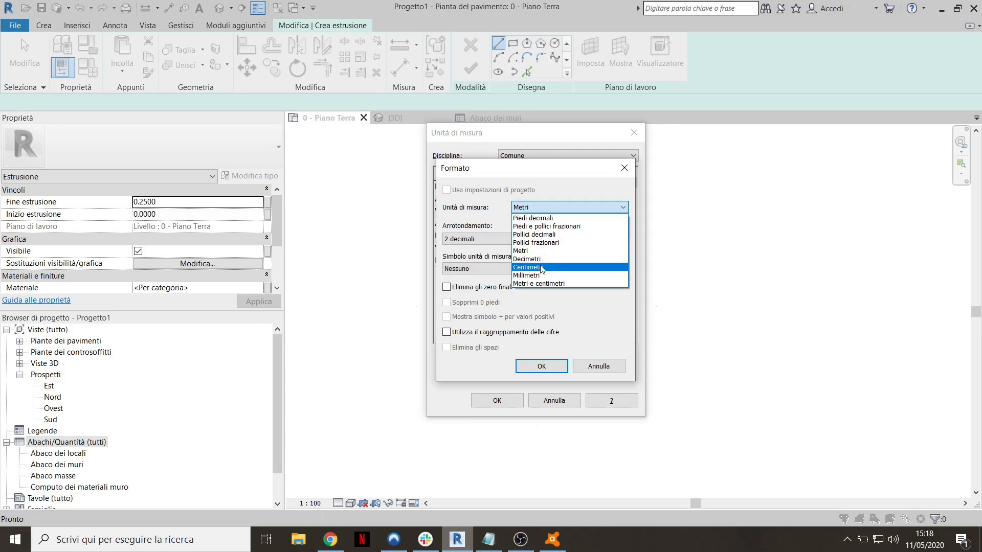
pyautogui.click(541, 268)
pyautogui.click(542, 366)
pyautogui.click(497, 401)
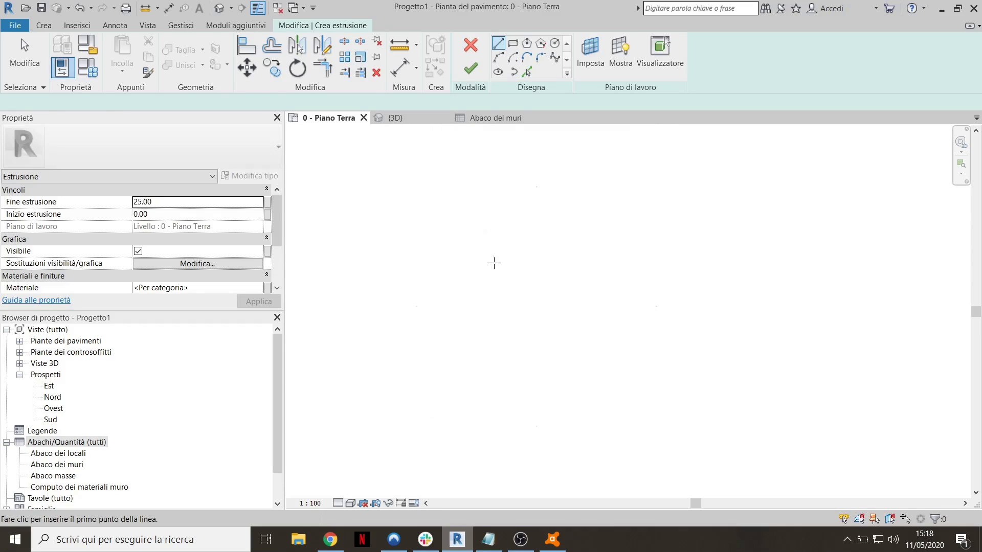
# Sketch a rectangle about 80 cm wide and 280 cm long for the bench extrusion in the ground floor plan
pyautogui.click(513, 45)
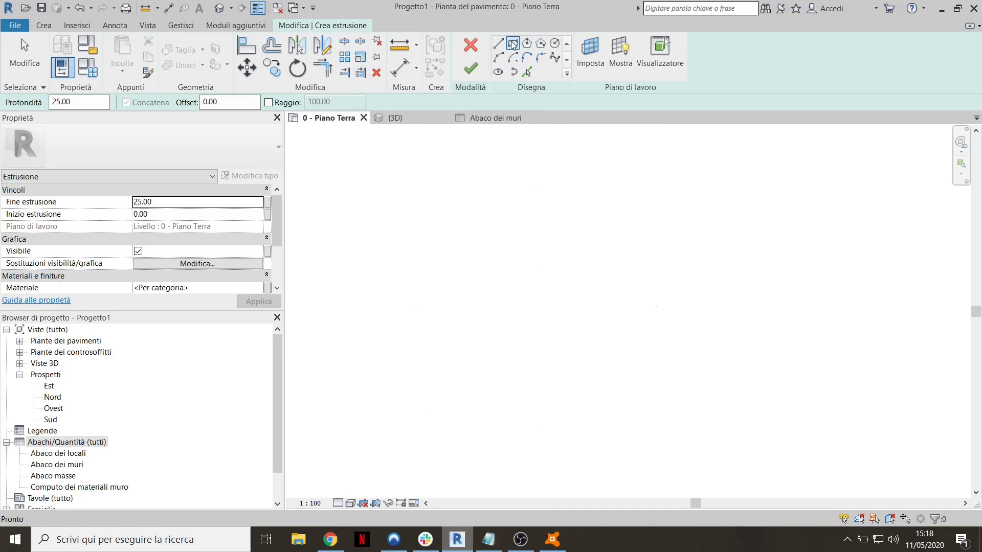
pyautogui.click(474, 258)
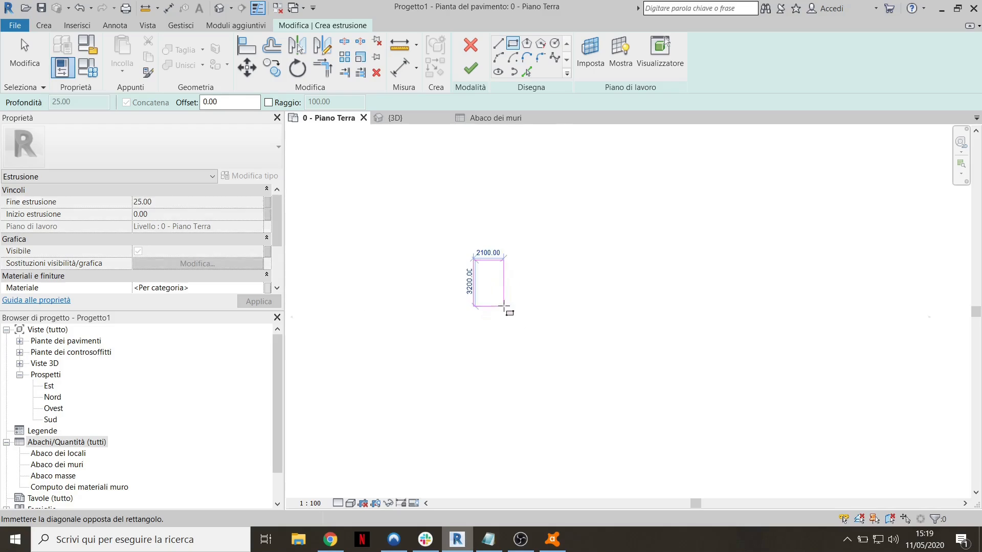
pyautogui.scroll(2, 509, 335)
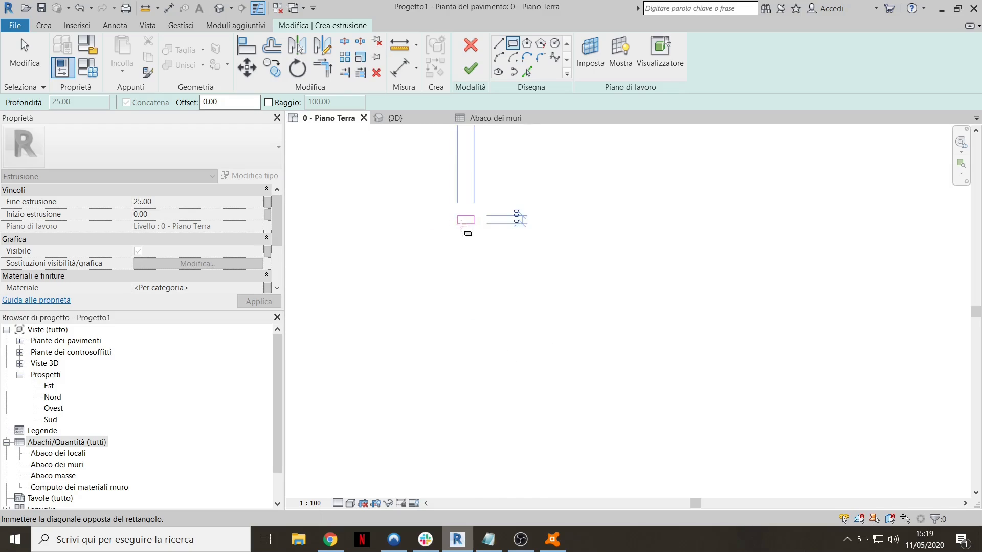
pyautogui.scroll(-2, 542, 332)
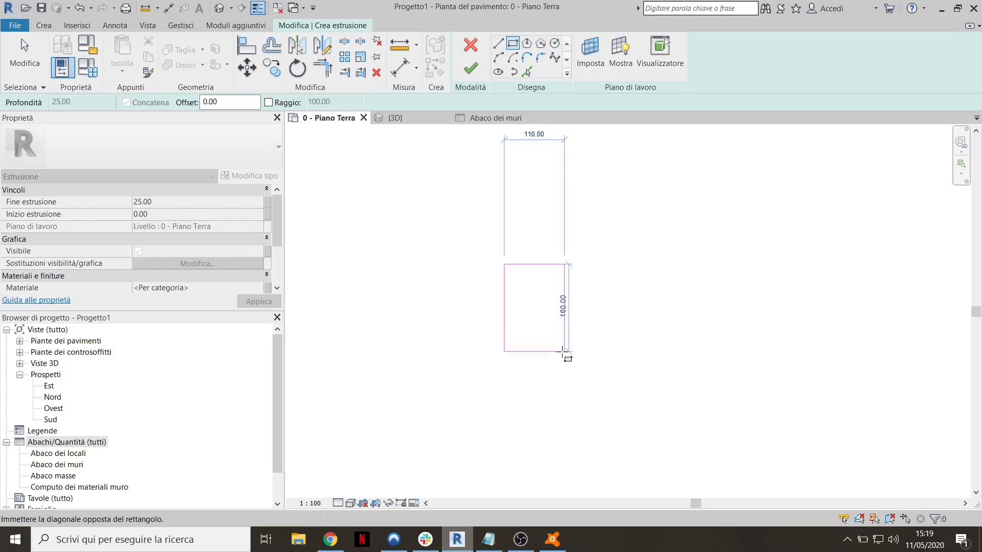
pyautogui.click(549, 417)
pyautogui.press('Escape')
pyautogui.press('Escape')
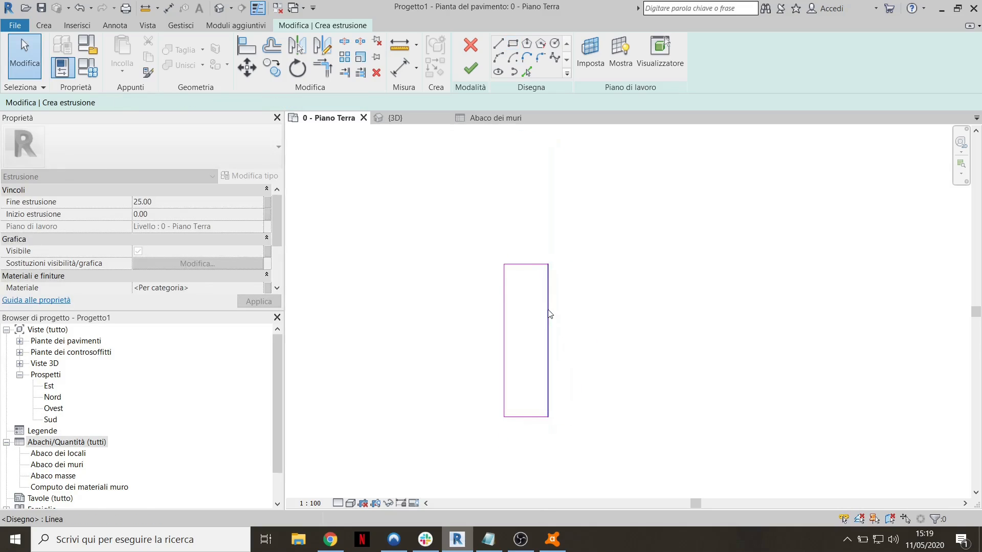
# Set the sketched rectangle's width to 50 cm by repositioning its right-hand line
pyautogui.click(549, 314)
pyautogui.moveTo(518, 292); pyautogui.dragTo(450, 212, button='middle')
pyautogui.scroll(2, 449, 213)
pyautogui.click(459, 458)
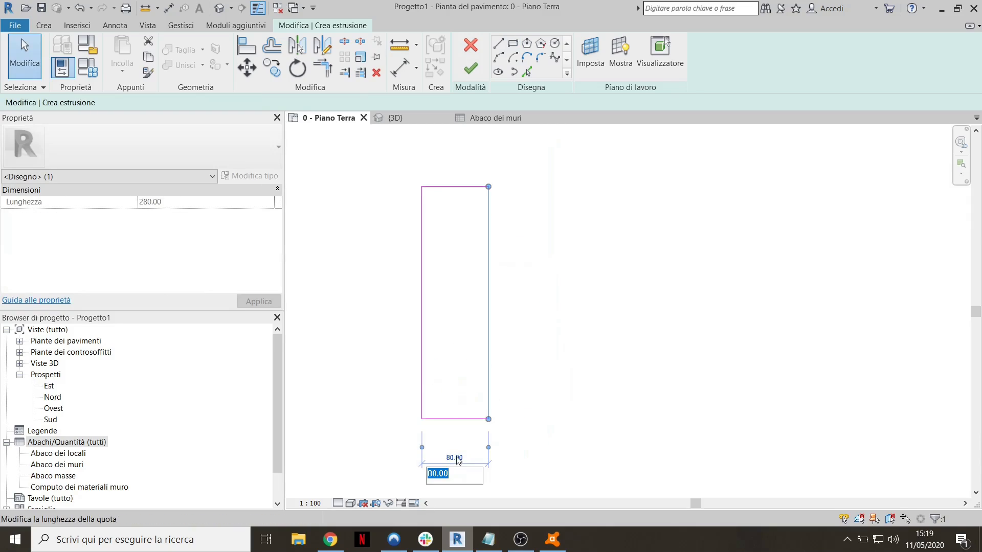
pyautogui.write('50')
pyautogui.press('Return')
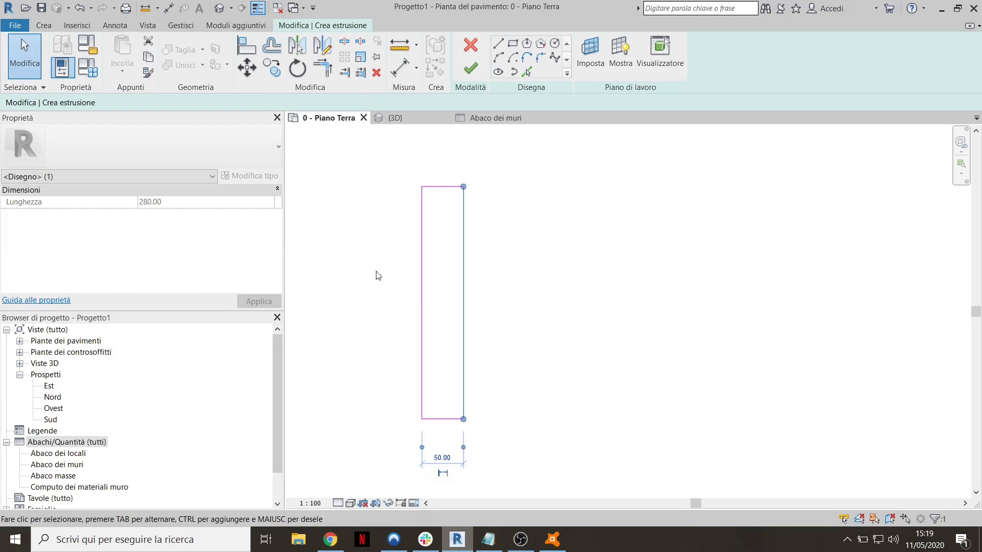
# Reduce the sketched rectangle's length to 200 cm and finally to 150 cm by moving its upper short line
pyautogui.click(434, 192)
pyautogui.click(487, 304)
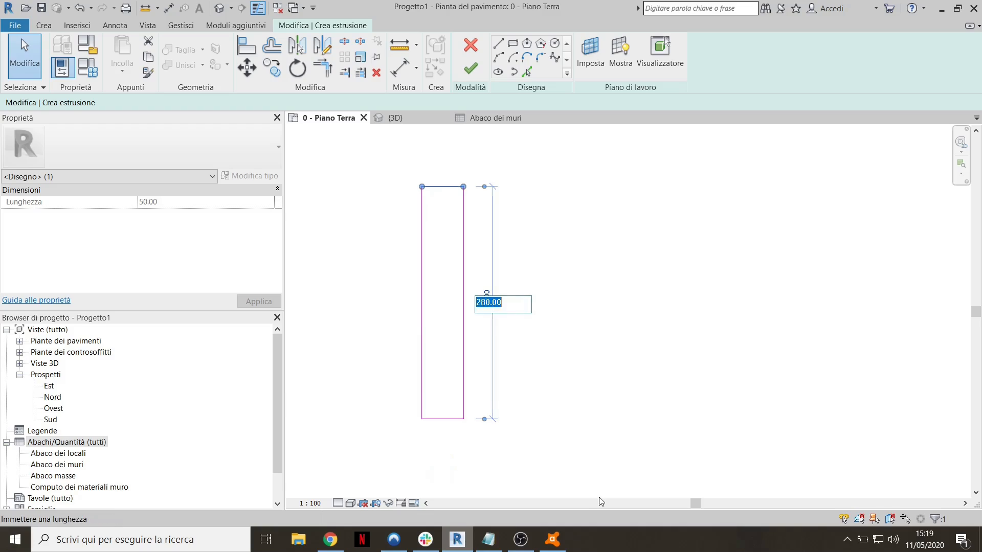
pyautogui.write('200')
pyautogui.press('Return')
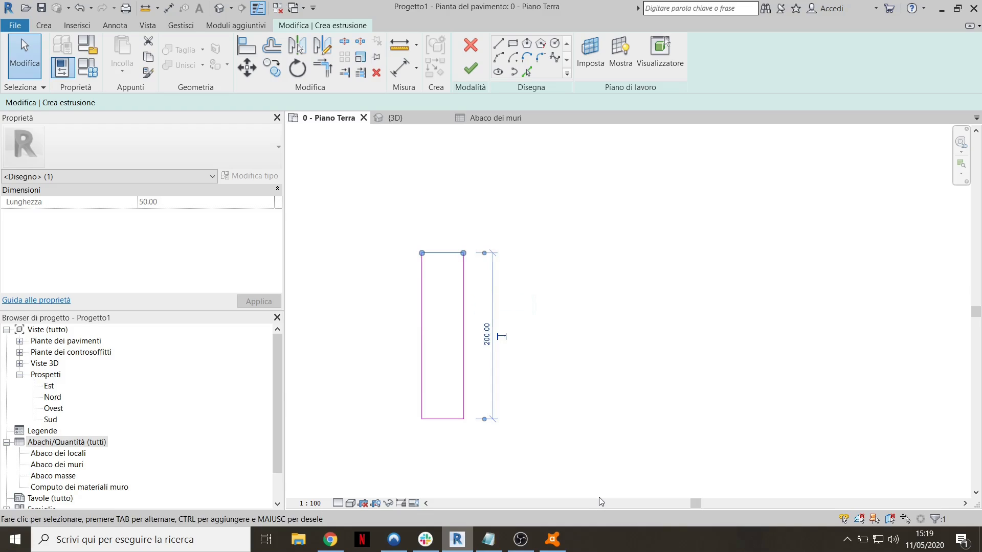
pyautogui.click(485, 338)
pyautogui.write('150')
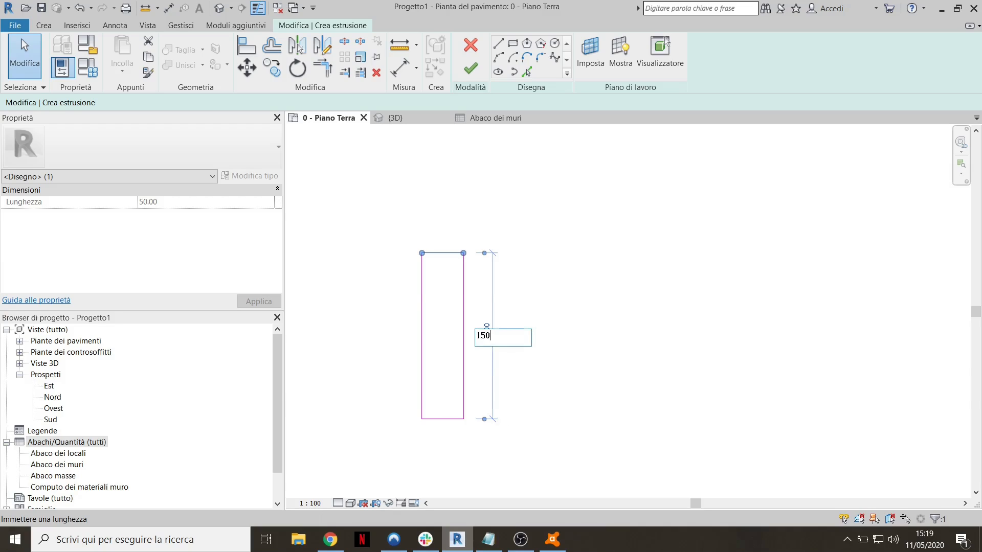
pyautogui.press('Return')
pyautogui.moveTo(433, 266); pyautogui.dragTo(473, 221, button='middle')
pyautogui.click(473, 291)
pyautogui.scroll(1, 464, 300)
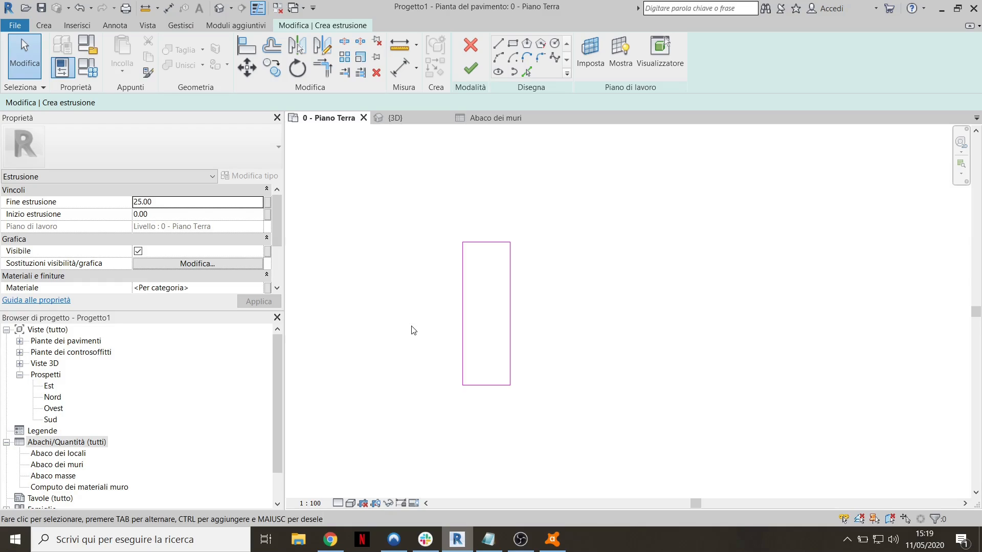
# Set the extrusion start (Inizio estrusione) to 60 cm and the extrusion end (Fine estrusione) to 75 cm
pyautogui.click(171, 215)
pyautogui.write('60')
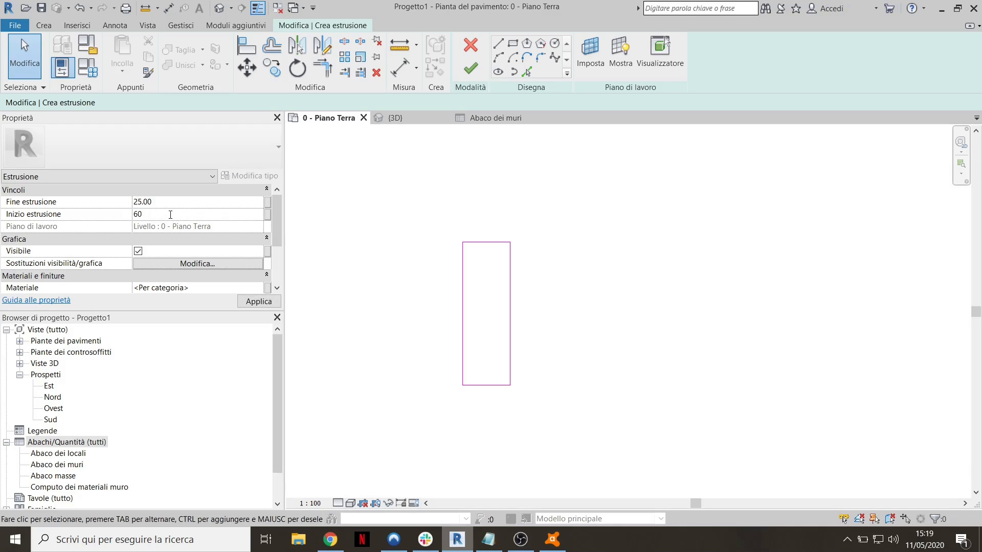
pyautogui.click(162, 203)
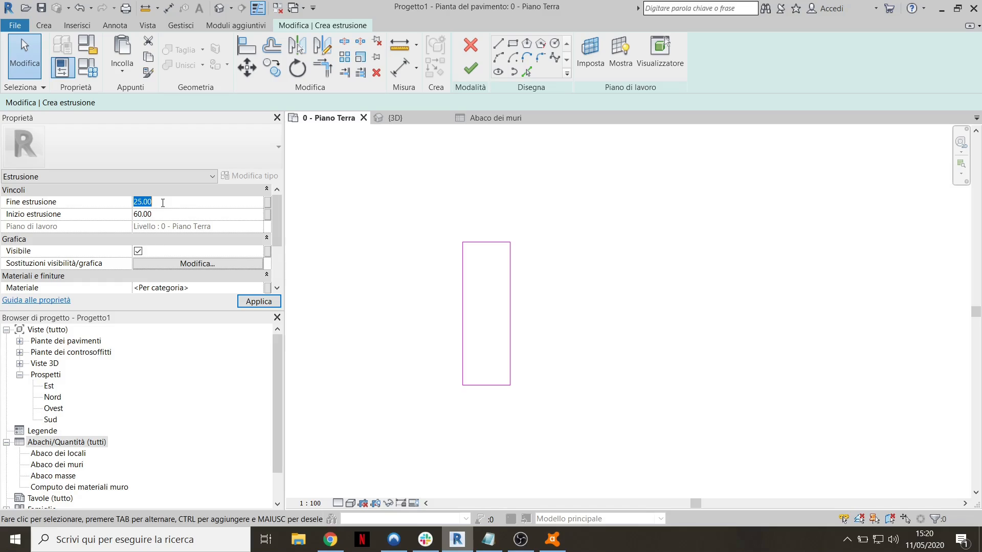
pyautogui.moveTo(175, 217); pyautogui.dragTo(96, 211)
pyautogui.write('75')
pyautogui.press('Return')
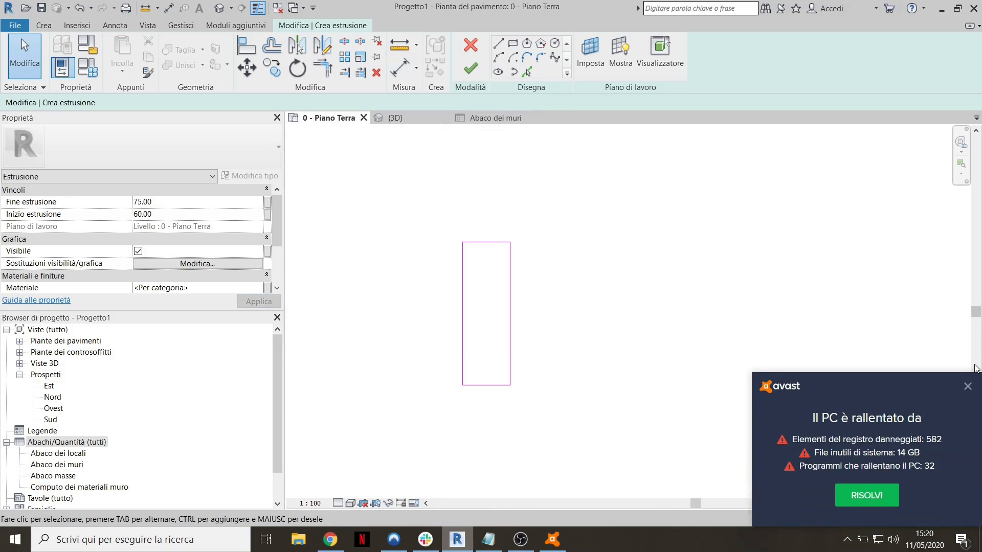
# Dismiss the Avast notification, finish the extrusion sketch and complete the in-place bench model
pyautogui.click(968, 390)
pyautogui.click(471, 72)
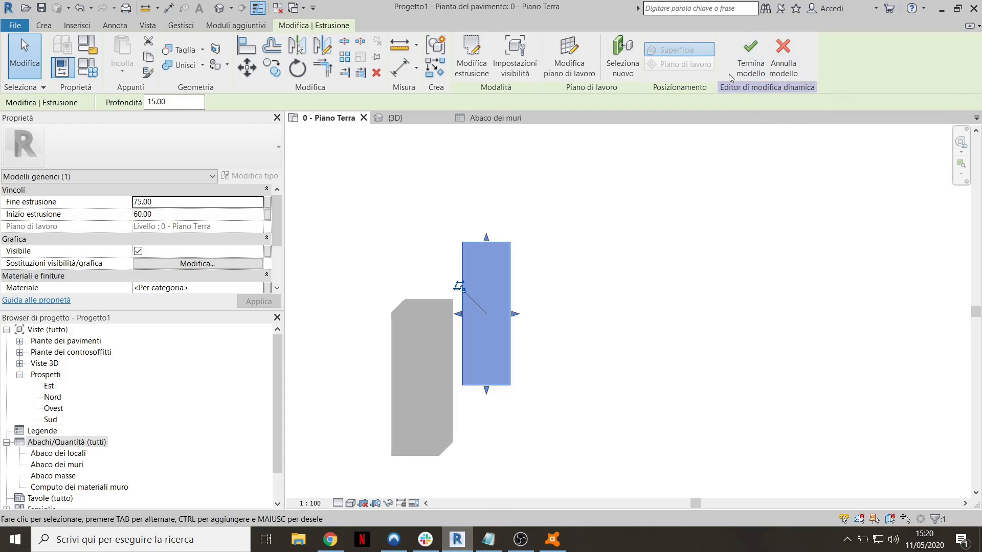
pyautogui.click(747, 71)
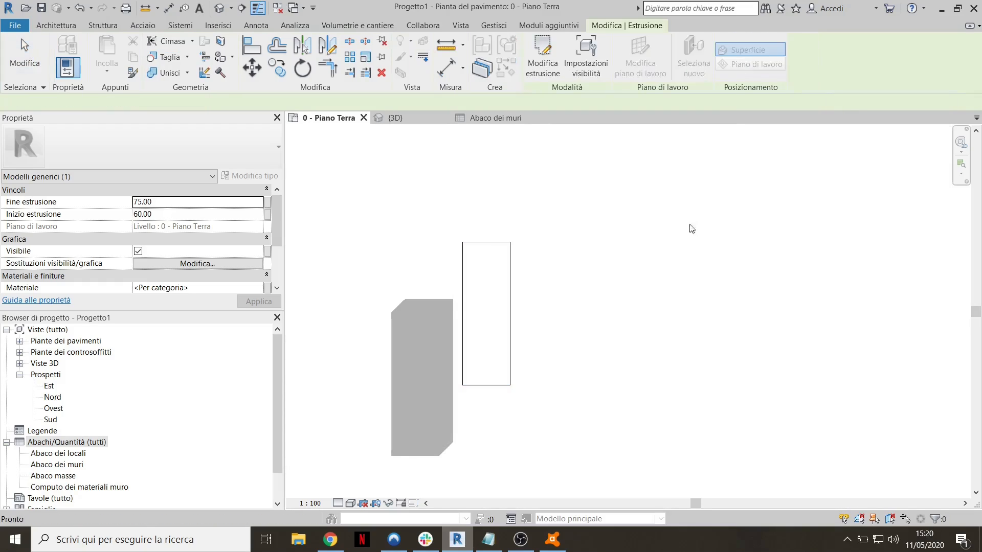
# Open the 3D view and examine the bench slab from several angles, toggling its shadows off and on
pyautogui.click(412, 117)
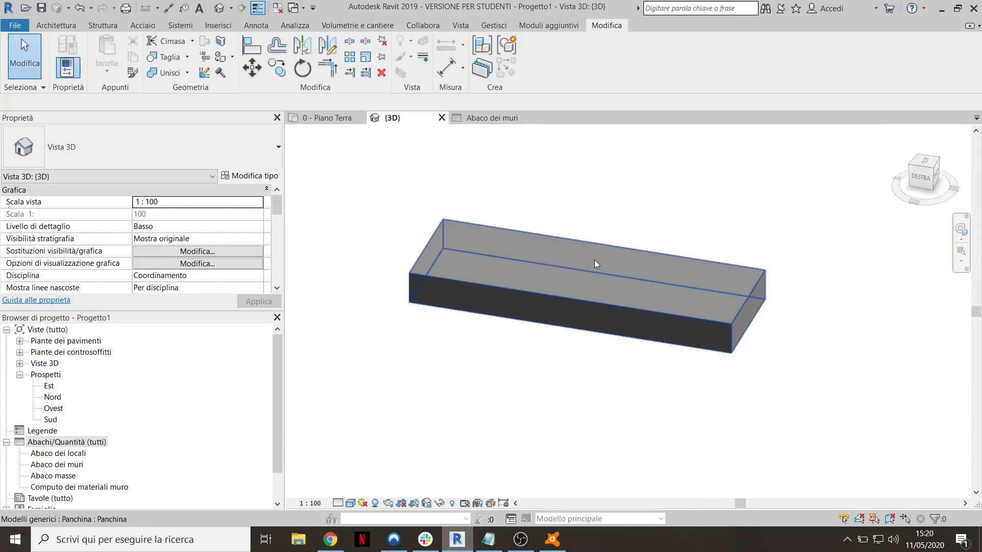
pyautogui.keyDown('shift'); pyautogui.moveTo(595, 259); pyautogui.dragTo(548, 214, button='middle'); pyautogui.keyUp('shift')
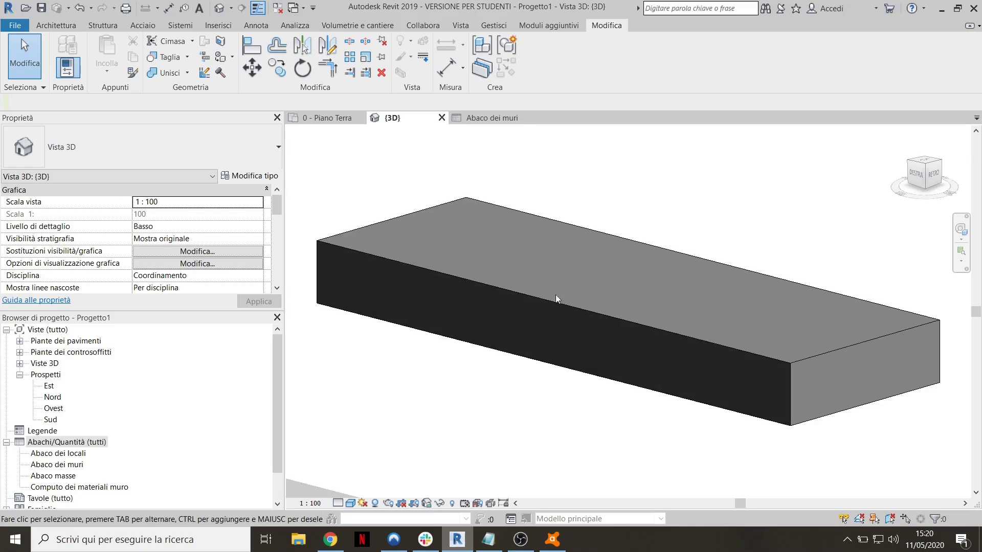
pyautogui.click(549, 309)
pyautogui.scroll(-3, 548, 307)
pyautogui.keyDown('shift'); pyautogui.moveTo(548, 307); pyautogui.dragTo(617, 233, button='middle'); pyautogui.keyUp('shift')
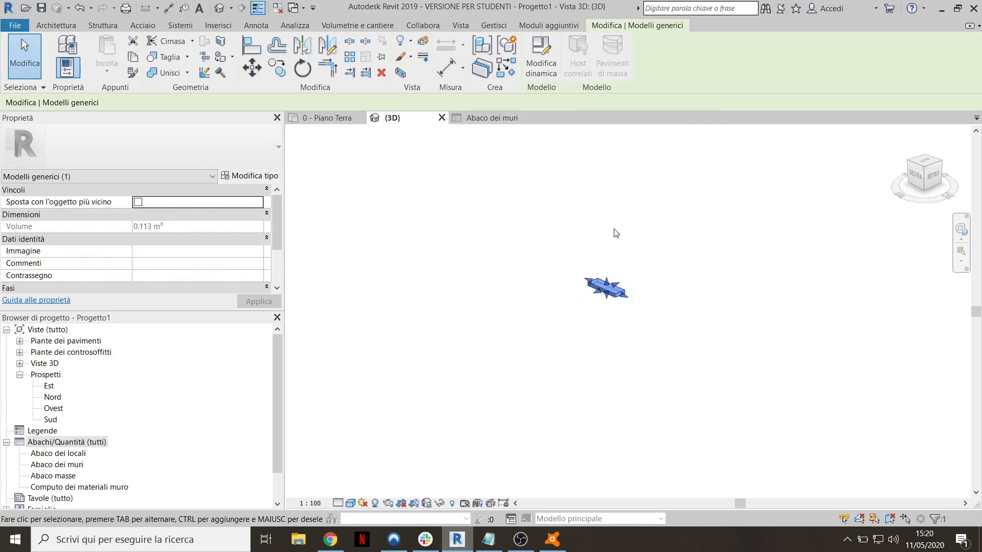
pyautogui.click(376, 506)
pyautogui.click(376, 507)
pyautogui.scroll(4, 608, 276)
pyautogui.click(674, 298)
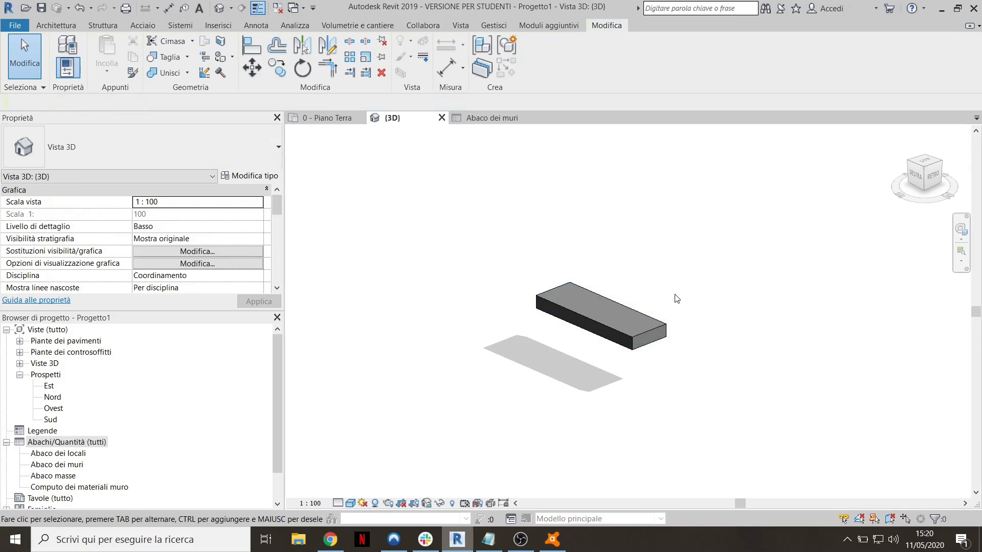
# Reopen the bench for in-place editing (Modifica dinamica) and select its slab extrusion
pyautogui.click(628, 332)
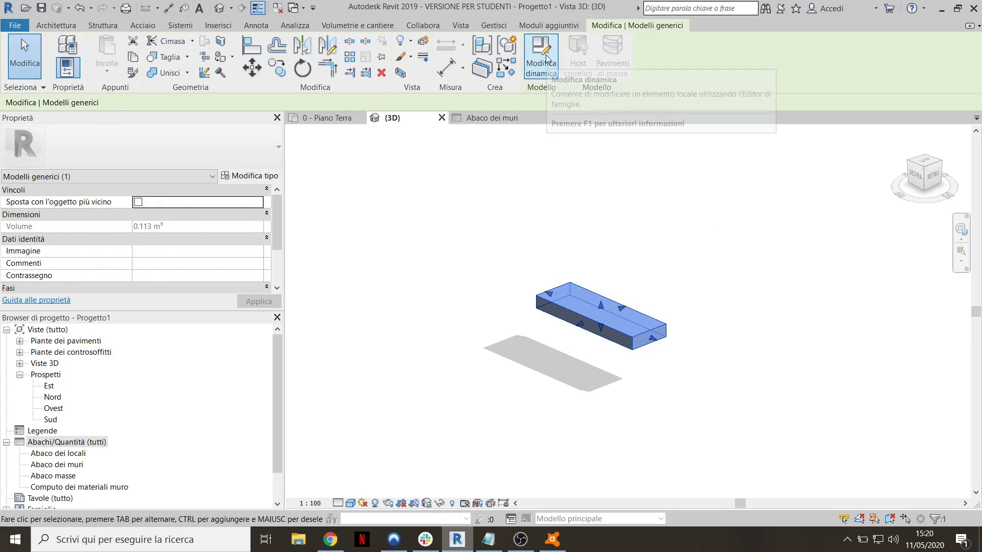
pyautogui.click(542, 73)
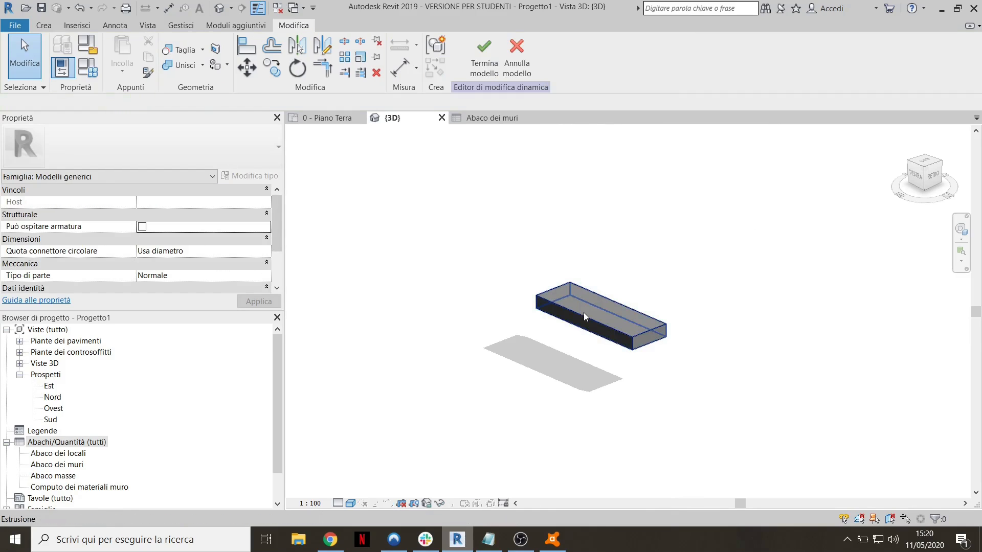
pyautogui.click(645, 321)
pyautogui.scroll(3, 637, 309)
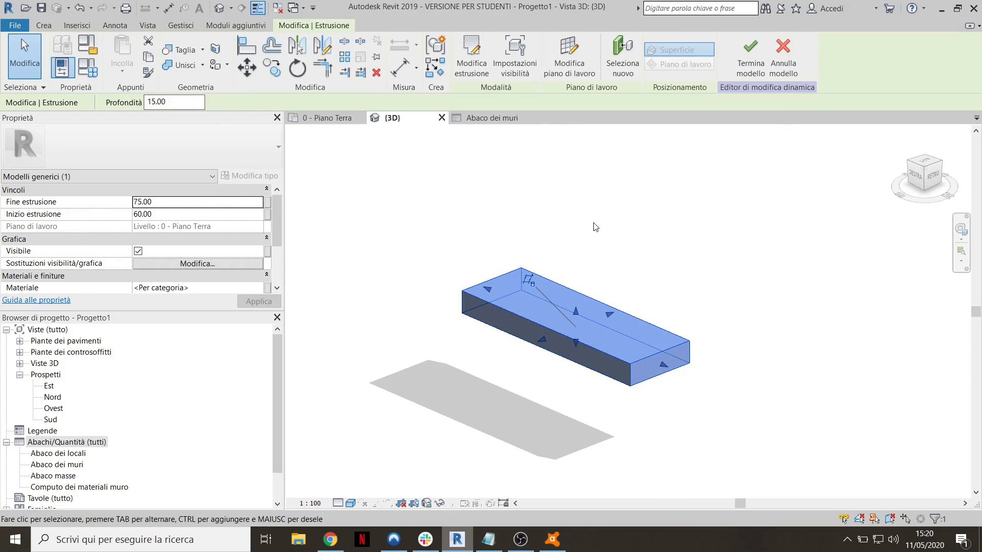
# Open the slab extrusion's sketch for editing, finish it without changes and deselect the slab
pyautogui.click(472, 56)
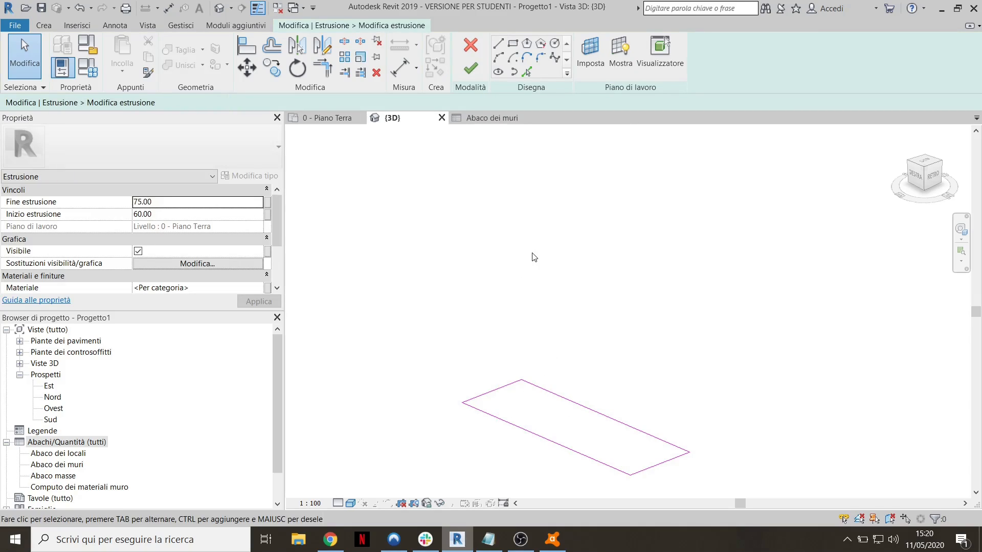
pyautogui.click(470, 68)
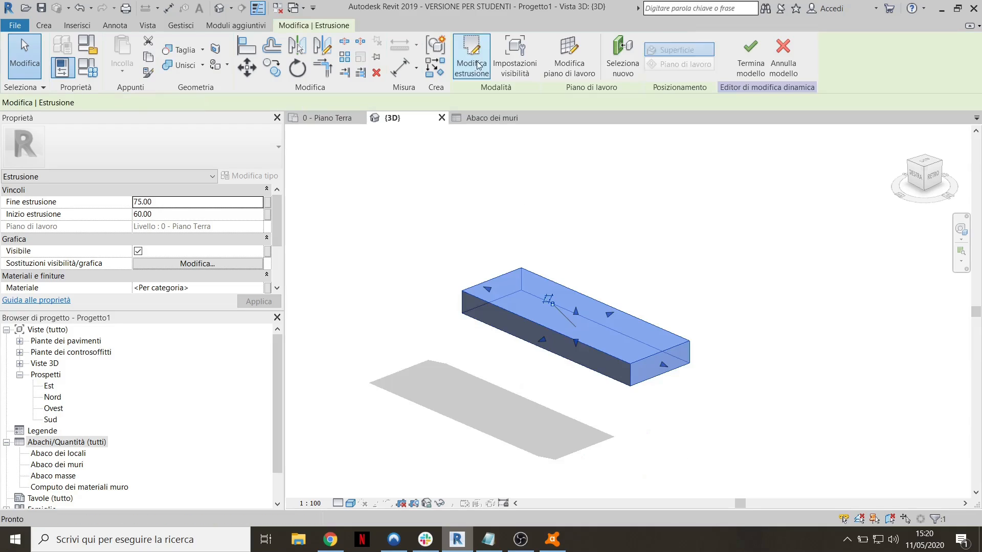
pyautogui.click(419, 158)
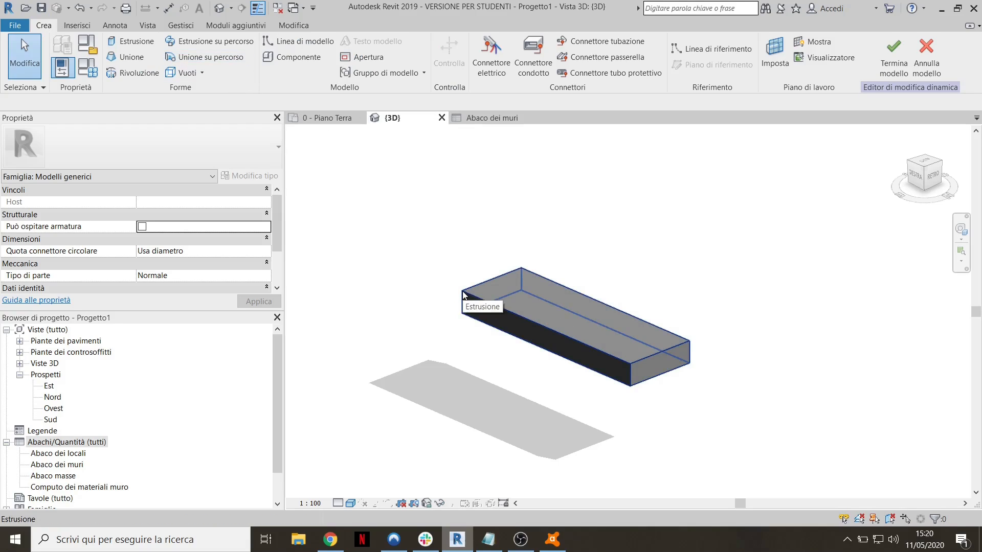
# Switch the 3D view's visual style from shaded to hidden line
pyautogui.scroll(2, 462, 291)
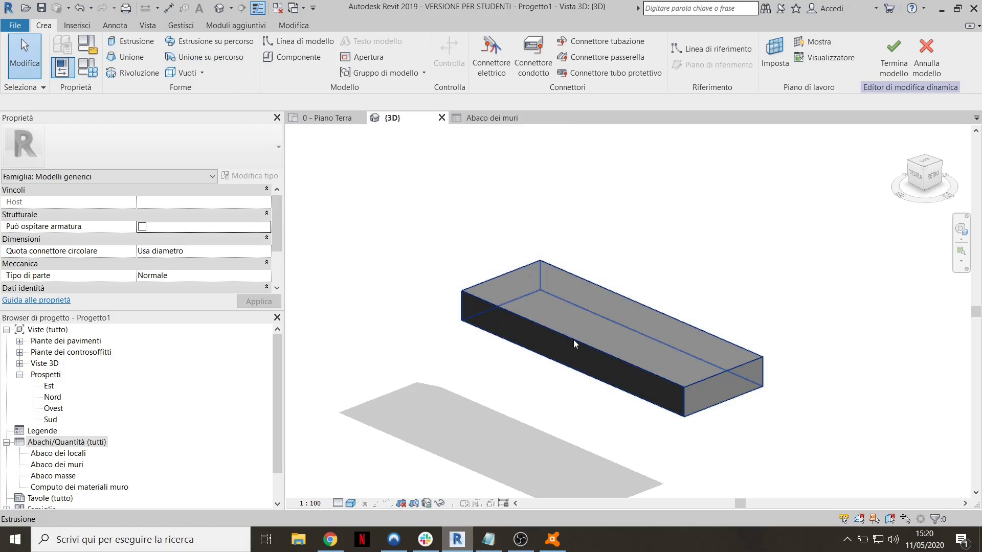
pyautogui.click(351, 503)
pyautogui.click(390, 440)
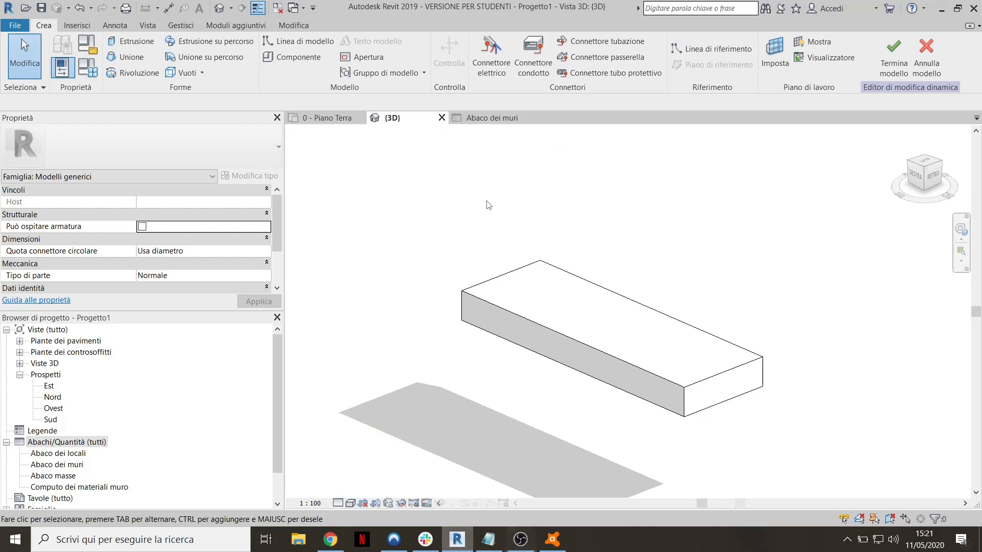
# Start a sweep (Estrusione su percorso) with a picked path and choose the slab's upper long front edge
pyautogui.click(204, 45)
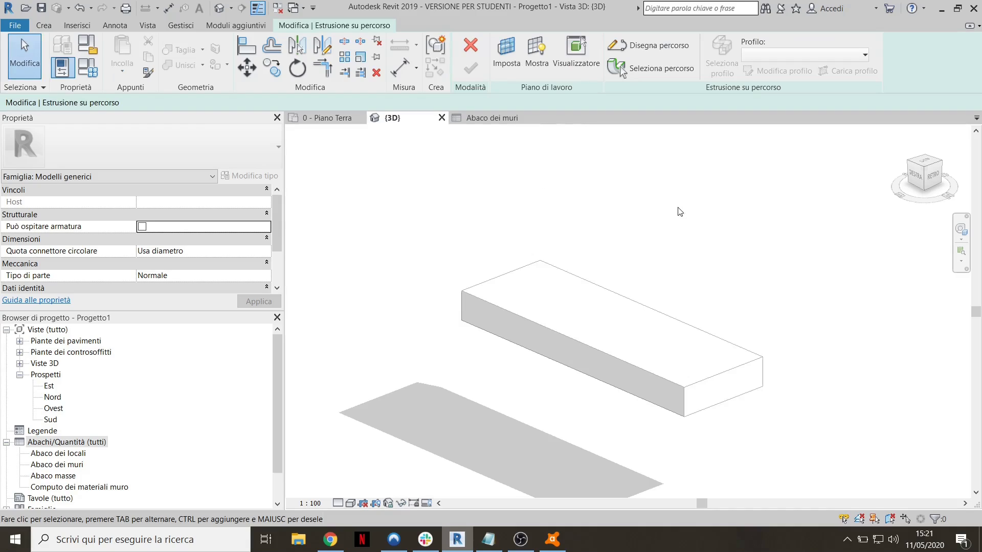
pyautogui.click(652, 70)
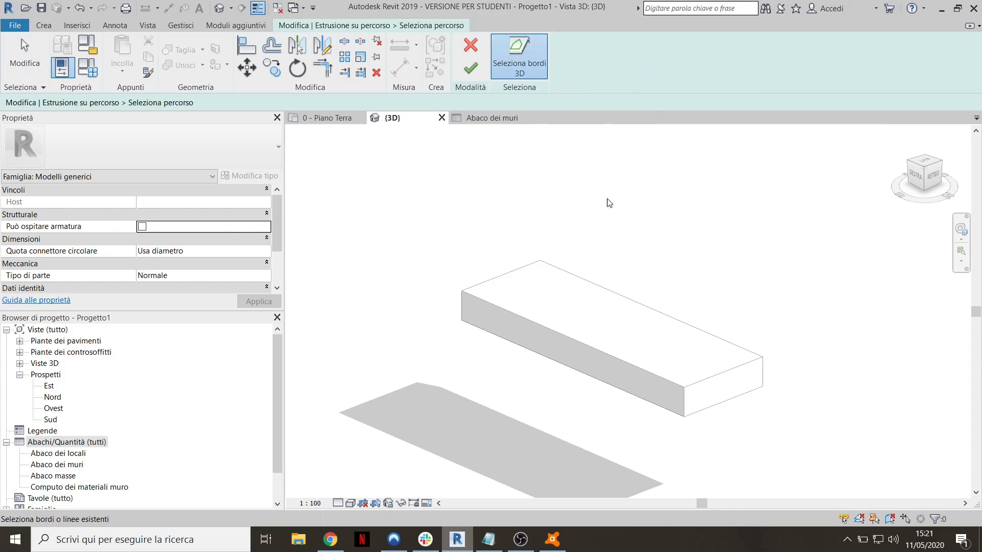
pyautogui.keyDown('shift'); pyautogui.moveTo(608, 204); pyautogui.dragTo(624, 287, button='middle'); pyautogui.keyUp('shift')
pyautogui.moveTo(747, 404); pyautogui.dragTo(660, 329, button='middle')
pyautogui.scroll(2, 509, 279)
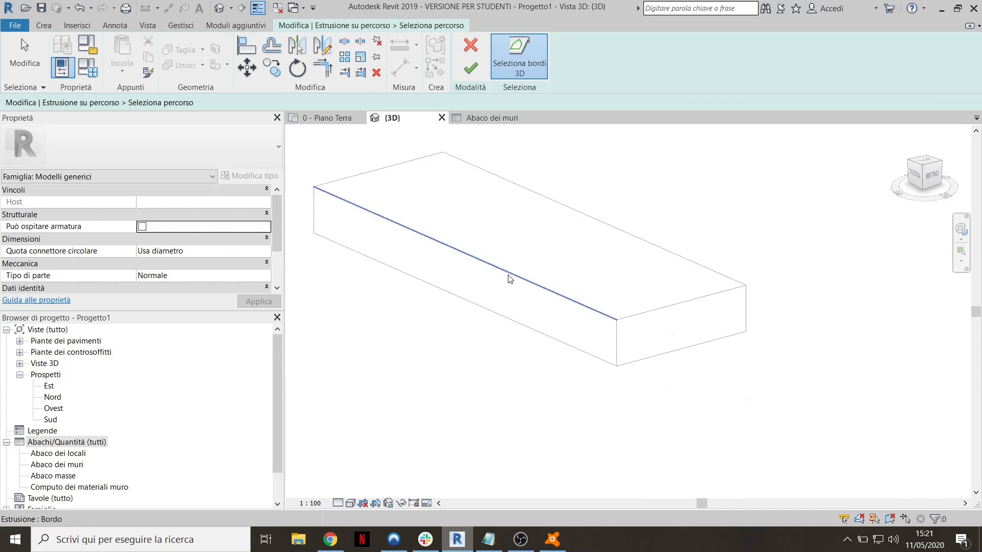
pyautogui.click(437, 241)
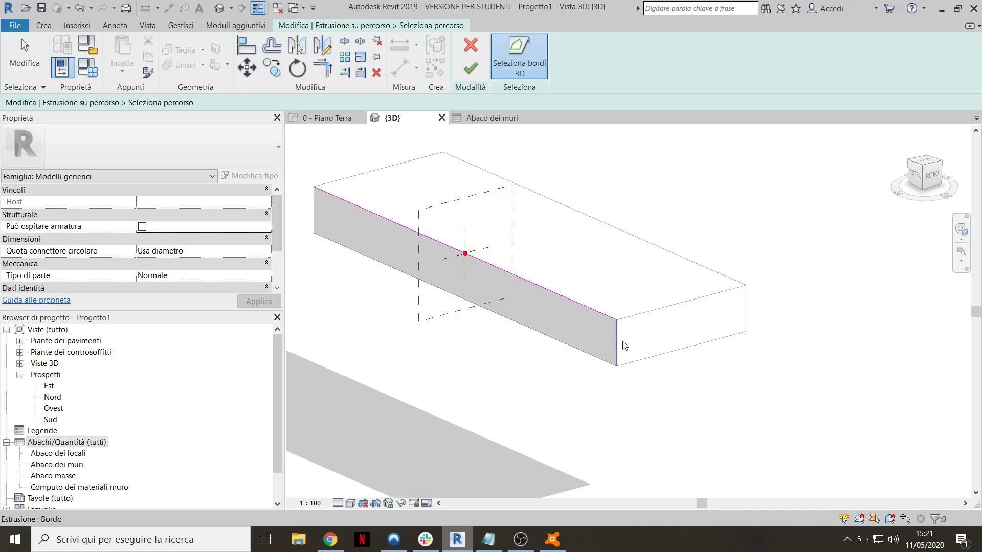
# Extend the sweep path along the slab's vertical corner, lower short edge and opposite lower long edge, and finish the path
pyautogui.click(677, 354)
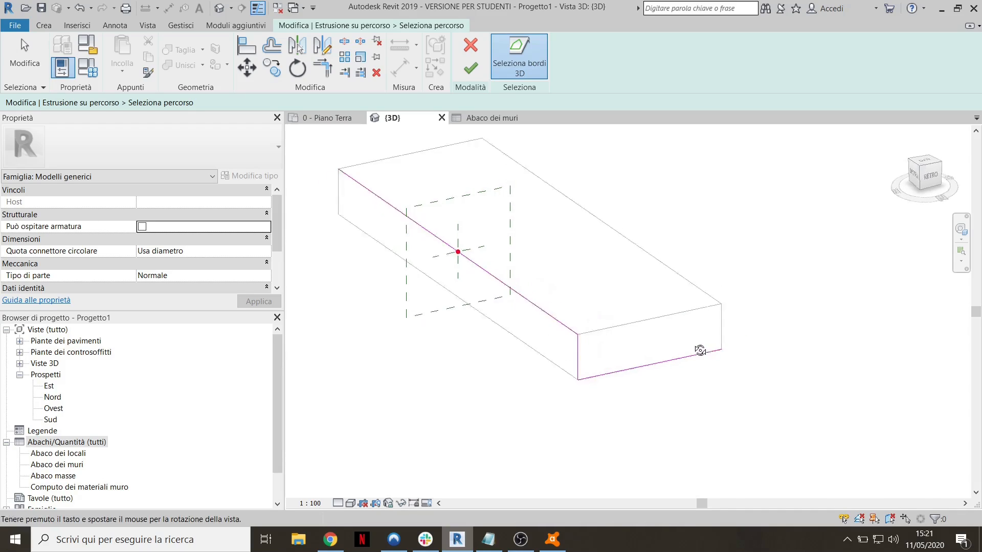
pyautogui.keyDown('shift'); pyautogui.moveTo(697, 346); pyautogui.dragTo(539, 355, button='middle'); pyautogui.keyUp('shift')
pyautogui.click(523, 339)
pyautogui.keyDown('shift'); pyautogui.moveTo(601, 345); pyautogui.dragTo(794, 301, button='middle'); pyautogui.keyUp('shift')
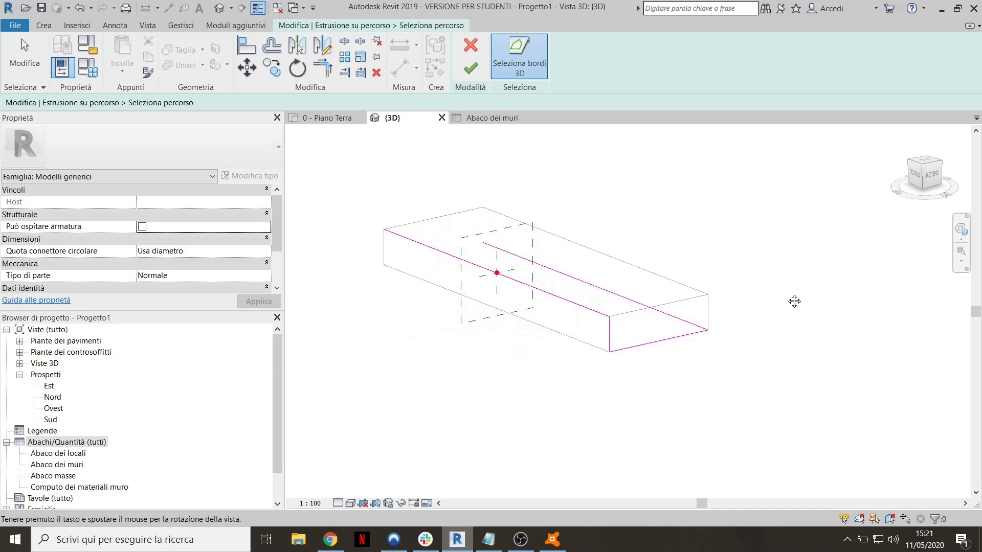
pyautogui.click(470, 69)
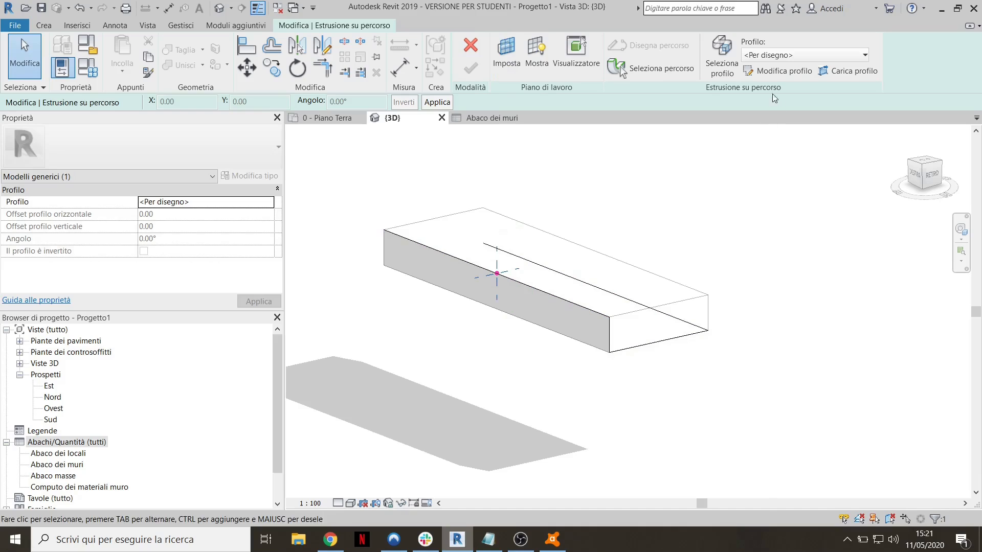
# Open the sweep profile sketch and draw its outer side, 2.00-wide top and inner side at the path's reference planes
pyautogui.click(778, 71)
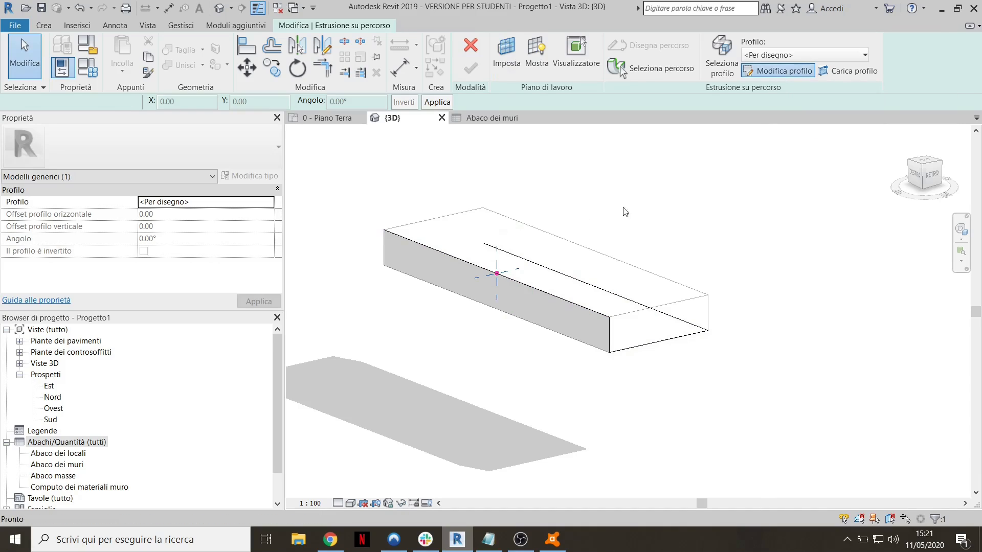
pyautogui.scroll(2, 502, 281)
pyautogui.keyDown('shift'); pyautogui.moveTo(502, 281); pyautogui.dragTo(476, 292, button='middle'); pyautogui.keyUp('shift')
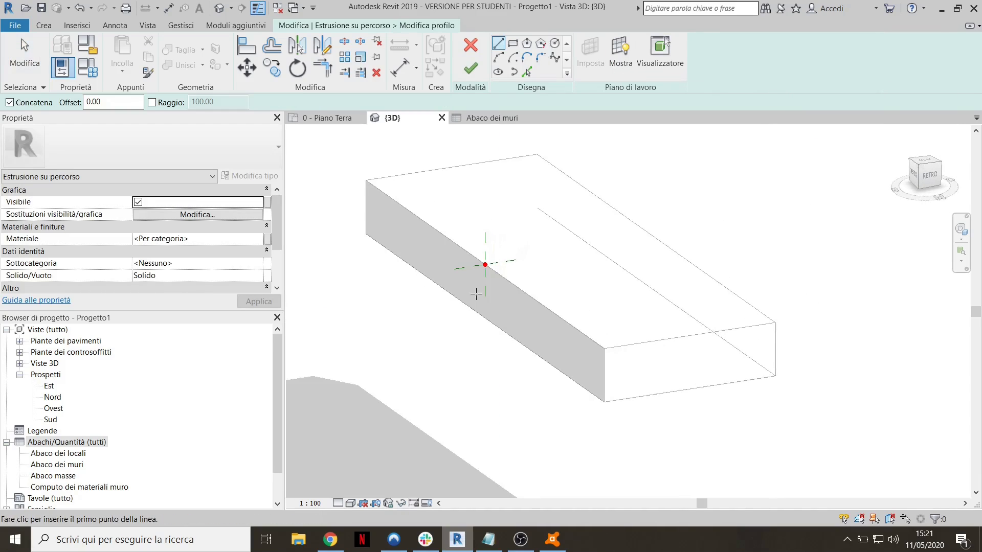
pyautogui.scroll(4, 471, 266)
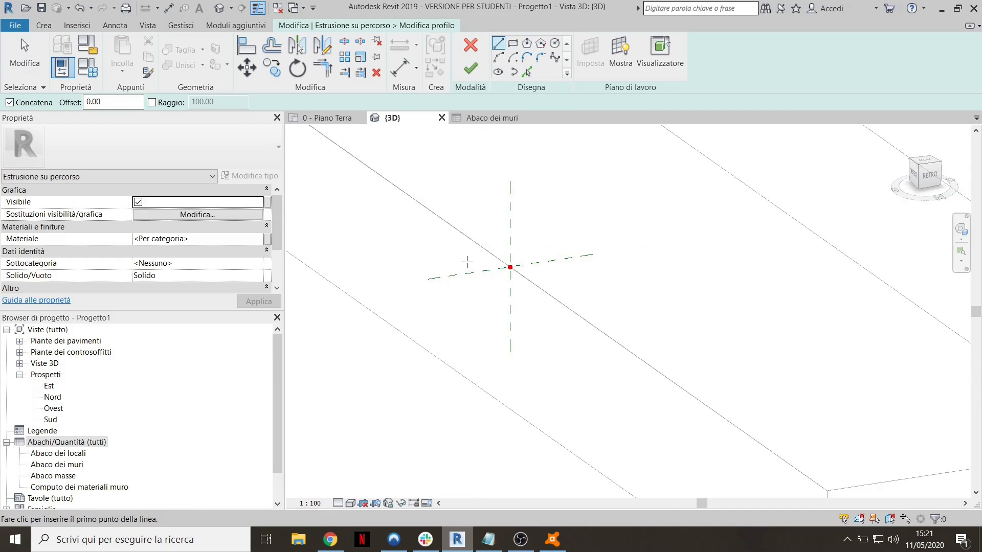
pyautogui.scroll(2, 481, 256)
pyautogui.click(495, 256)
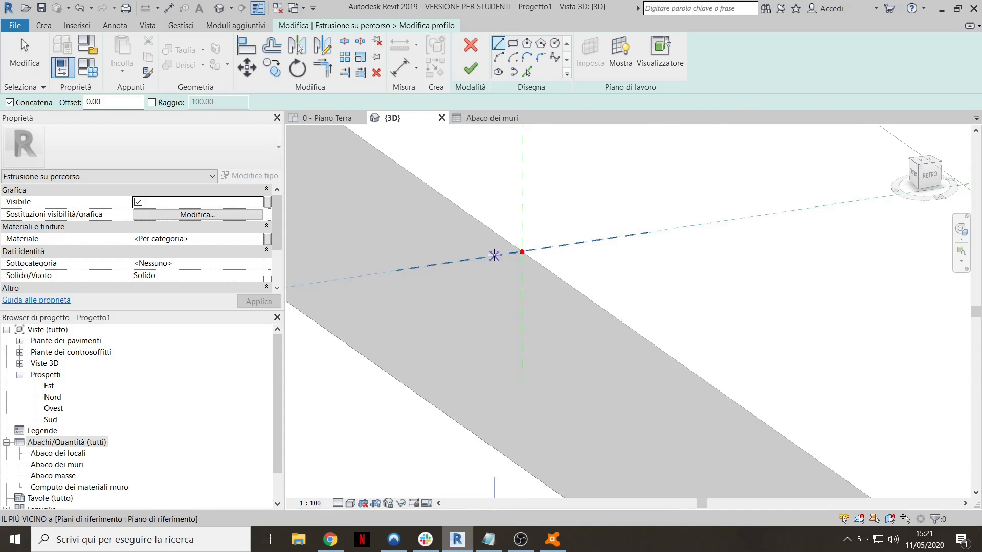
pyautogui.click(493, 220)
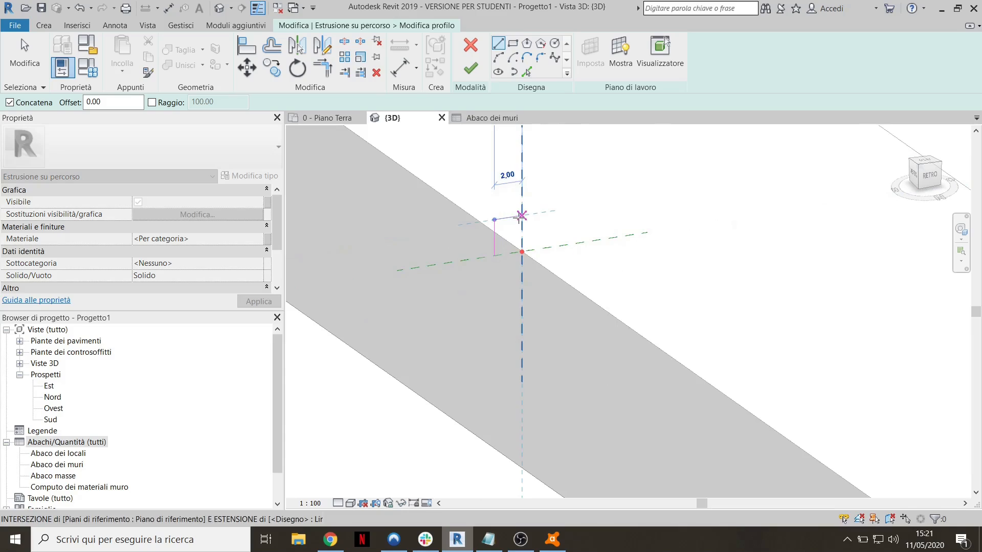
pyautogui.click(522, 215)
pyautogui.click(522, 252)
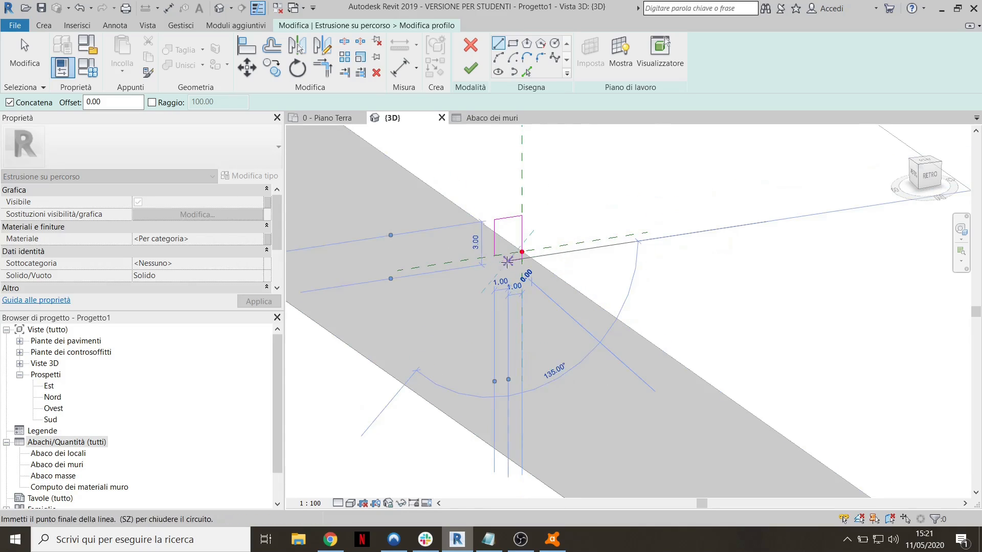
# Close the profile with a stepped lower edge 1.00 wide and trim the overhanging line at its outer corner
pyautogui.click(508, 261)
pyautogui.click(508, 246)
pyautogui.click(494, 249)
pyautogui.scroll(5, 504, 249)
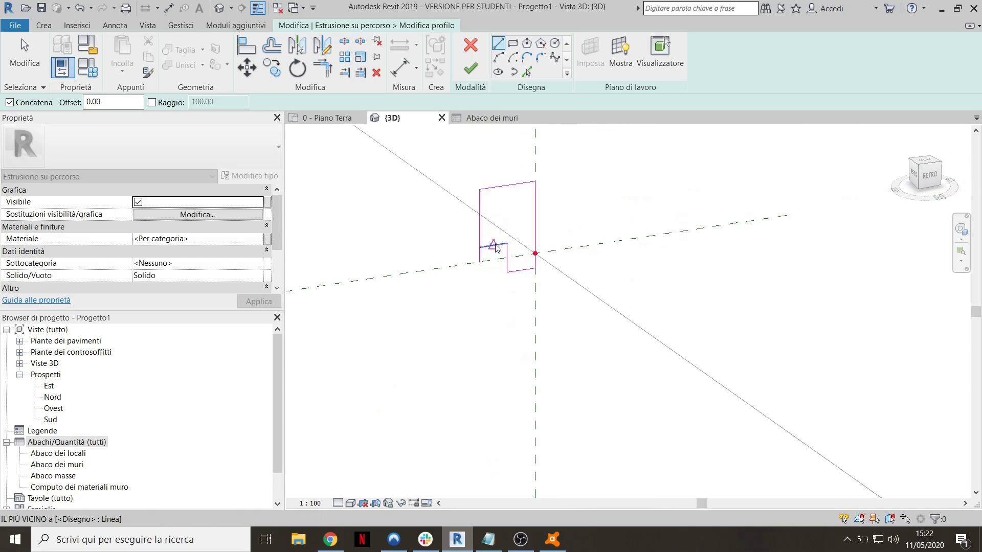
pyautogui.press('Escape')
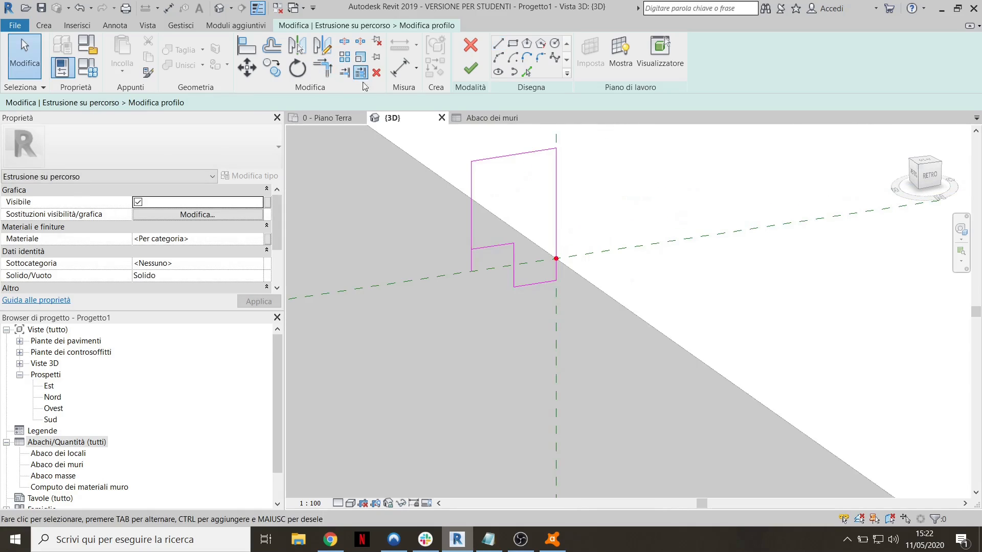
pyautogui.scroll(-3, 457, 241)
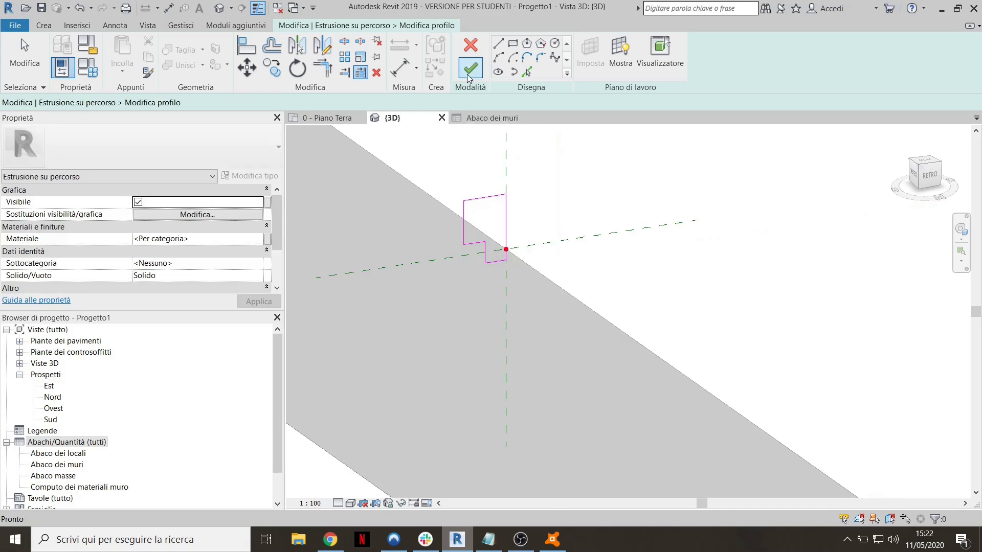
# Finish the stepped profile and generate the sweep along the slab's edges
pyautogui.click(469, 78)
pyautogui.scroll(-3, 441, 245)
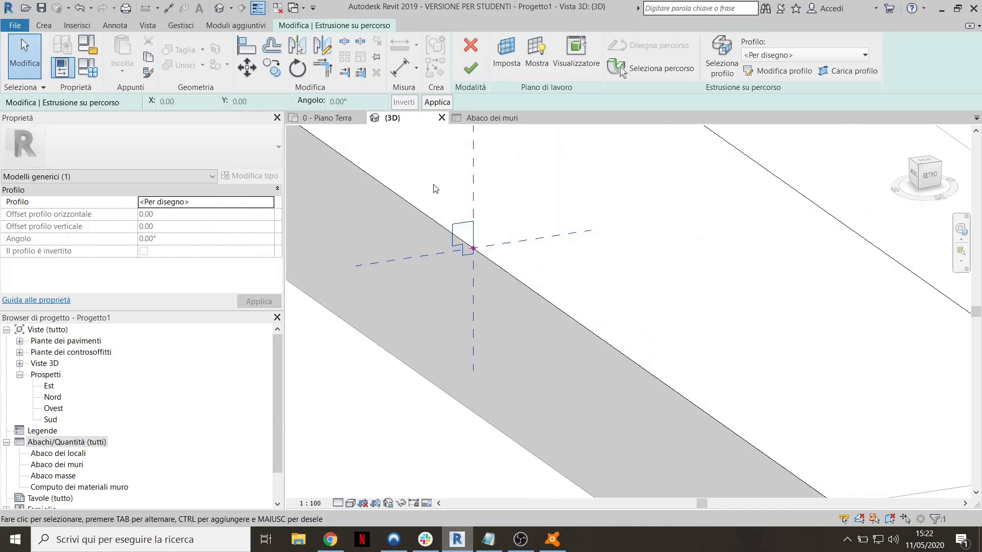
pyautogui.click(471, 68)
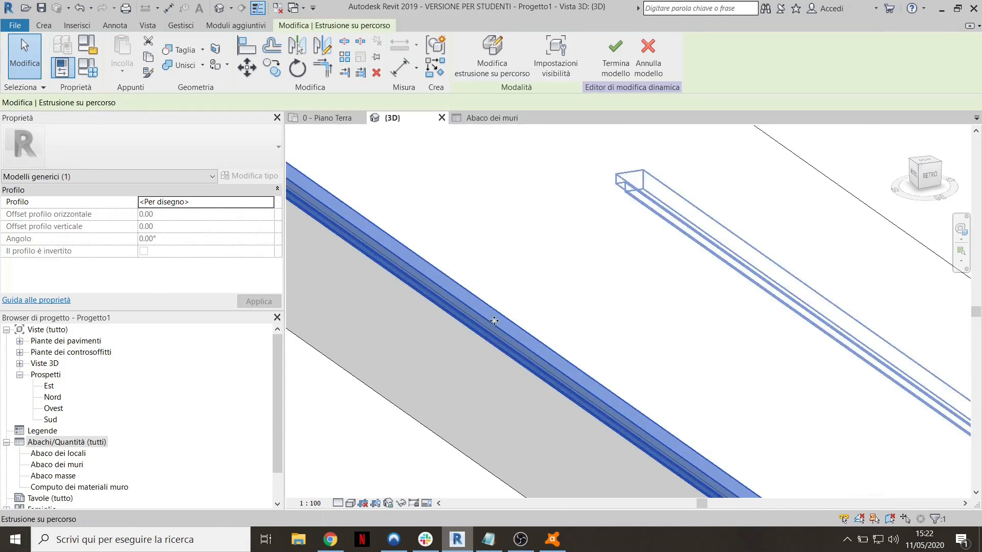
# Examine from several angles how the sweep follows the slab's edges and corners
pyautogui.scroll(-5, 495, 321)
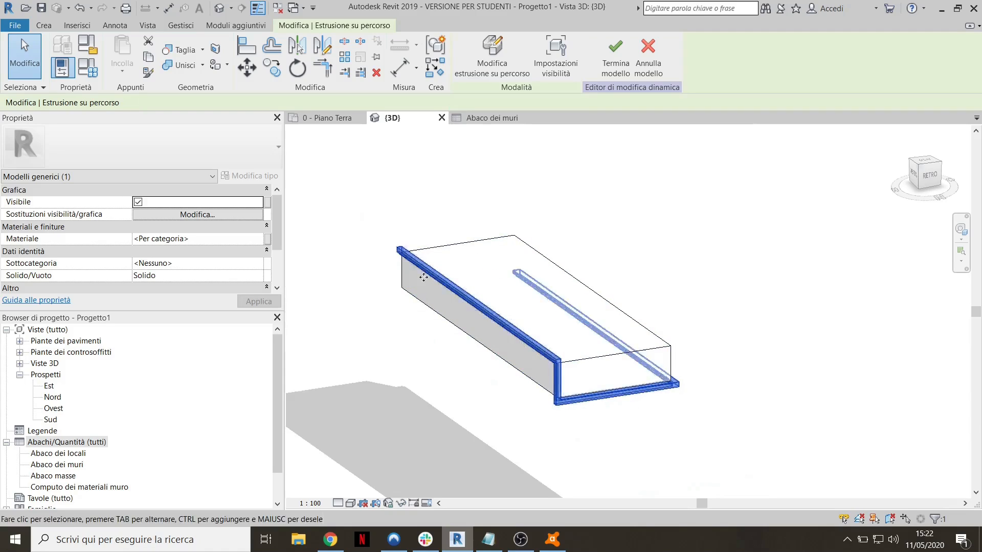
pyautogui.keyDown('shift'); pyautogui.moveTo(424, 276); pyautogui.dragTo(553, 401, button='middle'); pyautogui.keyUp('shift')
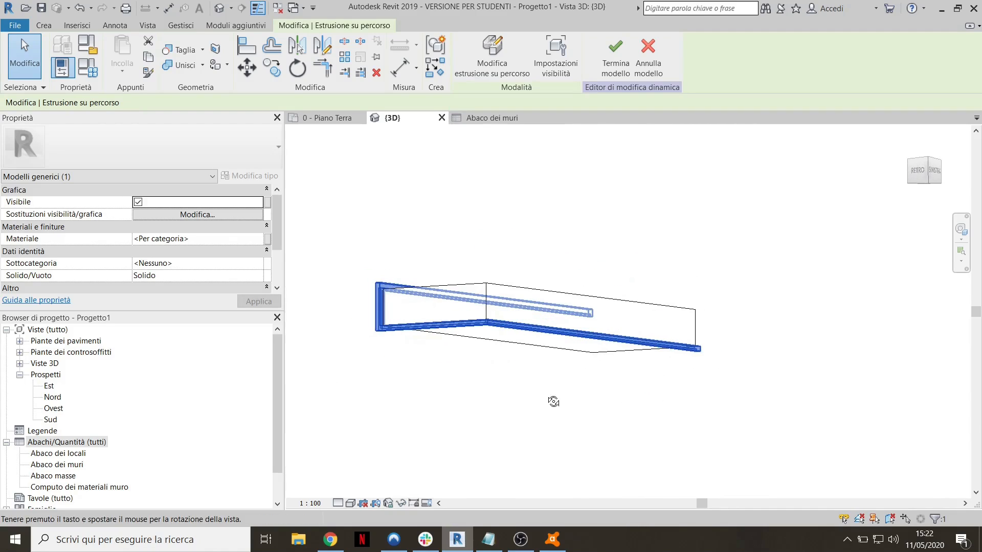
pyautogui.click(480, 358)
pyautogui.scroll(-1, 480, 358)
pyautogui.keyDown('shift'); pyautogui.moveTo(480, 358); pyautogui.dragTo(515, 450, button='middle'); pyautogui.keyUp('shift')
pyautogui.scroll(4, 450, 347)
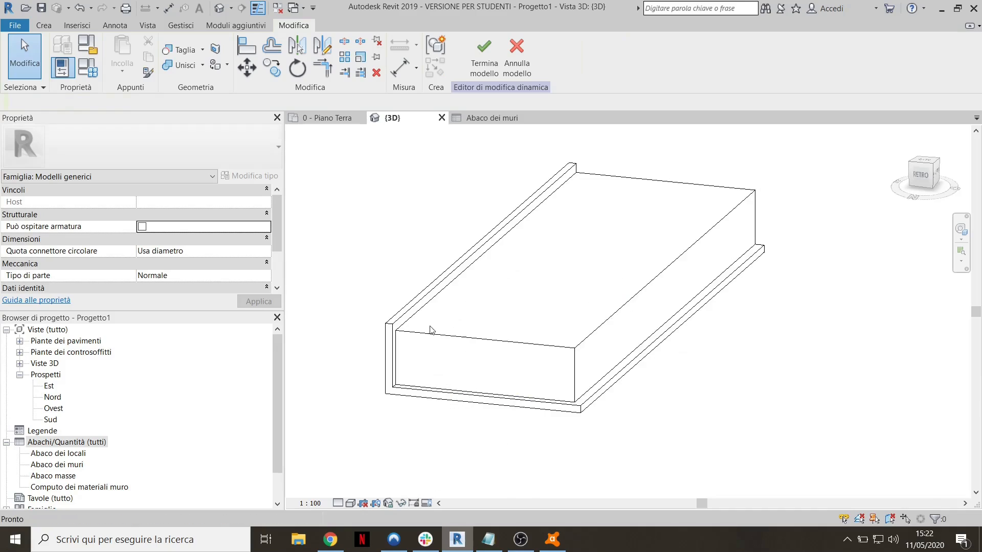
pyautogui.click(393, 333)
pyautogui.click(426, 334)
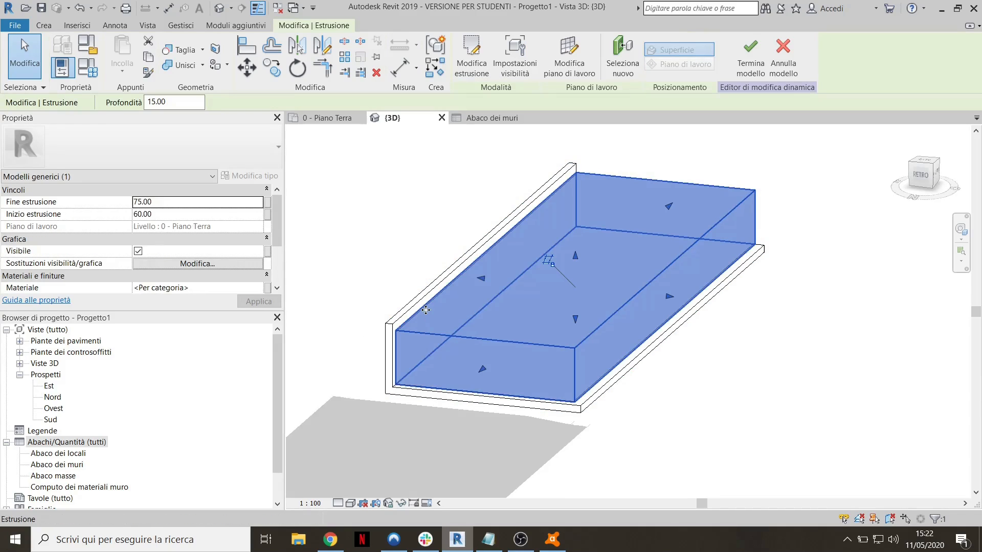
pyautogui.click(426, 311)
pyautogui.click(417, 305)
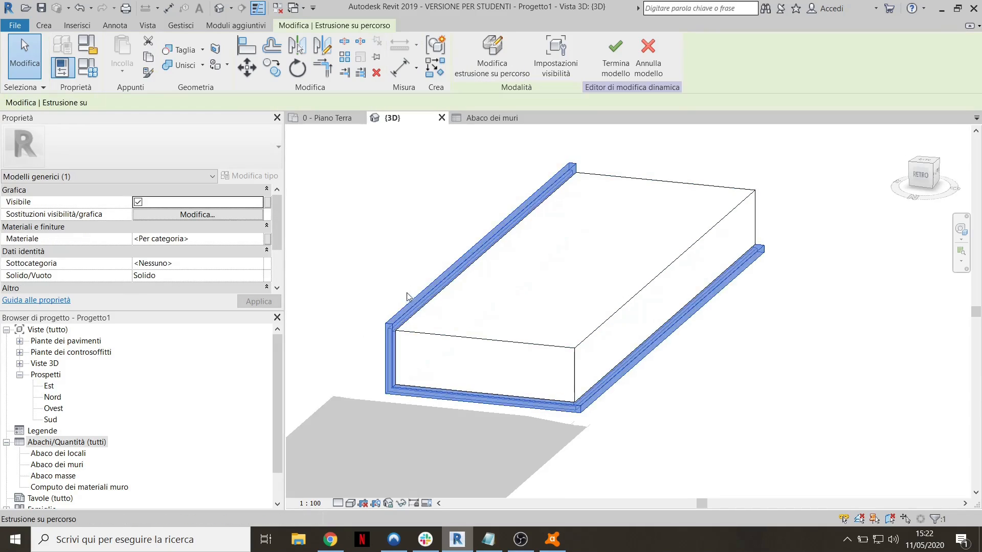
pyautogui.keyDown('shift'); pyautogui.moveTo(421, 249); pyautogui.dragTo(519, 227, button='middle'); pyautogui.keyUp('shift')
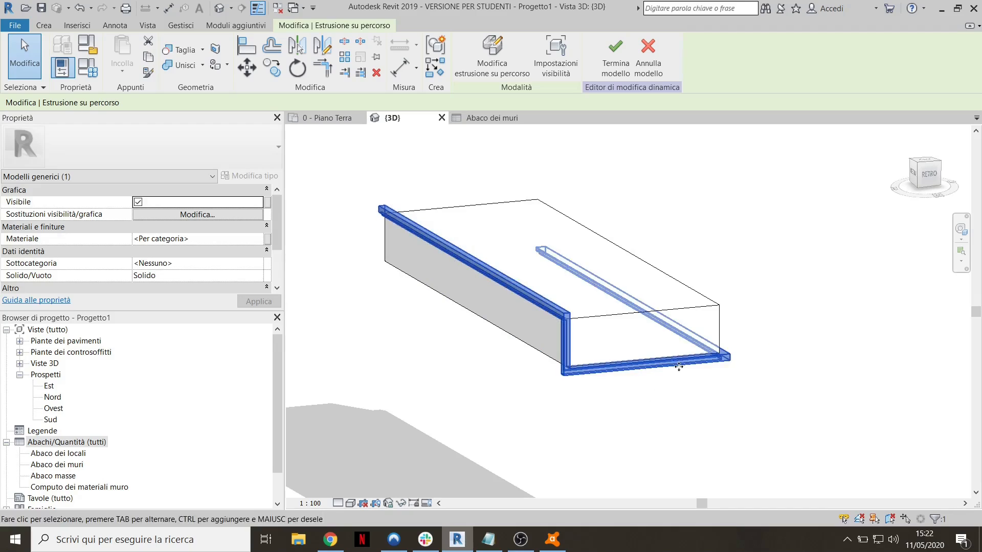
pyautogui.keyDown('shift'); pyautogui.moveTo(678, 364); pyautogui.dragTo(604, 364, button='middle'); pyautogui.keyUp('shift')
pyautogui.click(578, 345)
pyautogui.keyDown('shift'); pyautogui.moveTo(560, 338); pyautogui.dragTo(586, 313, button='middle'); pyautogui.keyUp('shift')
pyautogui.scroll(2, 406, 216)
# Reopen the sweep's profile sketch and stretch its outer vertical side away from the slab, making the lower ledge about 13.00 long
pyautogui.click(406, 217)
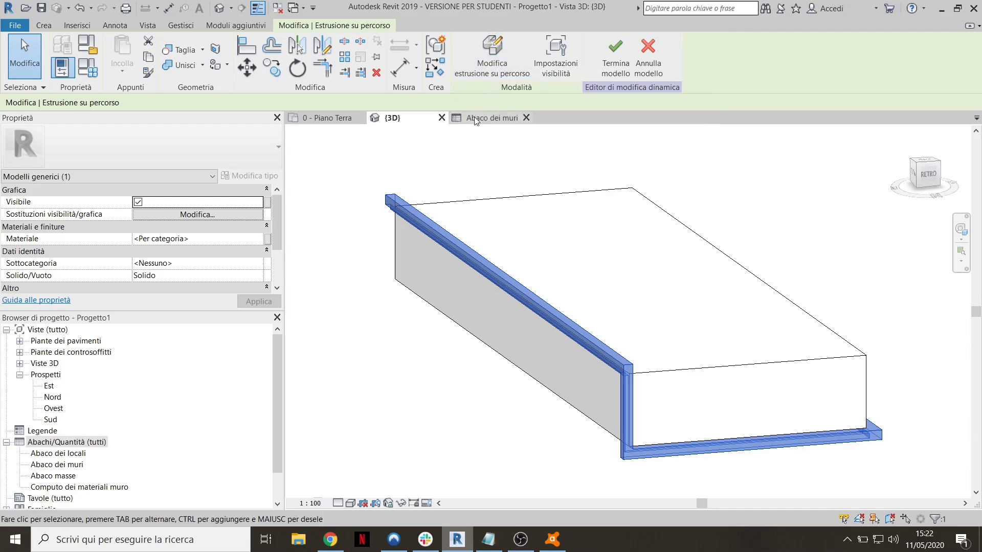
pyautogui.click(494, 72)
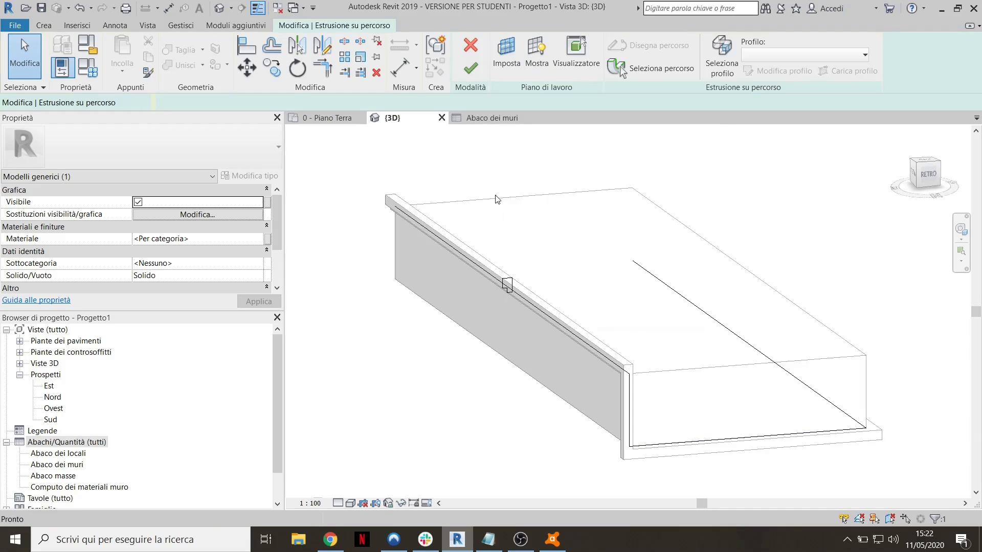
pyautogui.scroll(5, 504, 279)
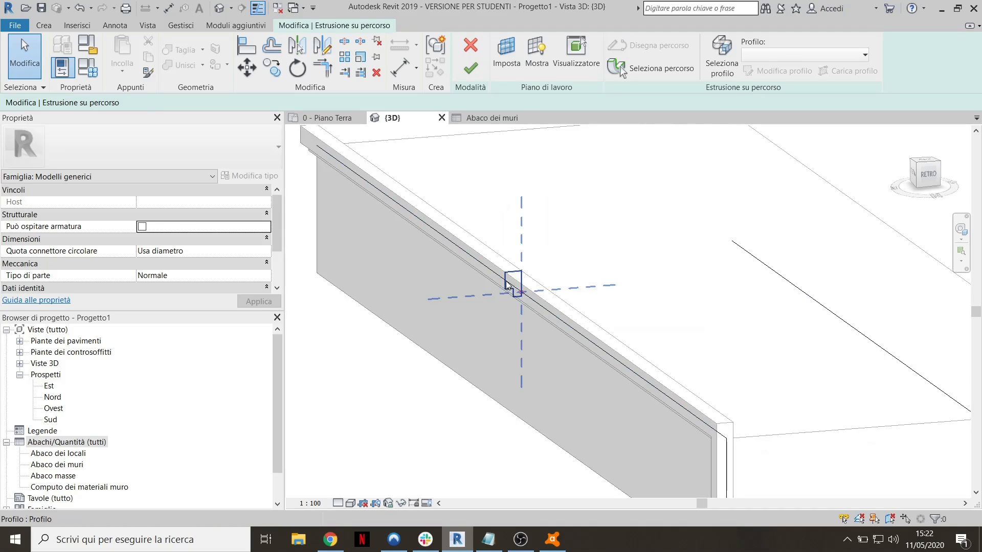
pyautogui.click(515, 273)
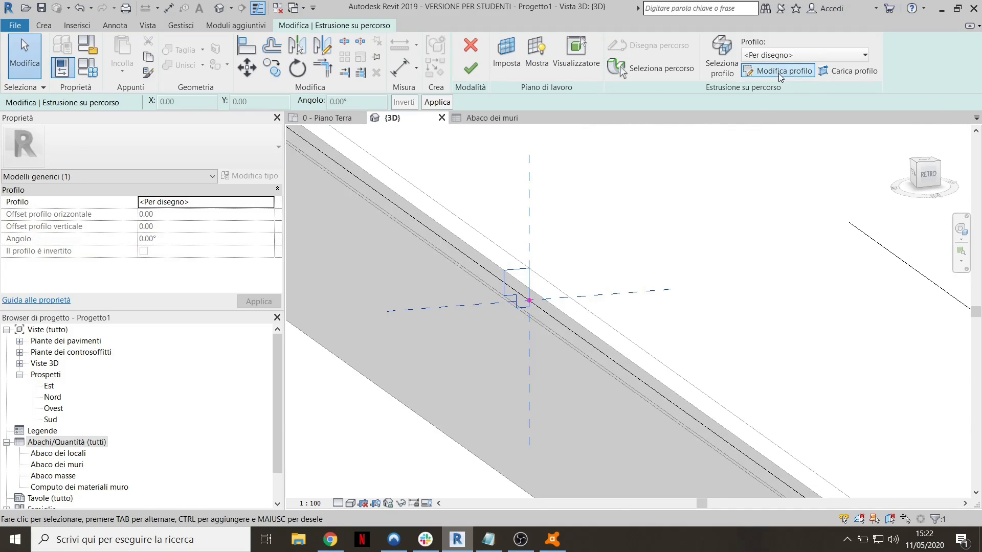
pyautogui.click(775, 75)
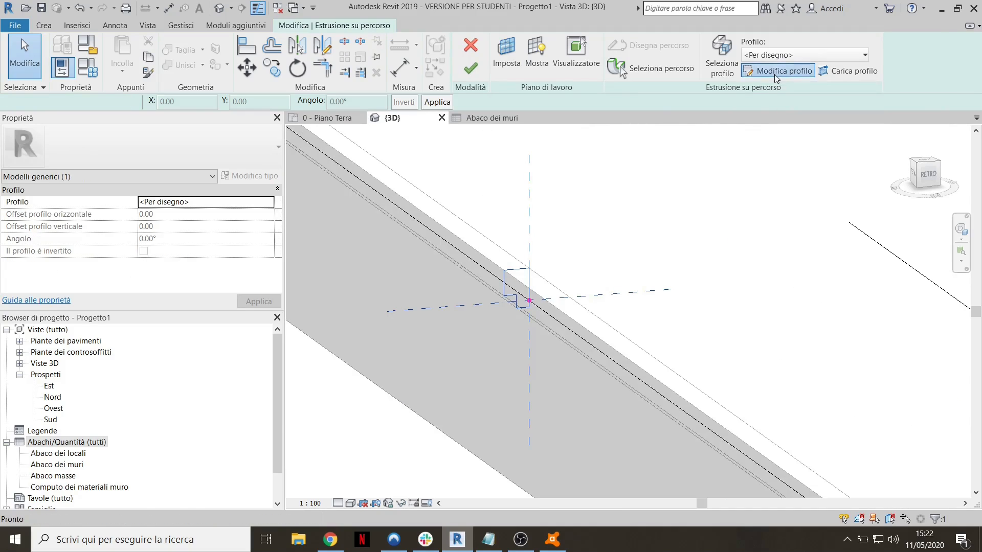
pyautogui.click(504, 285)
pyautogui.moveTo(503, 284); pyautogui.dragTo(352, 308)
pyautogui.scroll(-2, 424, 293)
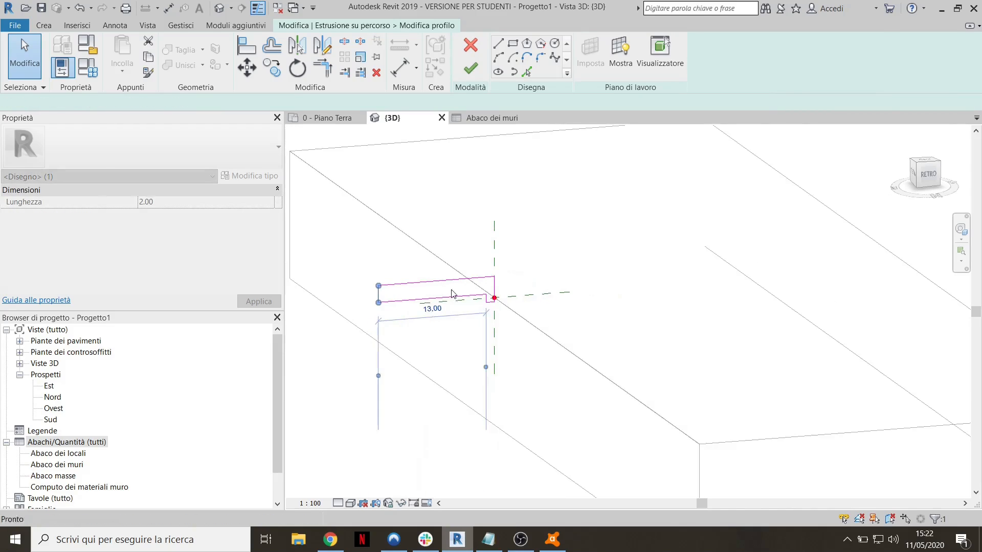
pyautogui.click(454, 292)
pyautogui.moveTo(465, 286); pyautogui.dragTo(511, 276, button='middle')
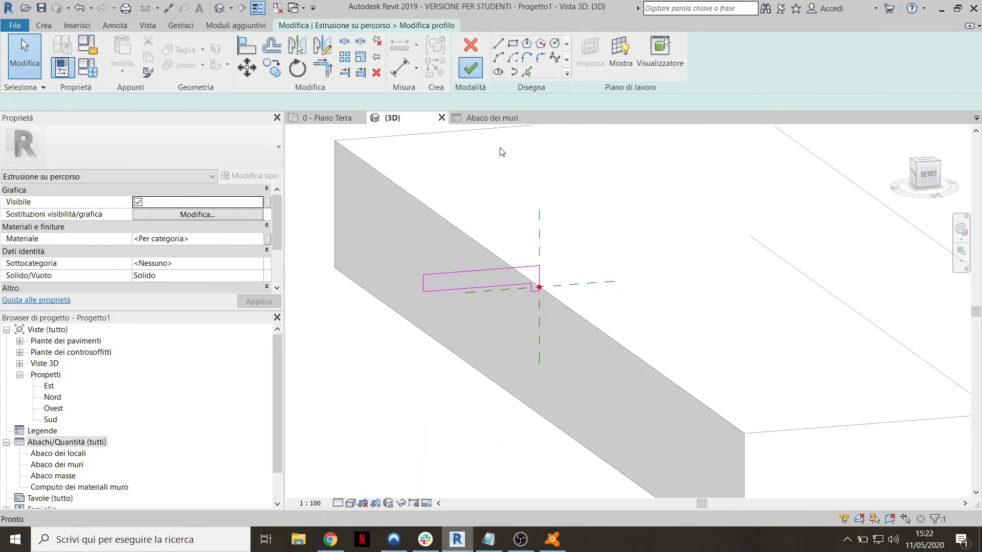
# Finish the widened profile and regenerate the sweep around the slab
pyautogui.click(470, 68)
pyautogui.click(471, 68)
pyautogui.keyDown('shift'); pyautogui.moveTo(507, 228); pyautogui.dragTo(711, 357, button='middle'); pyautogui.keyUp('shift')
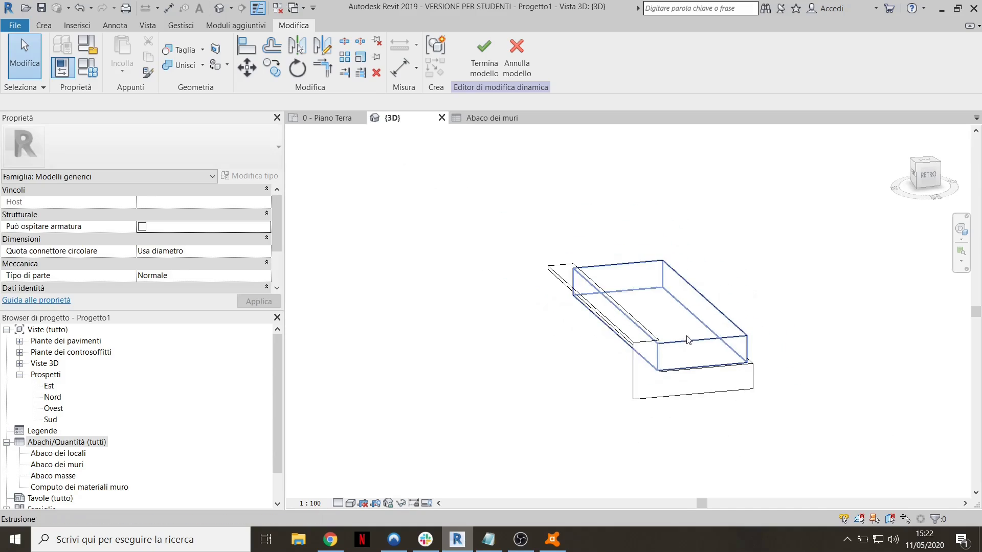
pyautogui.keyDown('shift'); pyautogui.moveTo(544, 220); pyautogui.dragTo(512, 215, button='middle'); pyautogui.keyUp('shift')
pyautogui.scroll(2, 467, 302)
# Open the widened sweep for editing and select its sketched profile
pyautogui.click(467, 305)
pyautogui.keyDown('shift'); pyautogui.moveTo(491, 259); pyautogui.dragTo(512, 158, button='middle'); pyautogui.keyUp('shift')
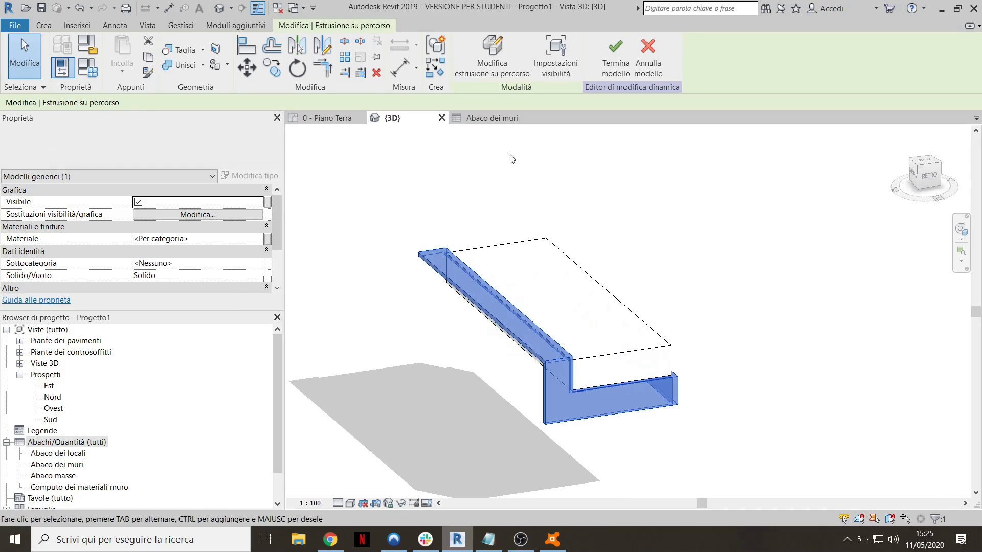
pyautogui.click(491, 62)
pyautogui.scroll(3, 481, 311)
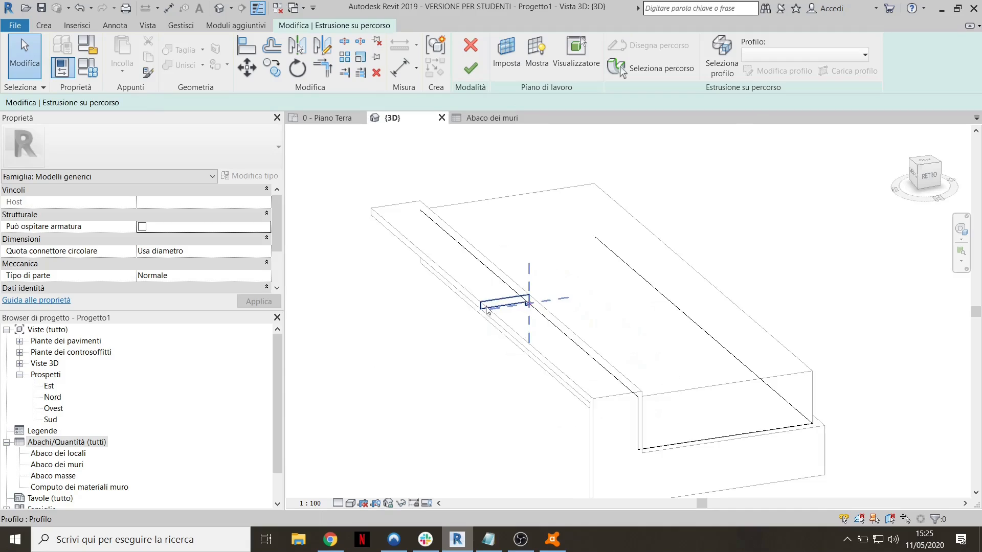
pyautogui.click(492, 301)
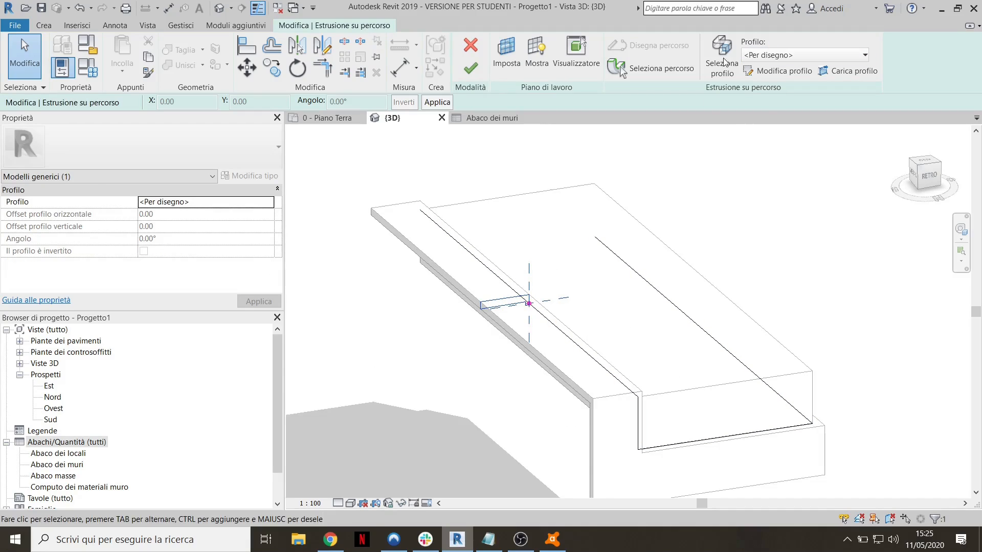
# Replace the sketched profile with the loaded profile Corrimano Rettangolare:50 x 50mm
pyautogui.click(786, 55)
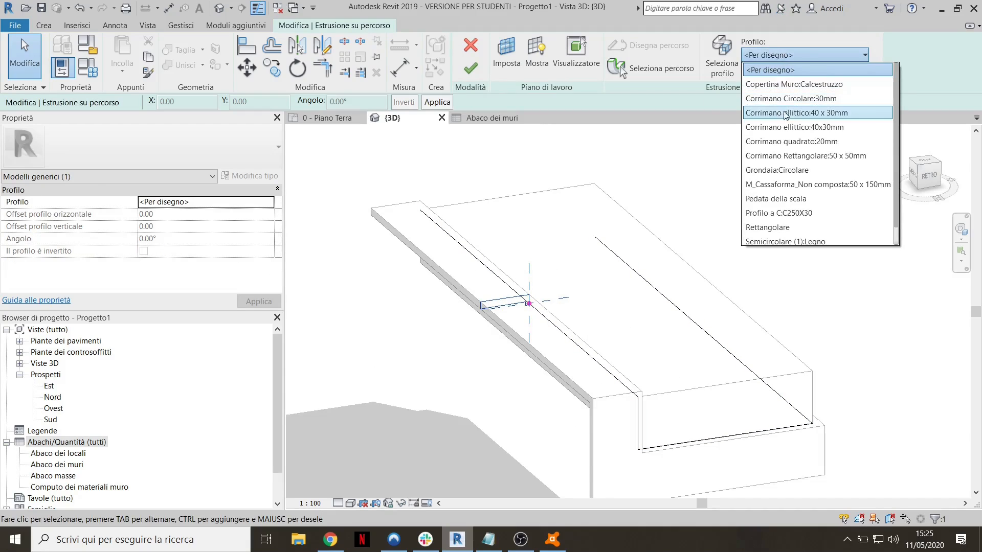
pyautogui.scroll(-1, 805, 172)
pyautogui.scroll(1, 797, 174)
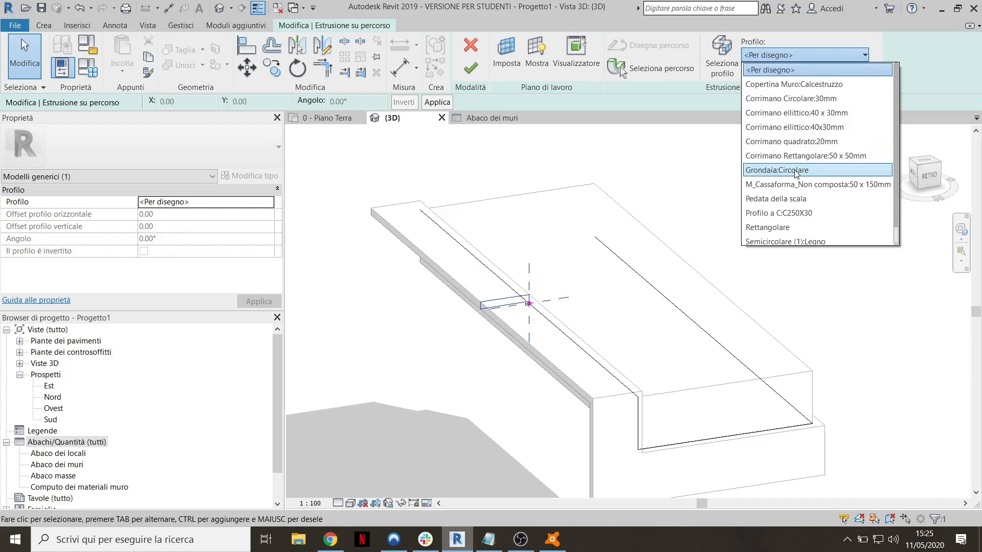
pyautogui.press('Escape')
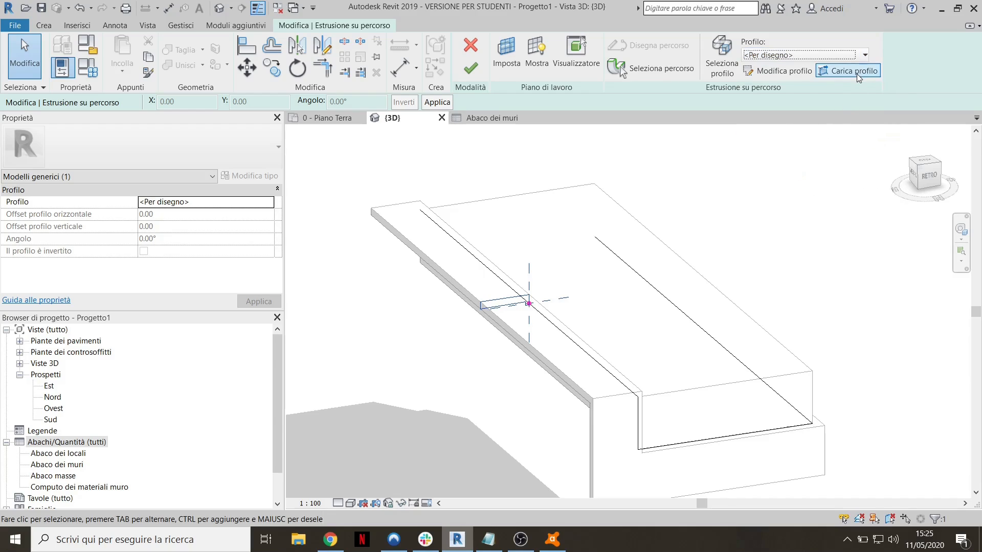
pyautogui.click(806, 56)
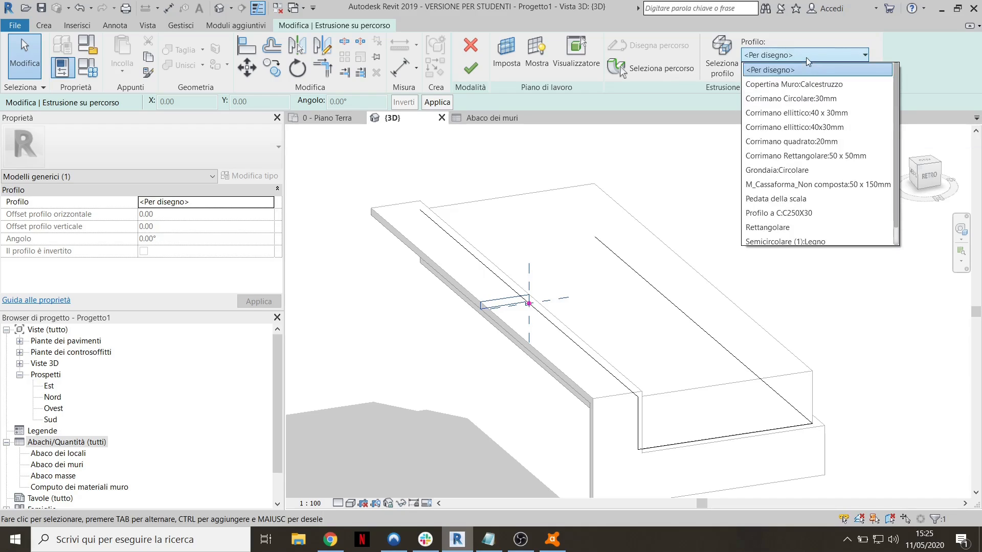
pyautogui.click(787, 156)
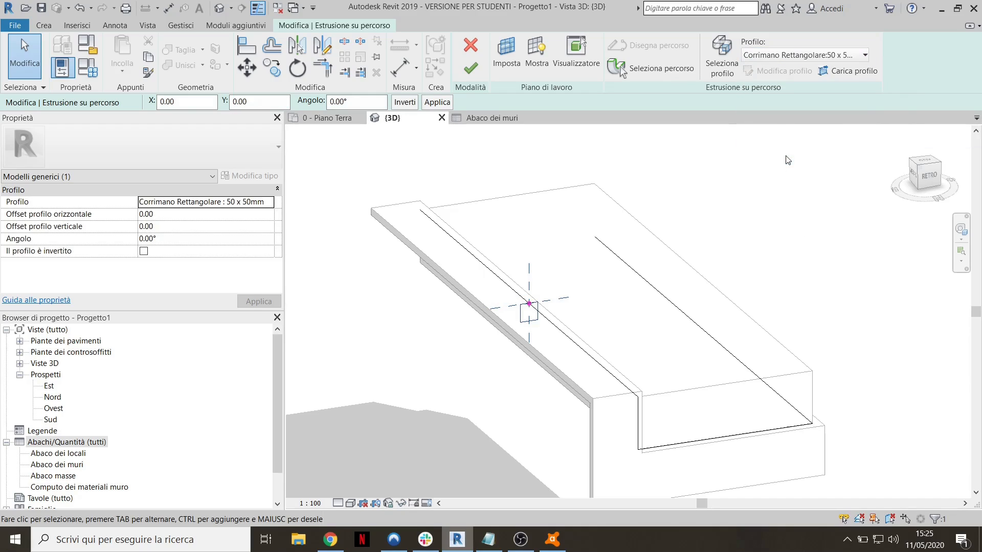
# Set the sweep's profile to Profilo a C:C250X30
pyautogui.click(806, 55)
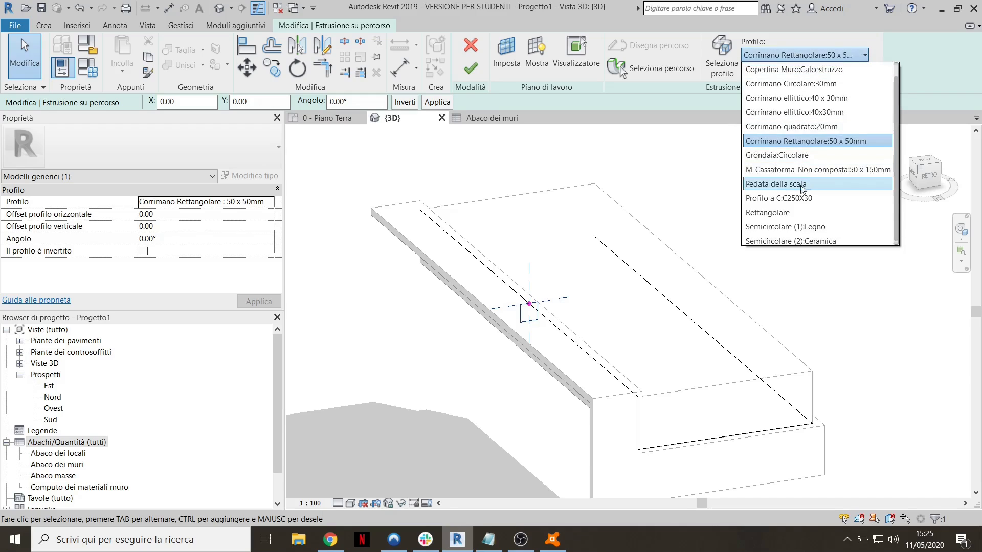
pyautogui.click(798, 183)
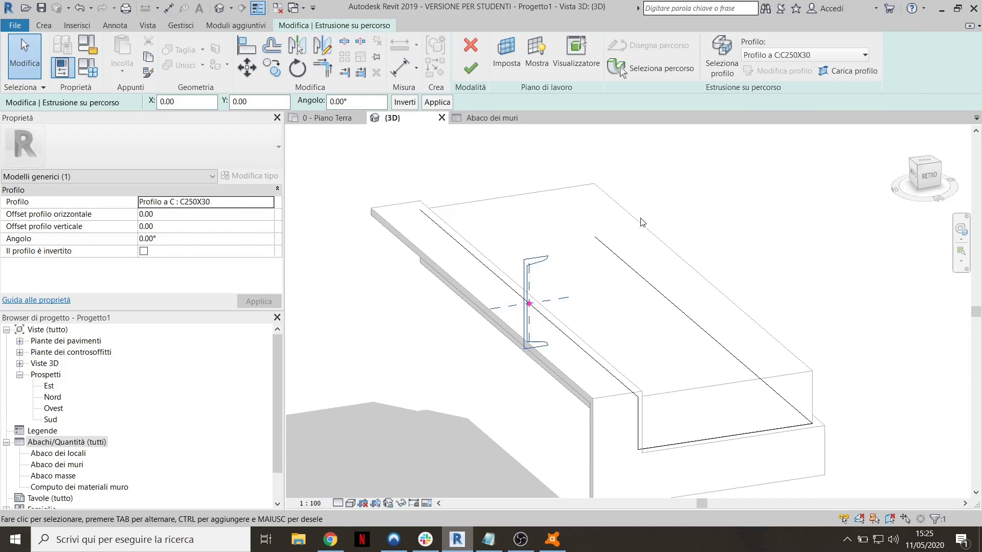
# Try to finish the sweep with the Profilo a C:C250X30 profile
pyautogui.keyDown('shift'); pyautogui.moveTo(623, 234); pyautogui.dragTo(678, 220, button='middle'); pyautogui.keyUp('shift')
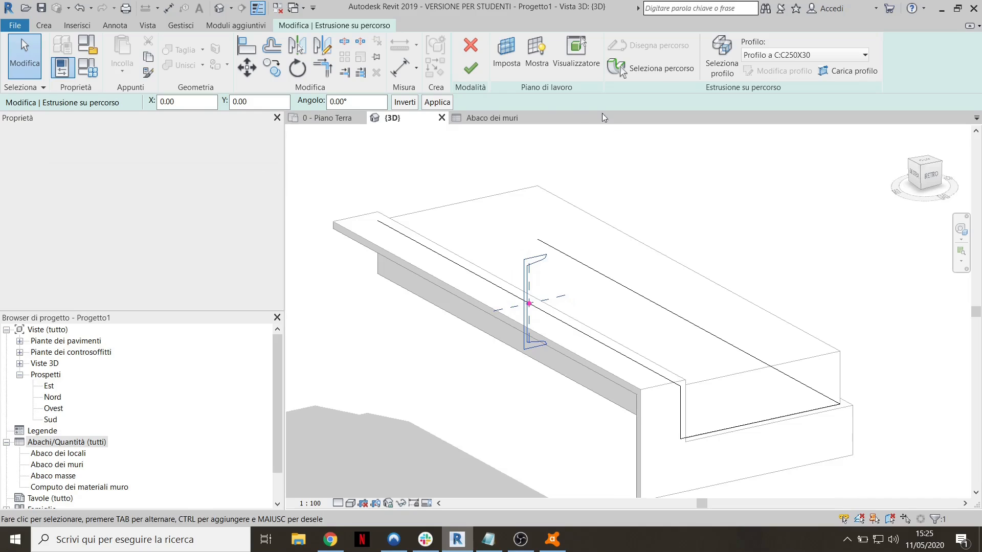
pyautogui.click(471, 68)
pyautogui.moveTo(688, 288); pyautogui.dragTo(548, 203, button='middle')
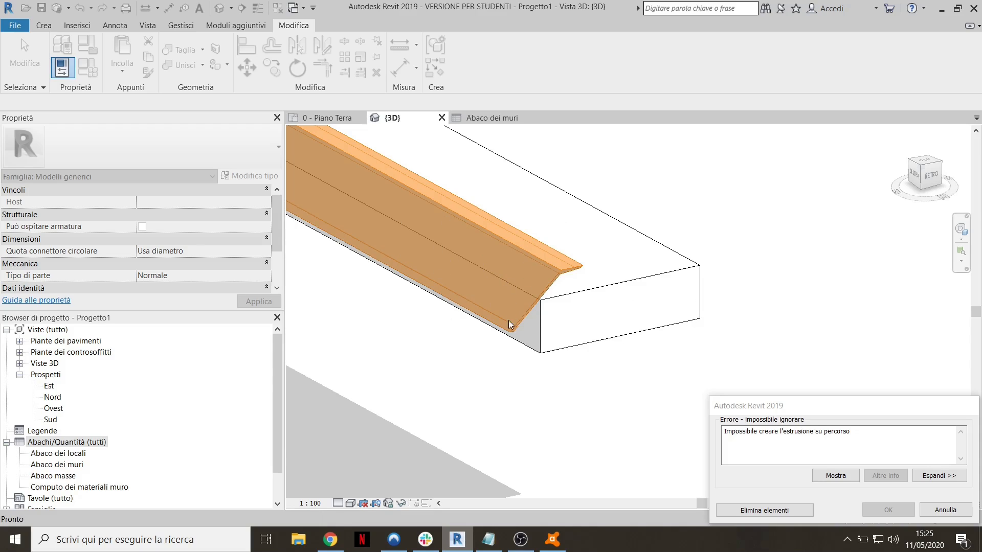
pyautogui.click(939, 513)
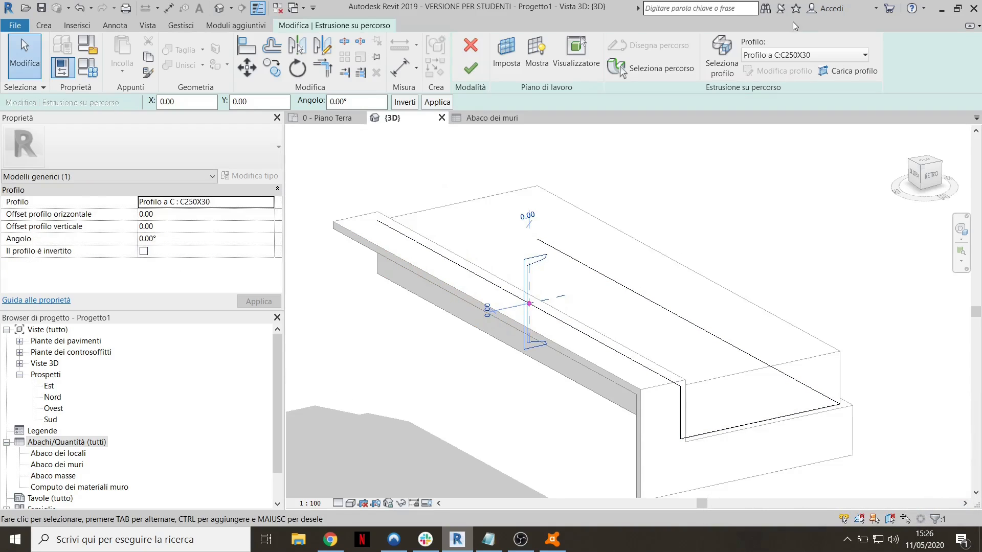
# Set the sweep's profile to Rettangolare and finish the sweep around the slab
pyautogui.click(798, 54)
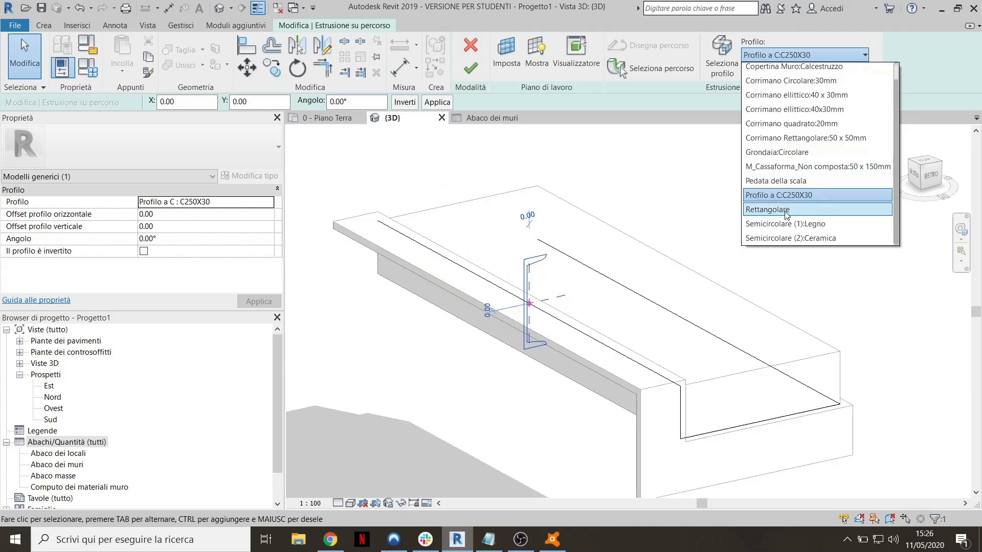
pyautogui.click(786, 210)
pyautogui.scroll(6, 520, 337)
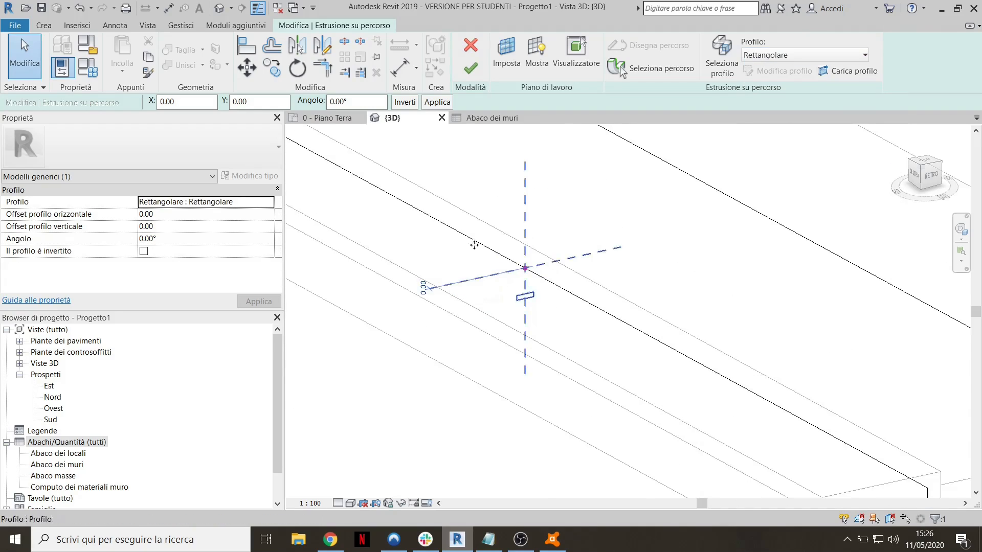
pyautogui.scroll(-5, 455, 234)
pyautogui.scroll(-3, 548, 316)
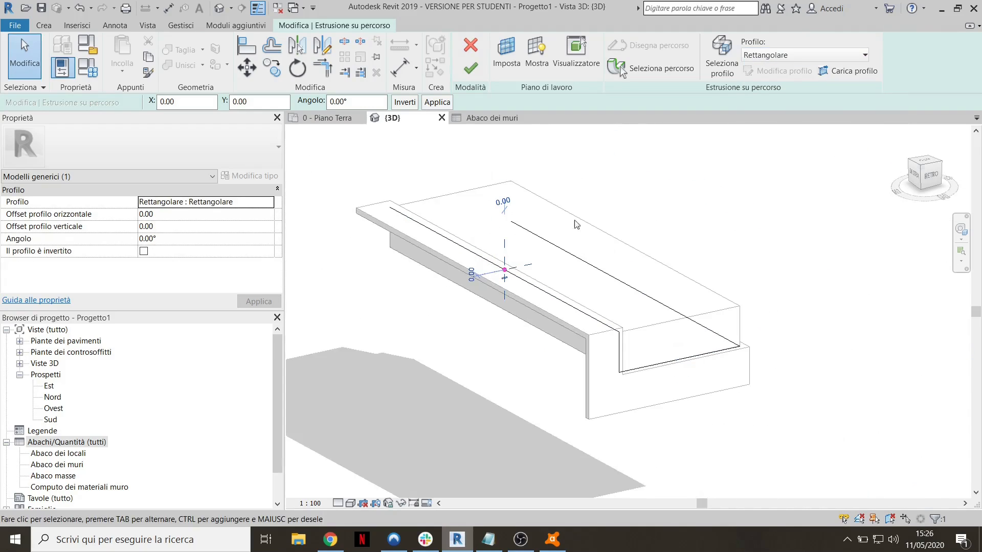
pyautogui.scroll(2, 586, 256)
pyautogui.click(471, 68)
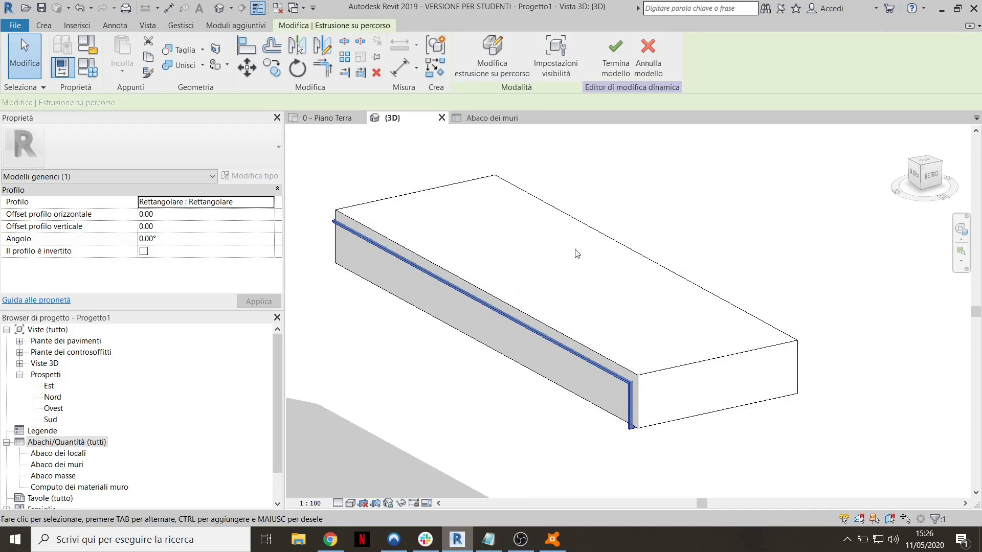
pyautogui.keyDown('shift'); pyautogui.moveTo(653, 263); pyautogui.dragTo(511, 125, button='middle'); pyautogui.keyUp('shift')
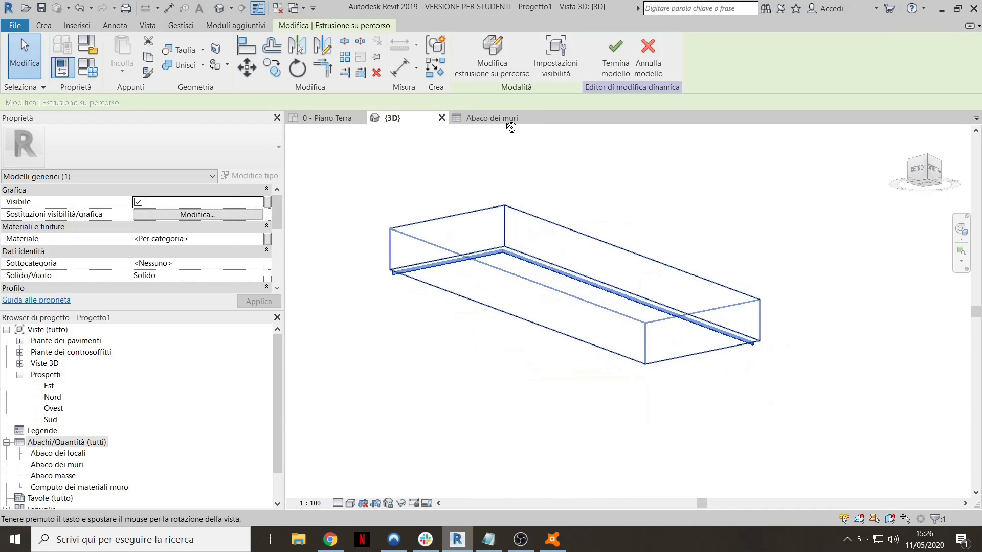
pyautogui.scroll(5, 532, 274)
pyautogui.keyDown('shift'); pyautogui.moveTo(556, 232); pyautogui.dragTo(641, 302, button='middle'); pyautogui.keyUp('shift')
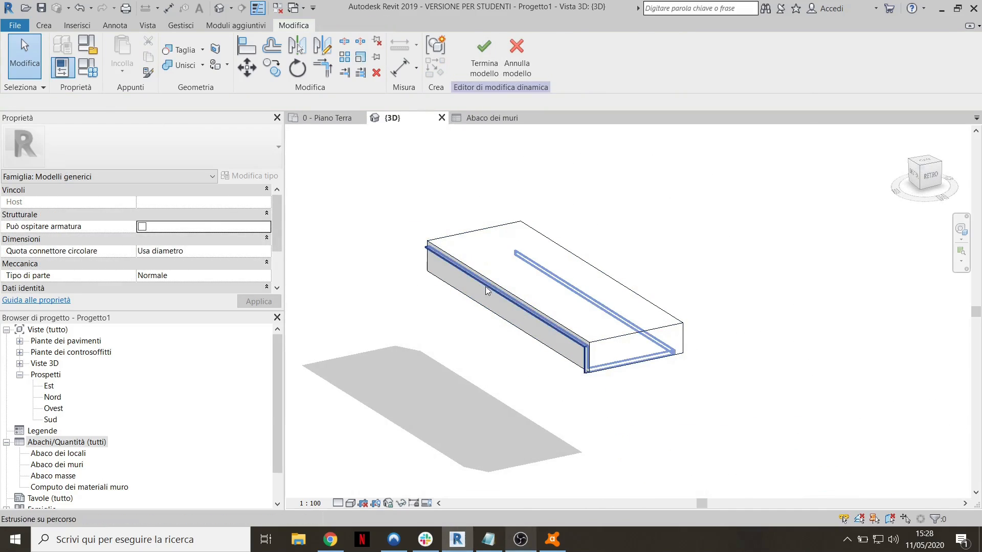
pyautogui.scroll(3, 587, 347)
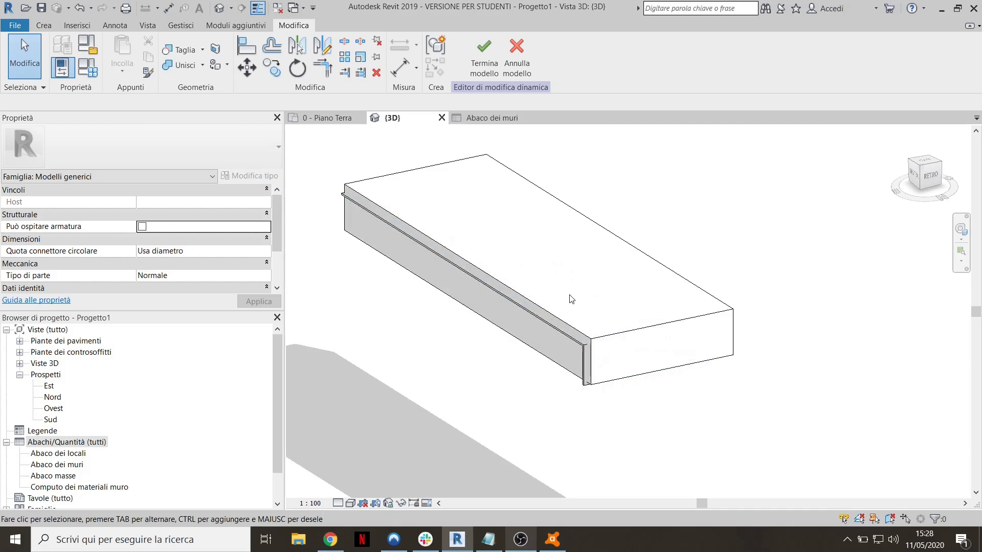
pyautogui.scroll(-1, 572, 299)
# Change the family category of the in-place model from generic models to Arredi
pyautogui.click(518, 302)
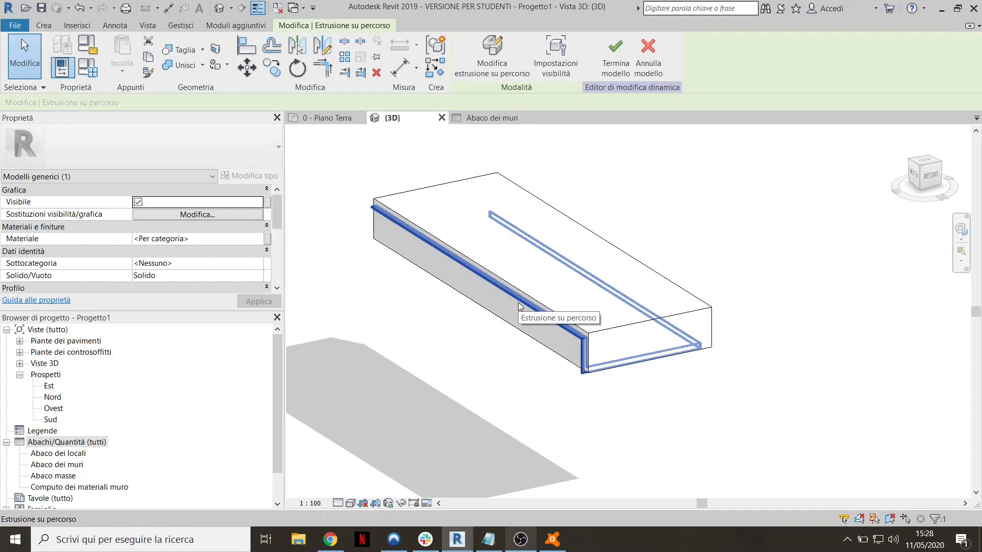
pyautogui.click(566, 235)
pyautogui.click(564, 220)
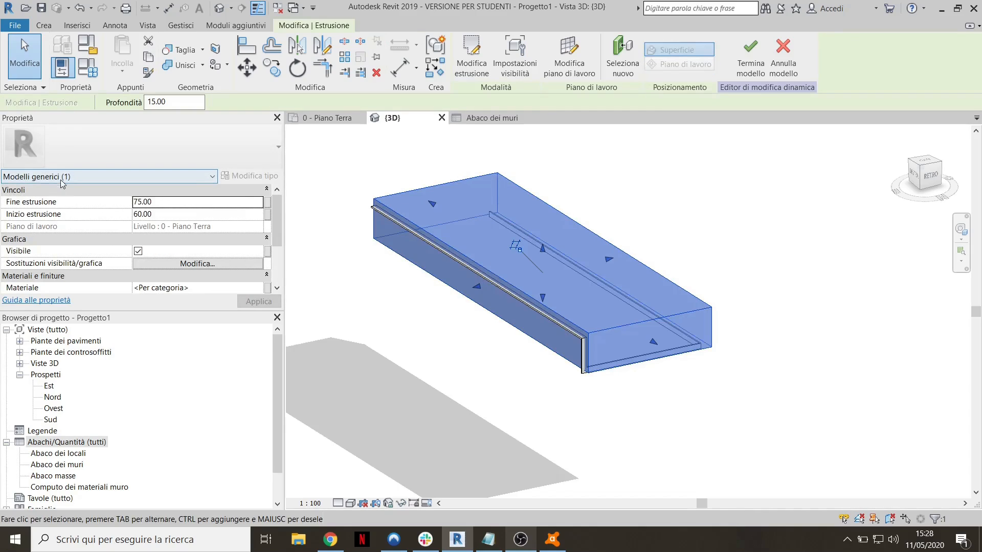
pyautogui.click(89, 46)
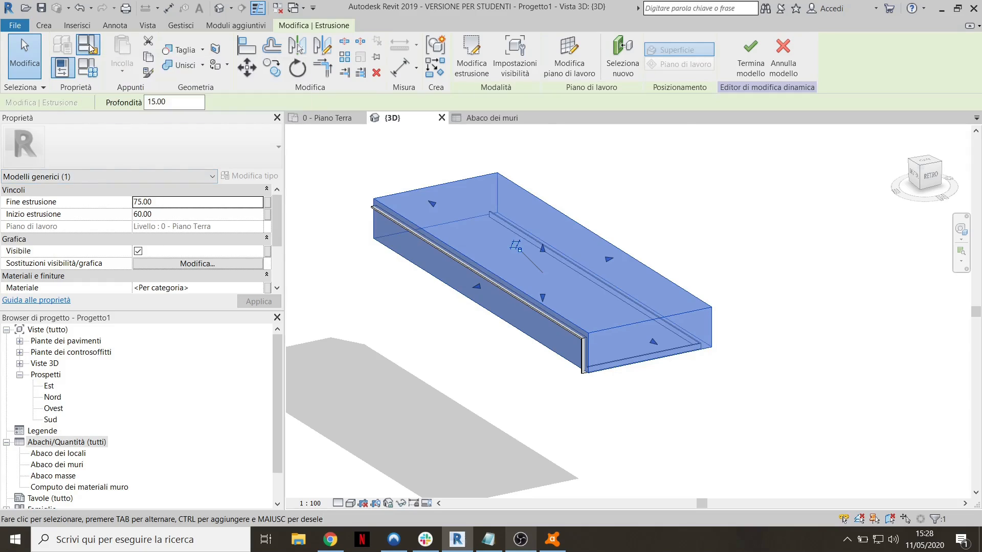
pyautogui.click(605, 185)
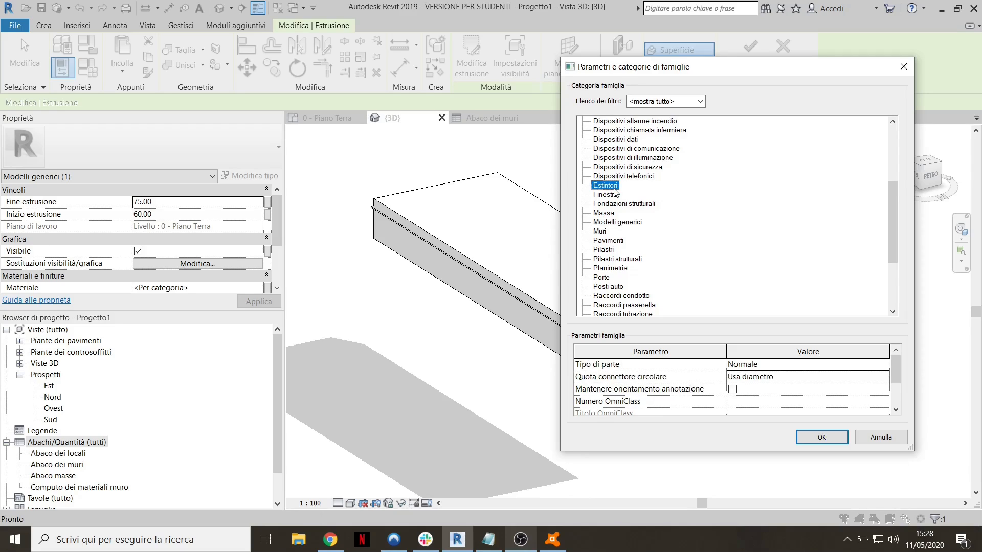
pyautogui.press('Home')
pyautogui.press('r')
pyautogui.press('r')
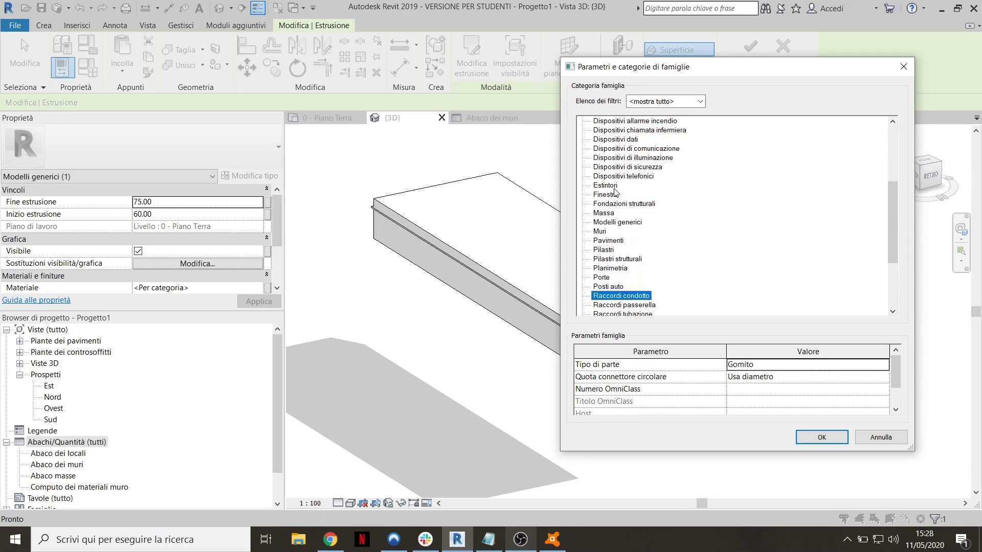
pyautogui.press('a')
pyautogui.press('r')
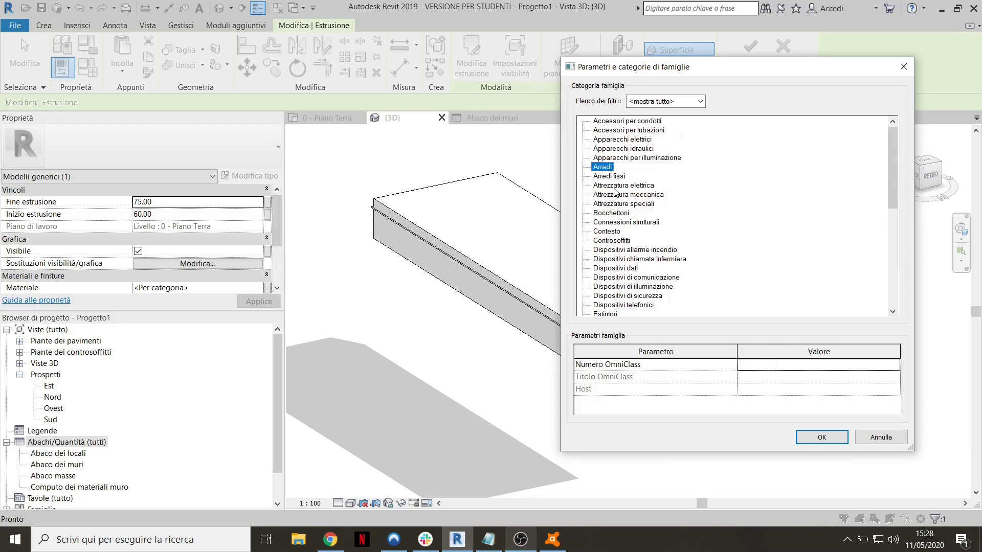
pyautogui.click(821, 437)
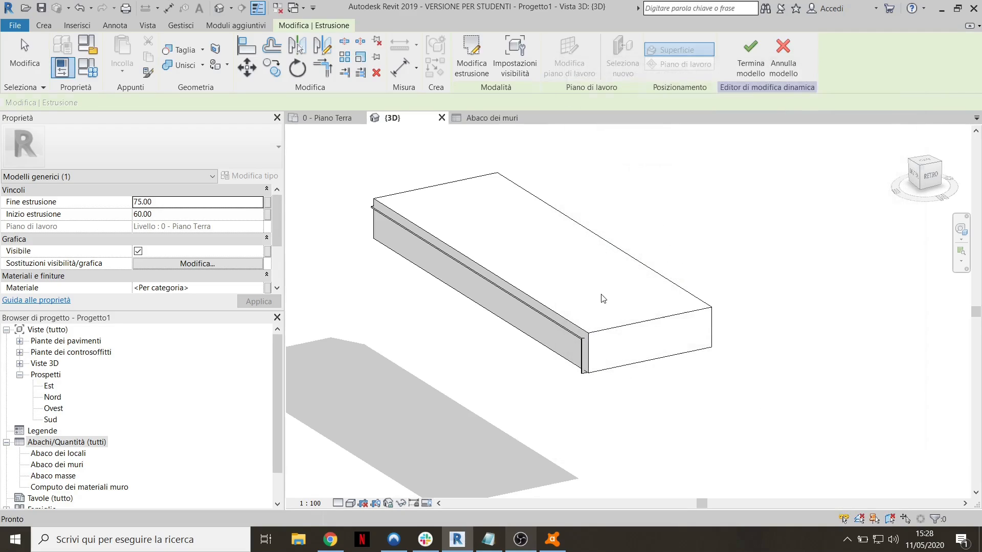
# Check the slab's category and finish the in-place bench model
pyautogui.click(647, 273)
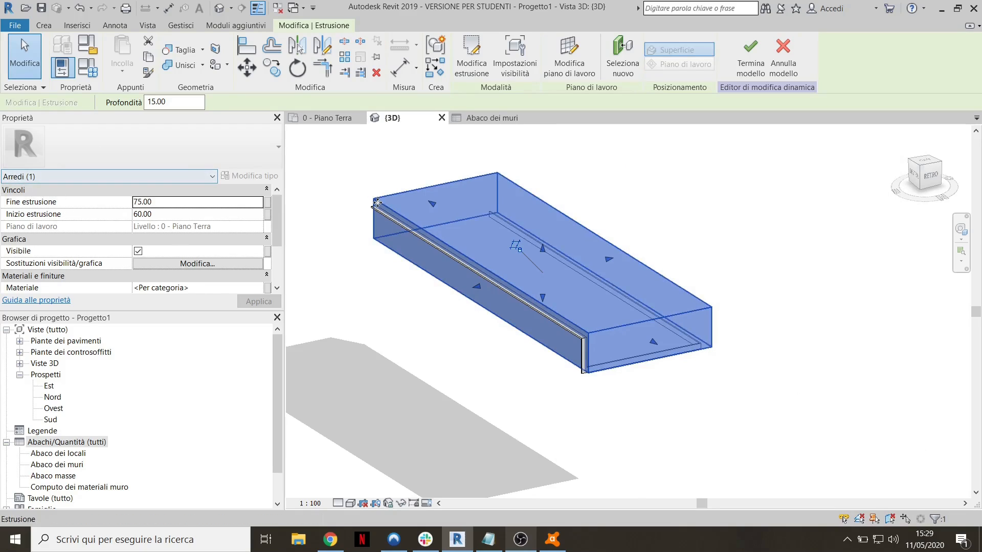
pyautogui.click(647, 256)
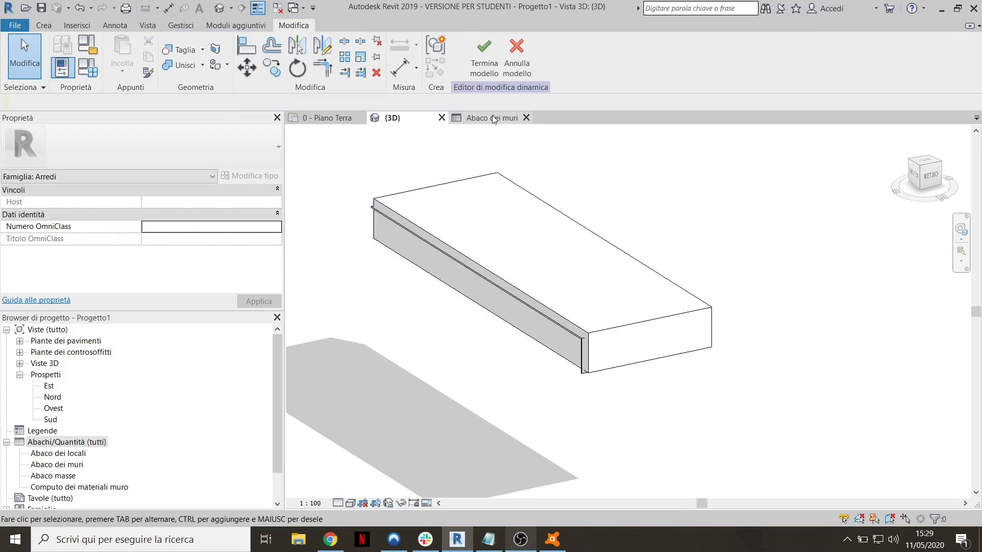
pyautogui.click(482, 56)
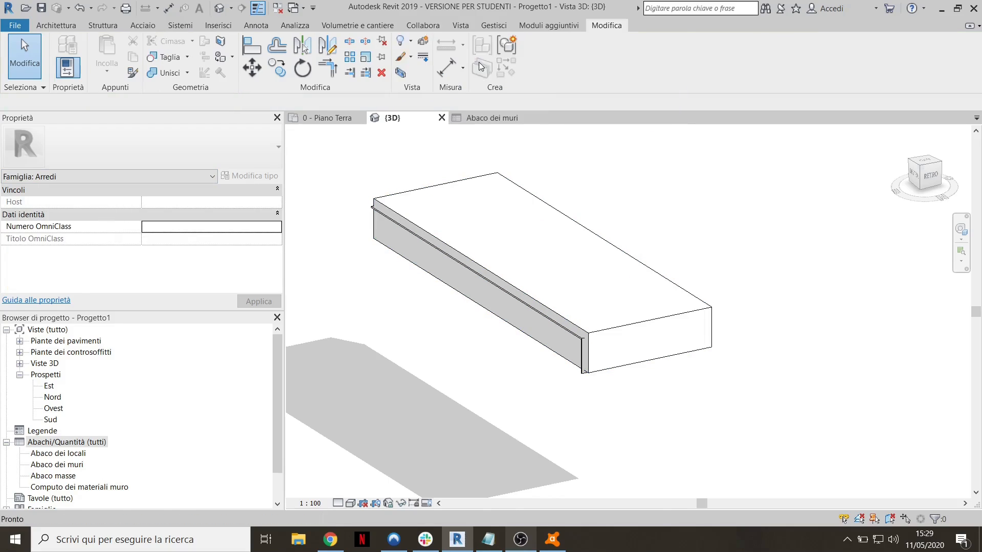
pyautogui.keyDown('shift'); pyautogui.moveTo(600, 217); pyautogui.dragTo(493, 148, button='middle'); pyautogui.keyUp('shift')
pyautogui.keyDown('shift'); pyautogui.moveTo(547, 264); pyautogui.dragTo(697, 401, button='middle'); pyautogui.keyUp('shift')
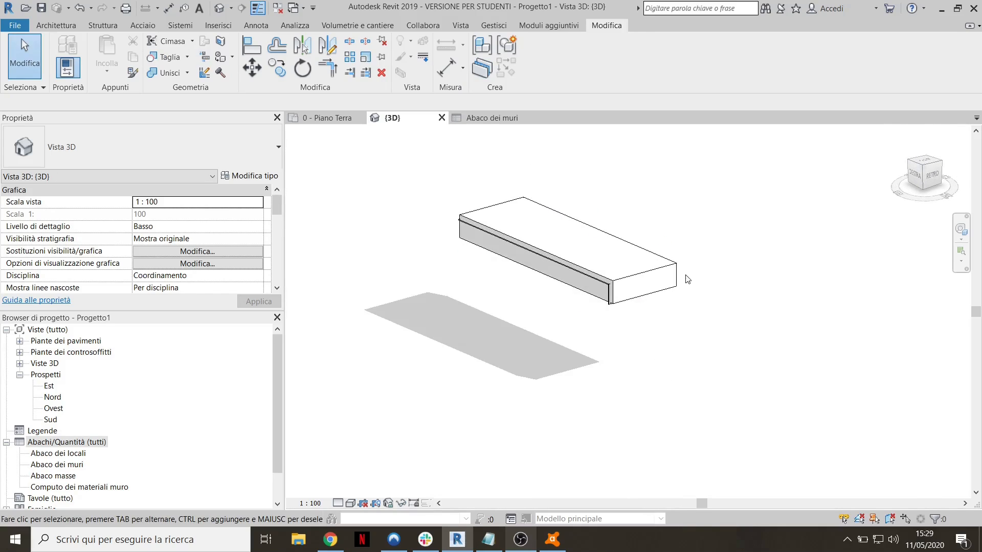
pyautogui.scroll(2, 685, 279)
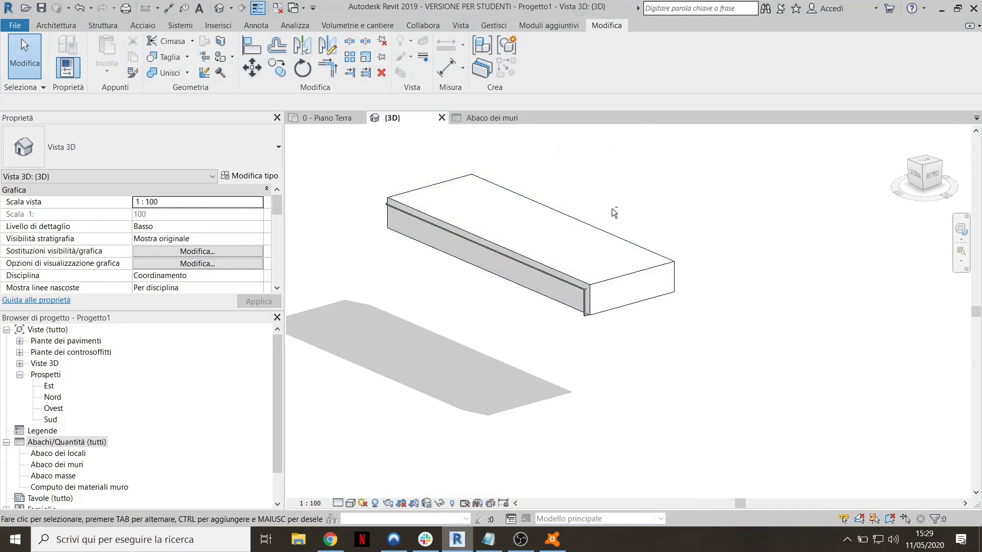
pyautogui.keyDown('shift'); pyautogui.moveTo(613, 212); pyautogui.dragTo(553, 268, button='middle'); pyautogui.keyUp('shift')
# Select the finished bench and reopen it for in-place editing
pyautogui.click(557, 305)
pyautogui.keyDown('shift'); pyautogui.moveTo(599, 309); pyautogui.dragTo(615, 258, button='middle'); pyautogui.keyUp('shift')
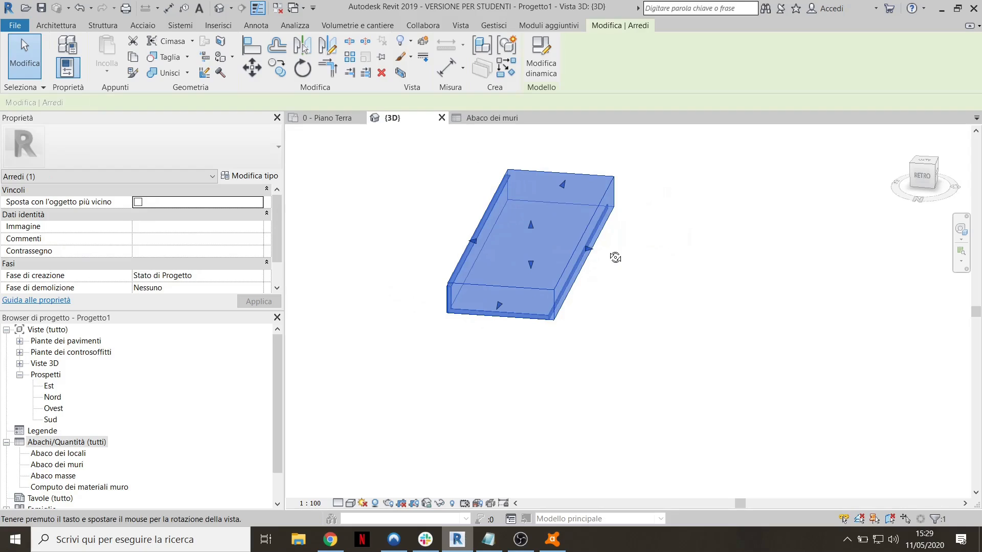
pyautogui.keyDown('shift'); pyautogui.moveTo(615, 257); pyautogui.dragTo(316, 247, button='middle'); pyautogui.keyUp('shift')
pyautogui.moveTo(507, 218); pyautogui.dragTo(536, 296, button='middle')
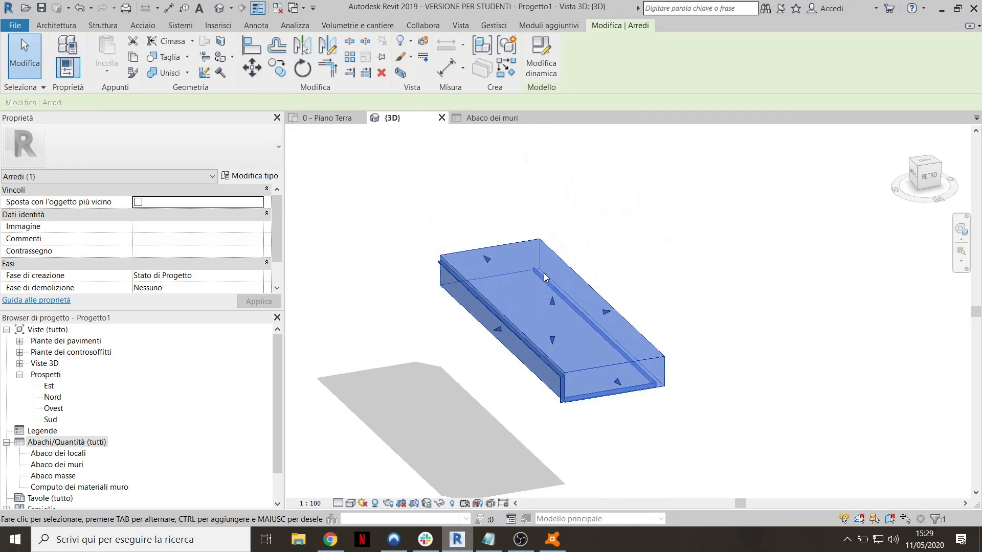
pyautogui.keyDown('shift'); pyautogui.moveTo(597, 261); pyautogui.dragTo(514, 141, button='middle'); pyautogui.keyUp('shift')
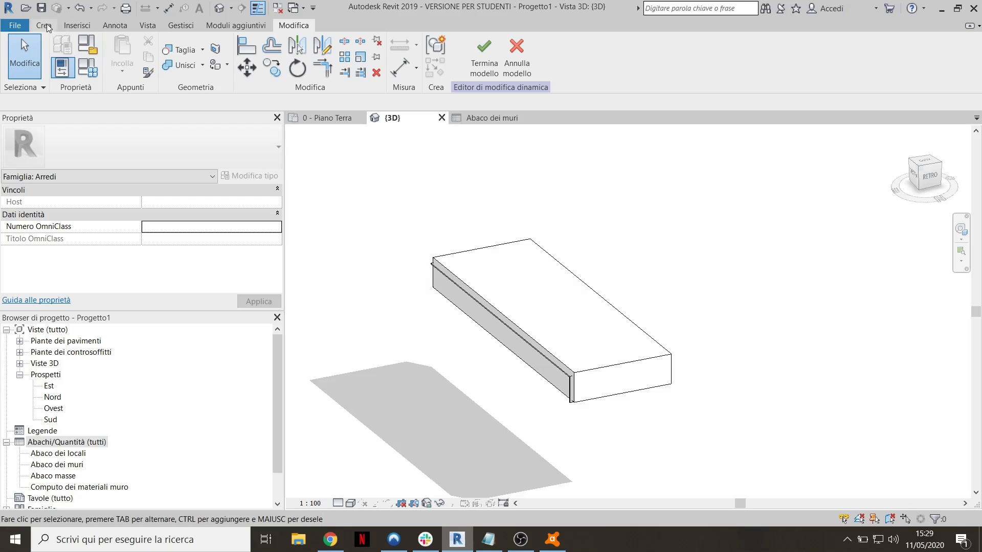
# Start a new extrusion and set its work plane by picking the underside of the slab
pyautogui.click(44, 25)
pyautogui.moveTo(543, 247)
pyautogui.keyDown('shift'); pyautogui.mouseDown(button='middle')
pyautogui.moveTo(410, 125)
pyautogui.moveTo(497, 262)
pyautogui.moveTo(507, 222)
pyautogui.moveTo(523, 265)
pyautogui.moveTo(502, 267)
pyautogui.mouseUp(button='middle'); pyautogui.keyUp('shift')
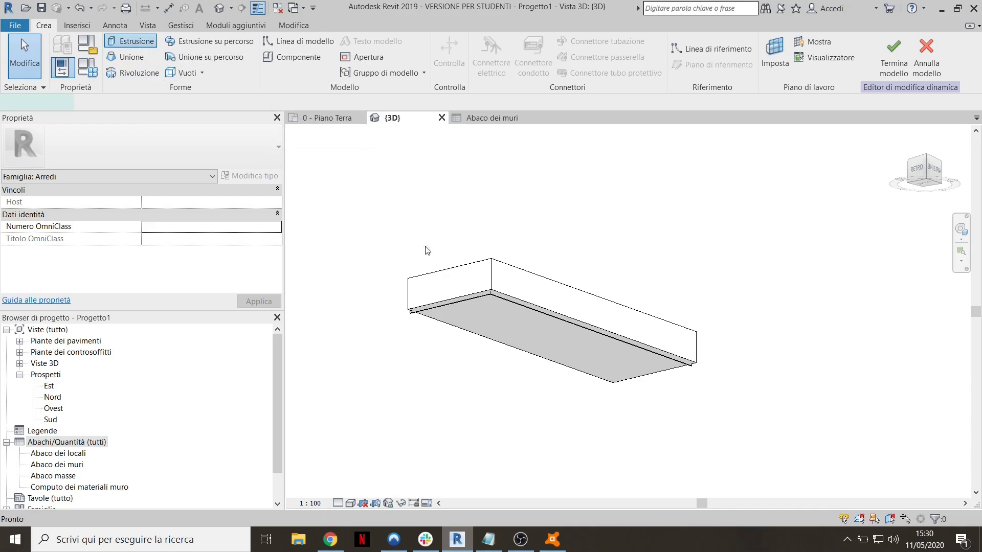
pyautogui.click(140, 44)
pyautogui.keyDown('shift'); pyautogui.moveTo(558, 201); pyautogui.dragTo(517, 138, button='middle'); pyautogui.keyUp('shift')
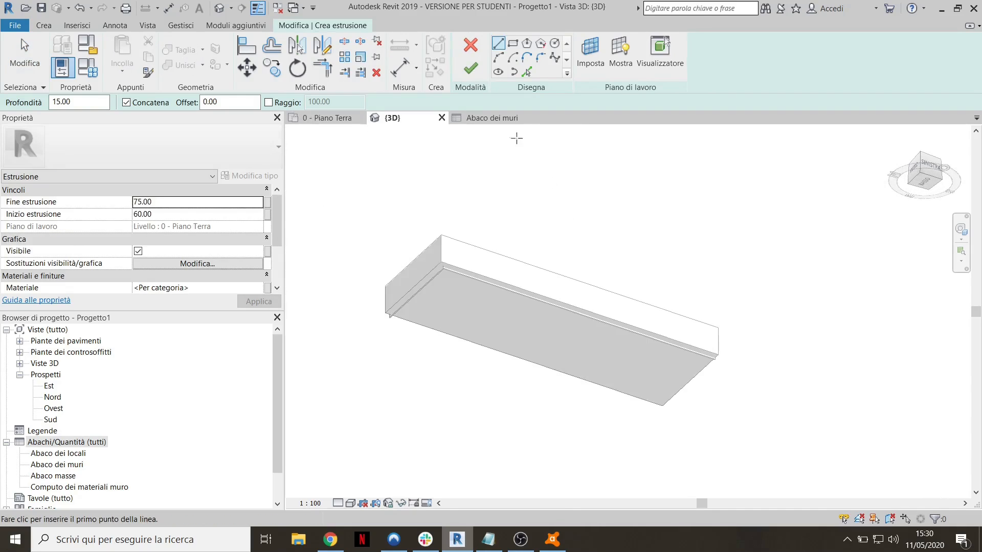
pyautogui.scroll(2, 416, 280)
pyautogui.scroll(1, 416, 279)
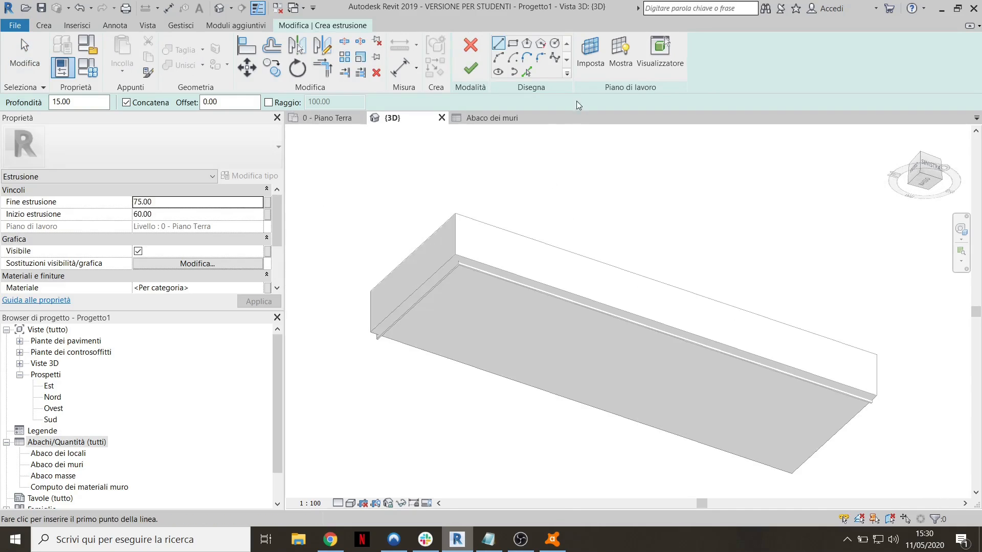
pyautogui.click(587, 51)
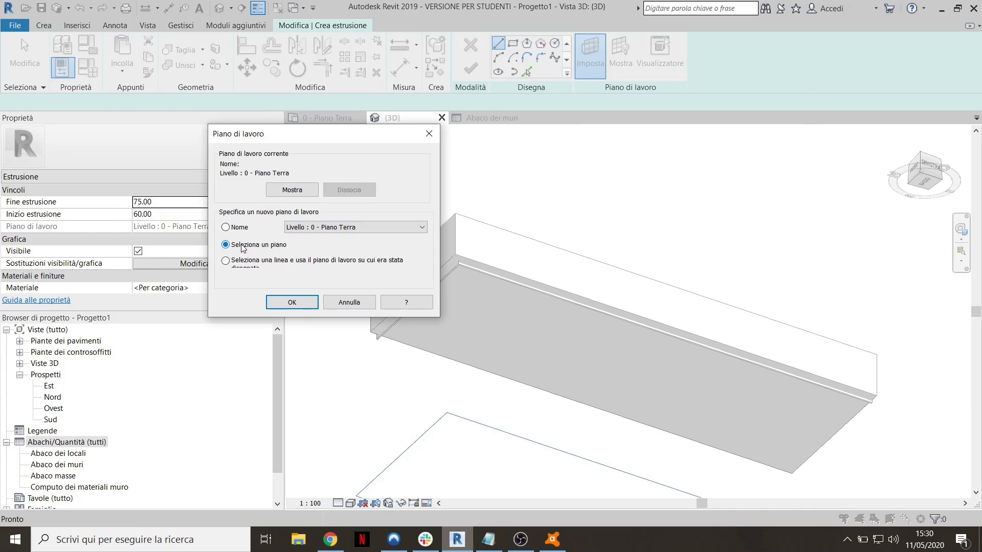
pyautogui.click(292, 302)
pyautogui.scroll(3, 465, 254)
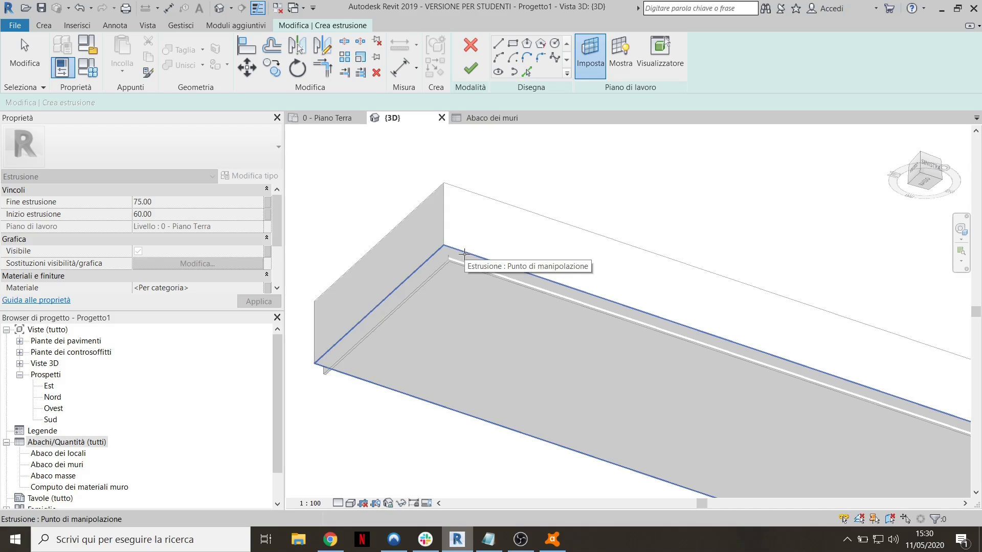
pyautogui.click(464, 255)
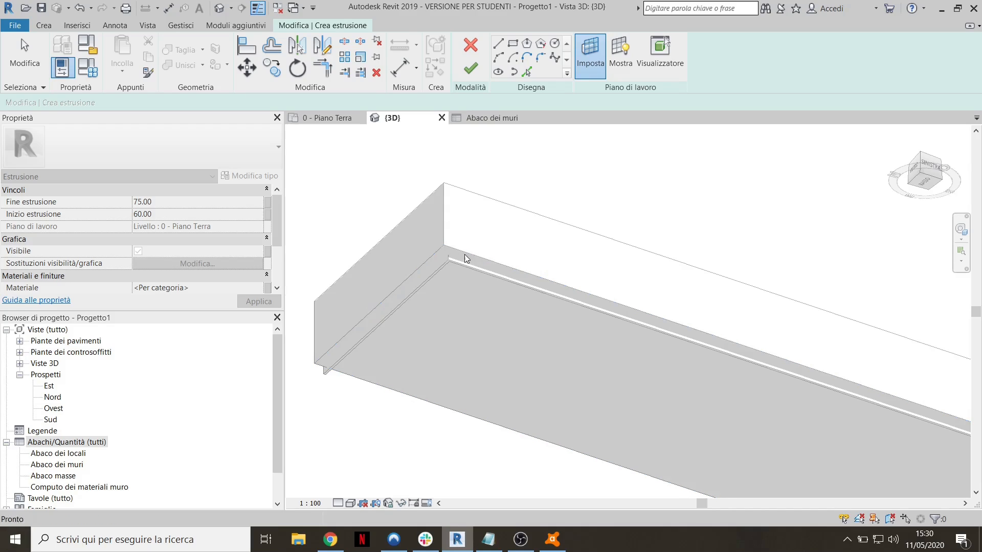
# Sketch a rectangle about 40 by 12 on the slab's underside, near one short end
pyautogui.click(513, 43)
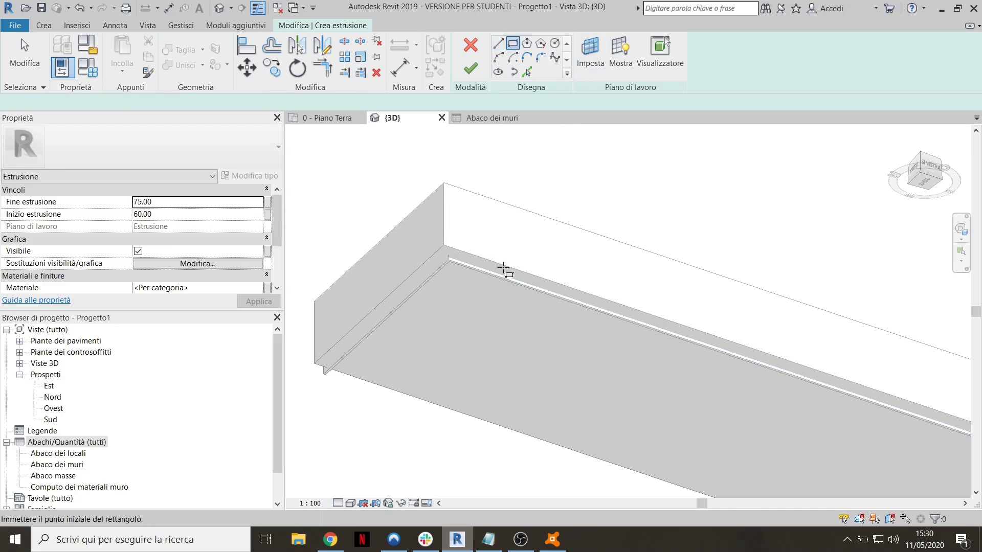
pyautogui.moveTo(504, 272)
pyautogui.keyDown('shift'); pyautogui.mouseDown(button='middle')
pyautogui.moveTo(500, 282)
pyautogui.moveTo(466, 280)
pyautogui.mouseUp(button='middle'); pyautogui.keyUp('shift')
pyautogui.click(362, 353)
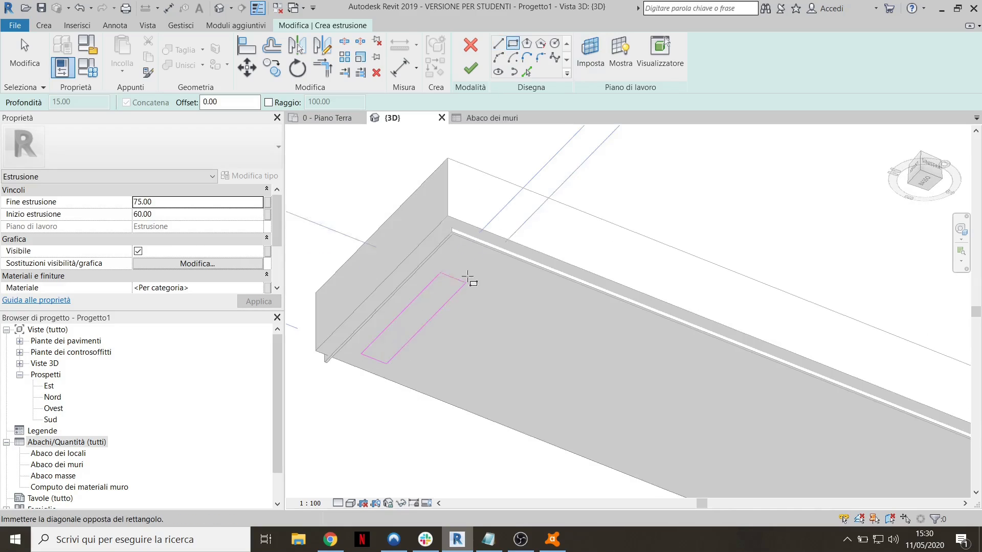
pyautogui.click(516, 268)
pyautogui.scroll(-2, 460, 262)
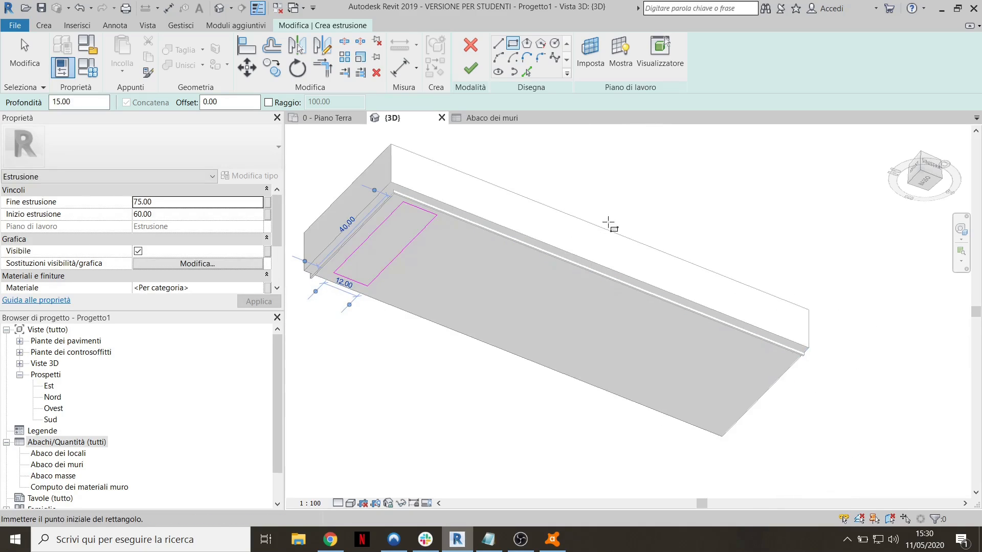
pyautogui.click(925, 184)
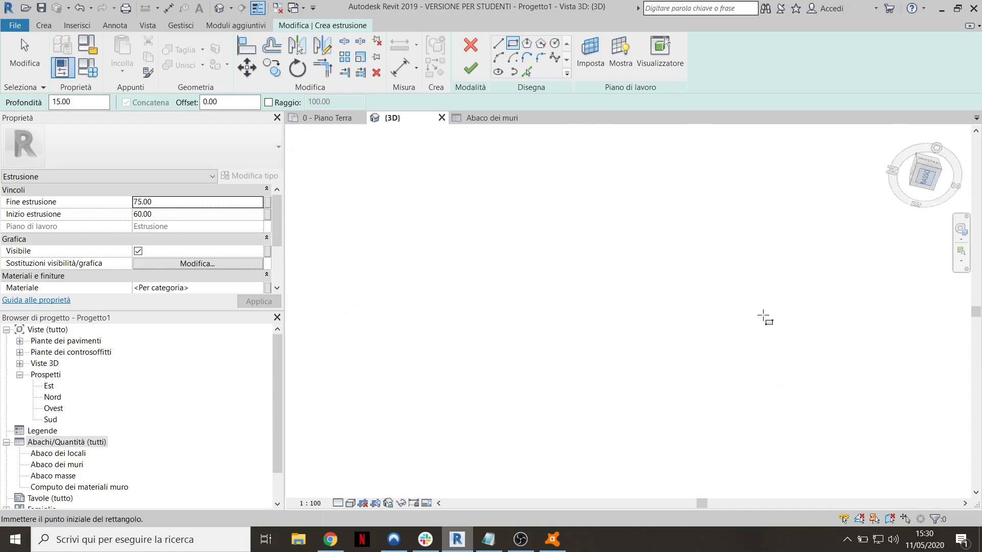
# Mirror a copy of the support rectangle to the slab's opposite end about a drawn axis across the middle of the slab
pyautogui.scroll(-2, 625, 309)
pyautogui.moveTo(624, 309)
pyautogui.mouseDown(button='middle')
pyautogui.moveTo(487, 275)
pyautogui.moveTo(459, 280)
pyautogui.mouseUp(button='middle')
pyautogui.press('Escape')
pyautogui.moveTo(426, 198); pyautogui.dragTo(562, 378)
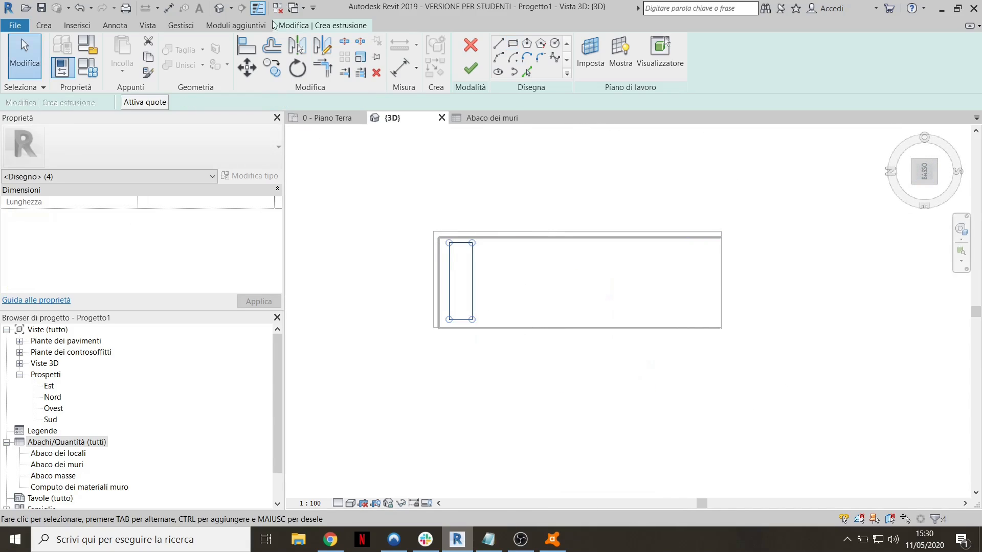
pyautogui.click(323, 49)
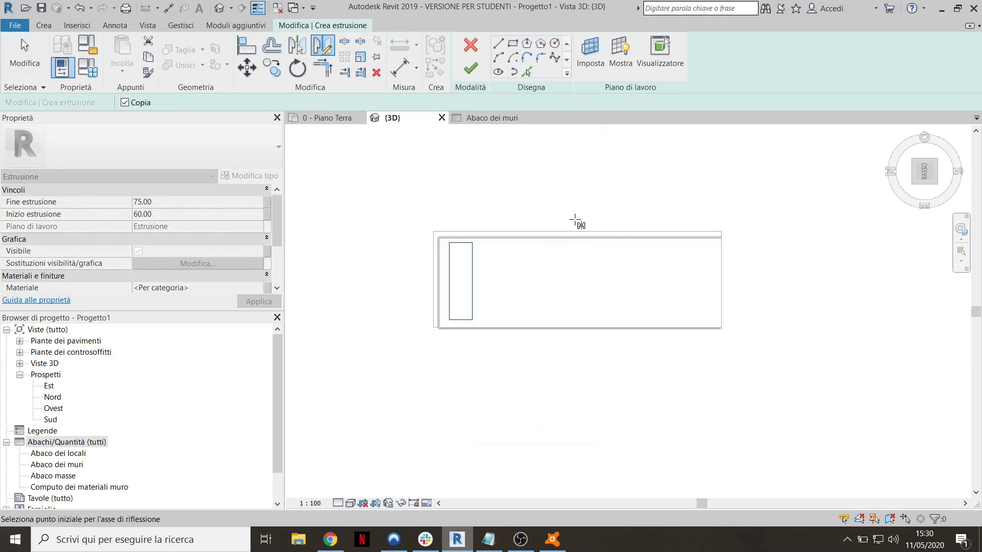
pyautogui.click(323, 46)
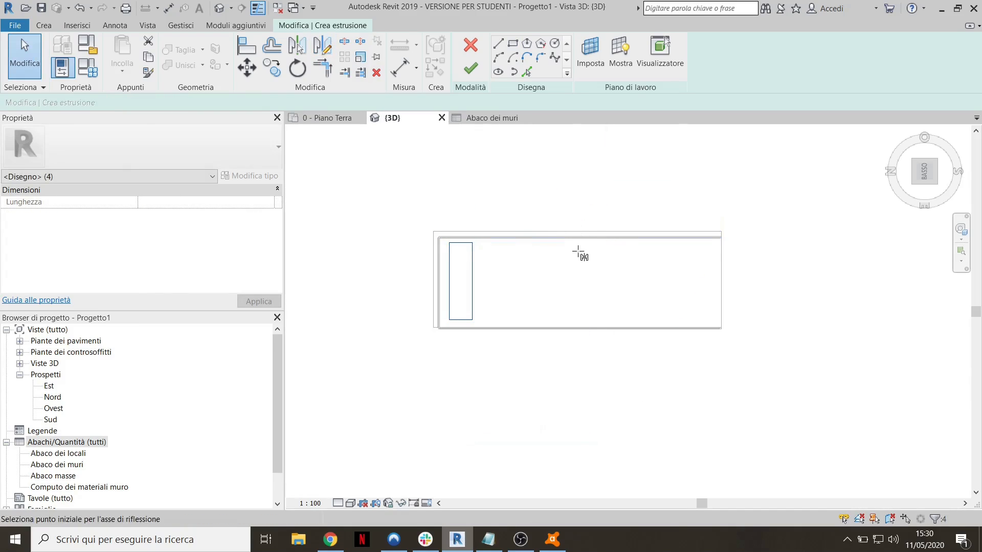
pyautogui.click(582, 235)
pyautogui.click(577, 349)
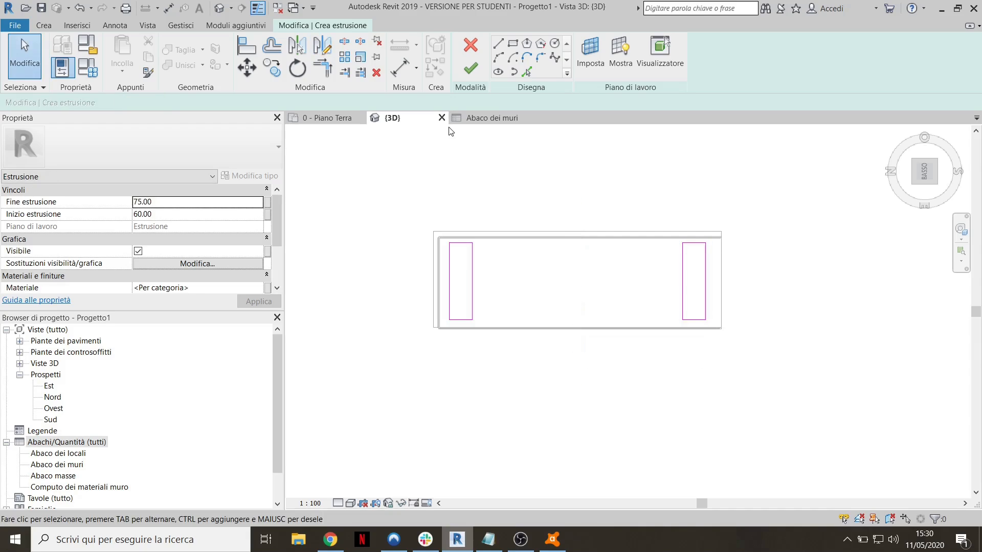
# Set the extrusion end of the two support profiles to 0 and finish the extrusion
pyautogui.keyDown('shift'); pyautogui.moveTo(641, 234); pyautogui.dragTo(453, 270, button='middle'); pyautogui.keyUp('shift')
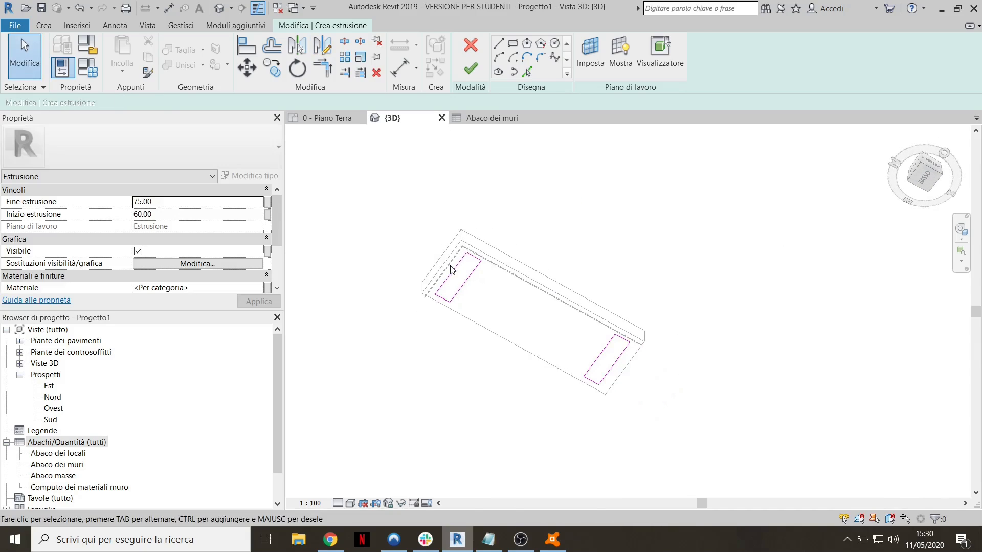
pyautogui.scroll(2, 381, 263)
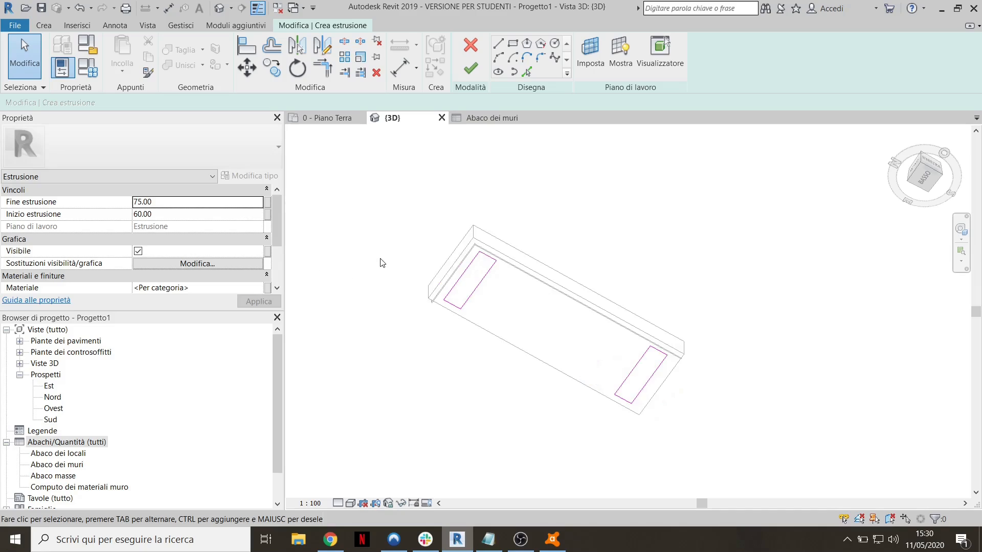
pyautogui.click(162, 215)
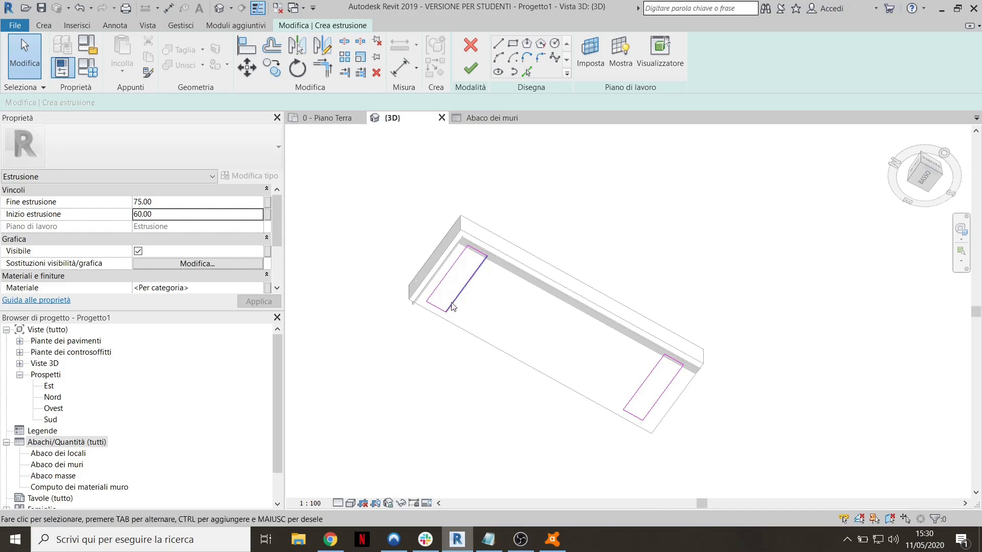
pyautogui.click(248, 215)
pyautogui.click(191, 204)
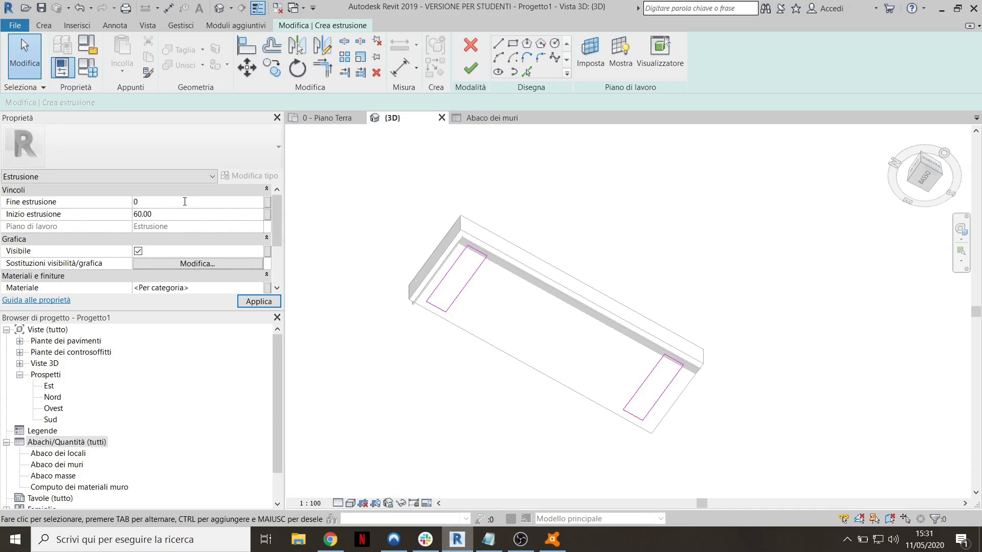
pyautogui.click(469, 72)
pyautogui.keyDown('shift'); pyautogui.moveTo(526, 168); pyautogui.dragTo(573, 516, button='middle'); pyautogui.keyUp('shift')
pyautogui.click(656, 289)
# Try resizing the extruded supports with their shape handles
pyautogui.moveTo(656, 289)
pyautogui.keyDown('shift'); pyautogui.mouseDown(button='middle')
pyautogui.moveTo(585, 291)
pyautogui.moveTo(763, 235)
pyautogui.moveTo(511, 322)
pyautogui.moveTo(634, 258)
pyautogui.moveTo(635, 191)
pyautogui.moveTo(601, 261)
pyautogui.mouseUp(button='middle'); pyautogui.keyUp('shift')
pyautogui.click(515, 382)
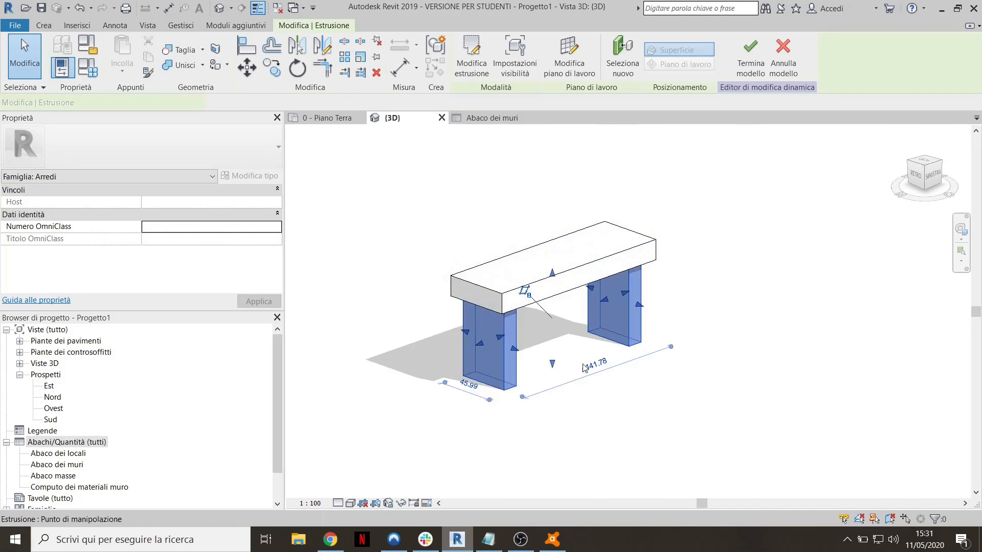
pyautogui.moveTo(584, 367)
pyautogui.keyDown('shift'); pyautogui.mouseDown(button='middle')
pyautogui.moveTo(397, 344)
pyautogui.moveTo(393, 333)
pyautogui.moveTo(414, 342)
pyautogui.moveTo(554, 282)
pyautogui.moveTo(583, 332)
pyautogui.mouseUp(button='middle'); pyautogui.keyUp('shift')
pyautogui.moveTo(555, 370)
pyautogui.mouseDown()
pyautogui.moveTo(557, 356)
pyautogui.moveTo(563, 375)
pyautogui.mouseUp()
pyautogui.click(562, 374)
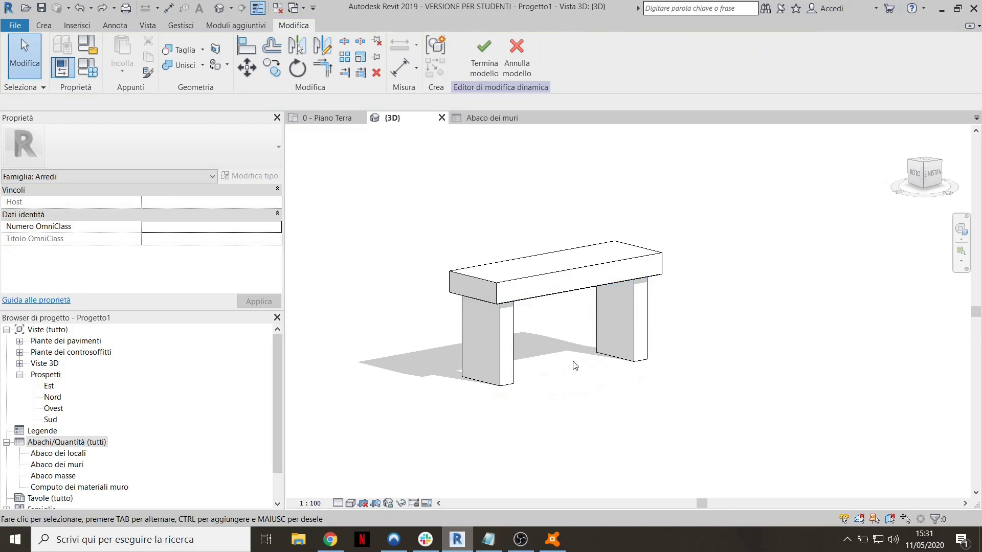
pyautogui.click(484, 348)
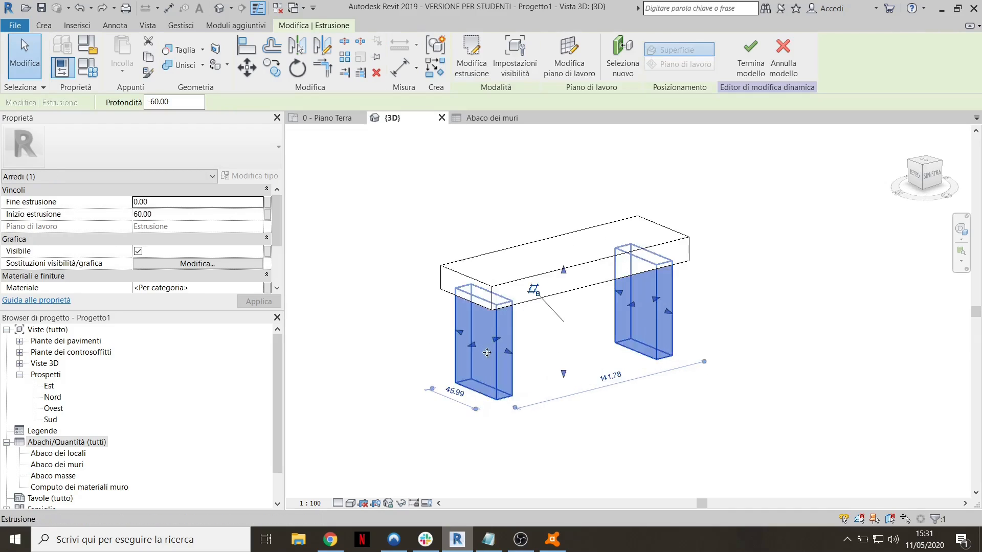
pyautogui.scroll(2, 487, 353)
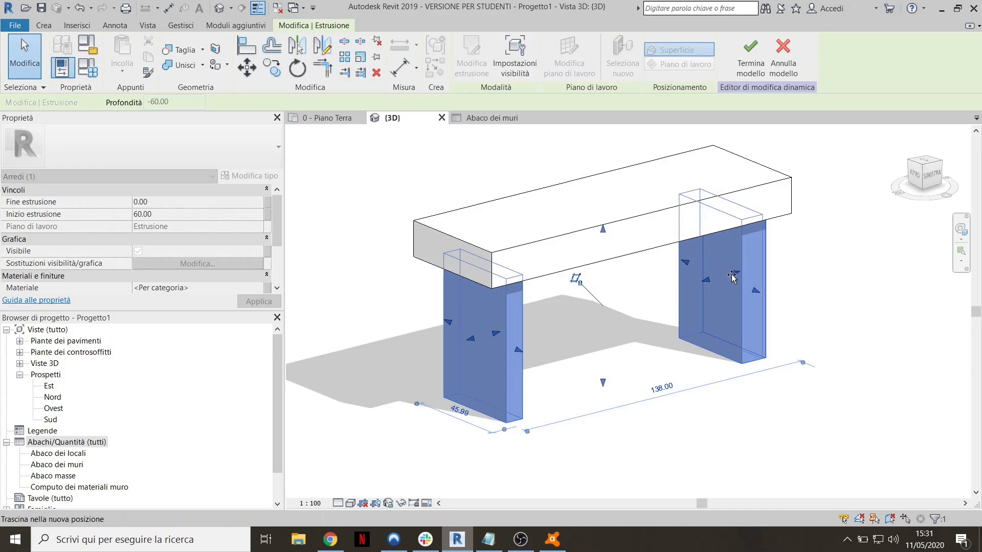
pyautogui.scroll(-1, 688, 366)
pyautogui.click(736, 403)
# Examine the edge sweep around the slab and inspect the whole bench from several sides
pyautogui.keyDown('shift'); pyautogui.moveTo(719, 359); pyautogui.dragTo(522, 285, button='middle'); pyautogui.keyUp('shift')
pyautogui.scroll(3, 535, 233)
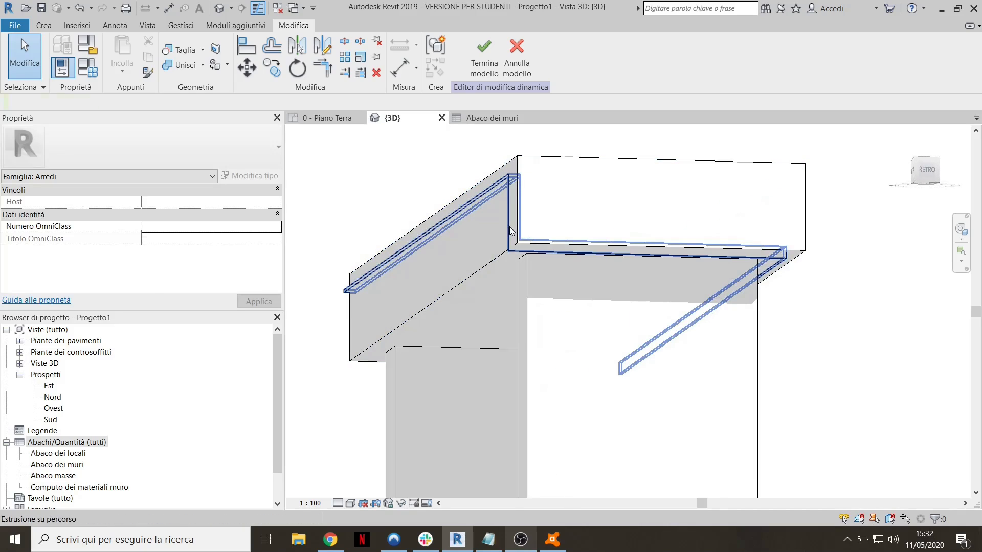
pyautogui.click(509, 226)
pyautogui.scroll(-3, 512, 299)
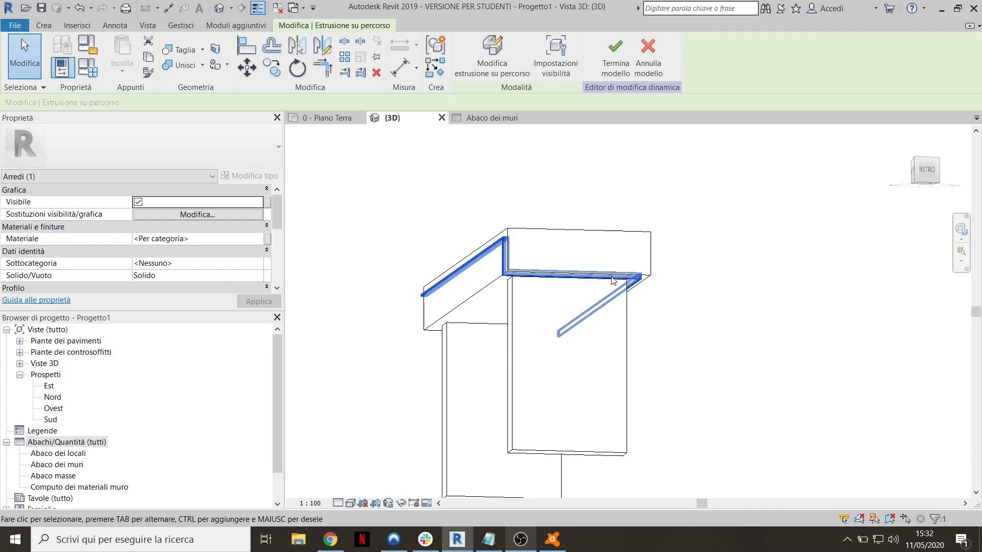
pyautogui.press('alt')
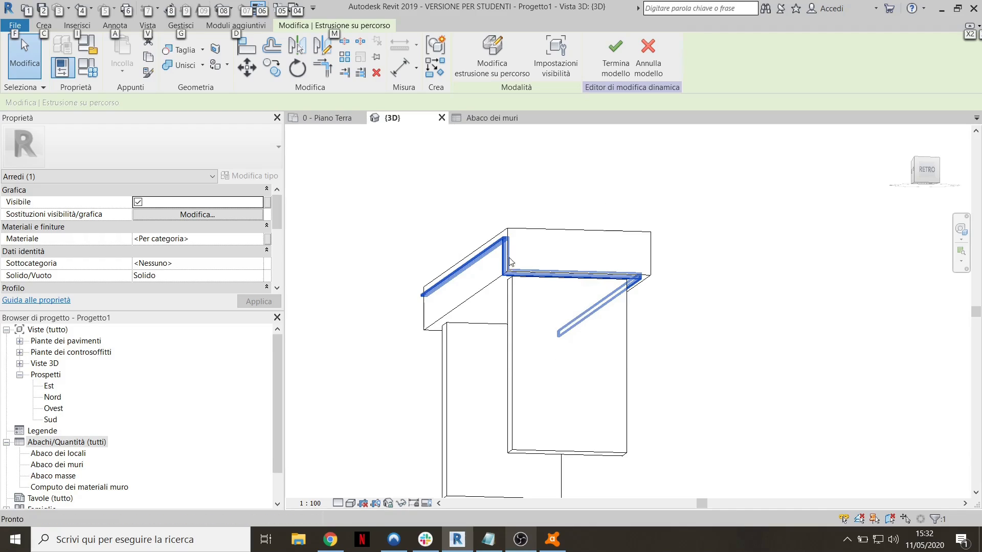
pyautogui.moveTo(509, 261)
pyautogui.keyDown('shift'); pyautogui.mouseDown(button='middle')
pyautogui.moveTo(511, 240)
pyautogui.moveTo(443, 207)
pyautogui.mouseUp(button='middle'); pyautogui.keyUp('shift')
pyautogui.click(511, 240)
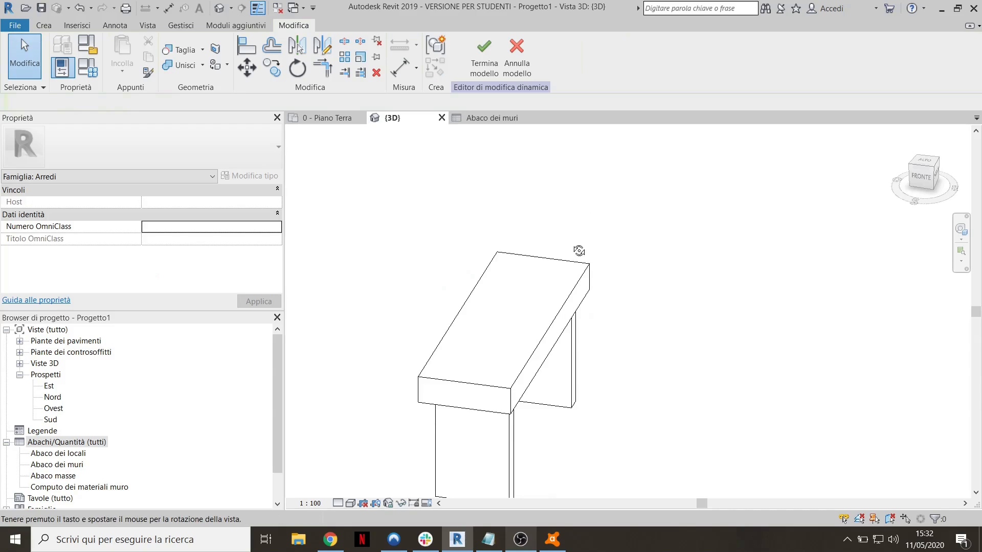
pyautogui.keyDown('shift'); pyautogui.moveTo(588, 171); pyautogui.dragTo(464, 461, button='middle'); pyautogui.keyUp('shift')
pyautogui.scroll(-5, 561, 261)
pyautogui.scroll(2, 539, 294)
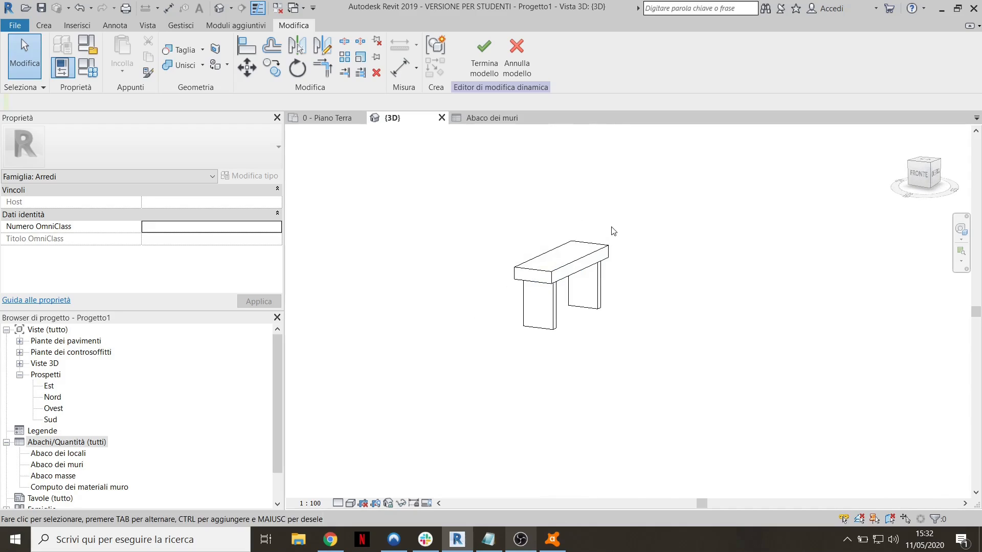
pyautogui.scroll(5, 614, 231)
pyautogui.scroll(-5, 619, 238)
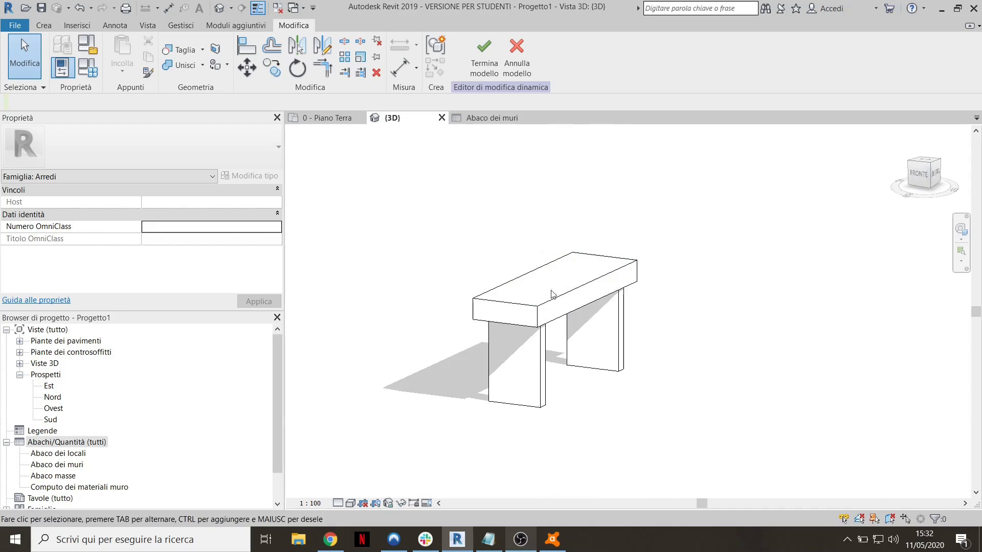
pyautogui.keyDown('shift'); pyautogui.moveTo(578, 276); pyautogui.dragTo(641, 289, button='middle'); pyautogui.keyUp('shift')
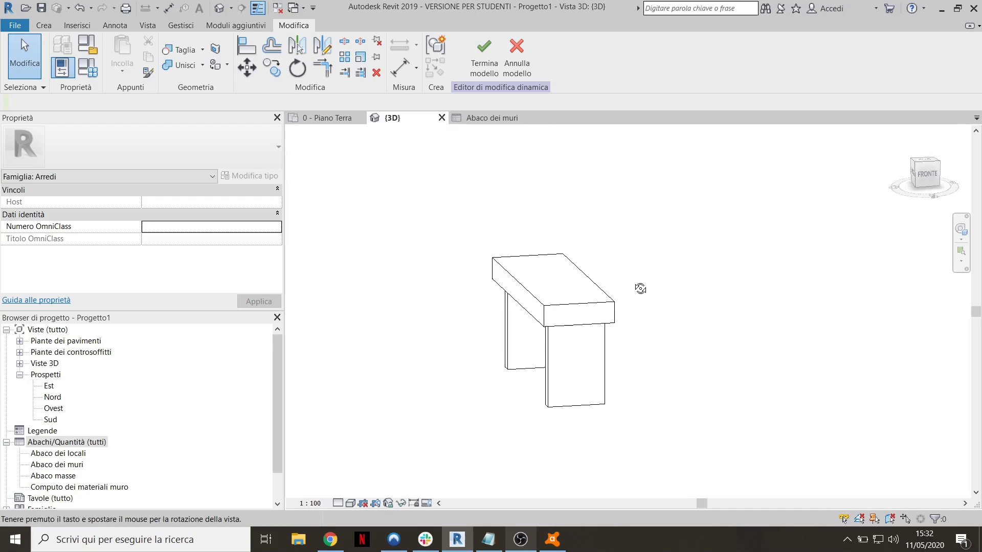
# Start a new sweep with a sketched path and set its work plane by picking the slab's top face
pyautogui.click(49, 26)
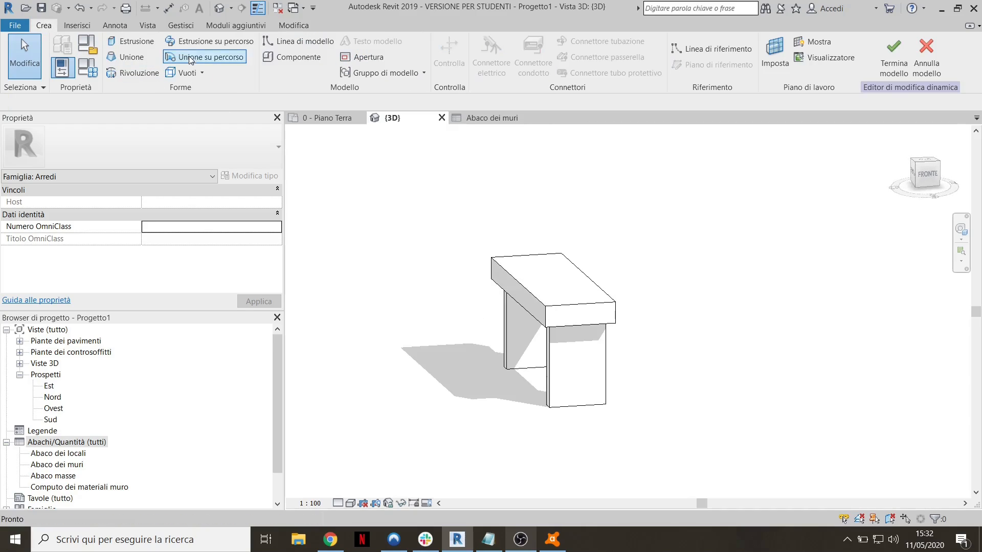
pyautogui.click(199, 43)
pyautogui.scroll(3, 520, 288)
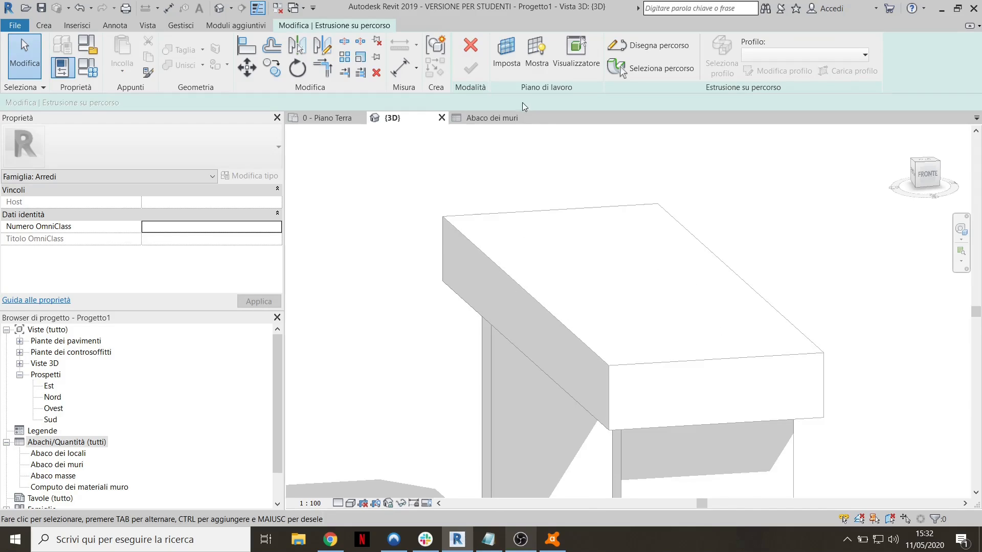
pyautogui.click(660, 72)
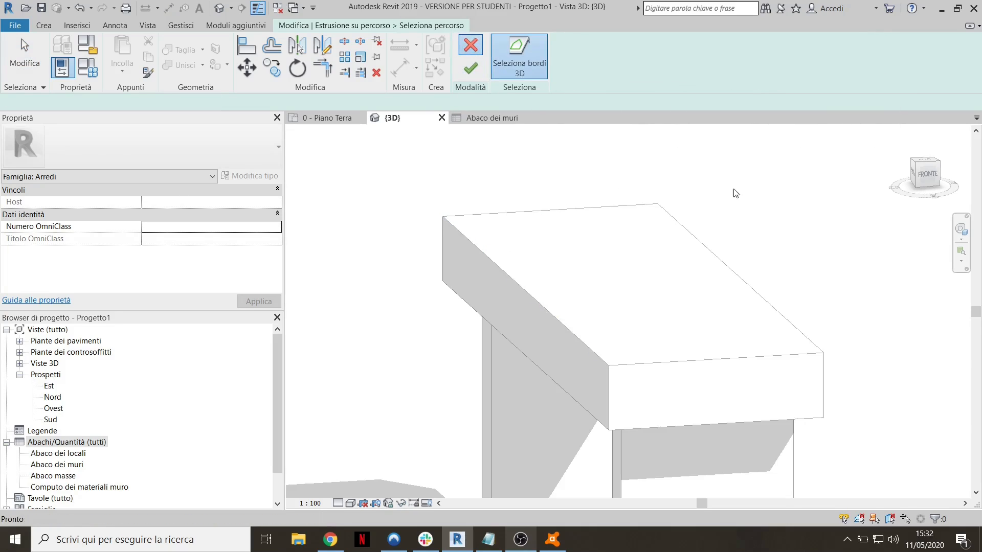
pyautogui.press('Escape')
pyautogui.click(645, 48)
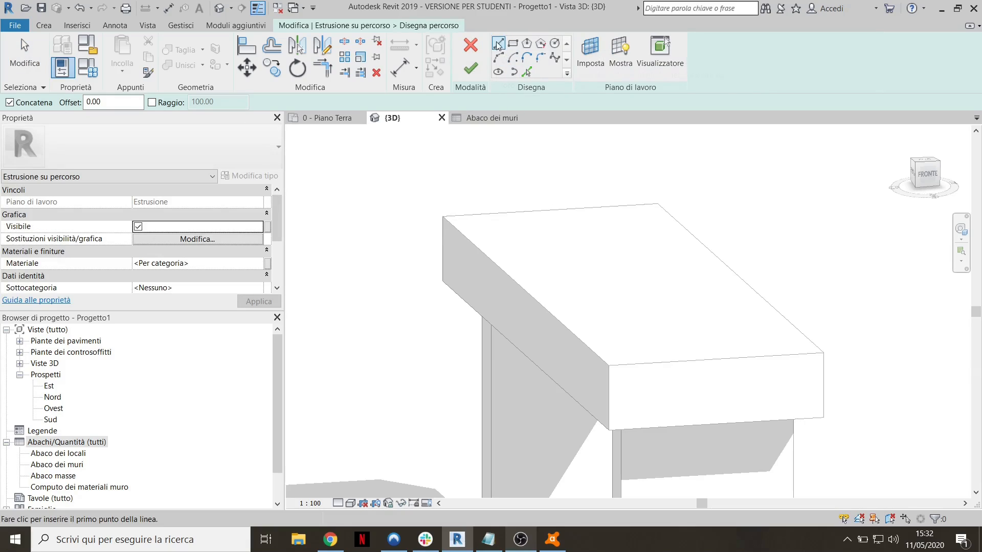
pyautogui.scroll(-3, 450, 223)
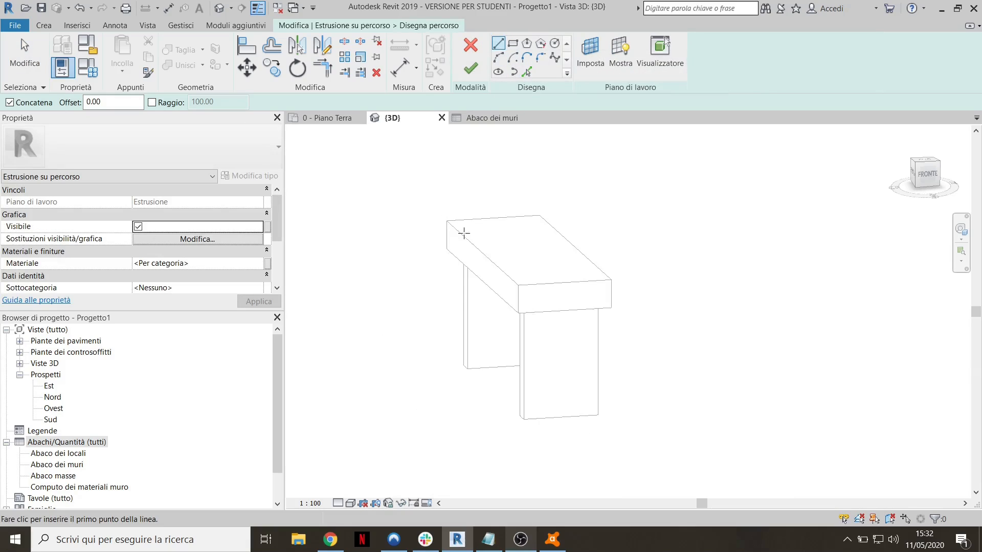
pyautogui.click(595, 58)
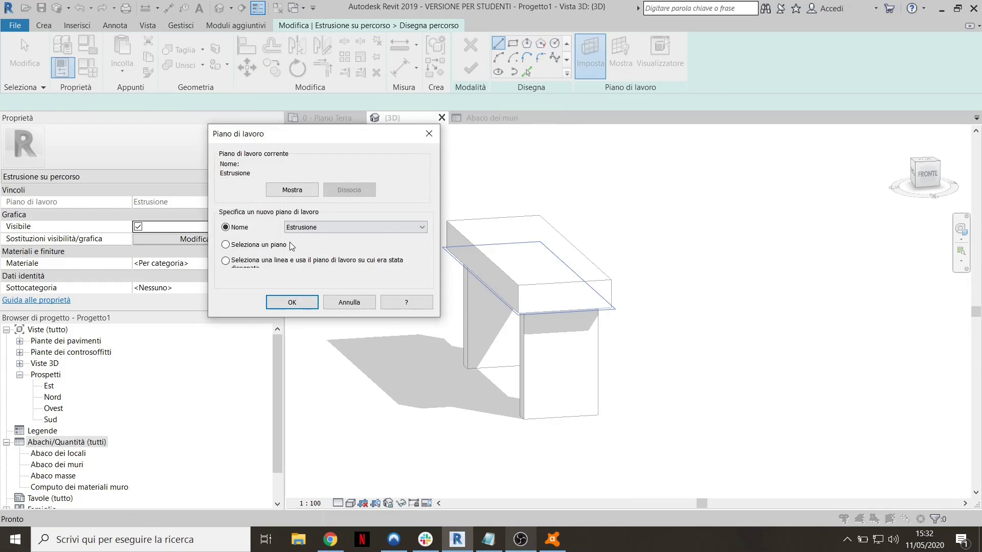
pyautogui.click(290, 302)
pyautogui.scroll(4, 478, 229)
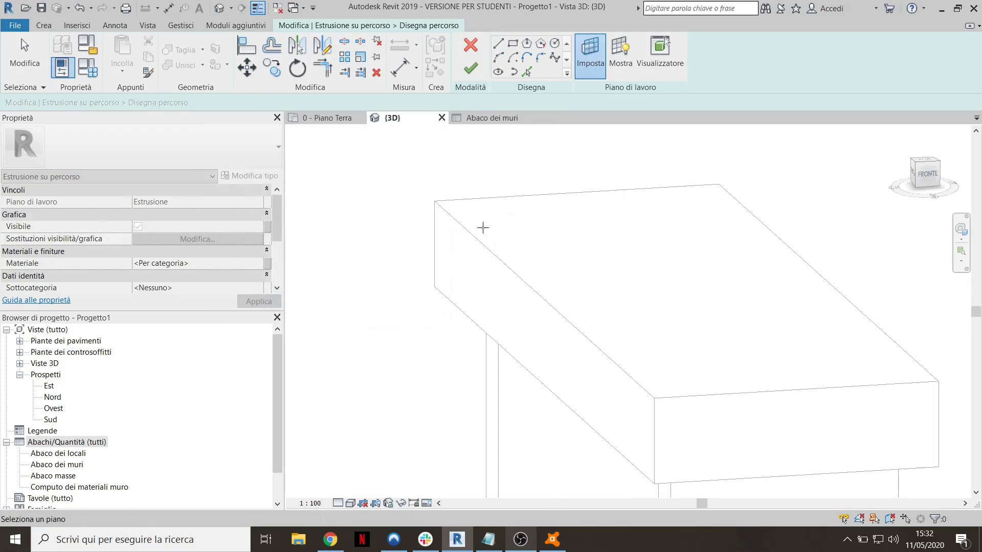
pyautogui.click(475, 233)
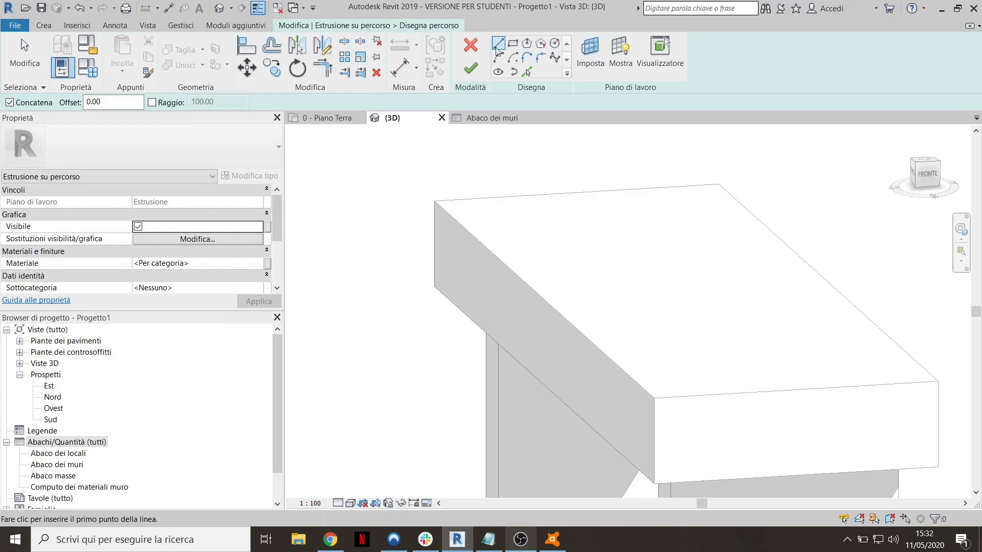
# Sketch a straight path line 150 long along the slab's long top edge and delete it
pyautogui.click(434, 201)
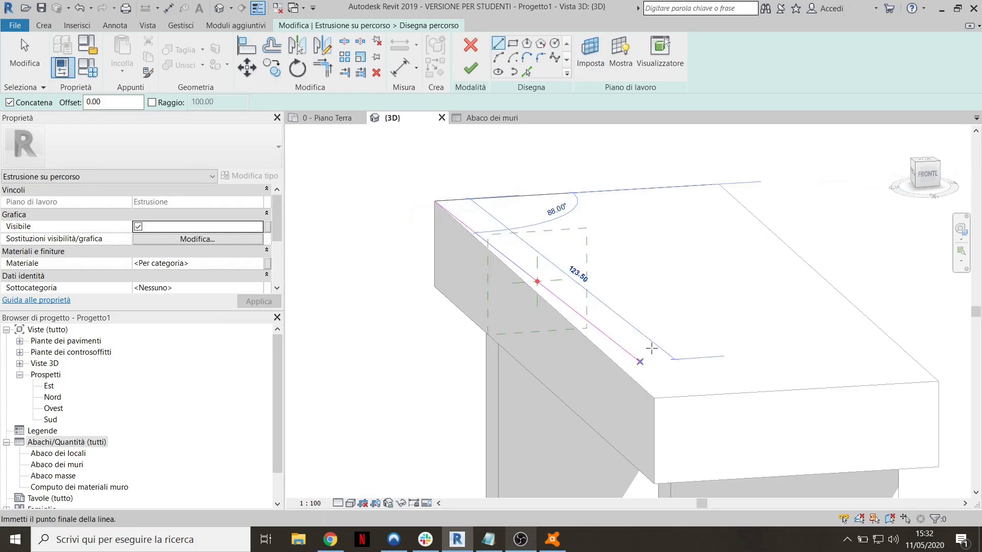
pyautogui.click(655, 398)
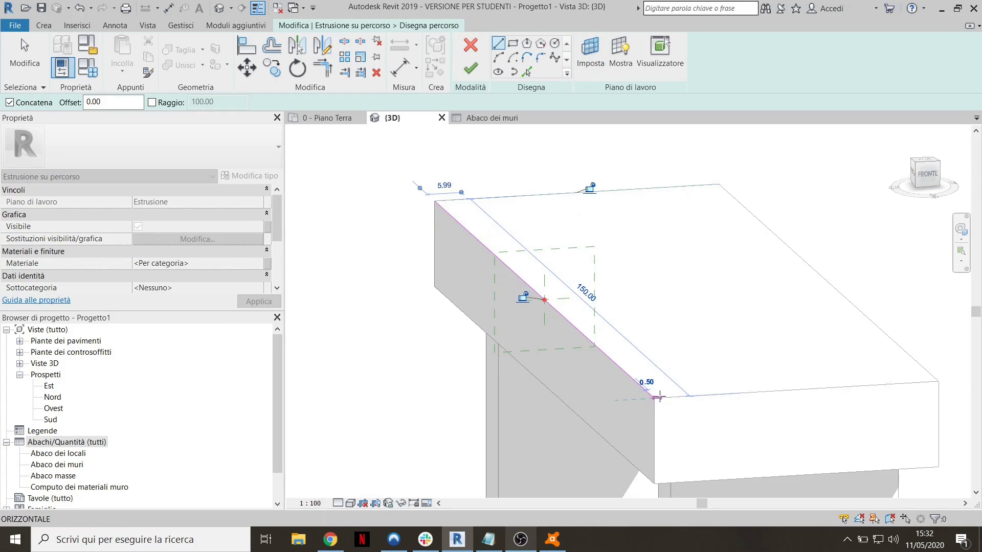
pyautogui.press('Escape')
pyautogui.press('Escape')
pyautogui.click(591, 341)
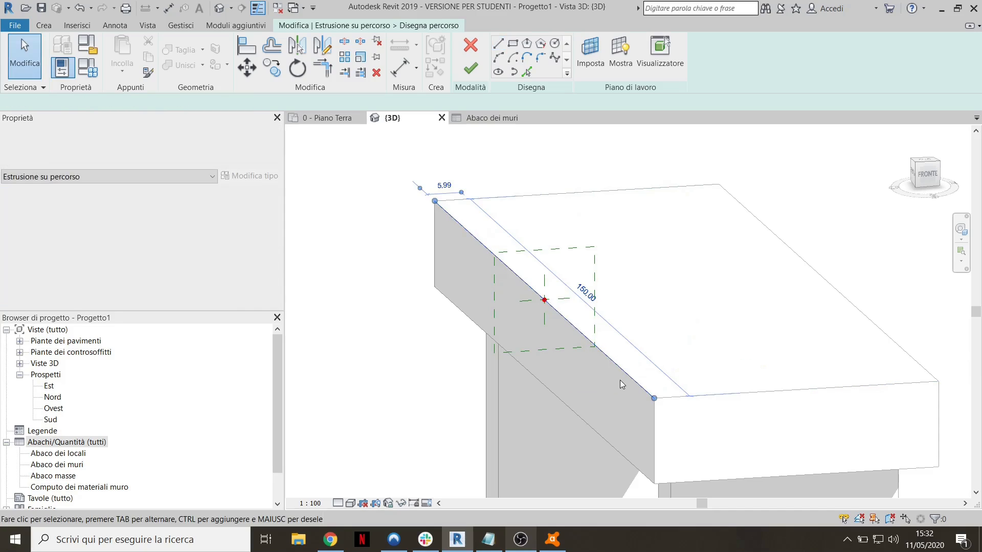
pyautogui.press('Delete')
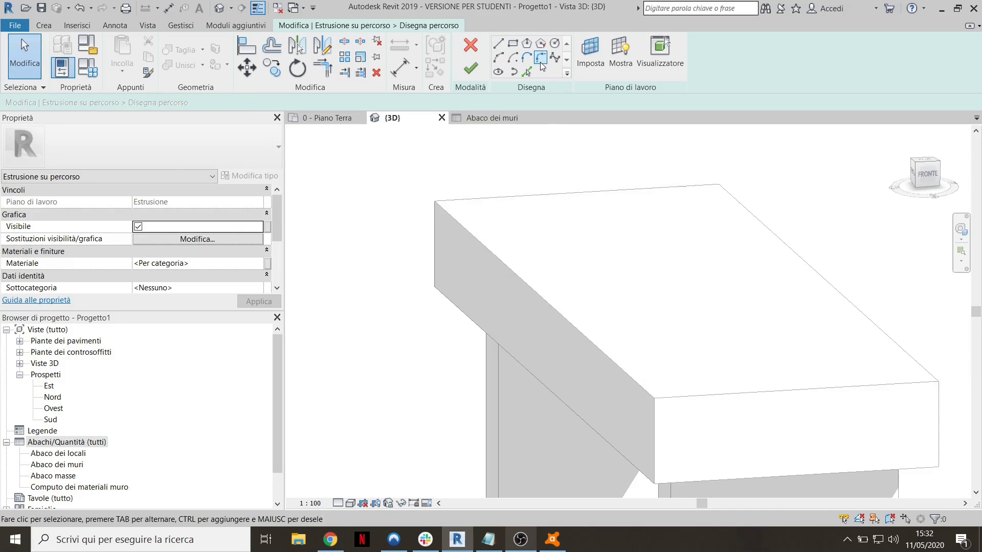
# Sketch a wavy spline path on the slab's top face from its far corner to the near short edge, and finish the path
pyautogui.click(554, 59)
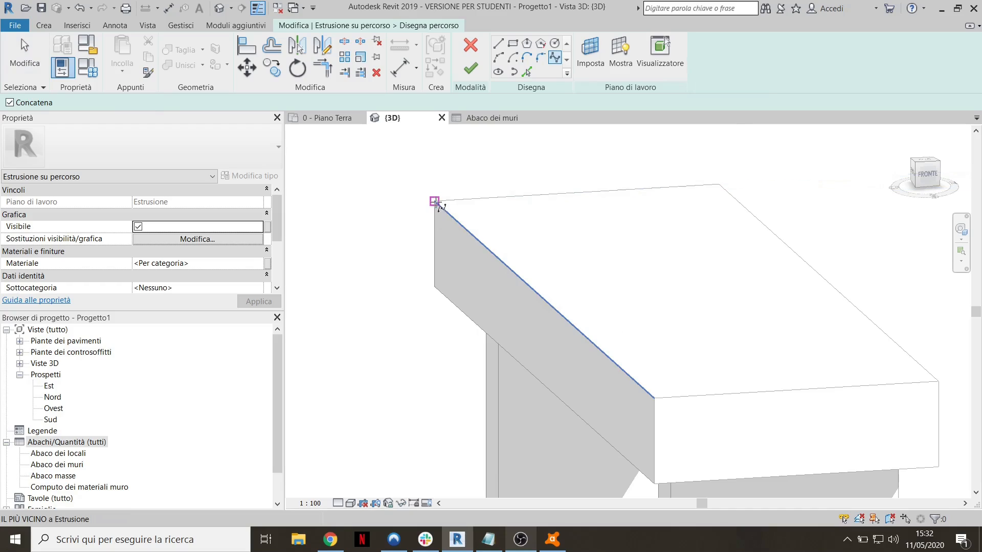
pyautogui.click(435, 201)
pyautogui.click(537, 232)
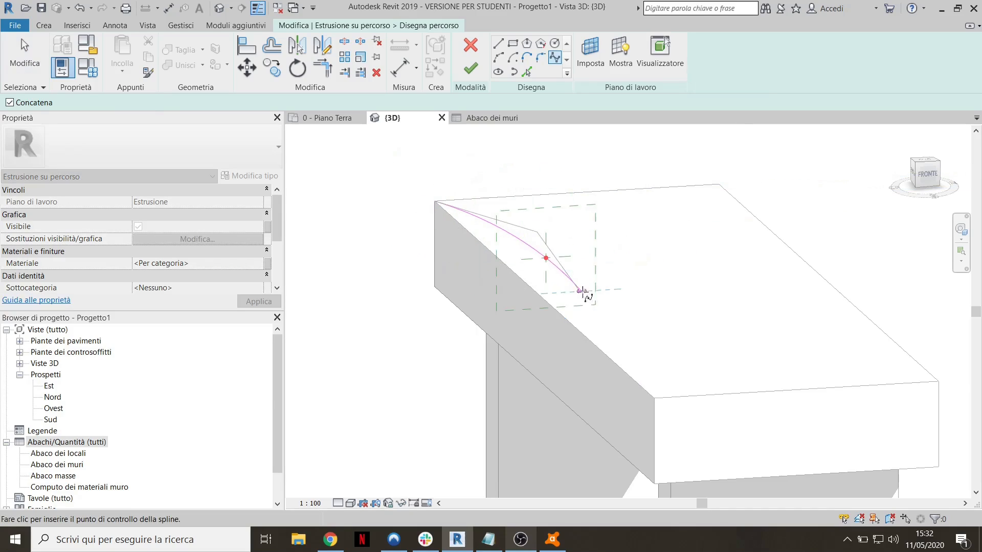
pyautogui.click(578, 328)
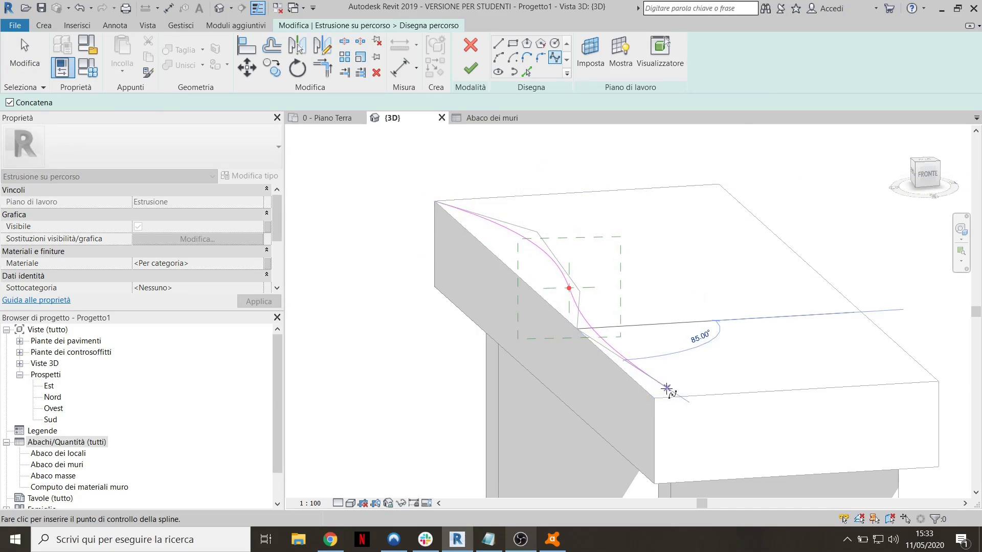
pyautogui.click(675, 397)
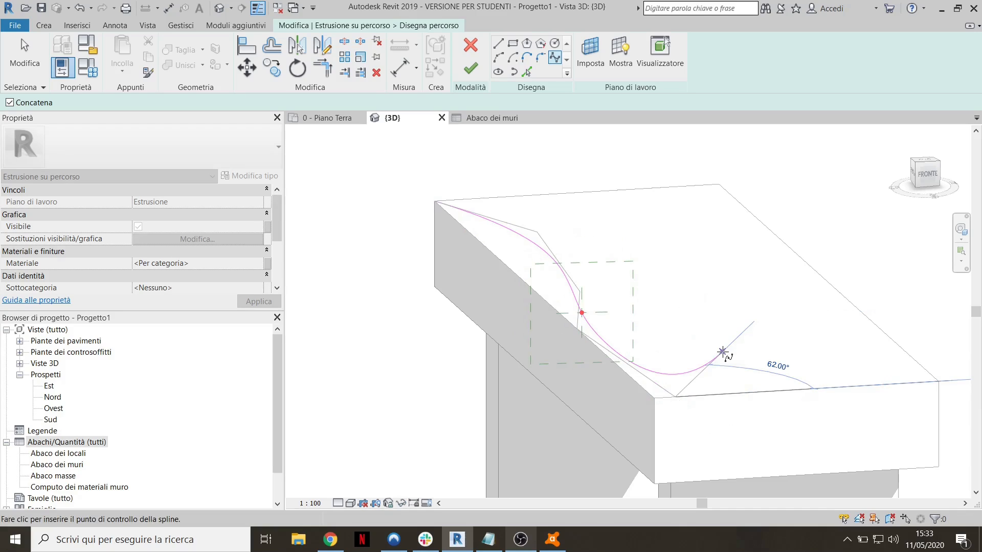
pyautogui.press('Escape')
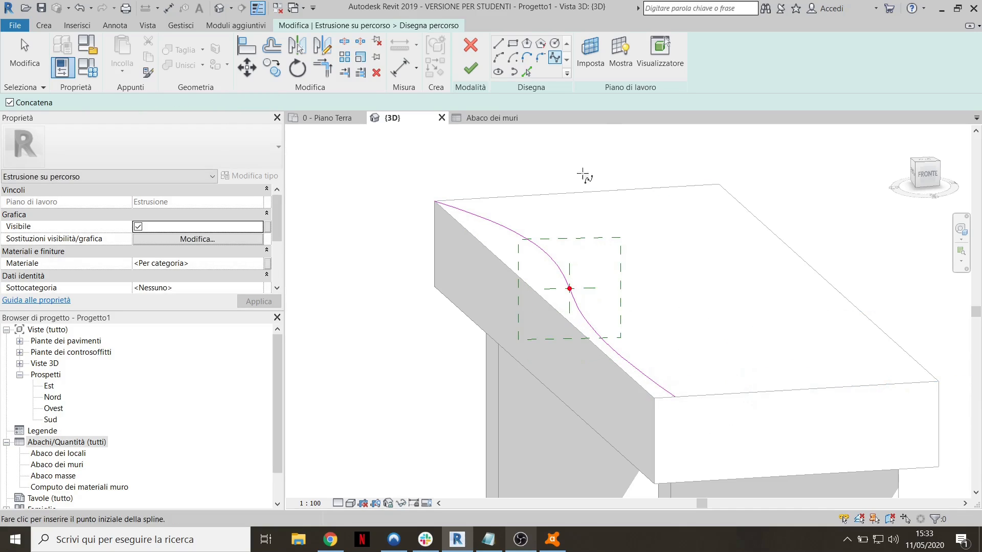
pyautogui.click(471, 69)
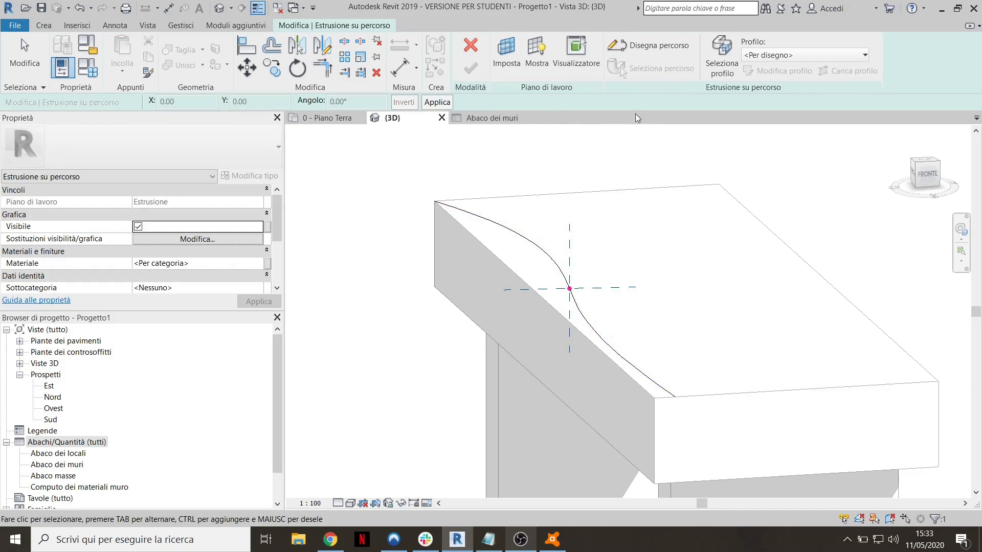
# Sketch a closed four-sided profile about 10.4 tall, with a narrow top and one sloping side, starting at the path's profile-plane point, and finish the sweep
pyautogui.click(778, 71)
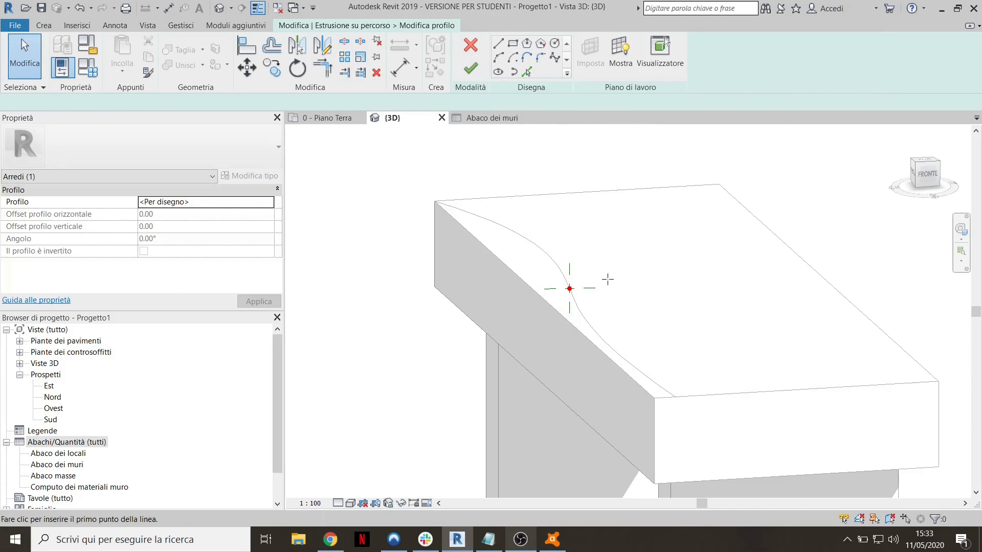
pyautogui.scroll(-2, 544, 286)
pyautogui.keyDown('shift'); pyautogui.moveTo(561, 288); pyautogui.dragTo(522, 298, button='middle'); pyautogui.keyUp('shift')
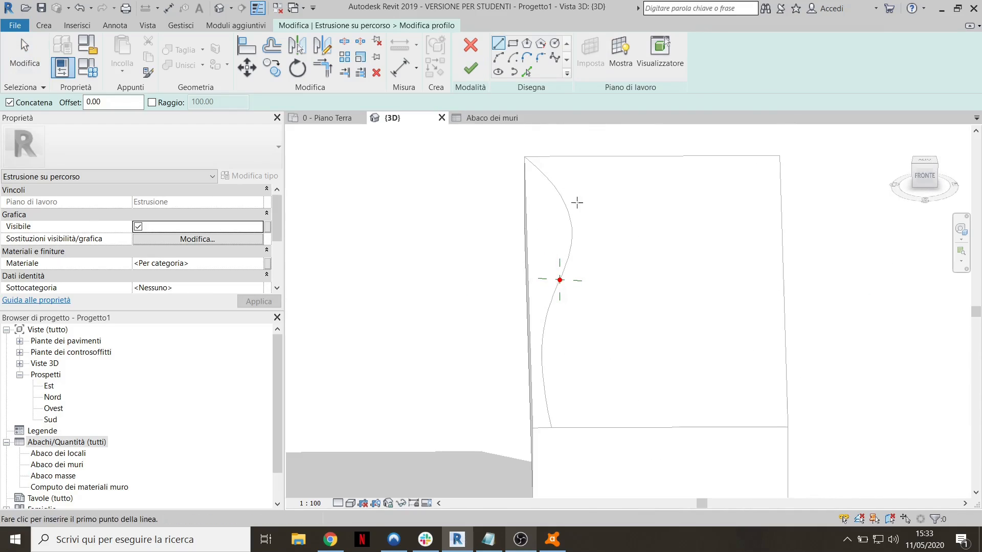
pyautogui.moveTo(561, 247); pyautogui.dragTo(570, 278, button='middle')
pyautogui.scroll(5, 564, 291)
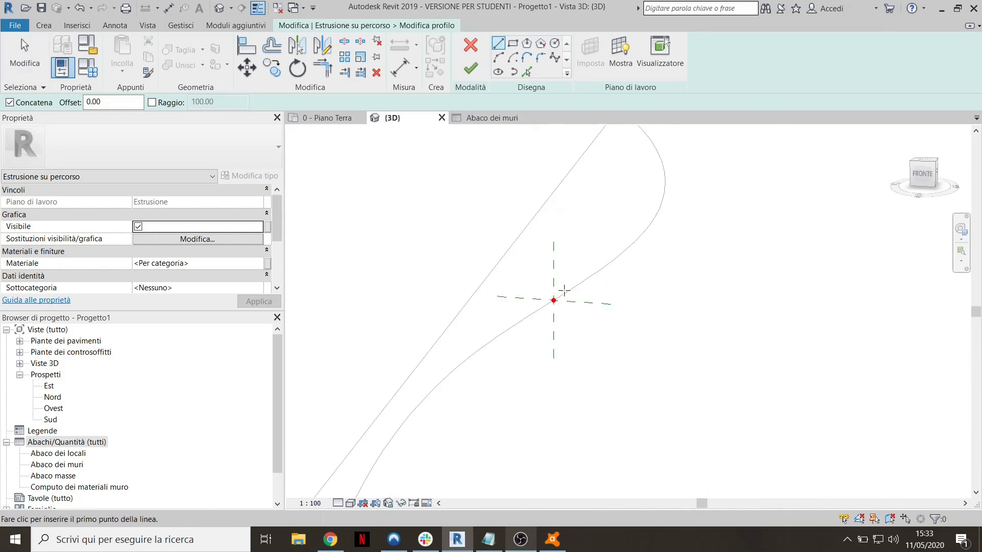
pyautogui.click(554, 300)
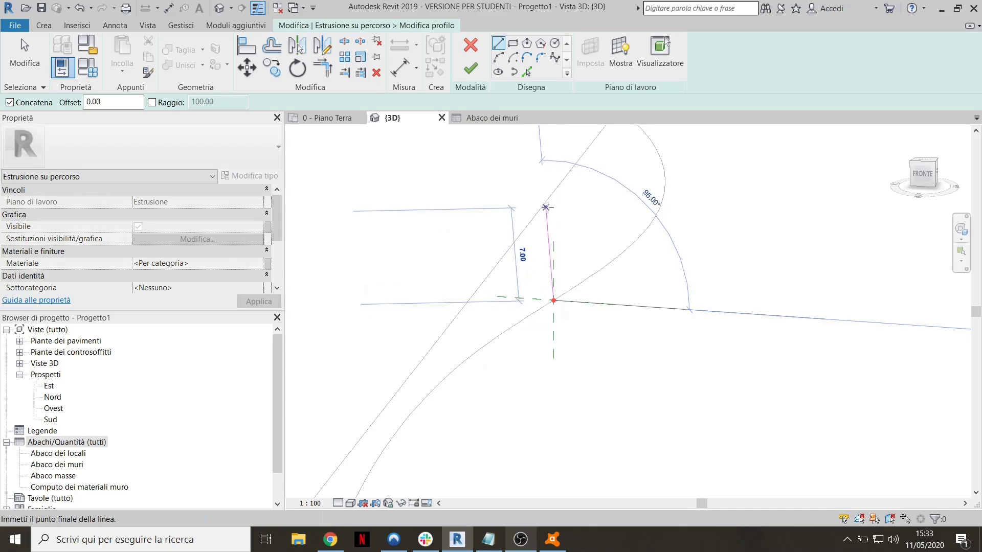
pyautogui.click(555, 162)
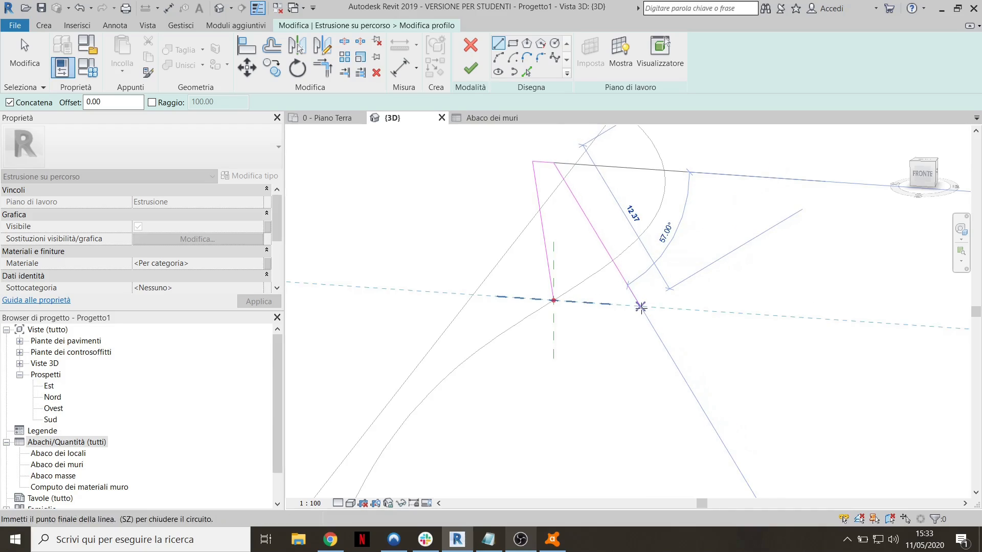
pyautogui.click(641, 307)
pyautogui.click(554, 301)
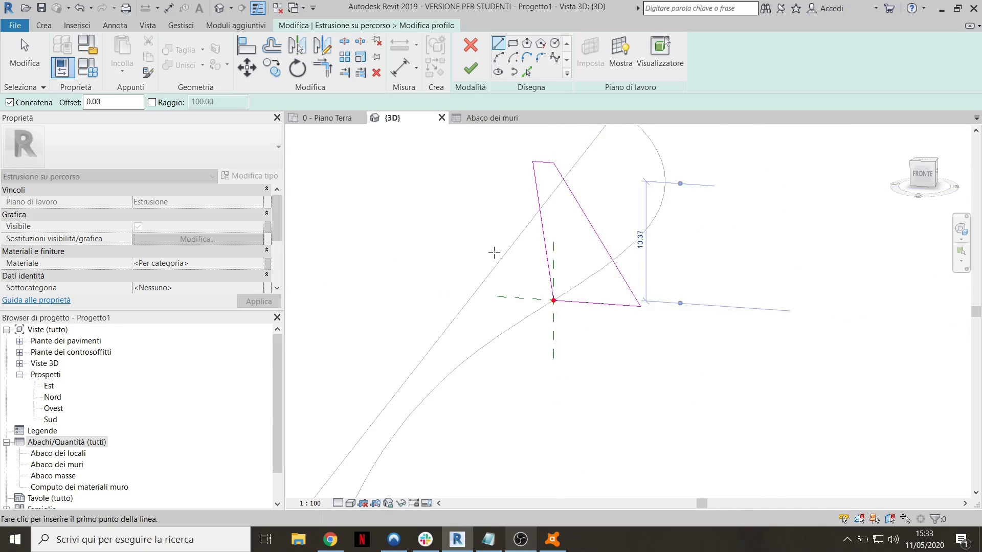
pyautogui.scroll(-3, 494, 252)
pyautogui.click(471, 68)
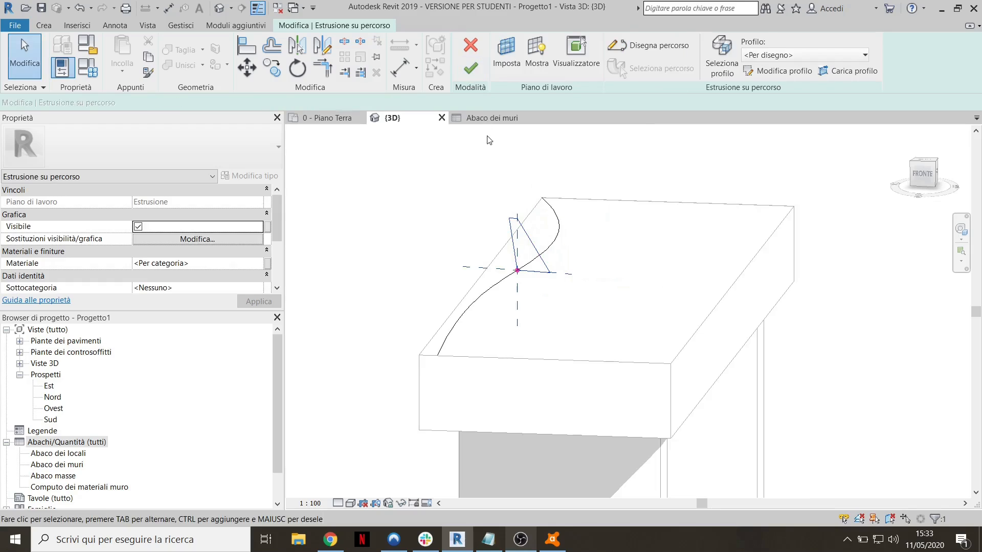
pyautogui.click(470, 68)
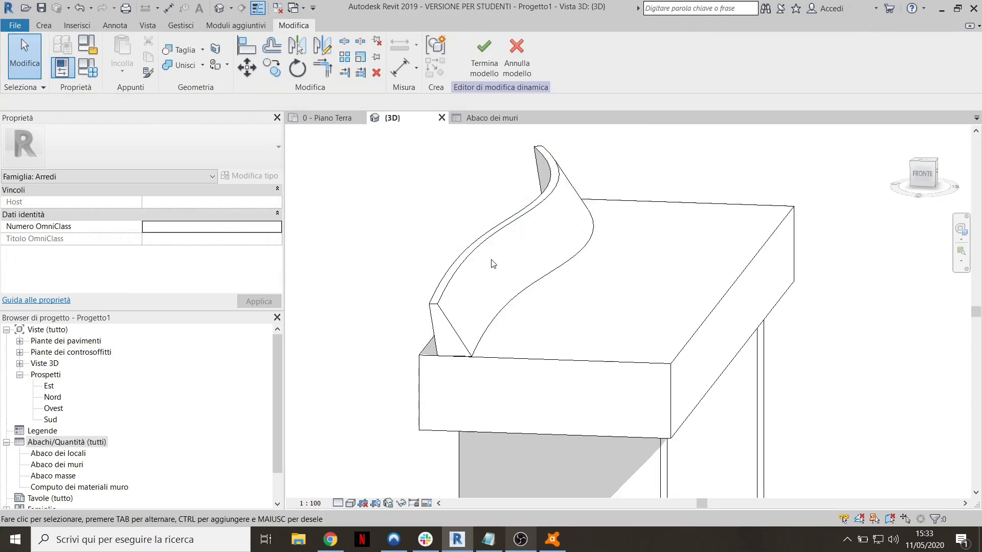
# Assign the Ciliegia material to the wavy sweep on top of the slab
pyautogui.scroll(-4, 494, 264)
pyautogui.keyDown('shift'); pyautogui.moveTo(493, 264); pyautogui.dragTo(288, 262, button='middle'); pyautogui.keyUp('shift')
pyautogui.keyDown('shift'); pyautogui.moveTo(660, 306); pyautogui.dragTo(753, 333, button='middle'); pyautogui.keyUp('shift')
pyautogui.scroll(2, 547, 251)
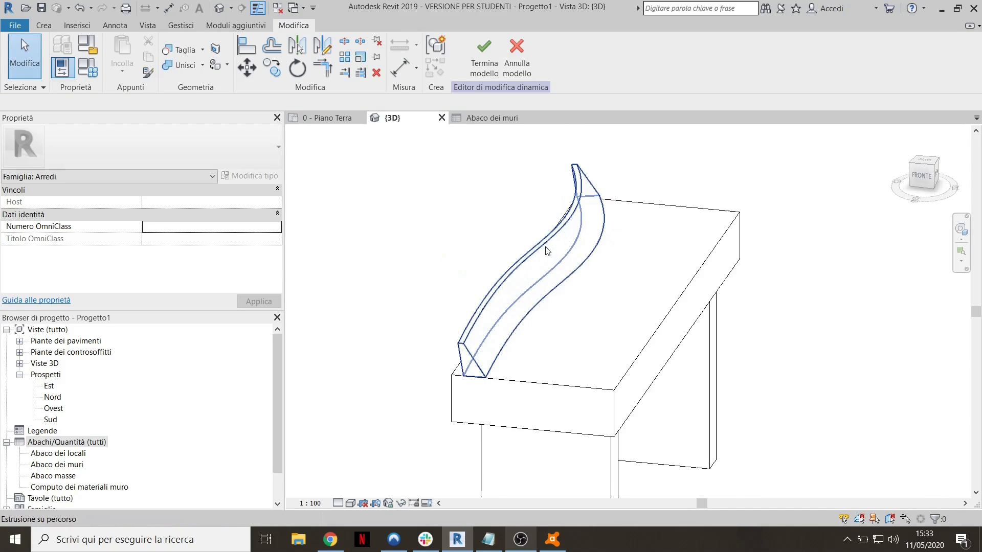
pyautogui.click(524, 270)
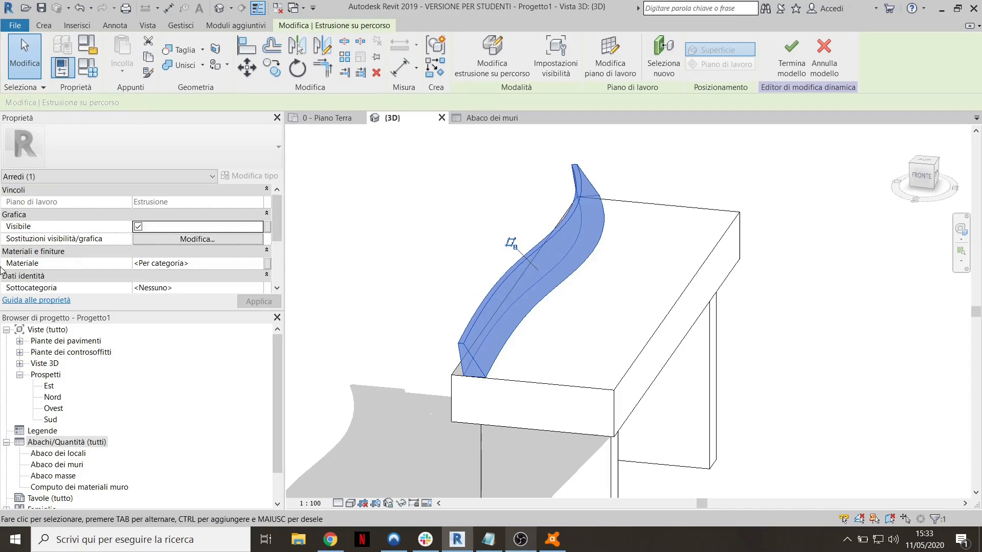
pyautogui.click(253, 265)
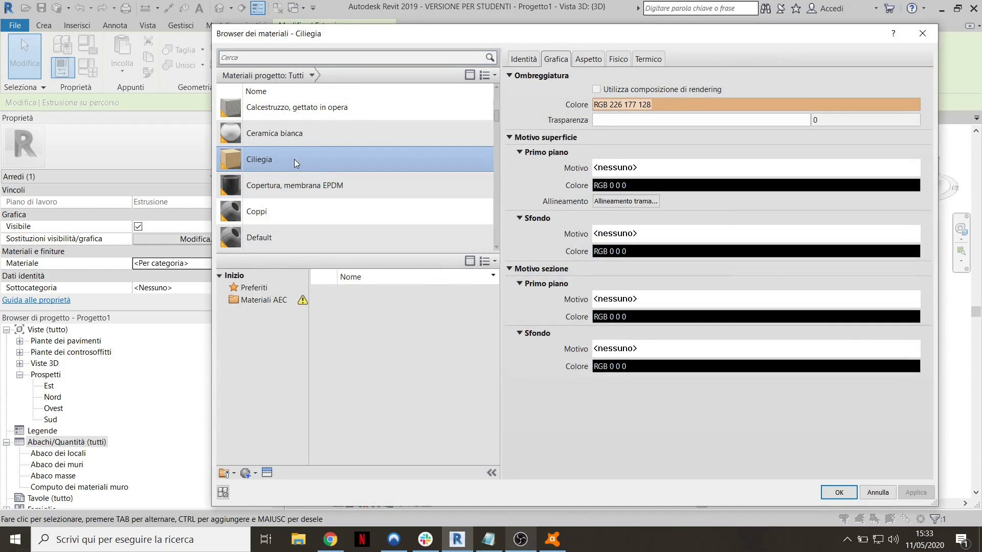
pyautogui.click(839, 492)
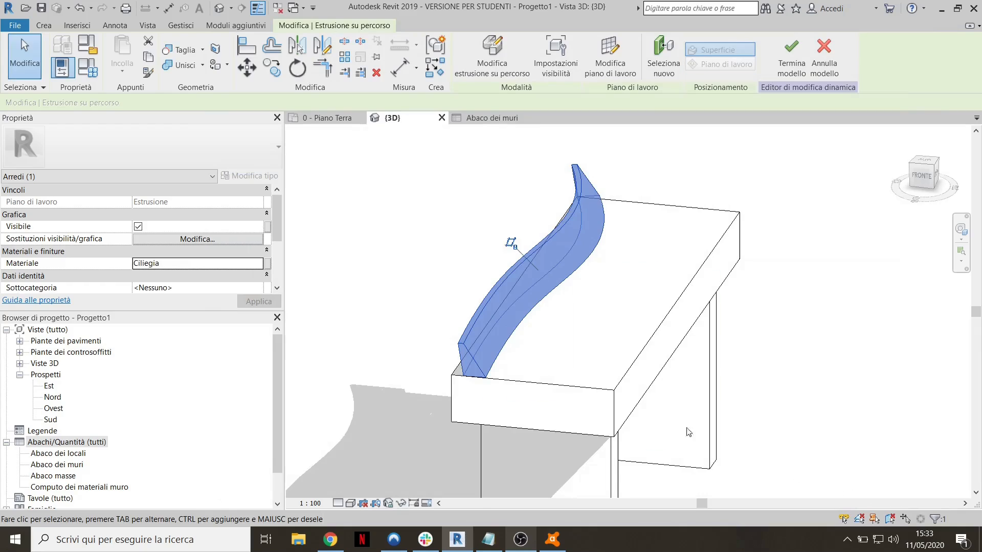
pyautogui.click(476, 269)
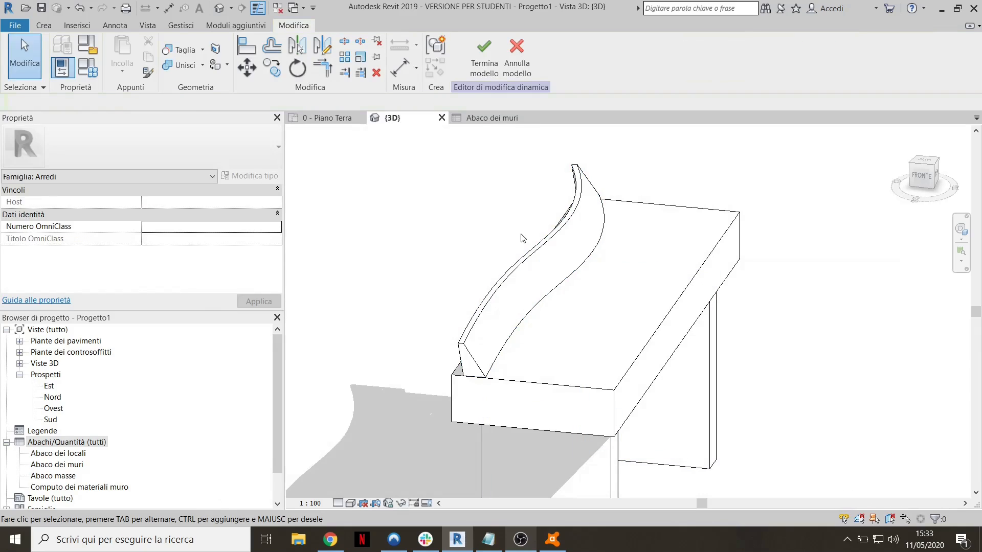
# Set the 3D view's visual style to Realistico
pyautogui.click(353, 508)
pyautogui.click(375, 468)
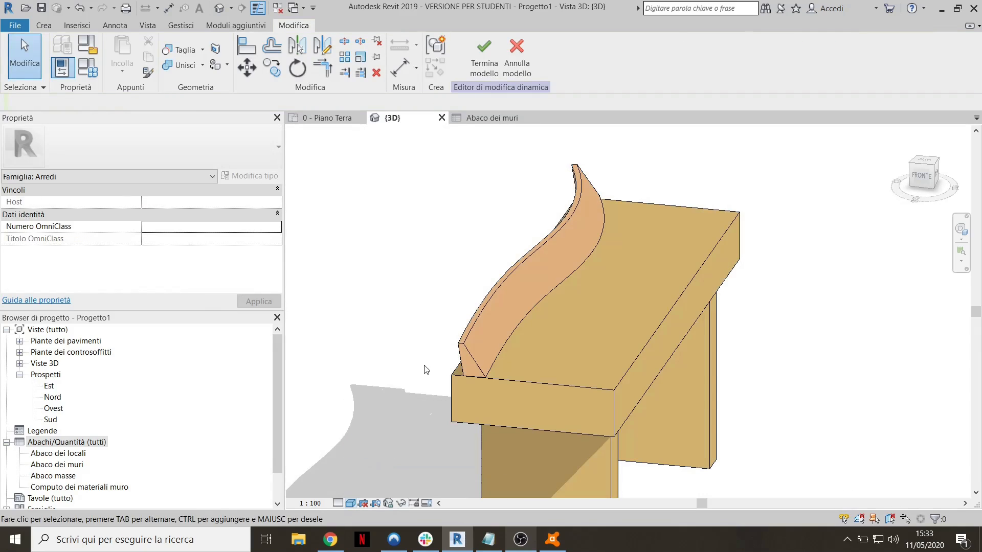
pyautogui.click(352, 504)
pyautogui.click(378, 475)
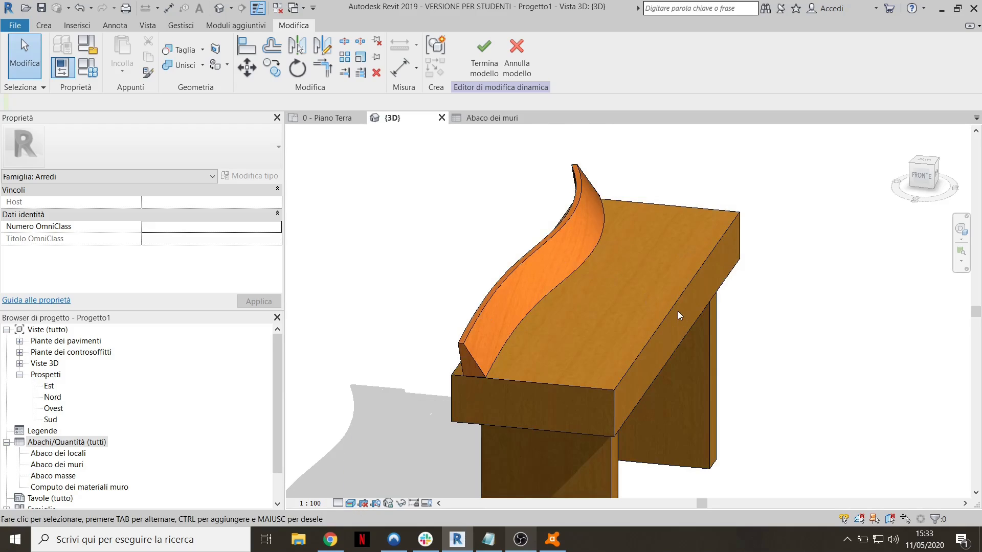
# Search the project materials for "calce" and assign Calcestruzzo to the seat slab
pyautogui.click(673, 306)
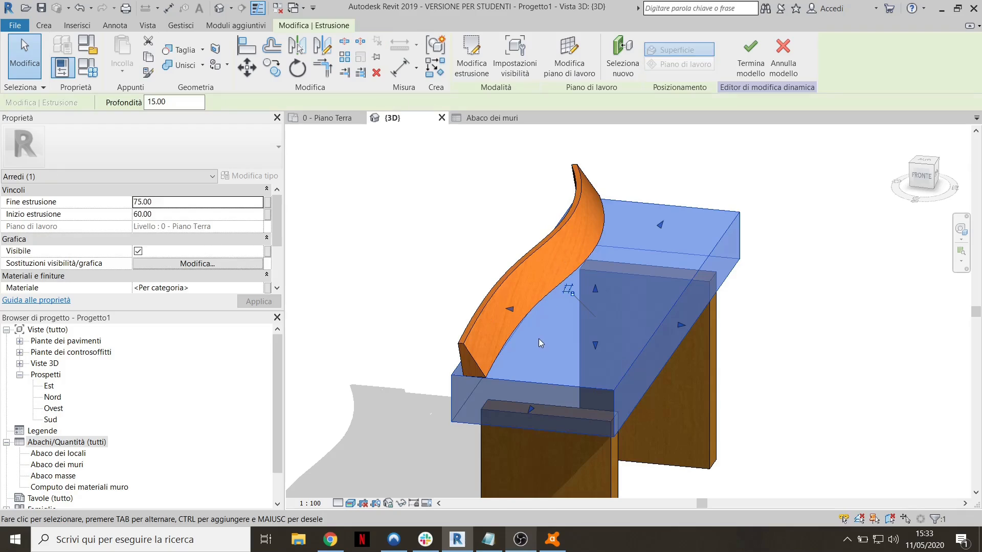
pyautogui.click(258, 289)
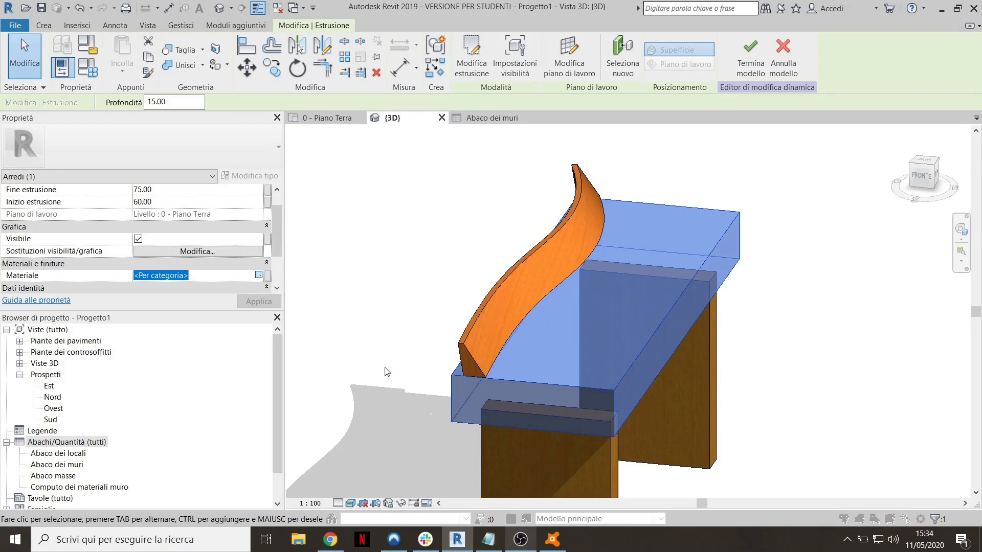
pyautogui.click(258, 275)
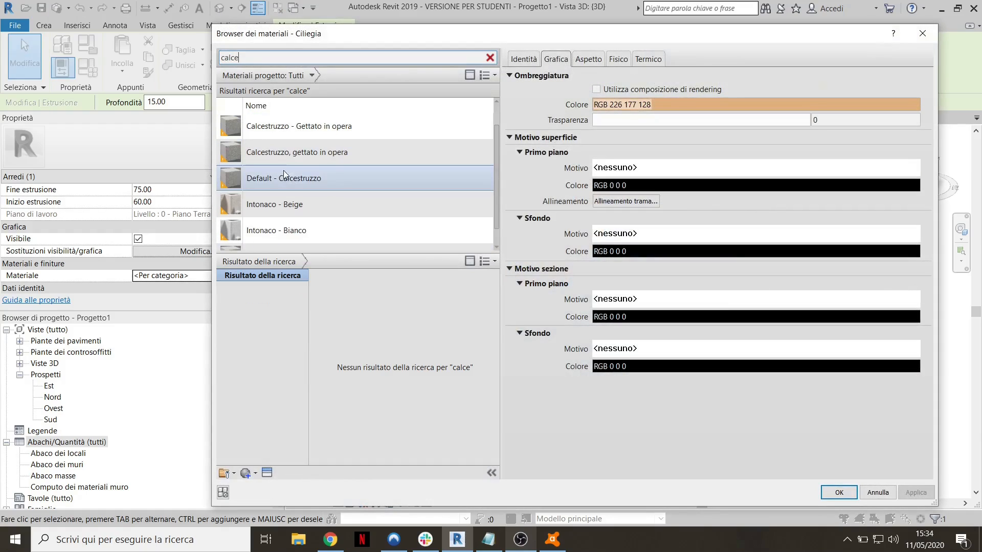
pyautogui.click(292, 132)
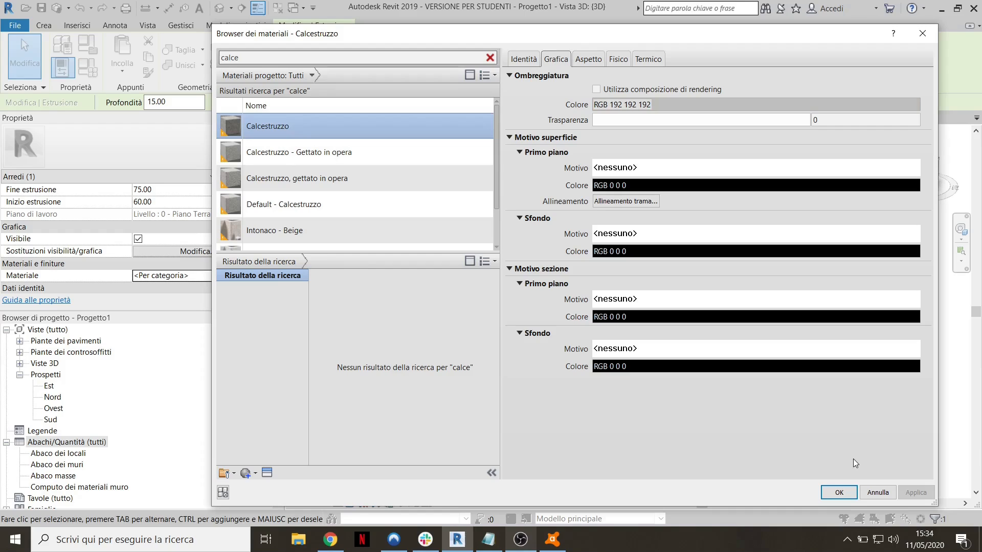
pyautogui.click(839, 493)
pyautogui.click(782, 278)
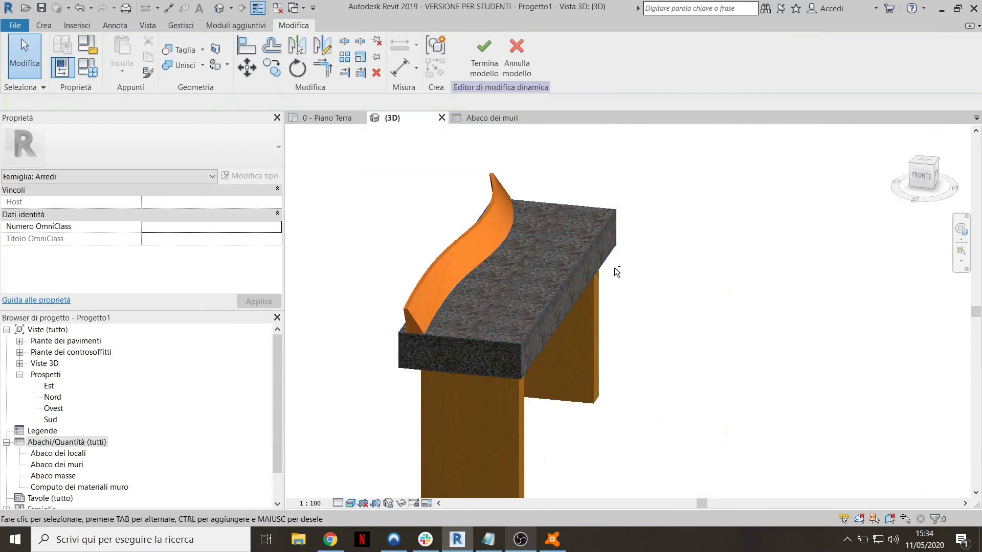
# Assign the Calcestruzzo material to the two bench supports
pyautogui.keyDown('shift'); pyautogui.moveTo(615, 268); pyautogui.dragTo(594, 254); pyautogui.keyUp('shift')
pyautogui.click(577, 408)
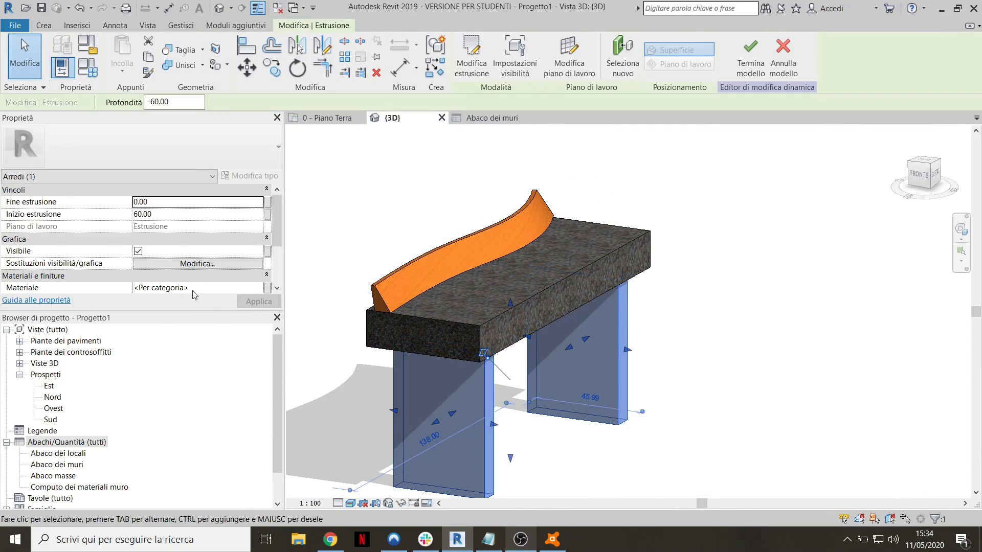
pyautogui.click(261, 288)
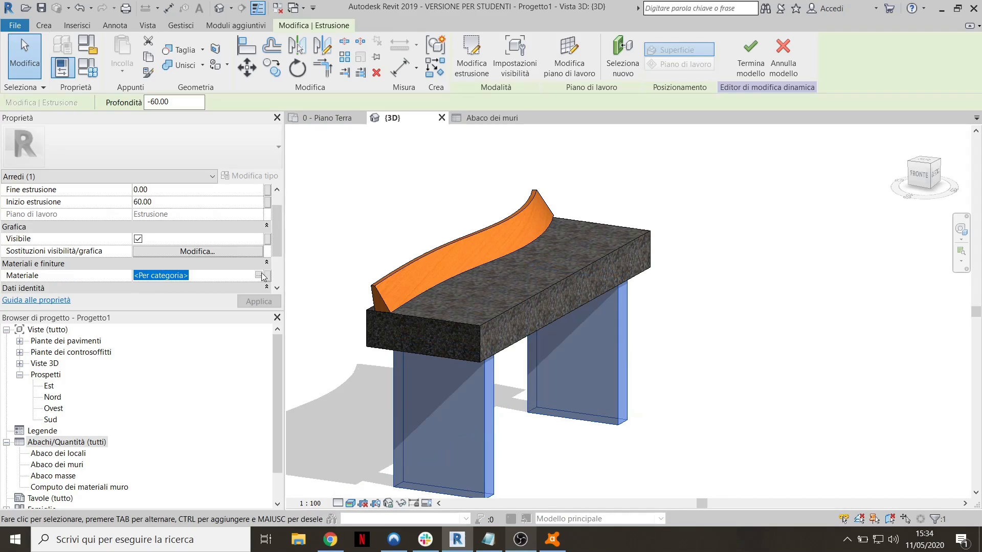
pyautogui.click(258, 276)
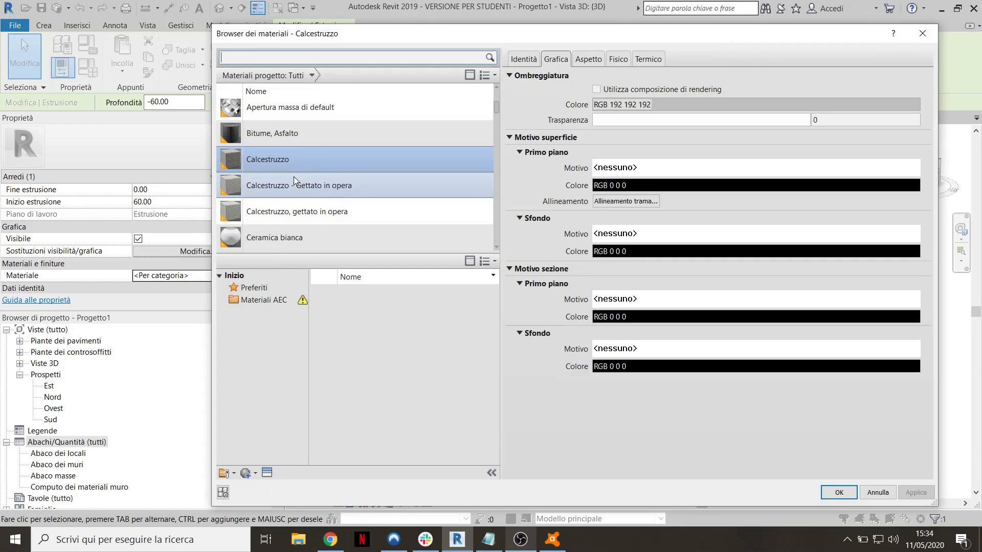
pyautogui.click(840, 492)
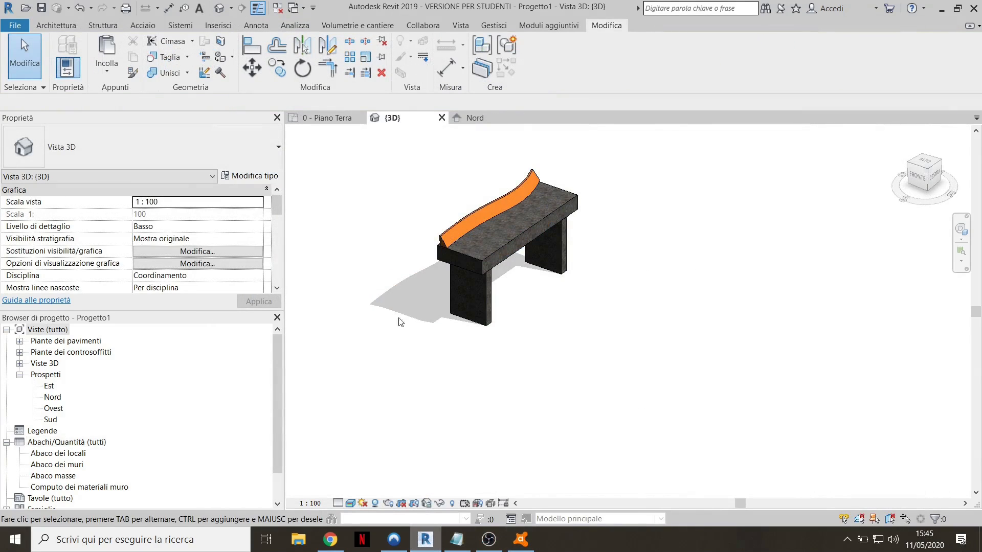
# Reopen the finished Panchina bench for in-place editing and show the form creation commands
pyautogui.keyDown('shift'); pyautogui.moveTo(427, 307); pyautogui.dragTo(451, 281, button='middle'); pyautogui.keyUp('shift')
pyautogui.scroll(2, 450, 281)
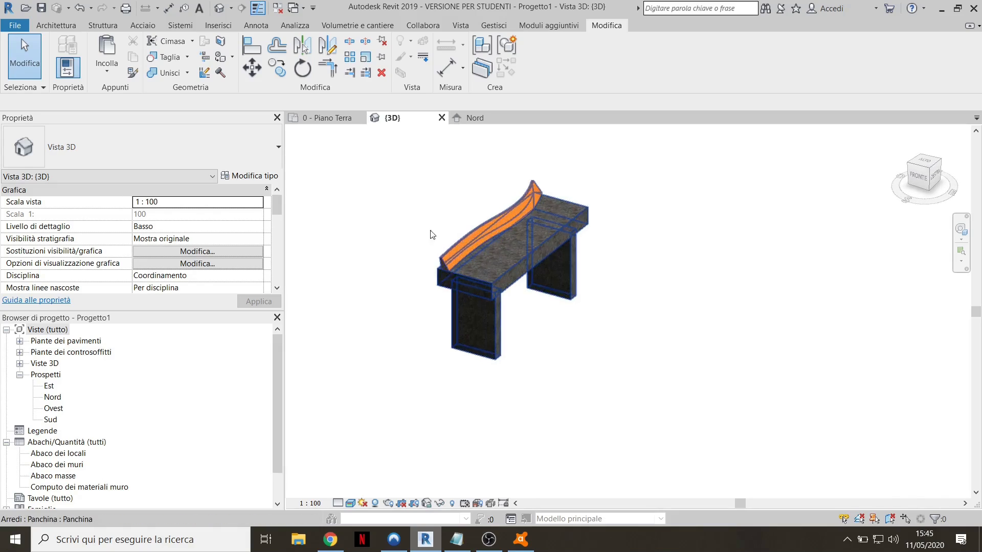
pyautogui.click(460, 256)
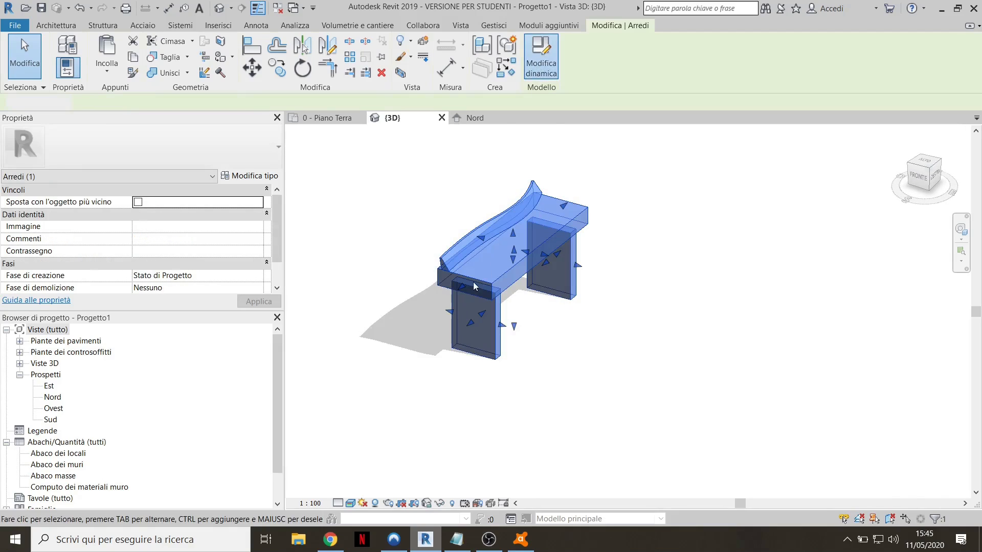
pyautogui.click(43, 26)
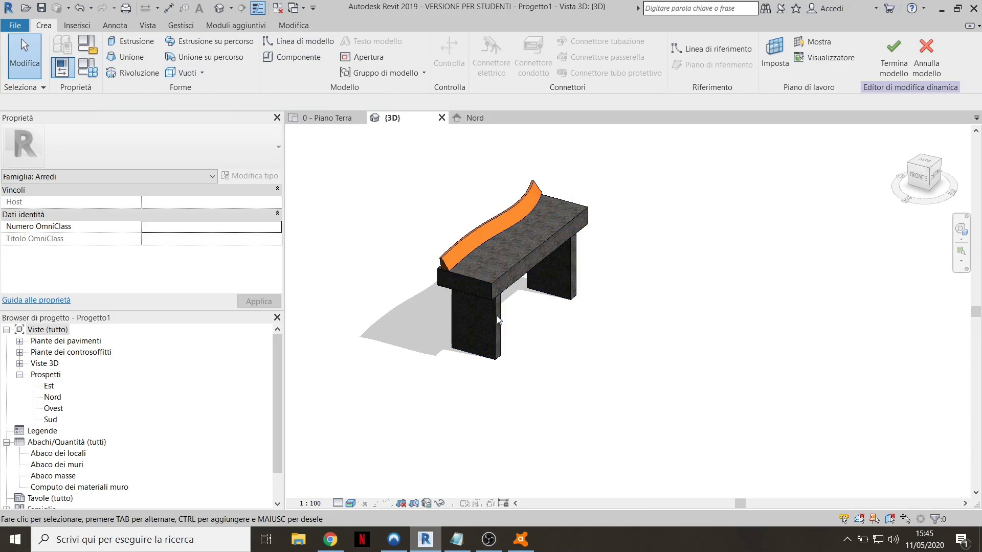
# Set the 3D view's visual style to Linea nascosta
pyautogui.keyDown('shift'); pyautogui.moveTo(498, 320); pyautogui.dragTo(479, 310, button='middle'); pyautogui.keyUp('shift')
pyautogui.scroll(4, 507, 305)
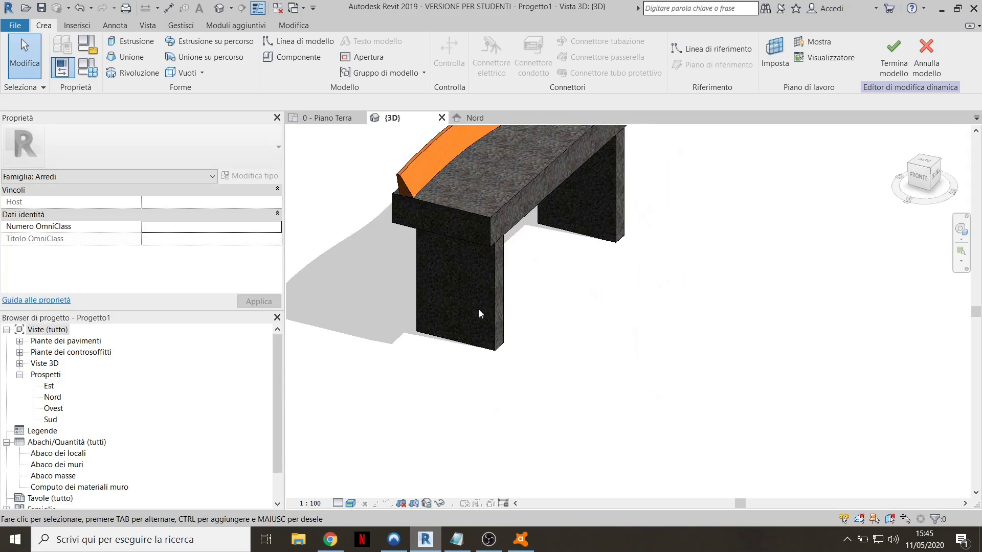
pyautogui.click(351, 504)
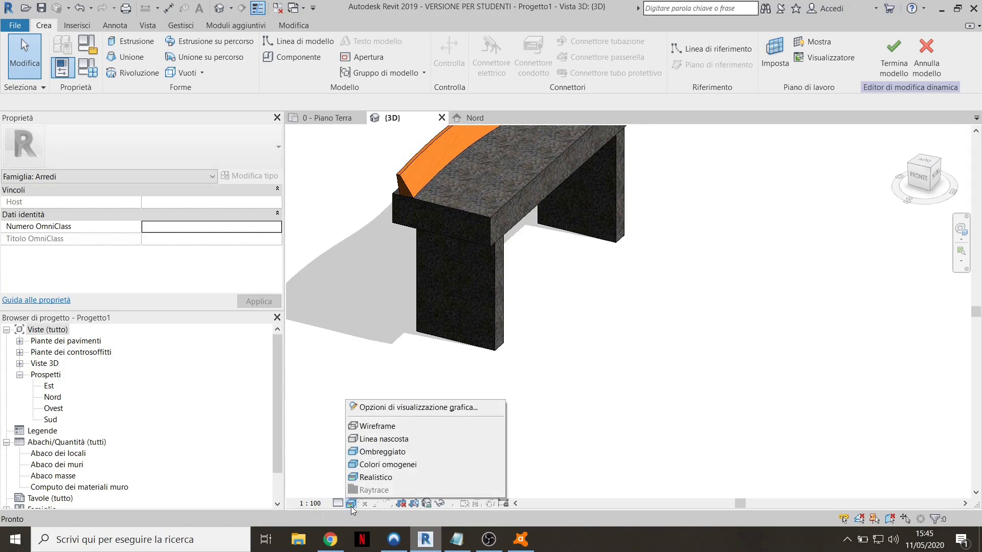
pyautogui.click(351, 435)
pyautogui.keyDown('shift'); pyautogui.moveTo(459, 364); pyautogui.dragTo(530, 348, button='middle'); pyautogui.keyUp('shift')
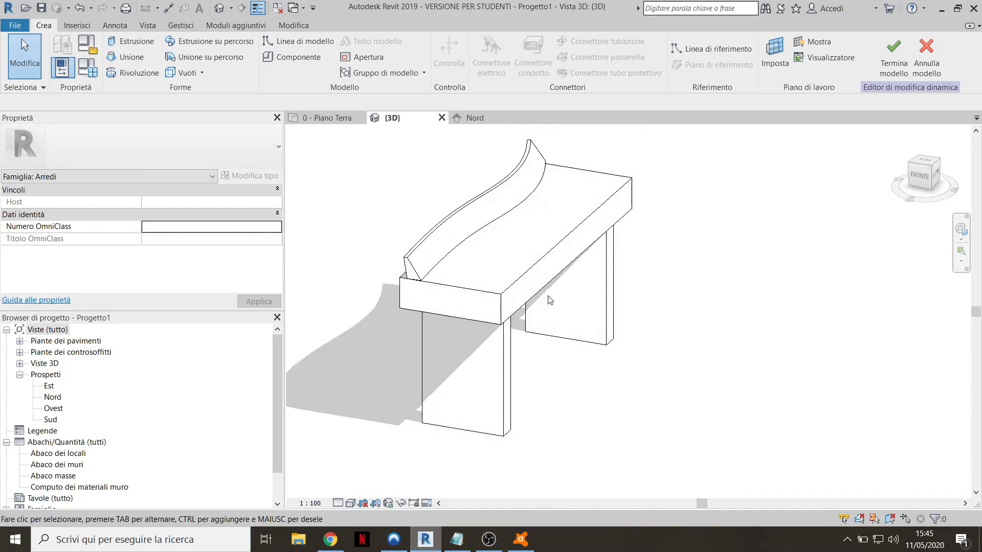
# Start a void extrusion and set its work plane on the outer face of the front support
pyautogui.click(194, 74)
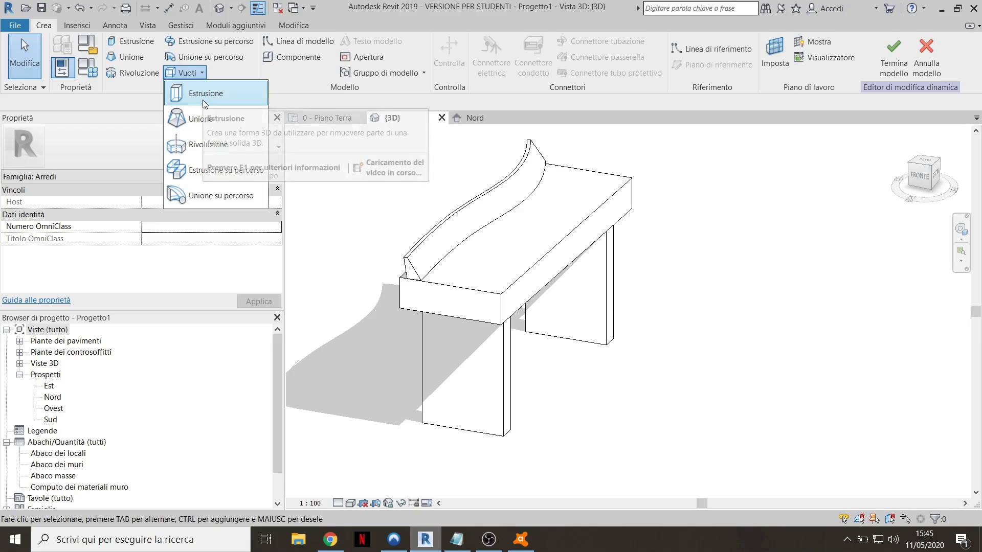
pyautogui.click(204, 98)
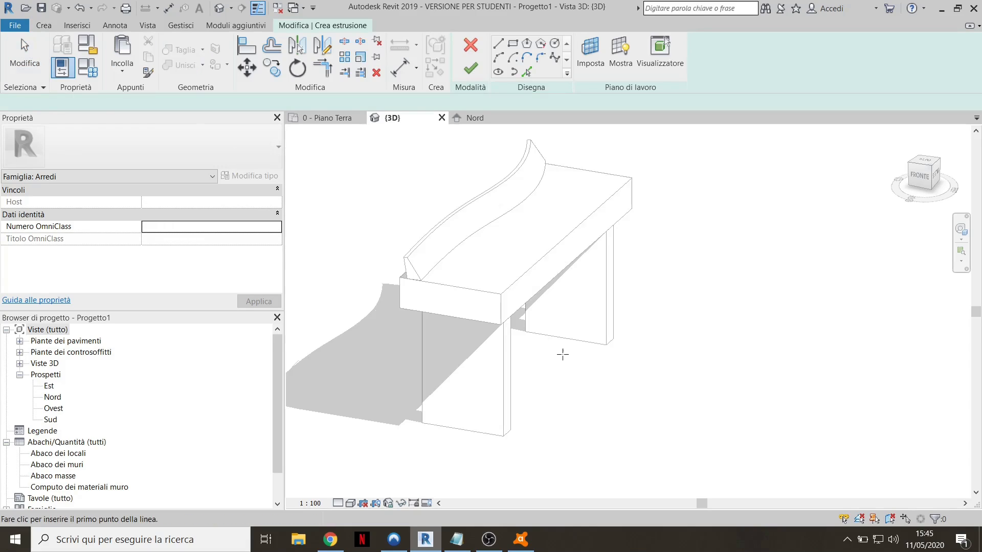
pyautogui.click(590, 67)
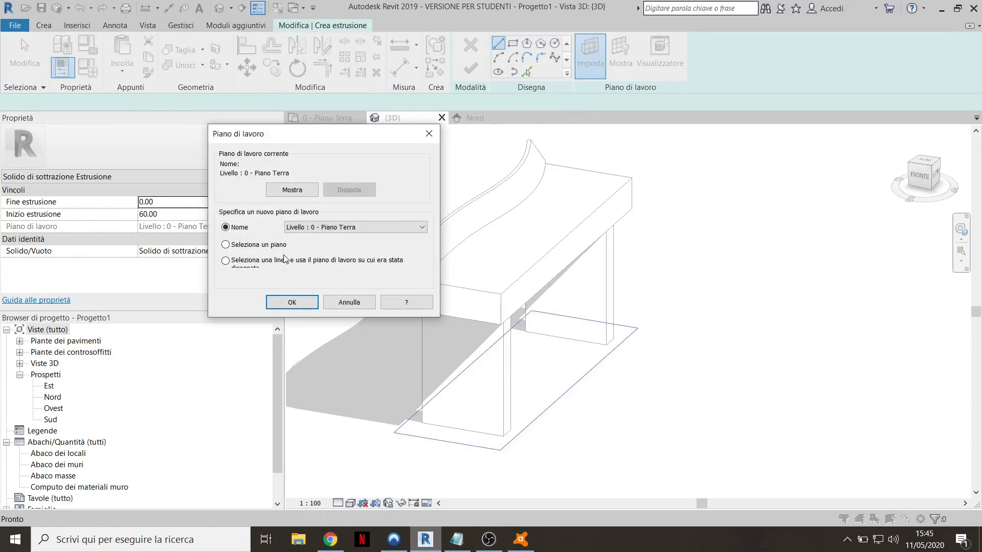
pyautogui.click(292, 302)
pyautogui.scroll(2, 505, 404)
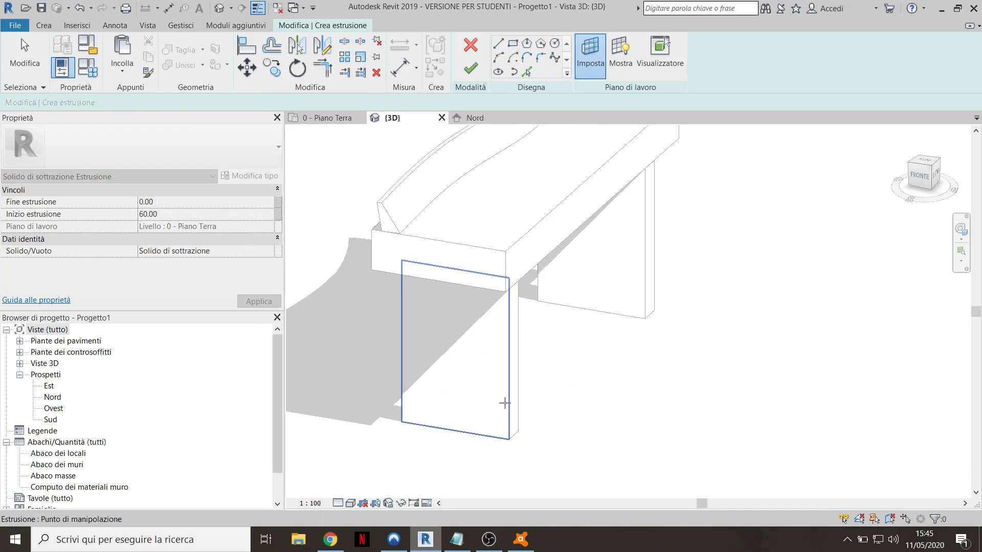
pyautogui.click(505, 404)
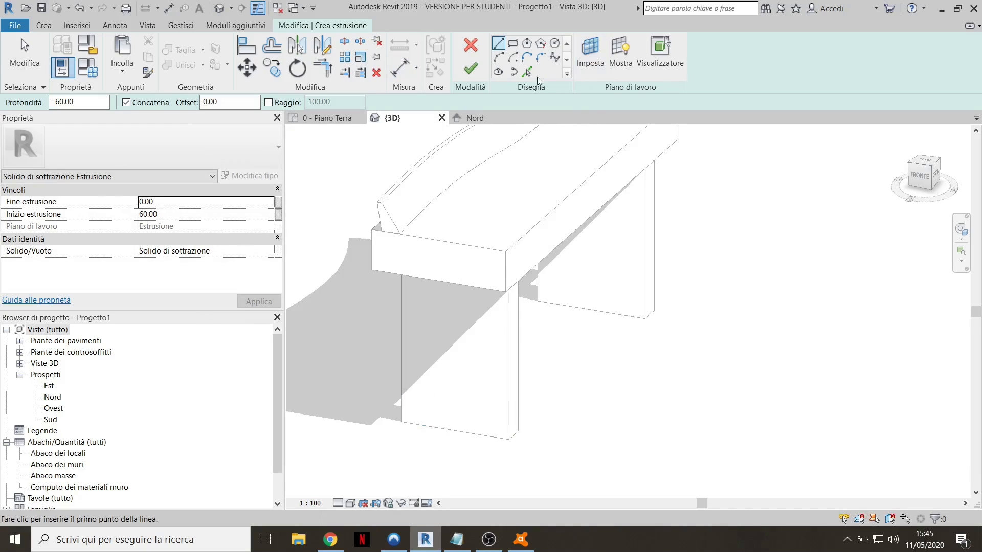
# Sketch a circle of about 8 radius on the front support's face and move it to the middle of the face
pyautogui.click(555, 45)
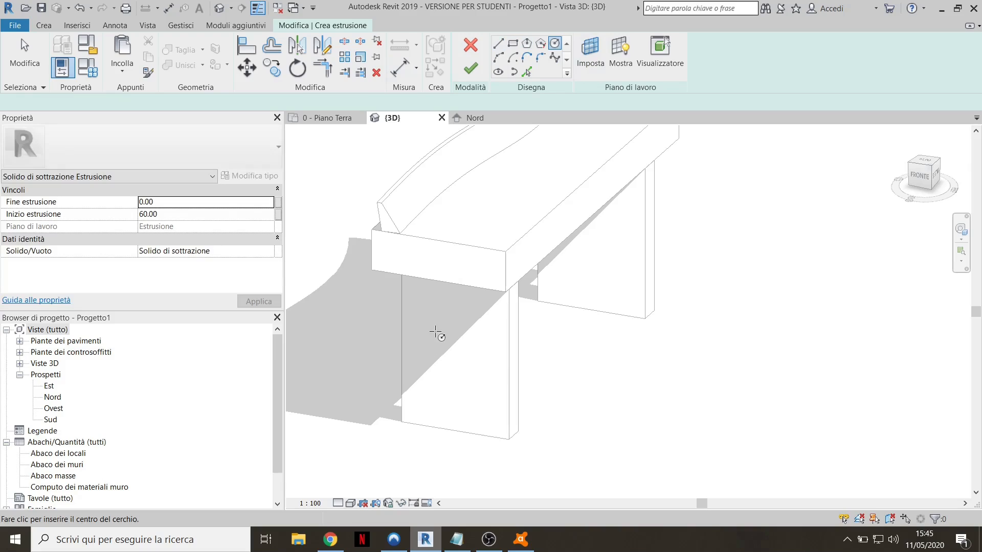
pyautogui.click(445, 352)
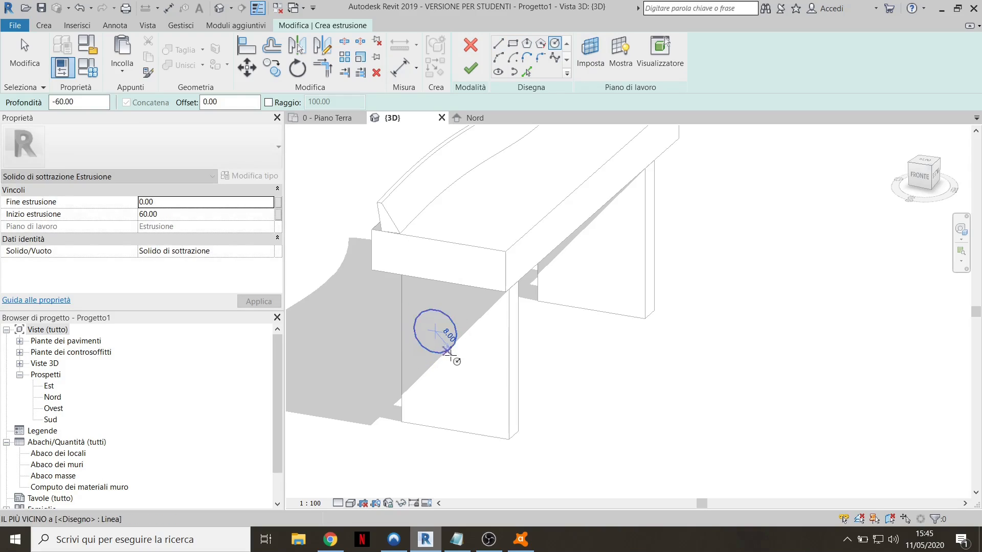
pyautogui.press('Escape')
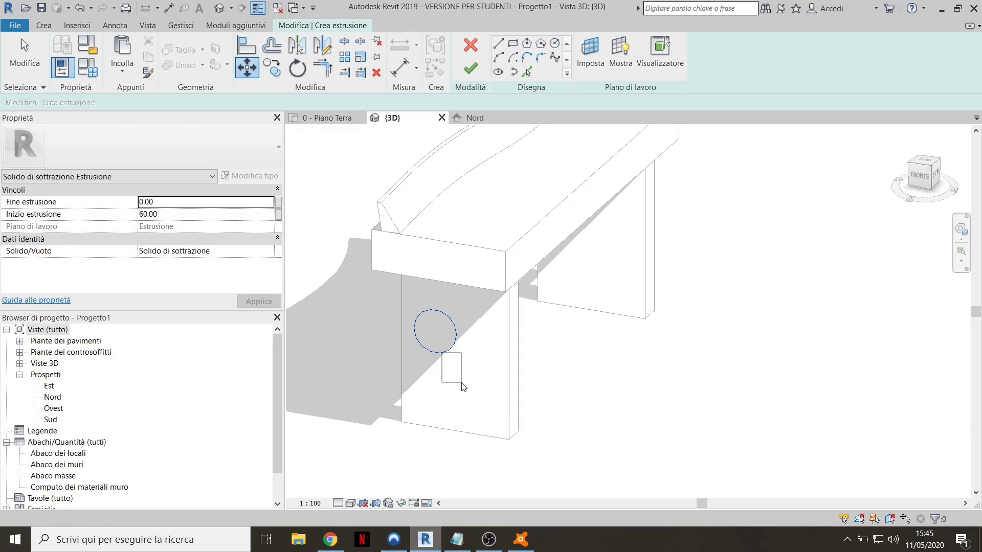
pyautogui.click(445, 353)
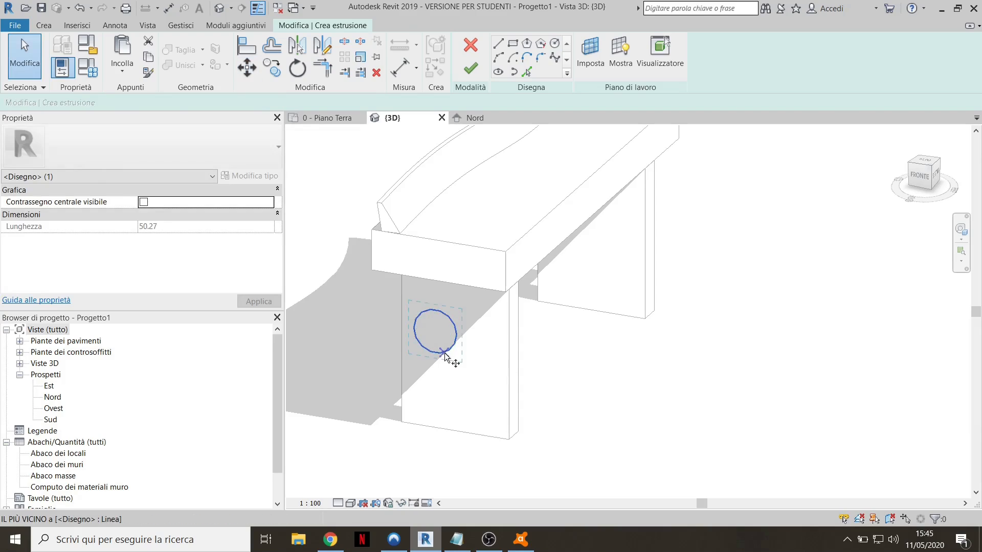
pyautogui.moveTo(445, 356); pyautogui.dragTo(470, 381)
pyautogui.click(494, 316)
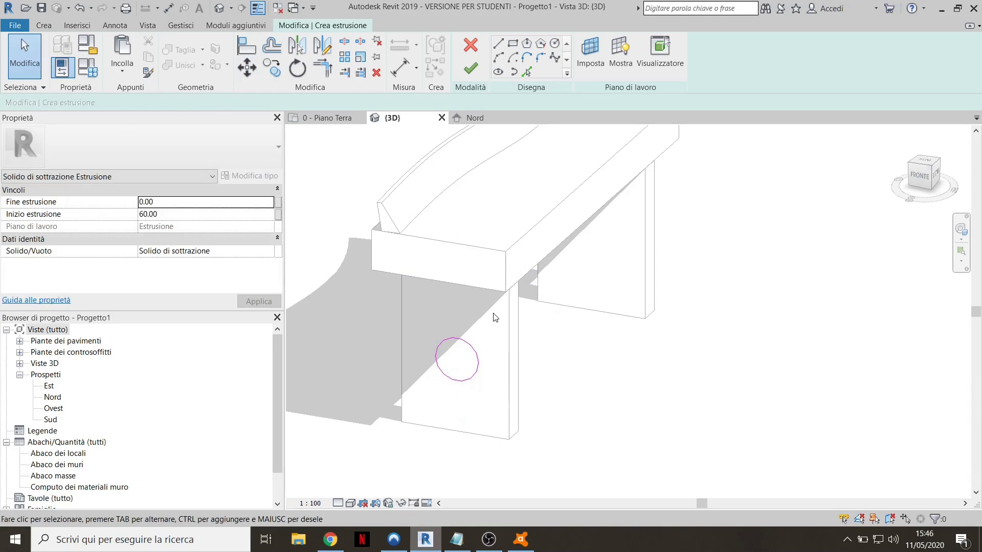
pyautogui.scroll(-1, 306, 244)
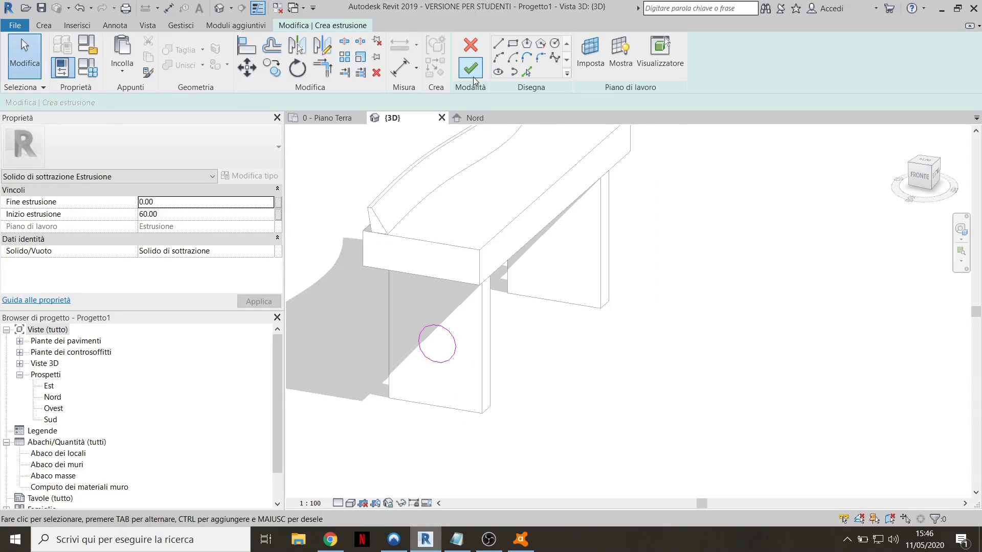
# Complete the circular void extrusion and stretch both ends past the two supports, from about -15.31 to about 132.29
pyautogui.keyDown('shift'); pyautogui.moveTo(533, 314); pyautogui.dragTo(518, 301, button='middle'); pyautogui.keyUp('shift')
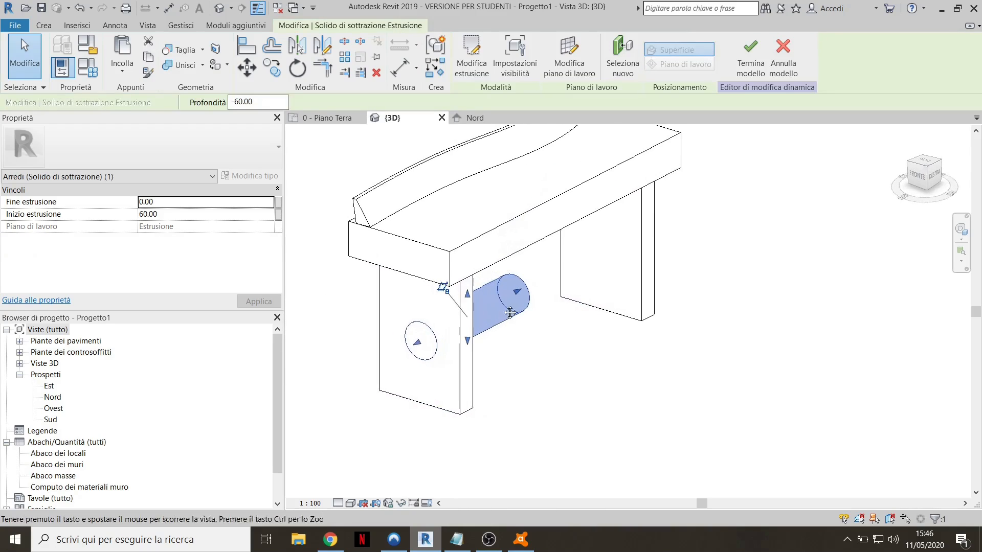
pyautogui.moveTo(518, 301); pyautogui.dragTo(621, 235)
pyautogui.moveTo(416, 343); pyautogui.dragTo(389, 343)
pyautogui.moveTo(426, 344)
pyautogui.keyDown('shift'); pyautogui.mouseDown(button='middle')
pyautogui.moveTo(333, 291)
pyautogui.moveTo(333, 251)
pyautogui.moveTo(455, 368)
pyautogui.mouseUp(button='middle'); pyautogui.keyUp('shift')
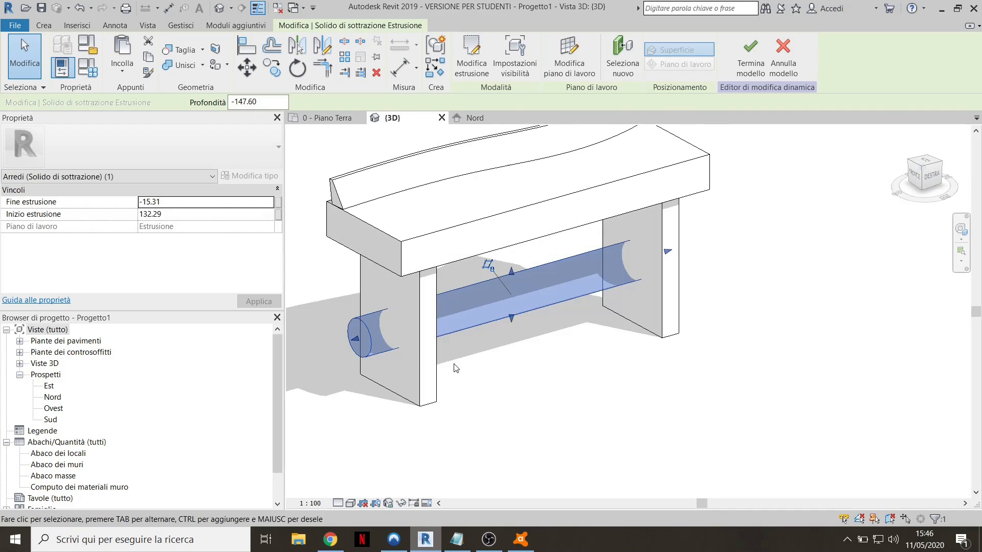
# Finish the in-place model so the void cuts round holes in both supports, and view the bench from several angles
pyautogui.click(750, 54)
pyautogui.moveTo(650, 279)
pyautogui.keyDown('shift'); pyautogui.mouseDown(button='middle')
pyautogui.moveTo(774, 252)
pyautogui.moveTo(813, 206)
pyautogui.moveTo(697, 241)
pyautogui.moveTo(662, 269)
pyautogui.moveTo(628, 334)
pyautogui.mouseUp(button='middle'); pyautogui.keyUp('shift')
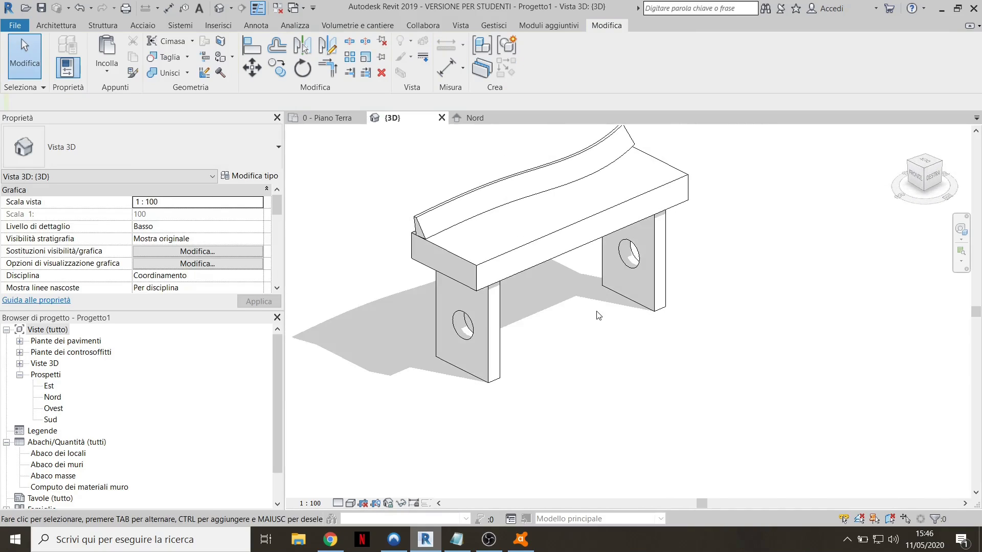
pyautogui.moveTo(557, 282)
pyautogui.keyDown('shift'); pyautogui.mouseDown(button='middle')
pyautogui.moveTo(615, 263)
pyautogui.moveTo(609, 226)
pyautogui.moveTo(612, 257)
pyautogui.mouseUp(button='middle'); pyautogui.keyUp('shift')
pyautogui.moveTo(593, 207); pyautogui.dragTo(561, 267, button='middle')
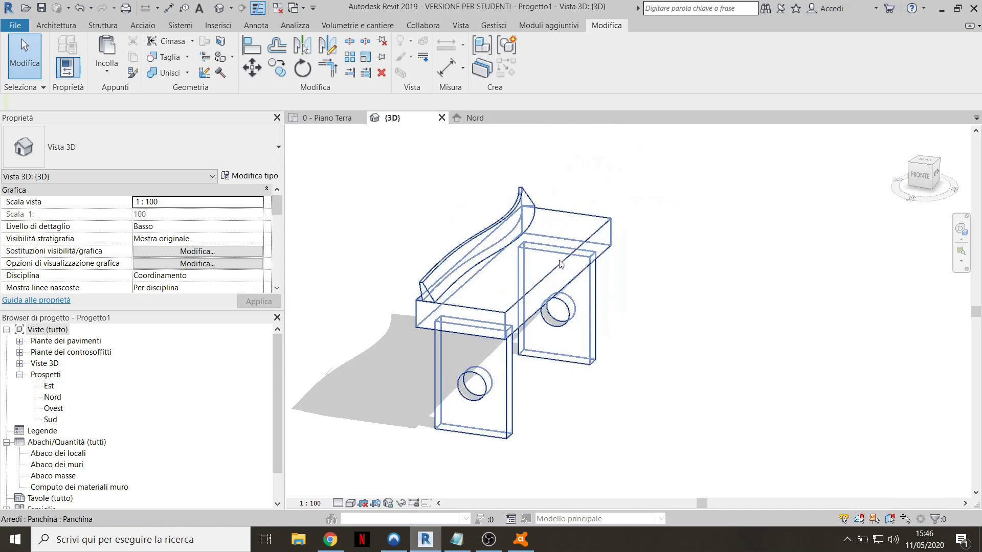
# Reopen the Panchina bench for in-place editing and show the form creation commands
pyautogui.scroll(2, 517, 312)
pyautogui.scroll(2, 516, 307)
pyautogui.click(516, 306)
pyautogui.scroll(-3, 516, 307)
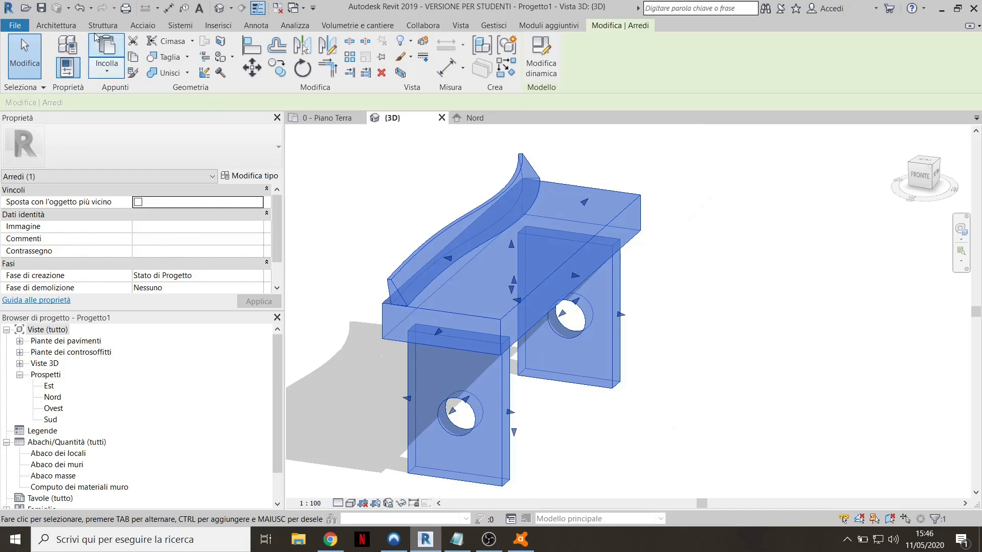
pyautogui.click(546, 66)
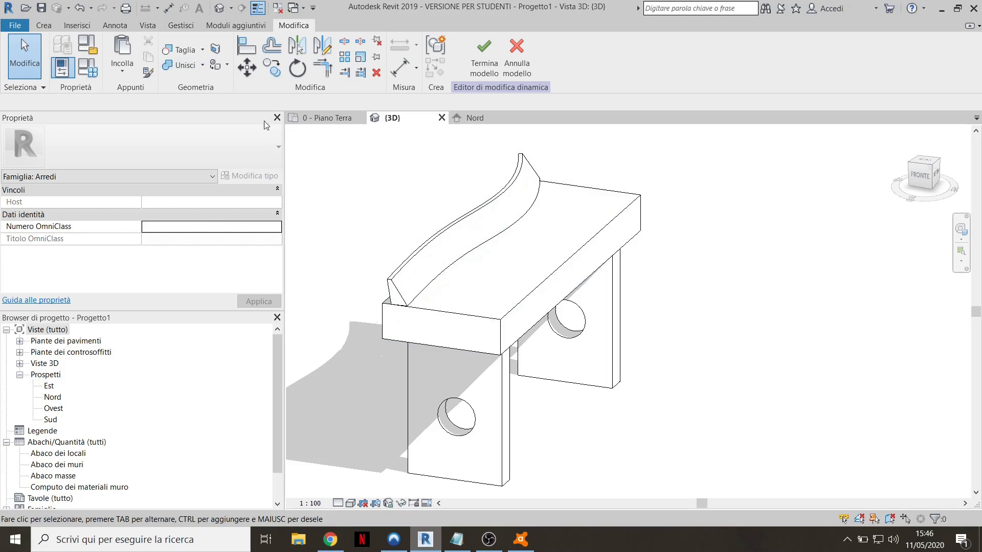
pyautogui.click(44, 25)
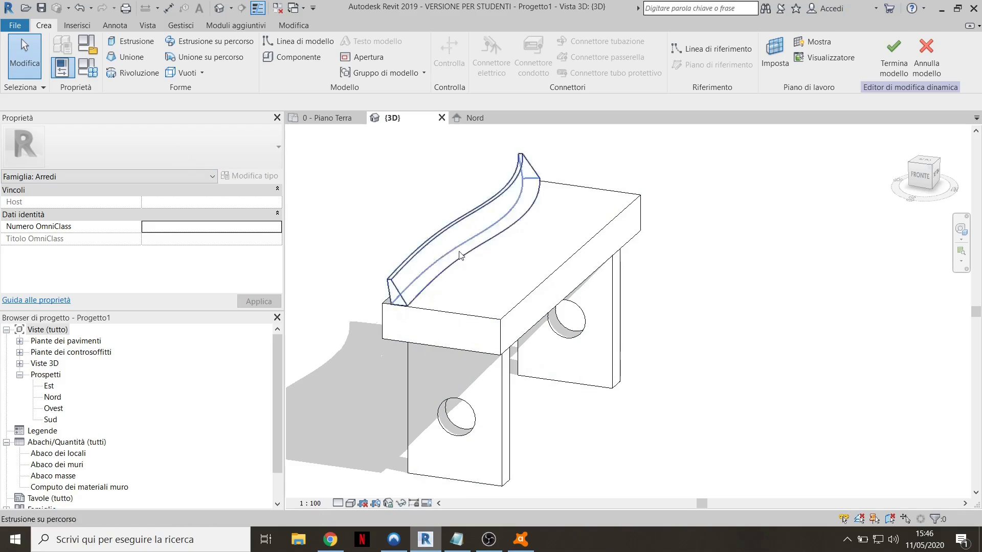
# Start a void sweep and pick the seat slab's long upper front edge as its path
pyautogui.click(201, 73)
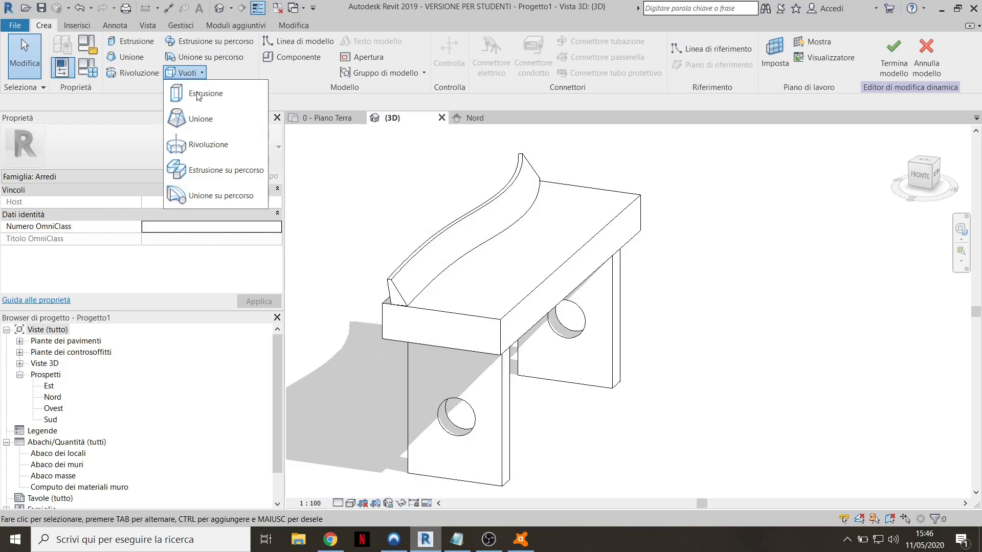
pyautogui.click(216, 174)
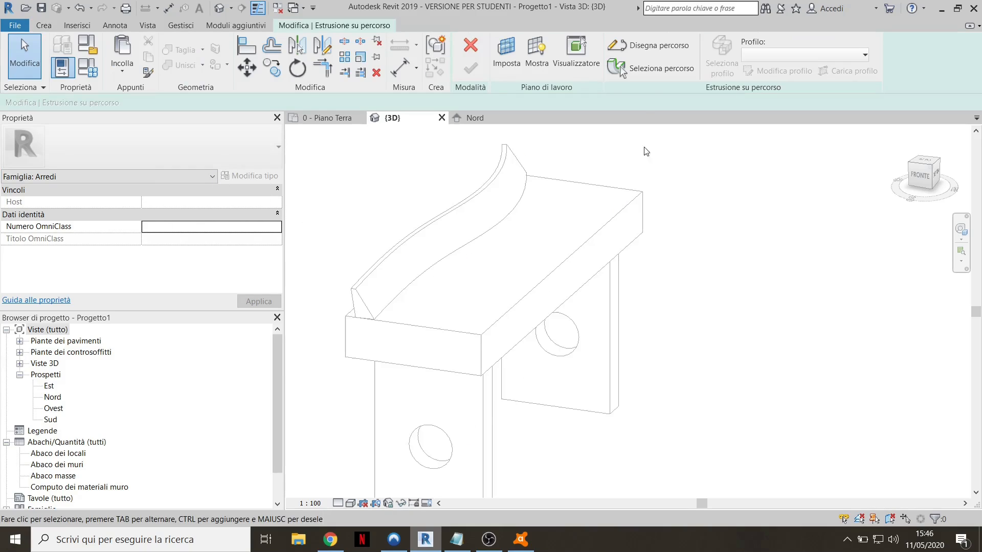
pyautogui.click(649, 72)
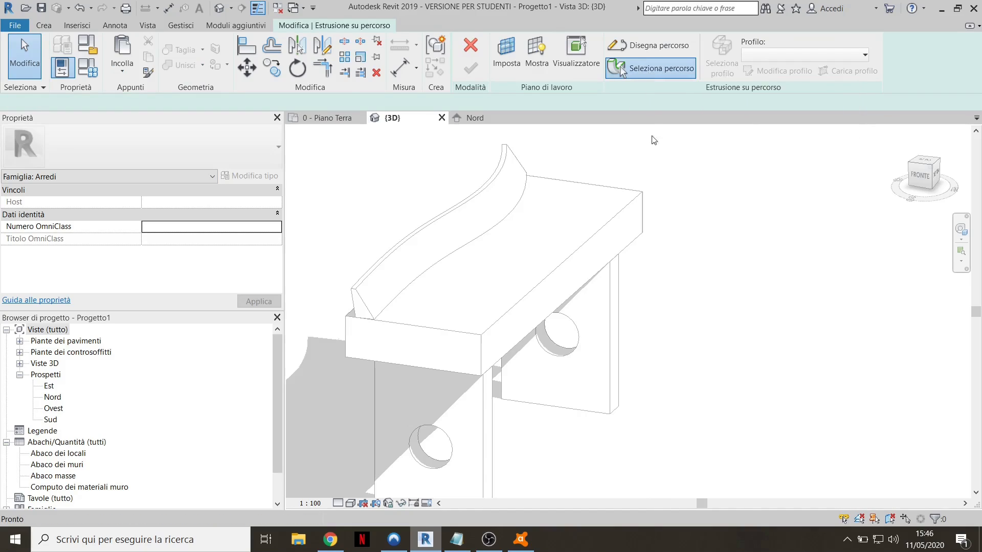
pyautogui.click(551, 279)
pyautogui.scroll(2, 549, 280)
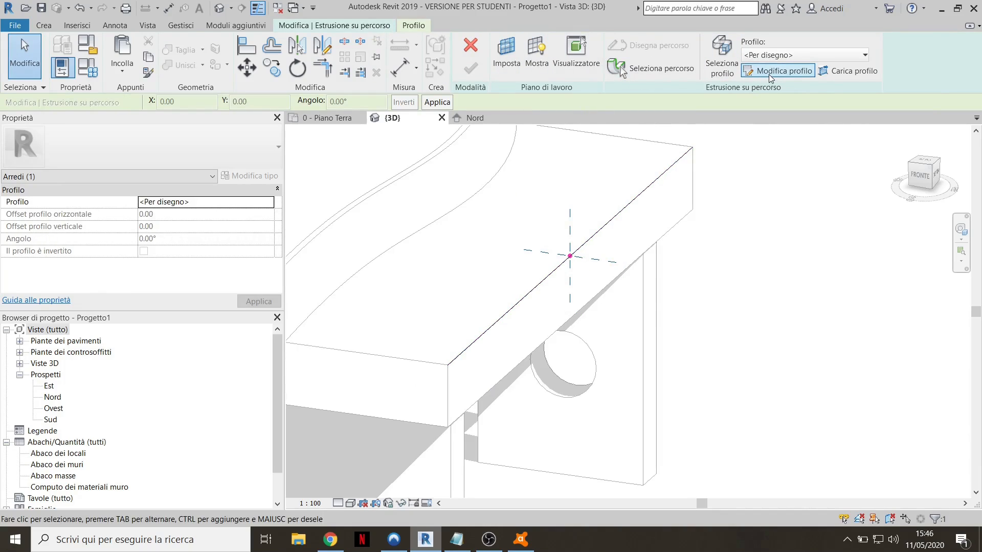
# Edit the void sweep's profile, sketching a short slanted line from the path point and continuing with a vertical segment downward
pyautogui.click(758, 81)
pyautogui.moveTo(568, 255)
pyautogui.keyDown('shift'); pyautogui.mouseDown(button='middle')
pyautogui.moveTo(621, 256)
pyautogui.moveTo(566, 230)
pyautogui.moveTo(574, 252)
pyautogui.moveTo(592, 228)
pyautogui.moveTo(556, 233)
pyautogui.mouseUp(button='middle'); pyautogui.keyUp('shift')
pyautogui.scroll(1, 556, 233)
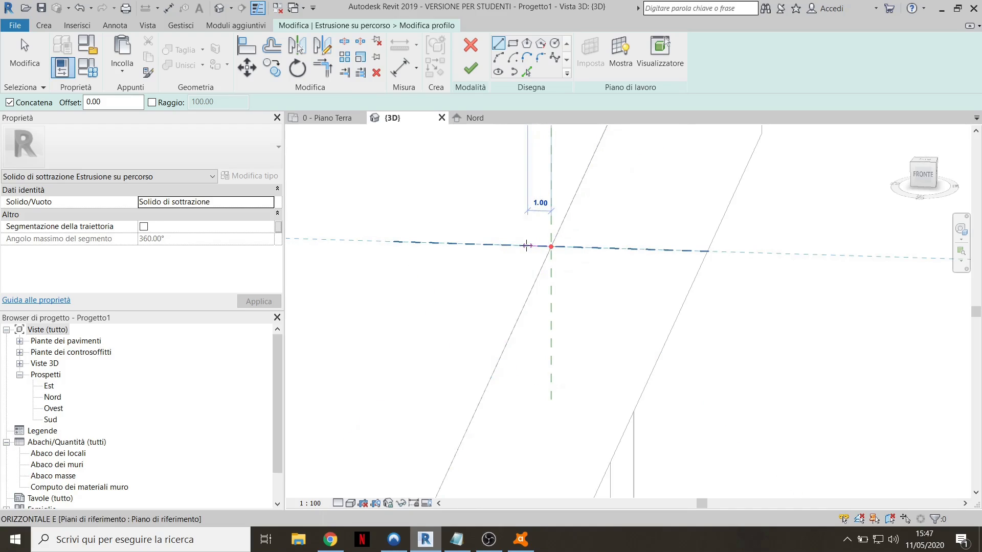
pyautogui.click(551, 246)
pyautogui.click(521, 234)
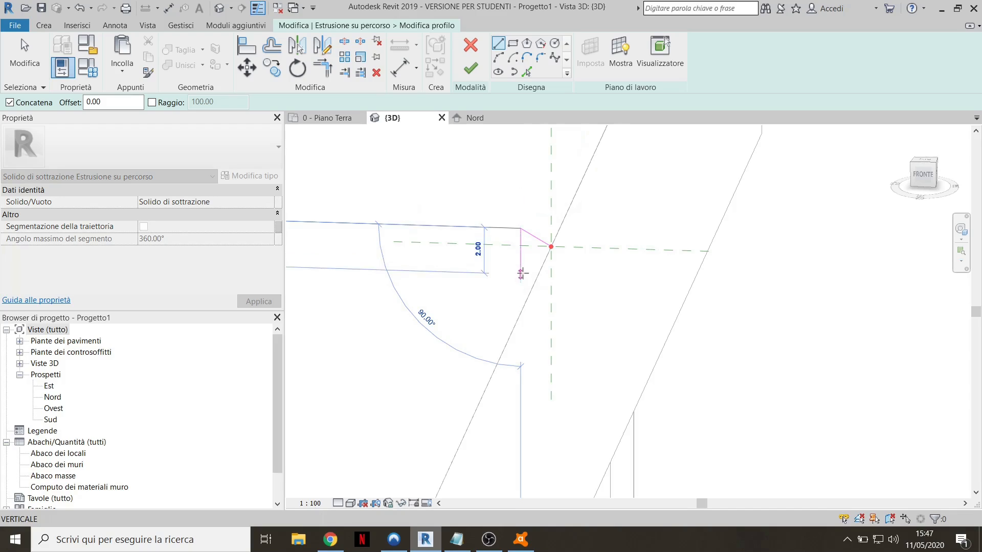
pyautogui.moveTo(523, 274)
pyautogui.keyDown('shift'); pyautogui.mouseDown(button='middle')
pyautogui.moveTo(527, 255)
pyautogui.moveTo(519, 253)
pyautogui.mouseUp(button='middle'); pyautogui.keyUp('shift')
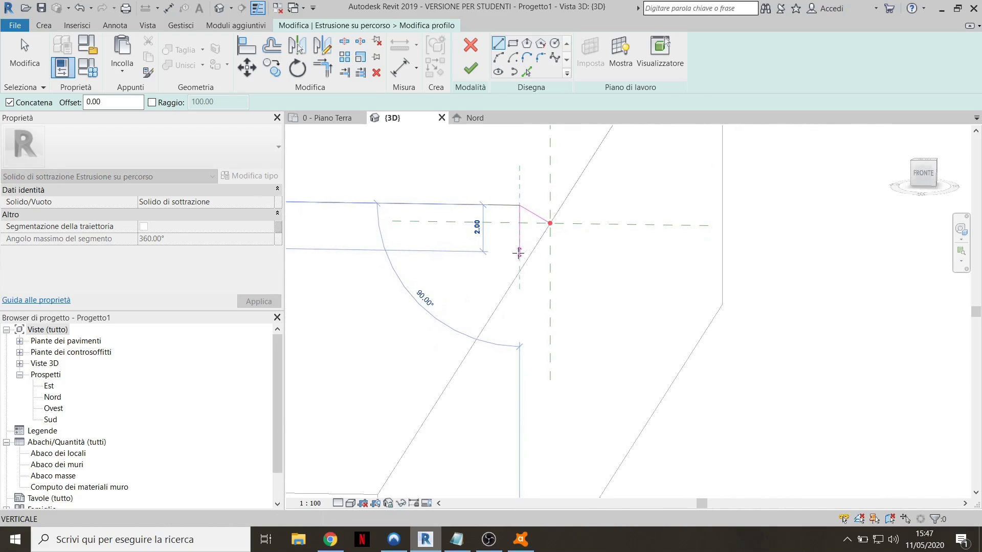
# Complete the void sweep's profile with a vertical and a horizontal side, each about 2.00 long, and close it at the path point
pyautogui.click(535, 248)
pyautogui.click(563, 251)
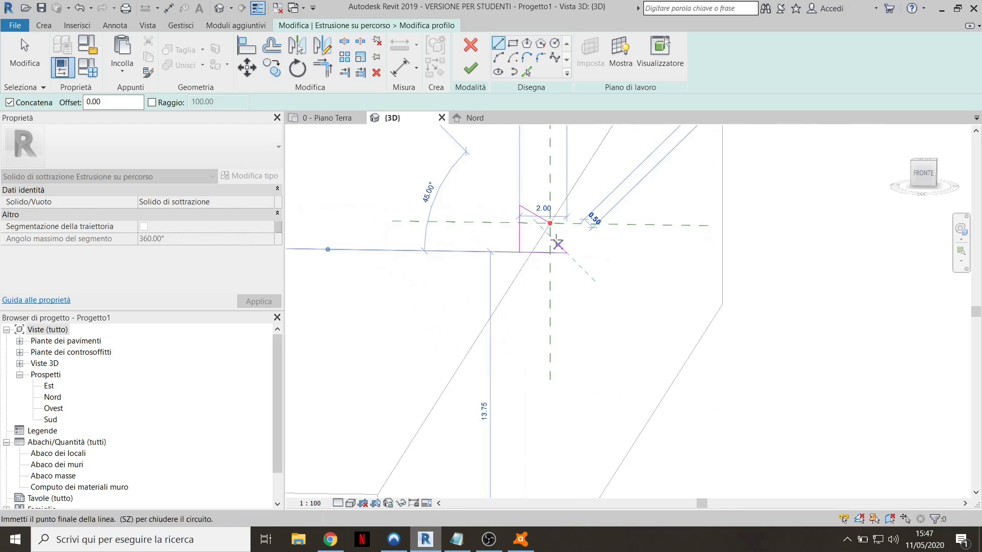
pyautogui.click(550, 223)
pyautogui.scroll(-2, 567, 224)
pyautogui.scroll(-2, 595, 210)
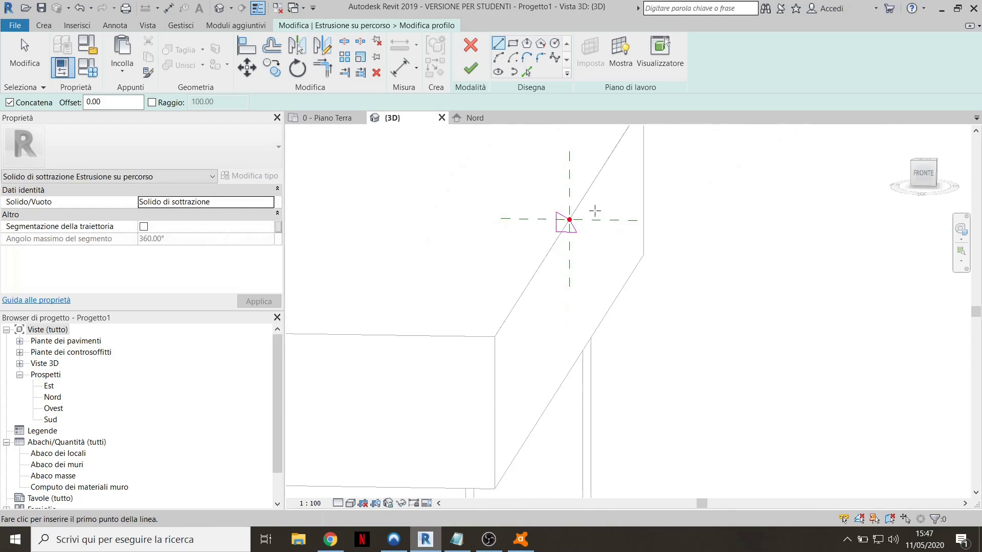
# Finish the profile and the void sweep to cut a groove along the bench seat's long edge
pyautogui.click(471, 68)
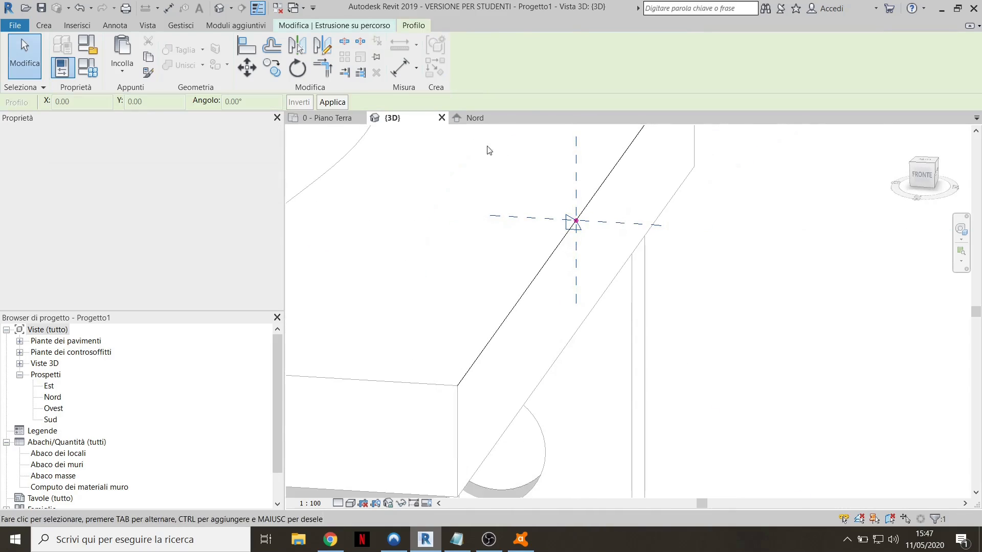
pyautogui.click(472, 76)
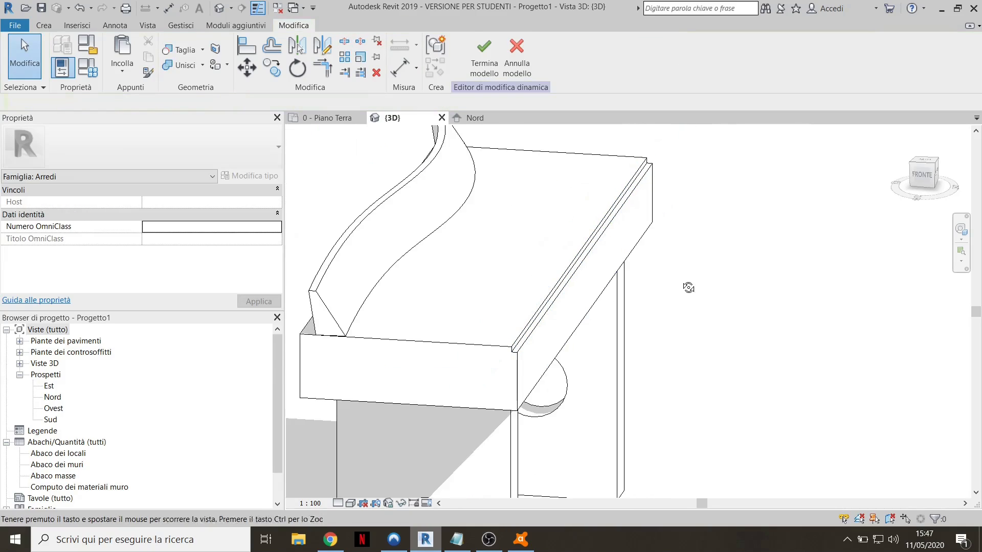
pyautogui.keyDown('shift'); pyautogui.moveTo(688, 287); pyautogui.dragTo(639, 321, button='middle'); pyautogui.keyUp('shift')
pyautogui.scroll(-3, 734, 370)
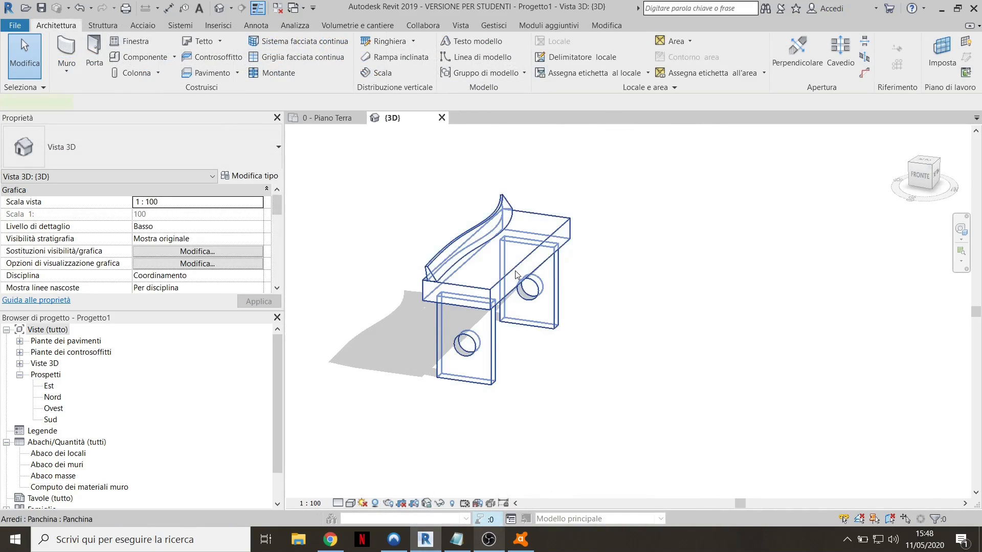
# Open the in-place bench model for editing and start a swept blend (Unione su percorso) with a sketched path
pyautogui.click(517, 275)
pyautogui.click(542, 62)
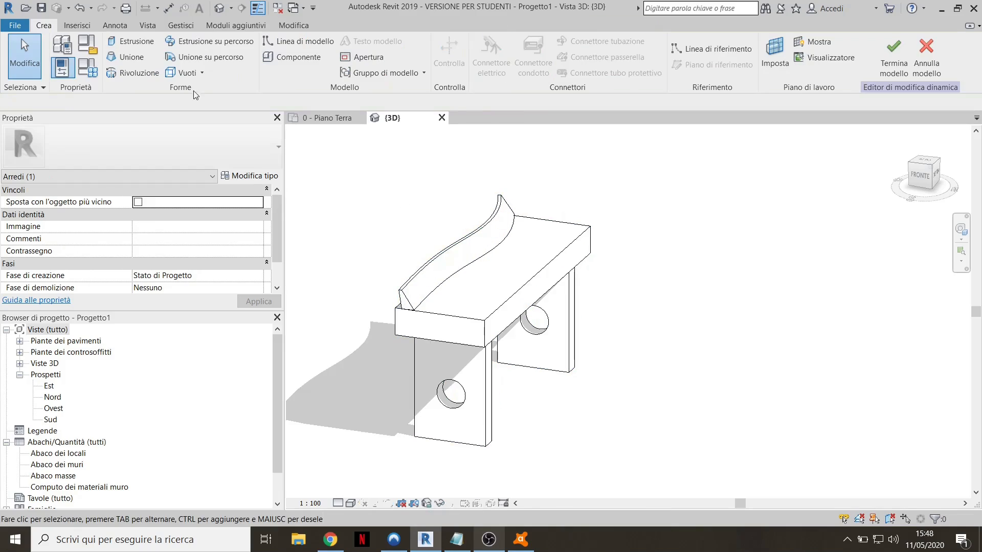
pyautogui.click(208, 57)
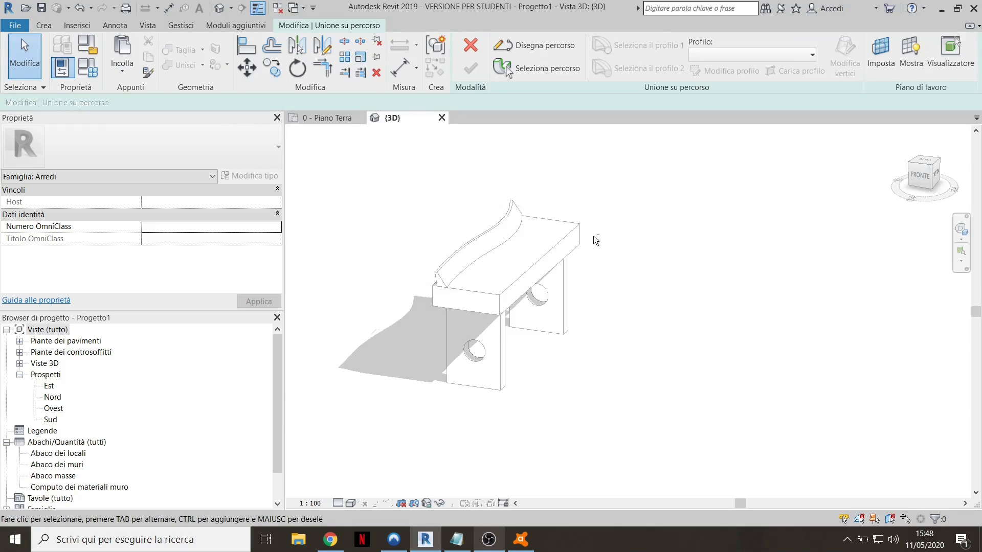
pyautogui.moveTo(594, 236)
pyautogui.keyDown('shift'); pyautogui.mouseDown(button='middle')
pyautogui.moveTo(587, 248)
pyautogui.moveTo(501, 255)
pyautogui.mouseUp(button='middle'); pyautogui.keyUp('shift')
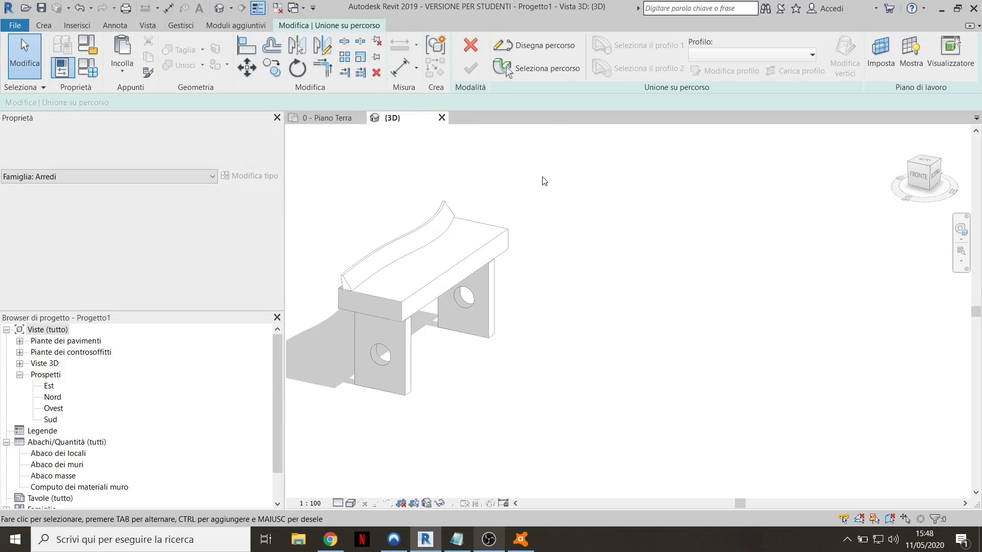
pyautogui.click(542, 50)
pyautogui.click(512, 422)
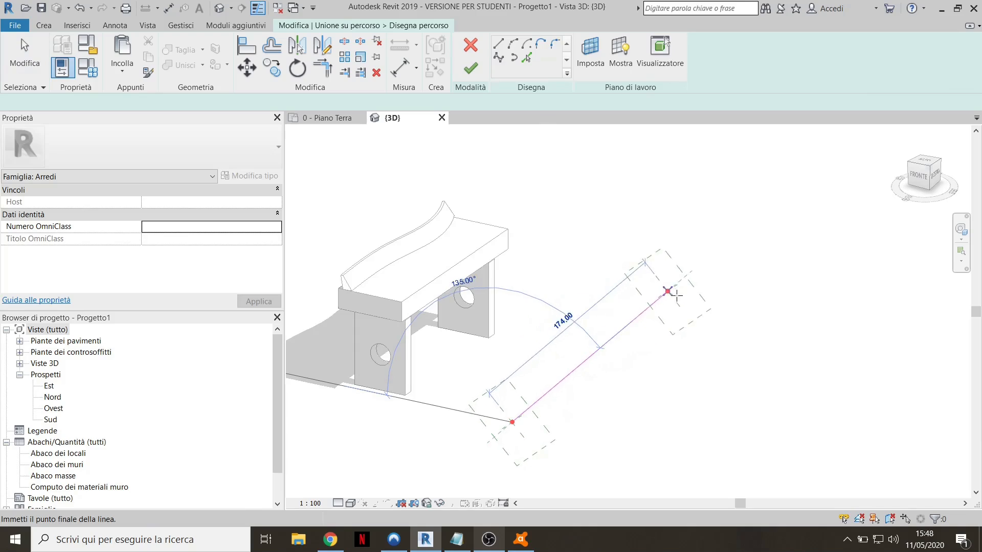
pyautogui.keyDown('shift'); pyautogui.moveTo(721, 274); pyautogui.dragTo(678, 325, button='middle'); pyautogui.keyUp('shift')
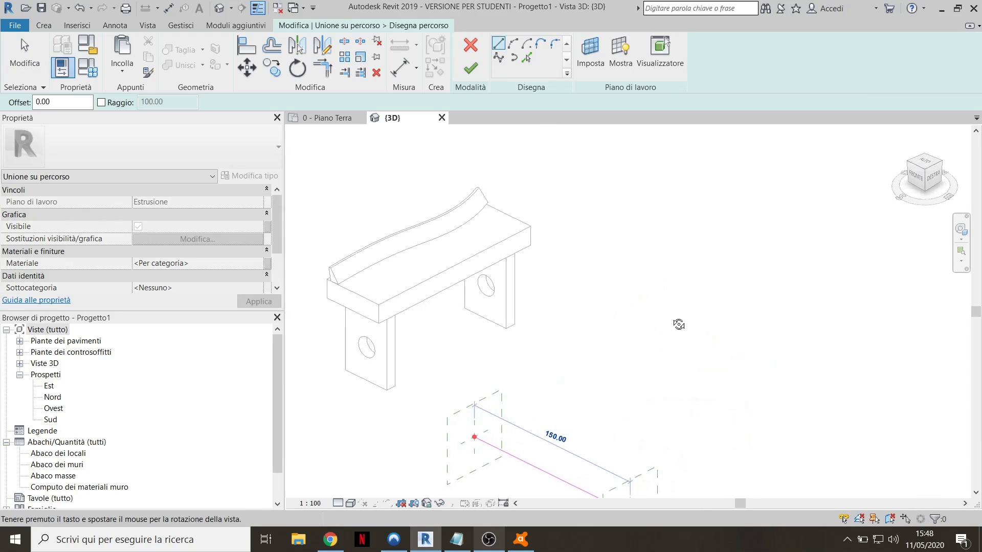
pyautogui.click(729, 323)
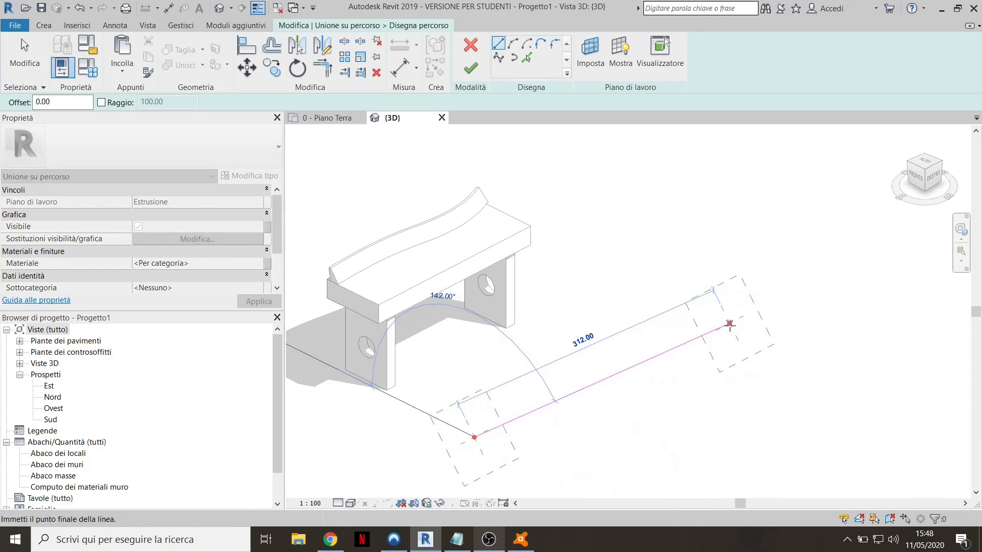
pyautogui.moveTo(692, 325)
pyautogui.keyDown('shift'); pyautogui.mouseDown(button='middle')
pyautogui.moveTo(726, 323)
pyautogui.moveTo(827, 213)
pyautogui.moveTo(713, 278)
pyautogui.moveTo(695, 276)
pyautogui.mouseUp(button='middle'); pyautogui.keyUp('shift')
pyautogui.press('Escape')
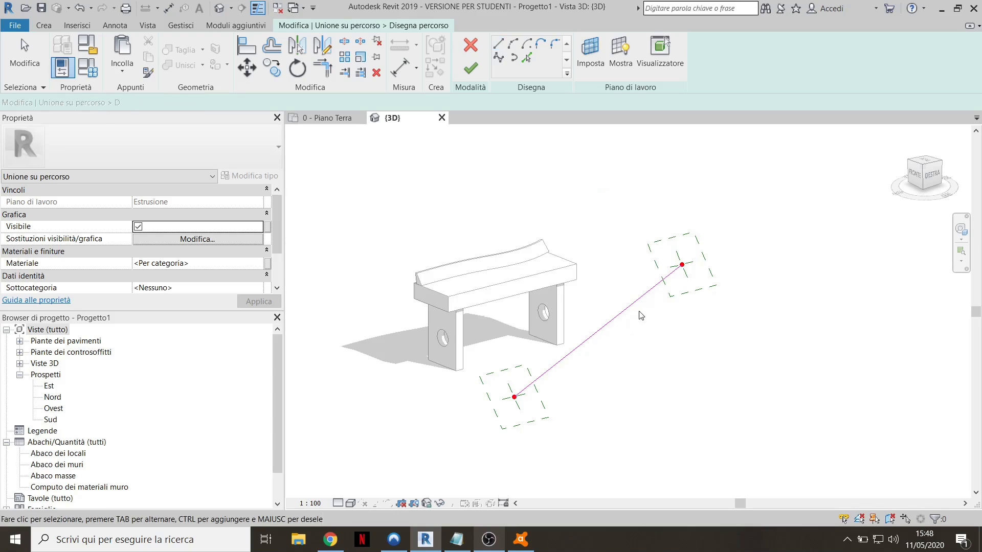
pyautogui.click(627, 308)
pyautogui.press('Delete')
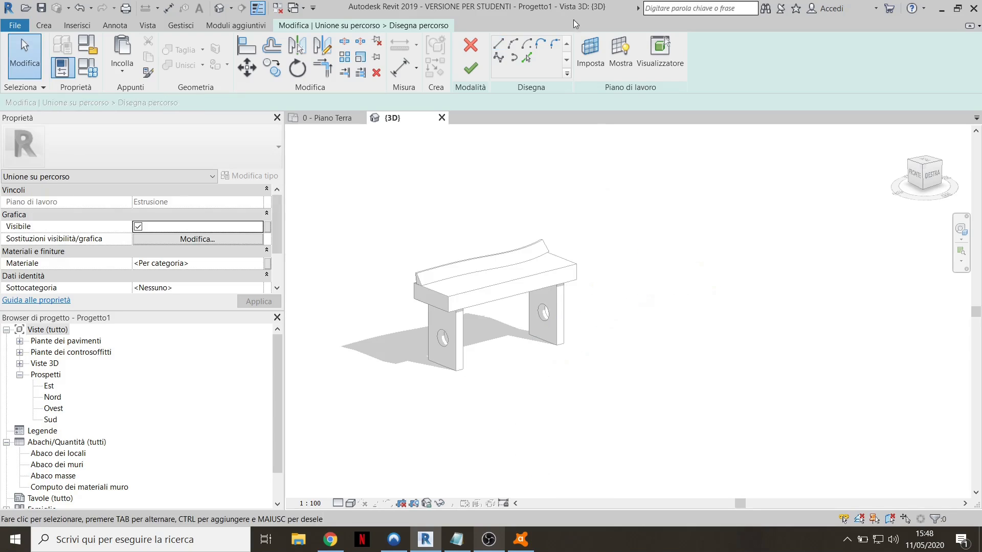
# Set the path's work plane to Livello : 0 - Piano Terra
pyautogui.click(590, 55)
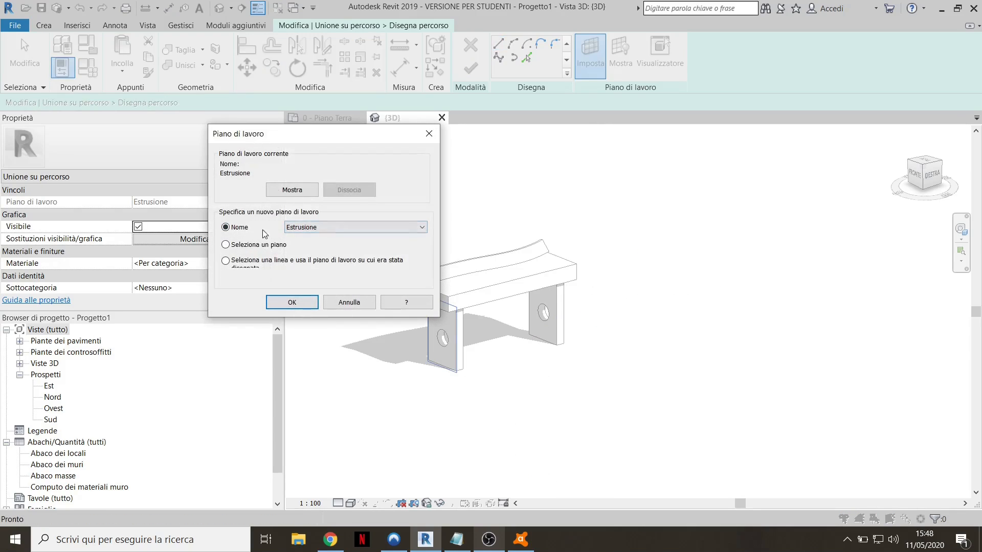
pyautogui.click(368, 227)
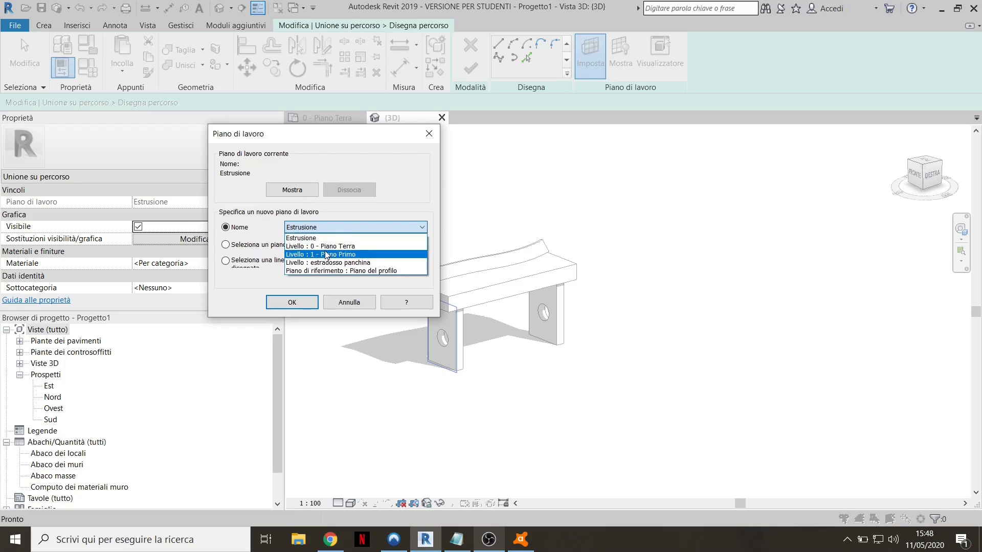
pyautogui.click(326, 246)
pyautogui.click(292, 302)
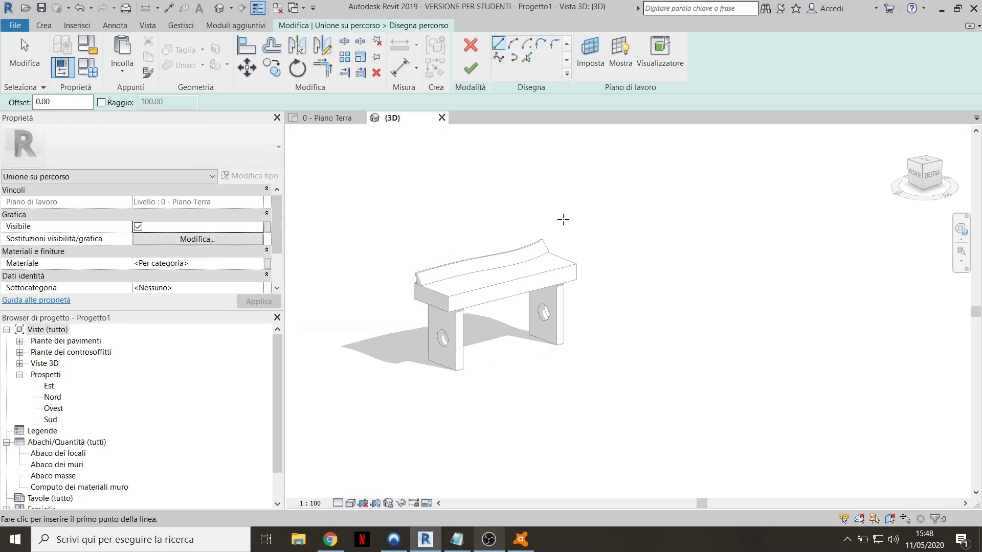
# Sketch a straight path line on the ground beside the bench, running roughly along its length, and finish the path
pyautogui.keyDown('shift'); pyautogui.moveTo(574, 232); pyautogui.dragTo(521, 197, button='middle'); pyautogui.keyUp('shift')
pyautogui.click(553, 390)
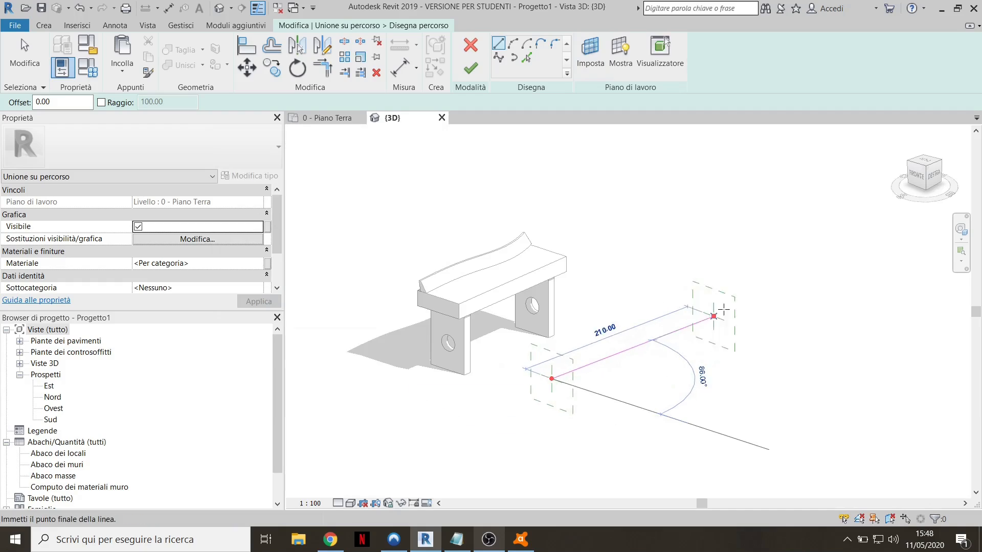
pyautogui.click(719, 287)
pyautogui.scroll(2, 541, 343)
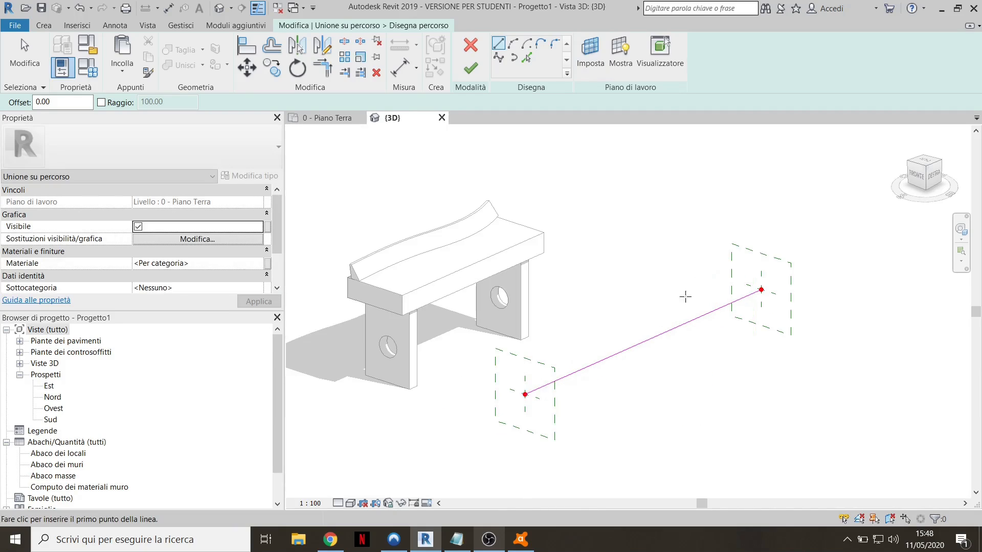
pyautogui.click(471, 70)
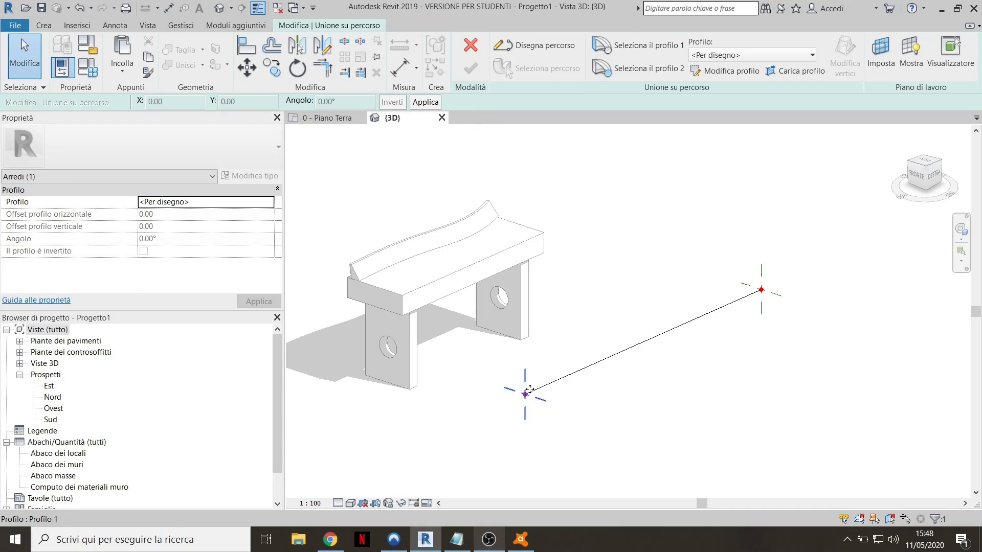
# Sketch a circle of about 36.00 radius centred on the path's start point as profile 1 and finish the profile
pyautogui.click(648, 49)
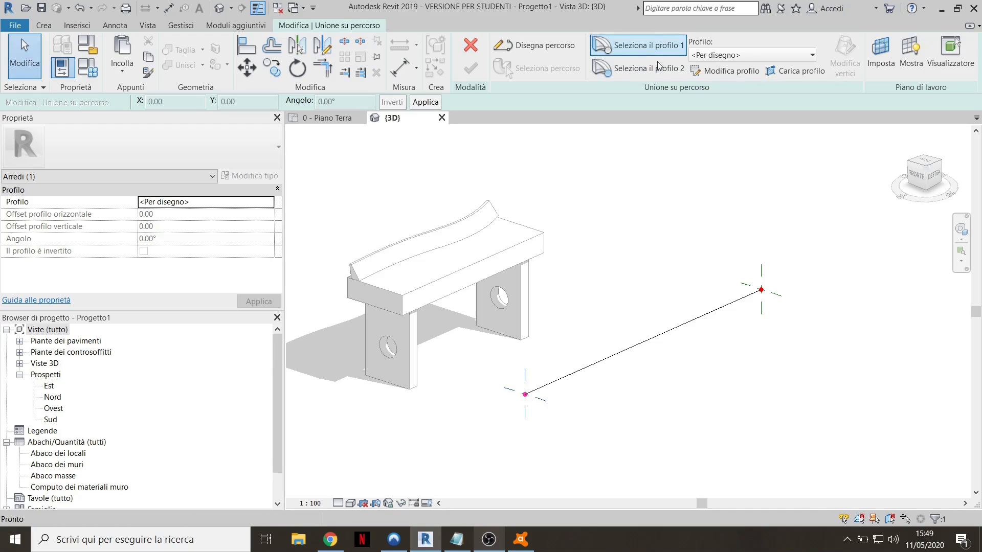
pyautogui.click(712, 73)
pyautogui.click(554, 43)
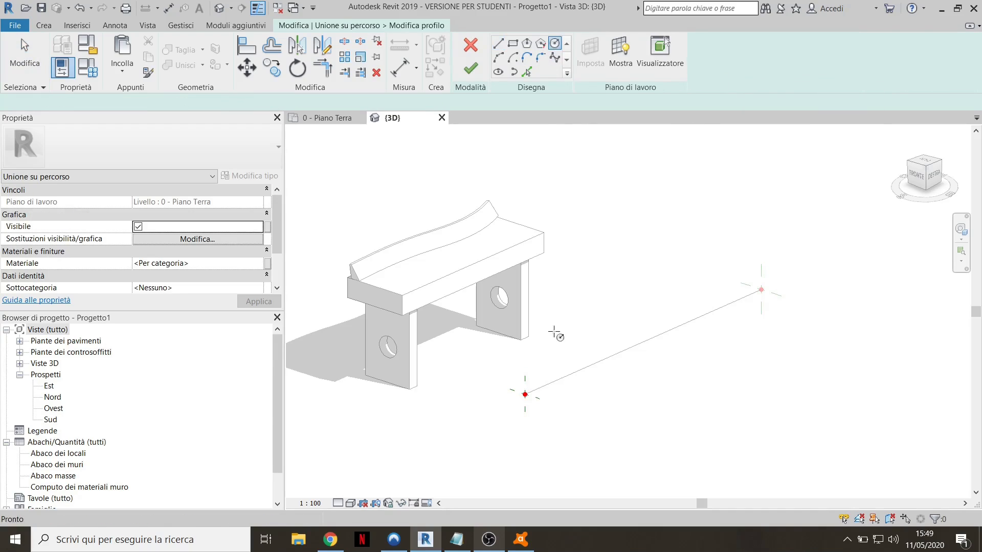
pyautogui.keyDown('shift'); pyautogui.moveTo(537, 362); pyautogui.dragTo(537, 389, button='middle'); pyautogui.keyUp('shift')
pyautogui.click(534, 393)
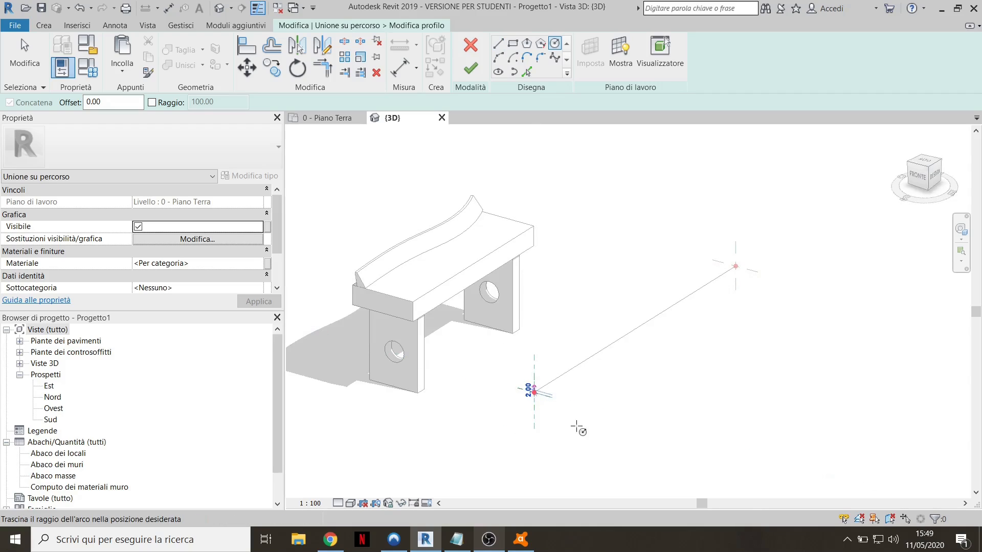
pyautogui.click(568, 438)
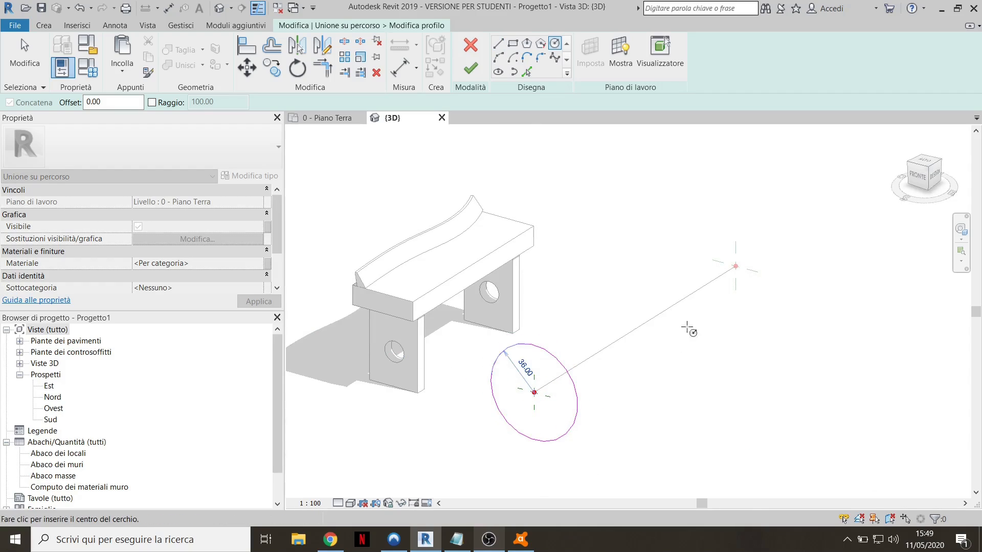
pyautogui.click(466, 71)
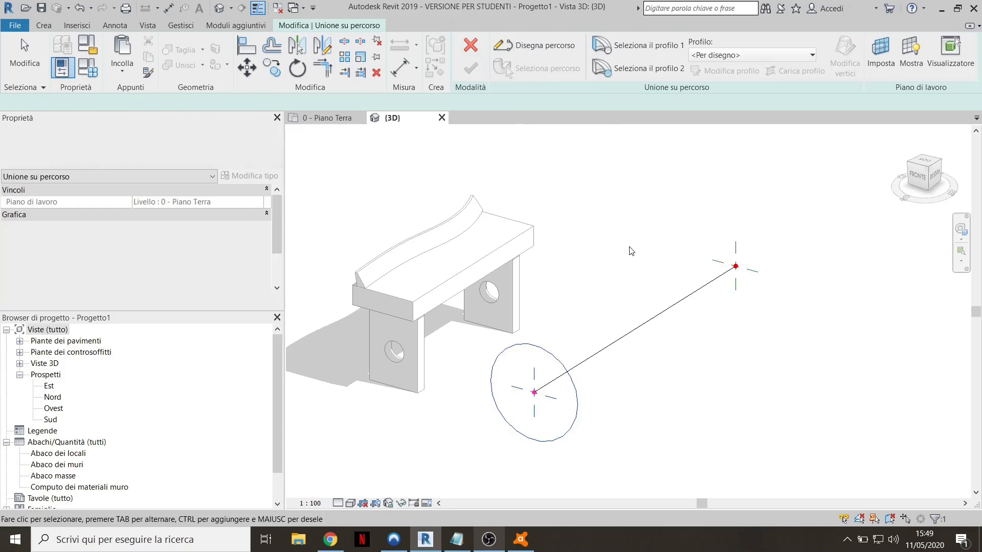
# Sketch profile 2 at the path's far end as a rectangle about 82.00 wide and 68.00 high, with its base on the path point
pyautogui.click(644, 72)
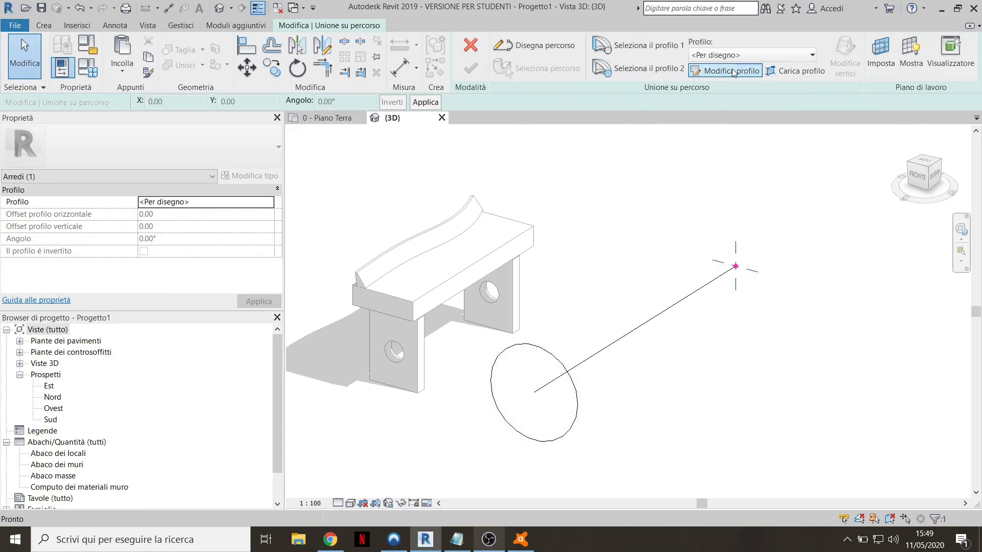
pyautogui.click(732, 70)
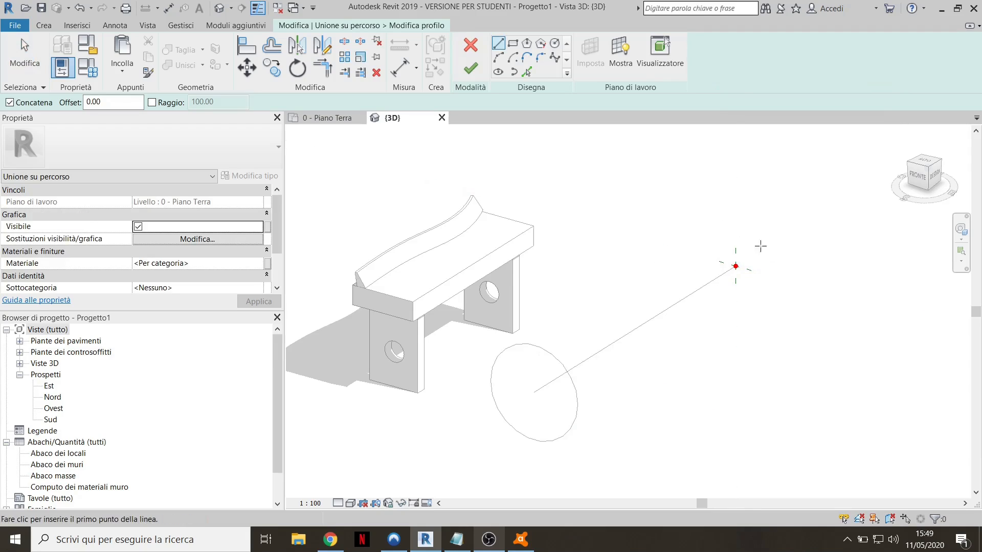
pyautogui.click(735, 265)
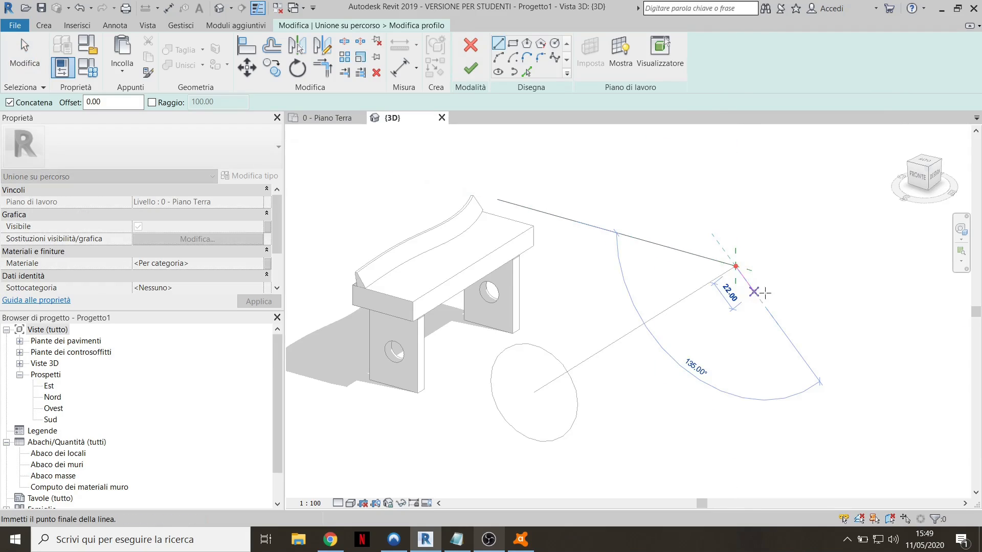
pyautogui.click(788, 281)
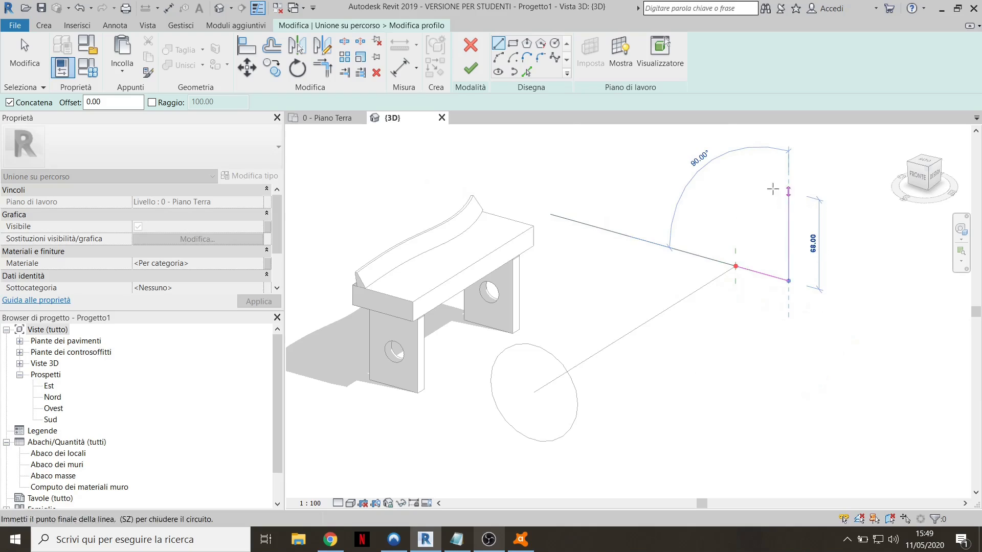
pyautogui.click(774, 190)
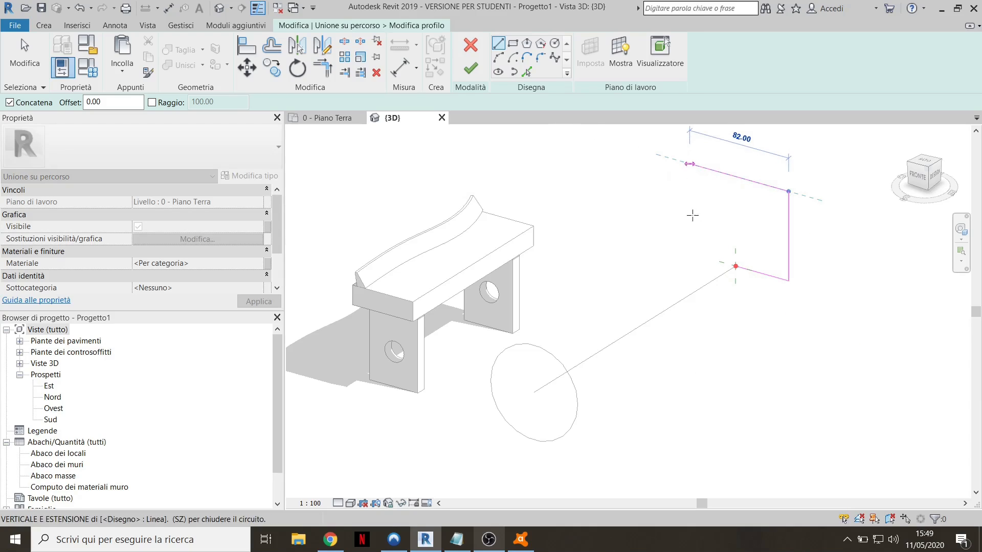
pyautogui.click(690, 164)
pyautogui.click(690, 253)
pyautogui.press('Escape')
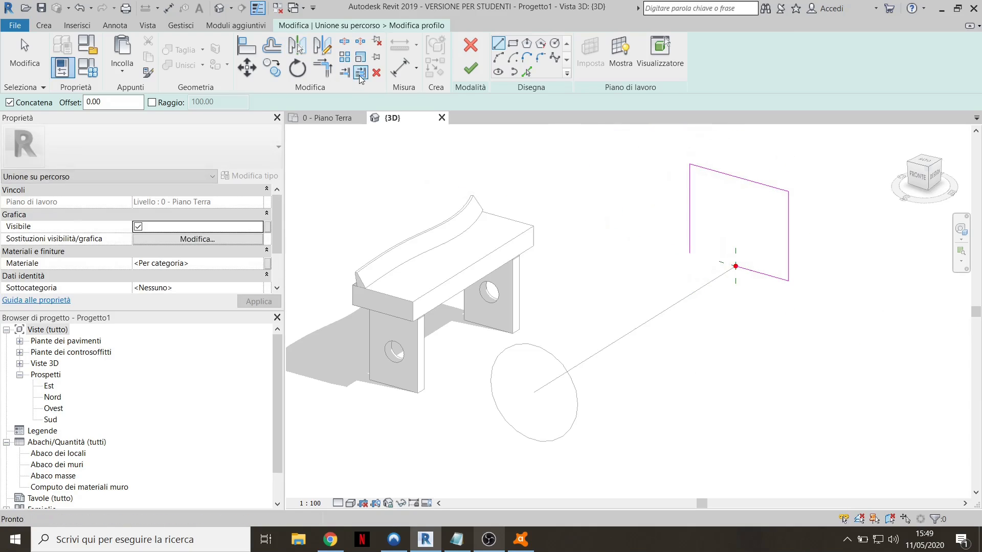
# Extend the base line to close the rectangle's open corner, then finish profile 2 and the swept blend
pyautogui.click(360, 73)
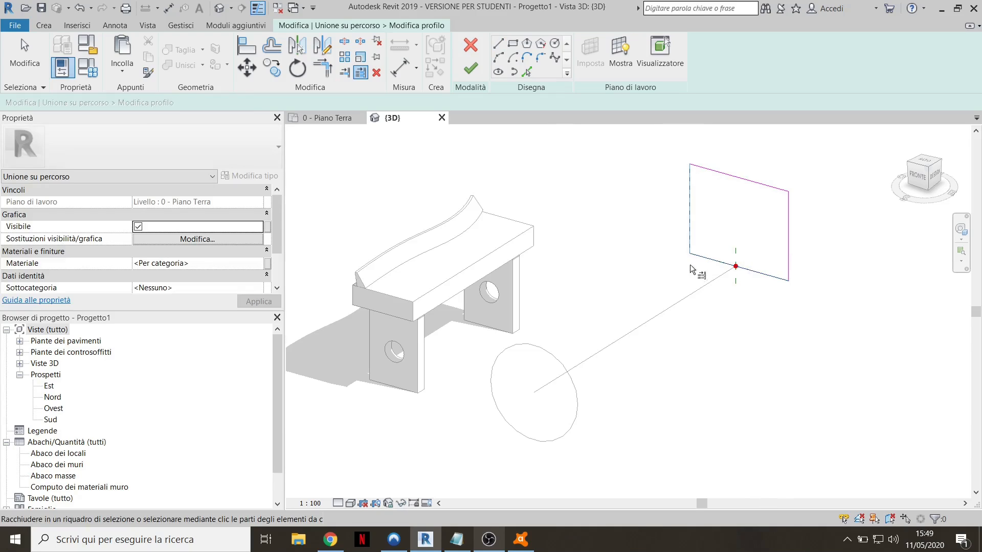
pyautogui.press('Escape')
pyautogui.moveTo(691, 270)
pyautogui.keyDown('shift'); pyautogui.mouseDown(button='middle')
pyautogui.moveTo(780, 195)
pyautogui.moveTo(747, 232)
pyautogui.moveTo(690, 265)
pyautogui.moveTo(683, 286)
pyautogui.mouseUp(button='middle'); pyautogui.keyUp('shift')
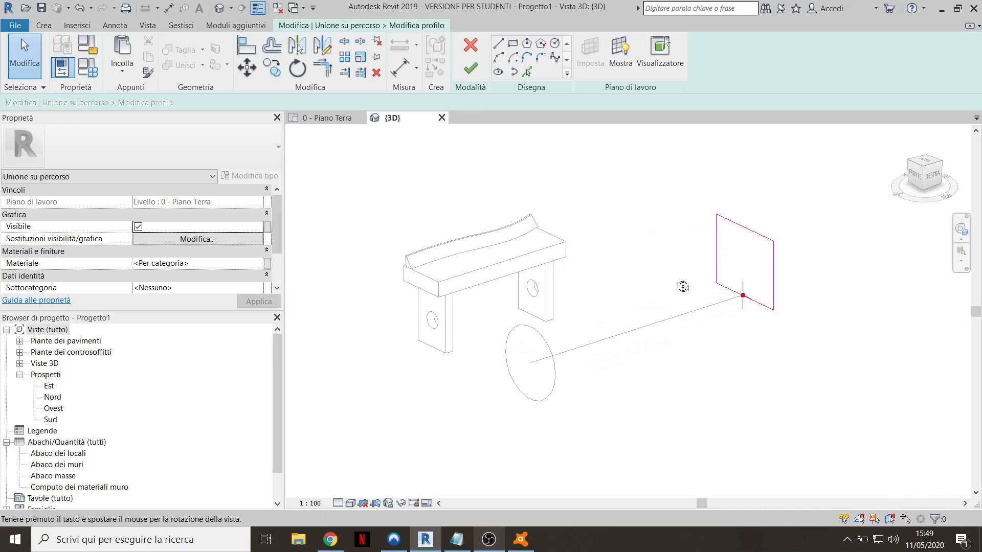
pyautogui.click(470, 68)
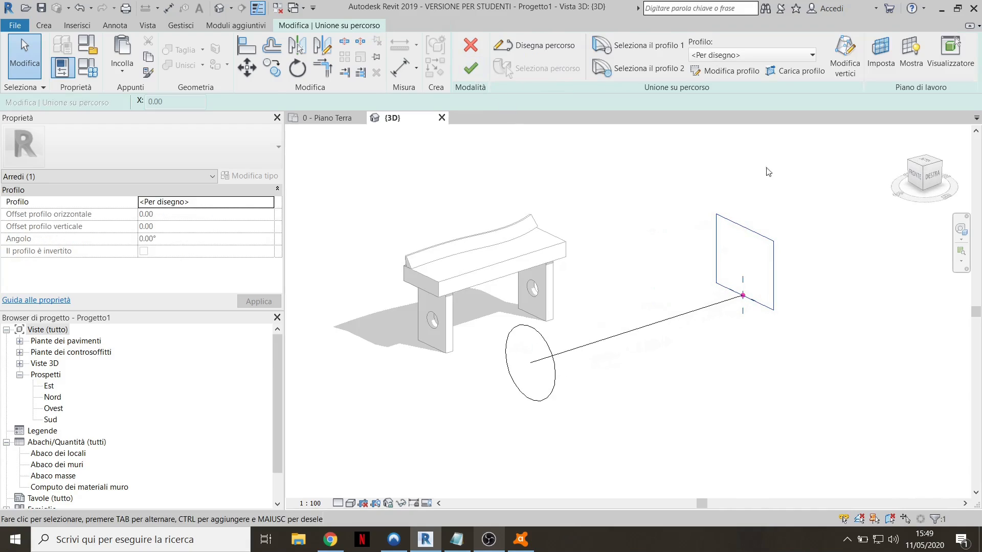
pyautogui.click(476, 72)
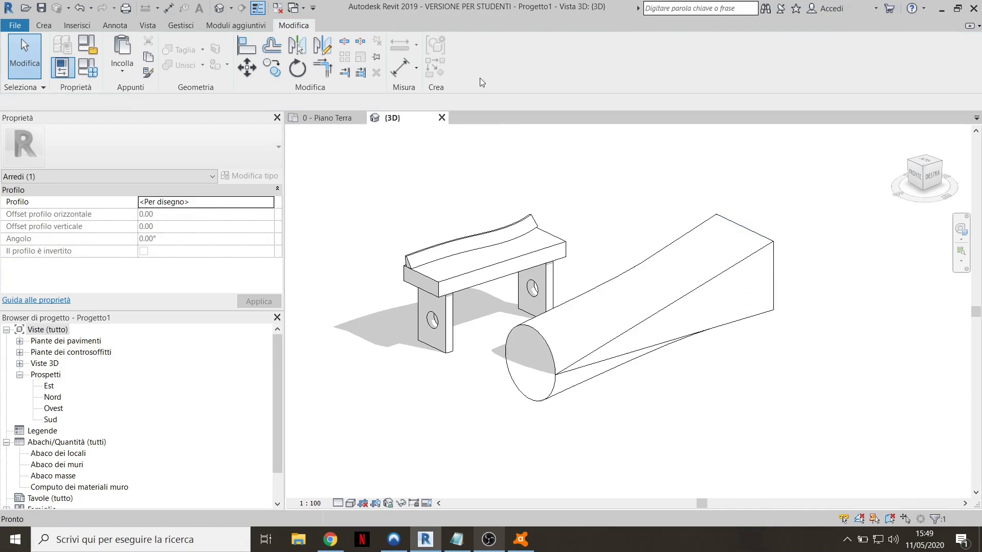
pyautogui.keyDown('shift'); pyautogui.moveTo(689, 241); pyautogui.dragTo(567, 406, button='middle'); pyautogui.keyUp('shift')
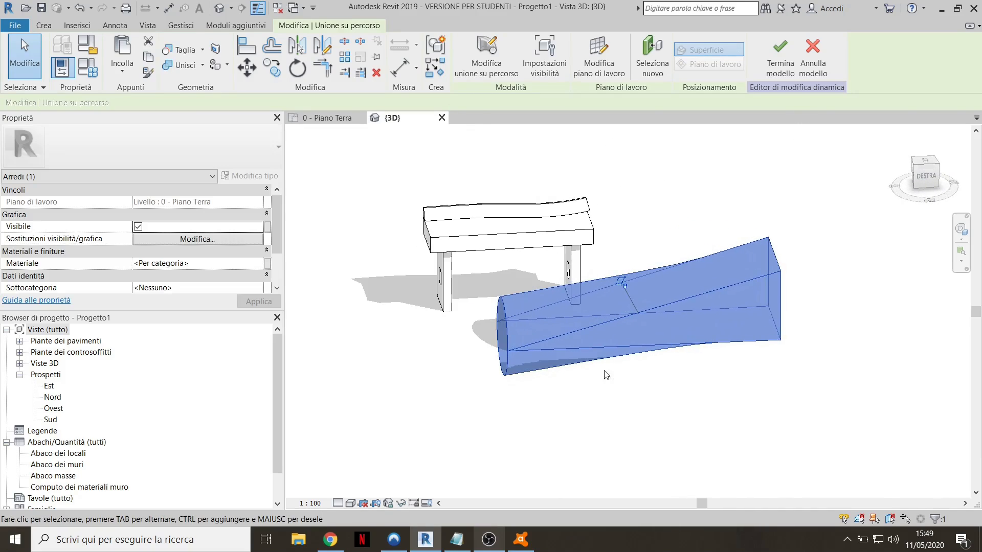
# Start a revolve and draw a straight axis line about 320 long beside the swept blend, roughly parallel to it
pyautogui.click(627, 370)
pyautogui.keyDown('shift'); pyautogui.moveTo(716, 377); pyautogui.dragTo(816, 393, button='middle'); pyautogui.keyUp('shift')
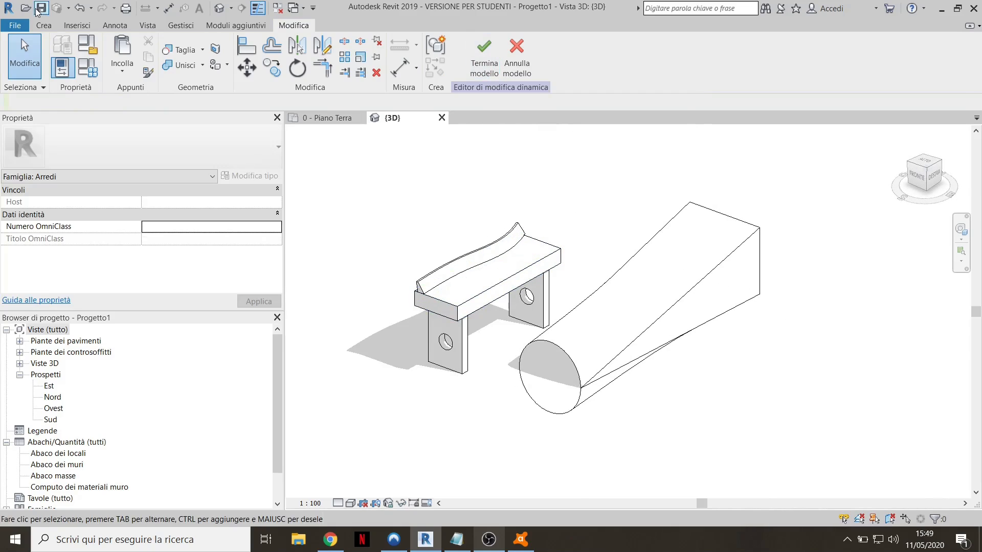
pyautogui.click(44, 25)
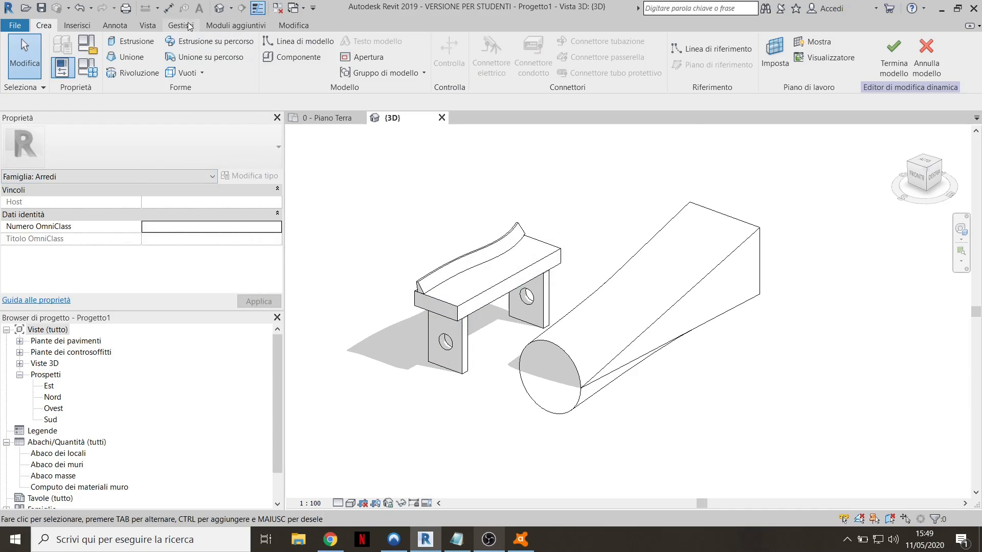
pyautogui.click(128, 74)
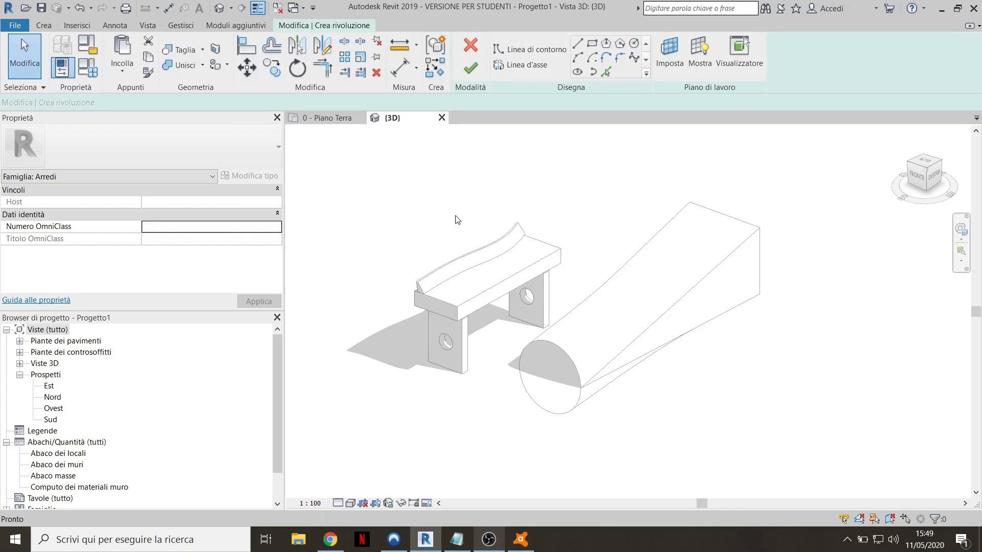
pyautogui.scroll(-3, 455, 217)
pyautogui.keyDown('shift'); pyautogui.moveTo(509, 204); pyautogui.dragTo(476, 247, button='middle'); pyautogui.keyUp('shift')
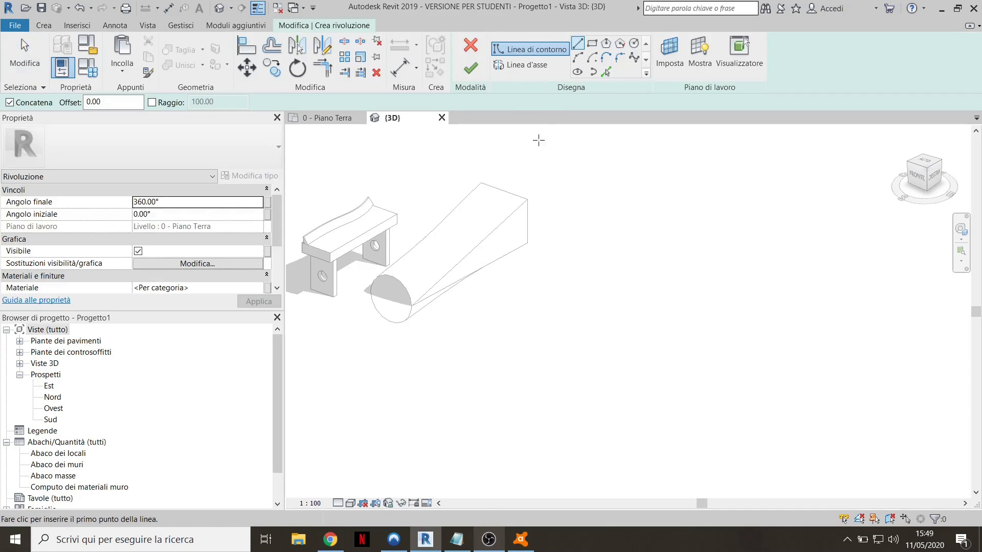
pyautogui.click(532, 68)
pyautogui.click(527, 331)
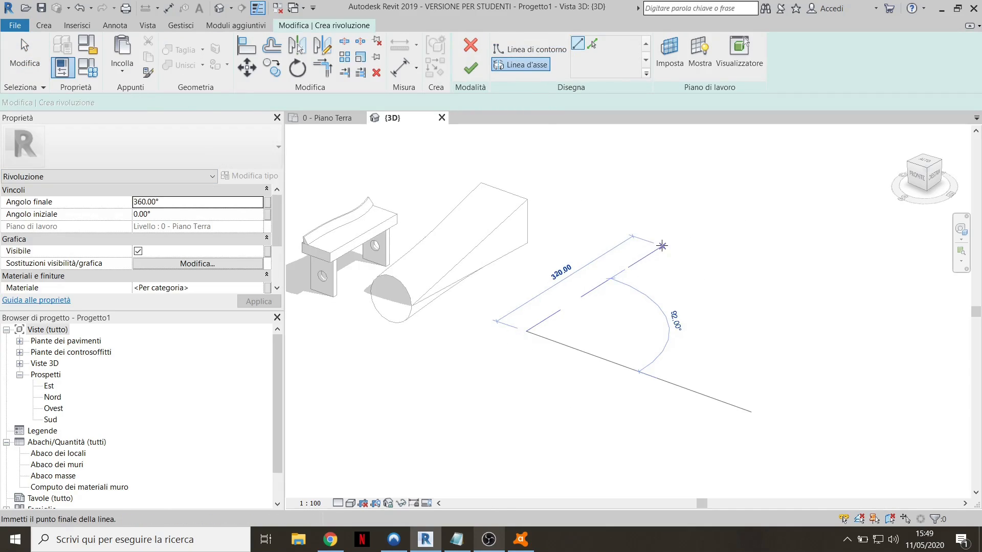
pyautogui.click(664, 247)
pyautogui.click(625, 233)
pyautogui.scroll(1, 613, 240)
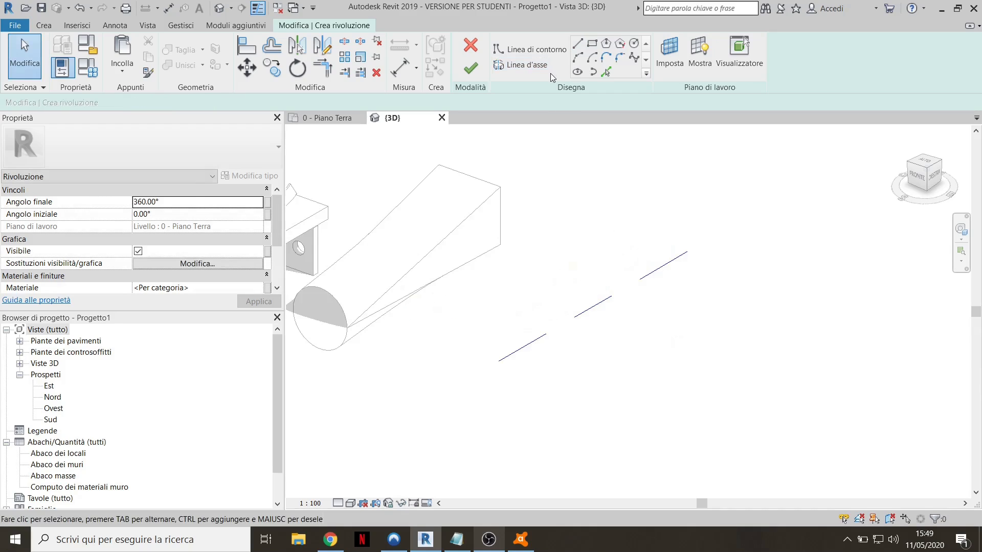
# Sketch a closed four-sided boundary alongside the axis, with its outer side about 190 long, and finish the revolve
pyautogui.click(537, 54)
pyautogui.click(664, 286)
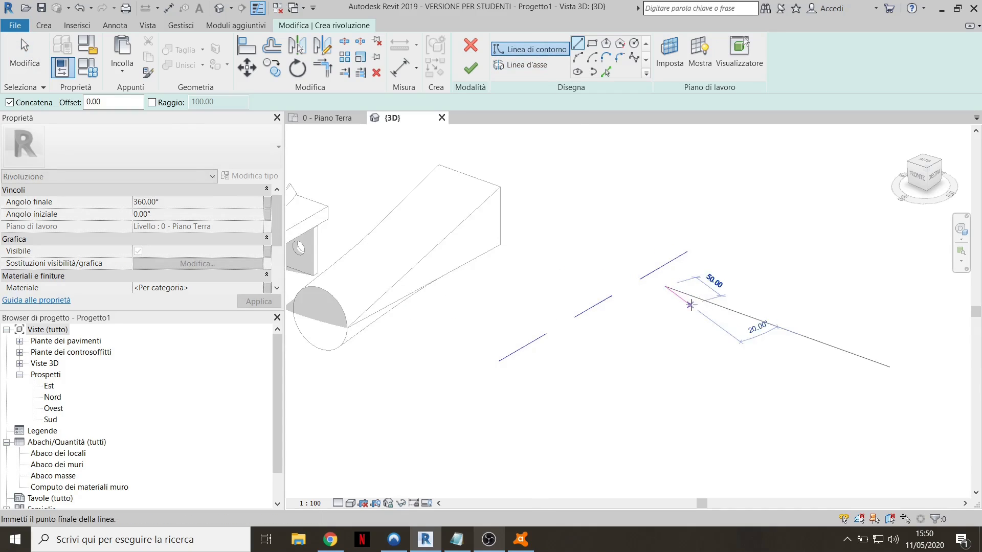
pyautogui.click(624, 353)
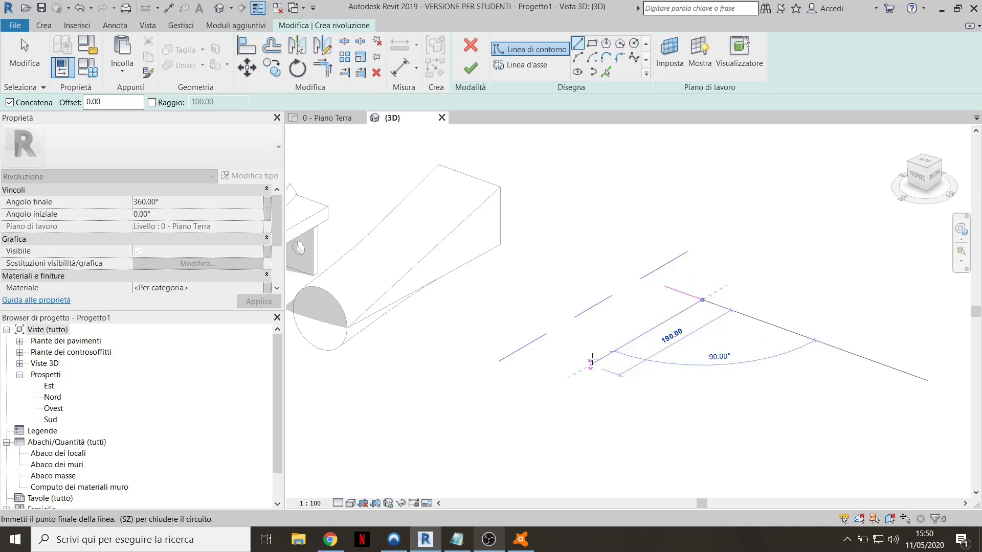
pyautogui.click(592, 361)
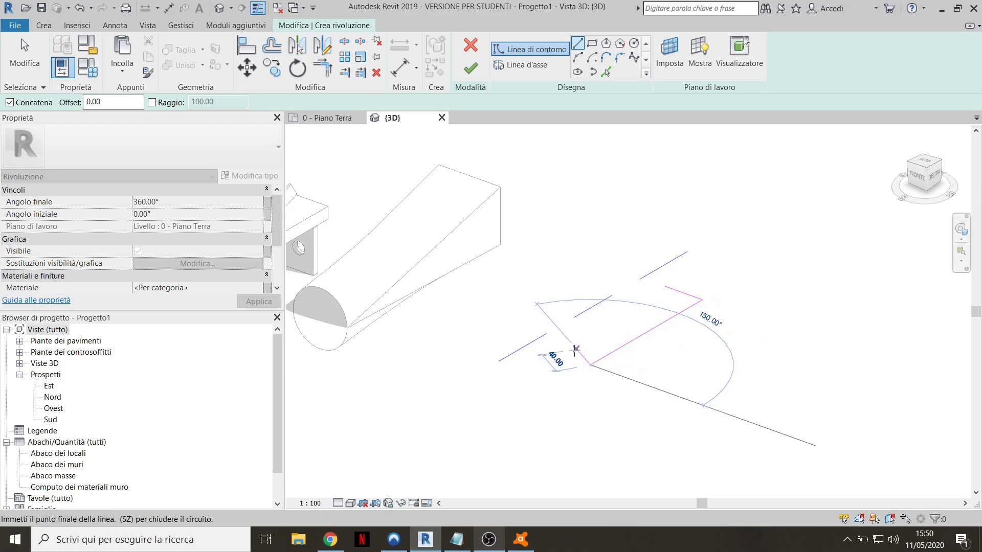
pyautogui.click(610, 311)
pyautogui.click(664, 285)
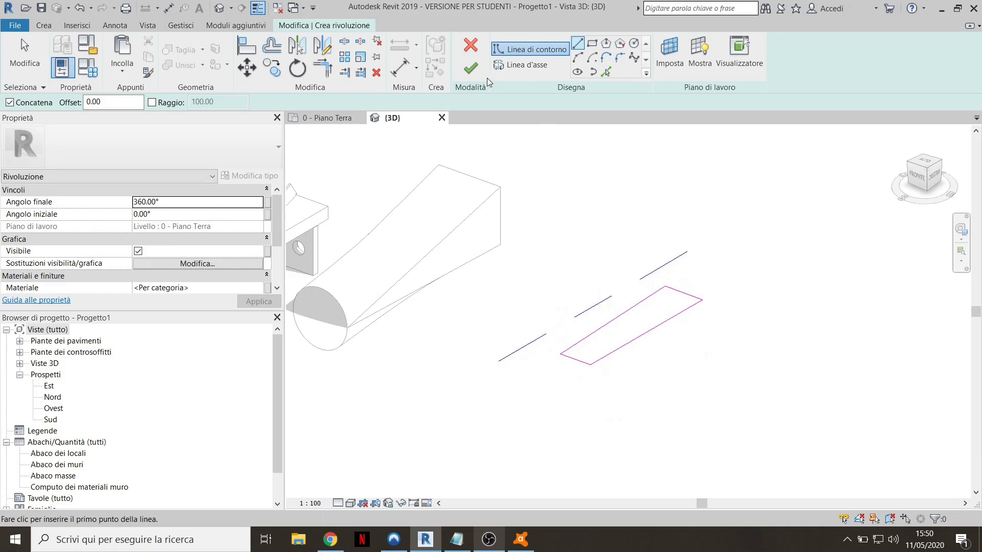
pyautogui.click(471, 68)
pyautogui.press('Escape')
pyautogui.scroll(-2, 609, 255)
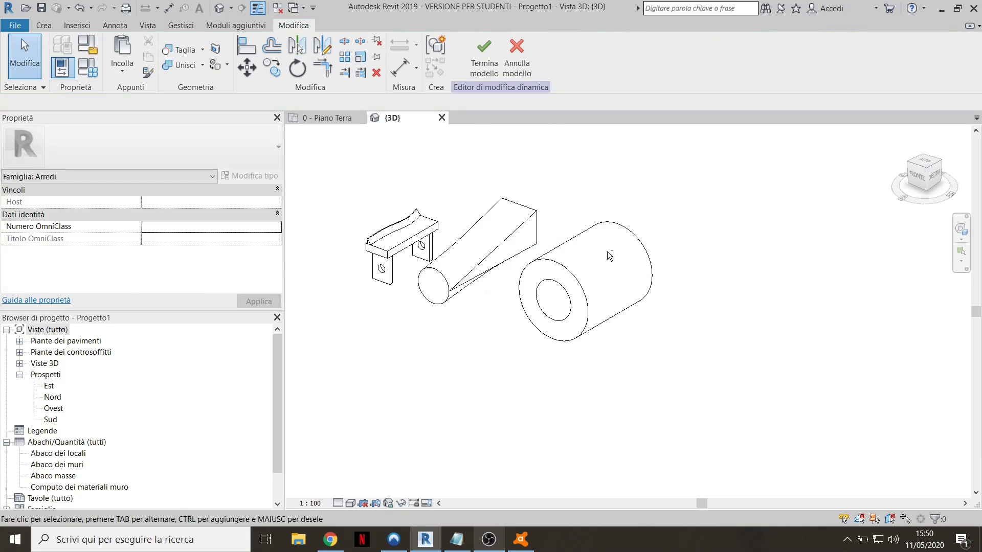
# Look over the bench, swept blend and revolved solid, and finish the in-place model
pyautogui.keyDown('shift'); pyautogui.moveTo(610, 256); pyautogui.dragTo(412, 199, button='middle'); pyautogui.keyUp('shift')
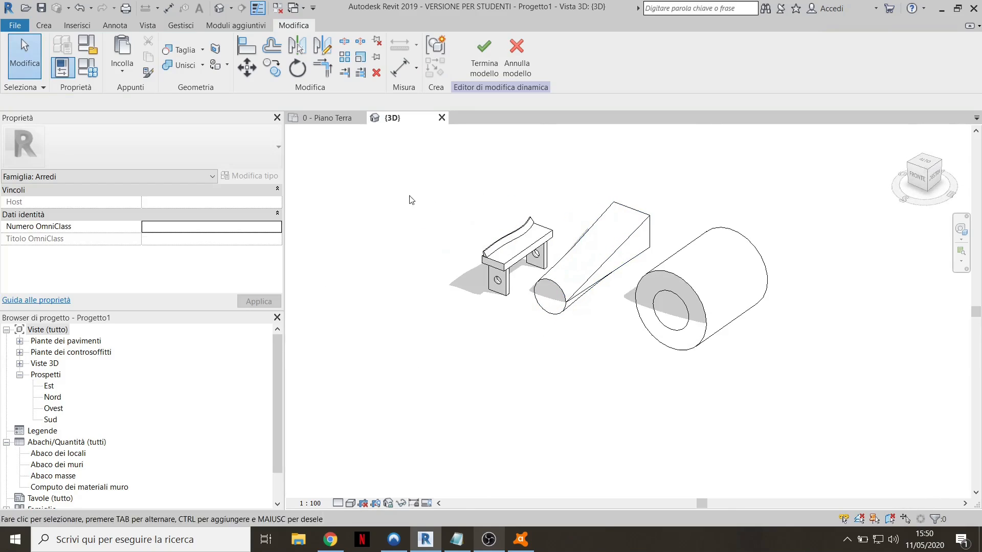
pyautogui.moveTo(552, 263); pyautogui.dragTo(510, 272, button='middle')
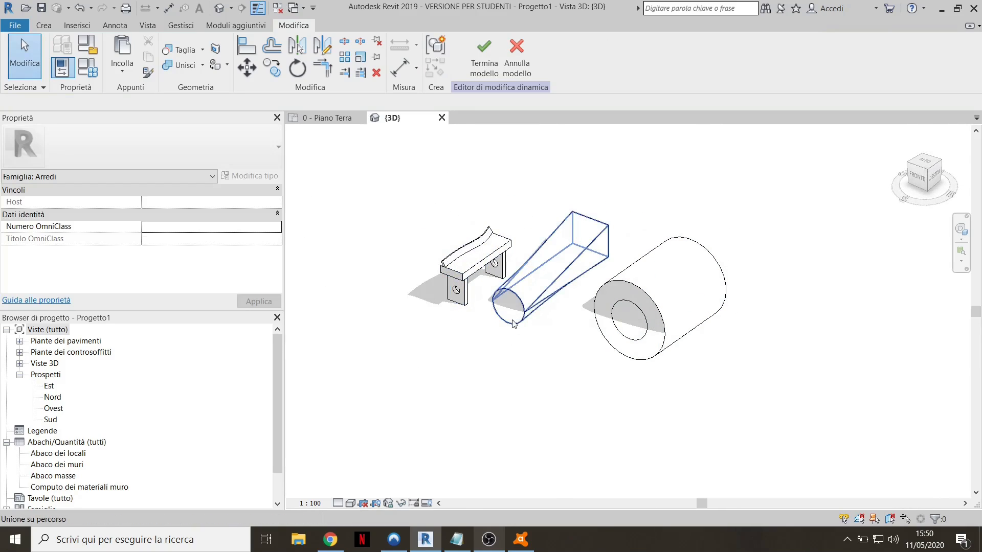
pyautogui.keyDown('shift'); pyautogui.moveTo(548, 299); pyautogui.dragTo(484, 271, button='middle'); pyautogui.keyUp('shift')
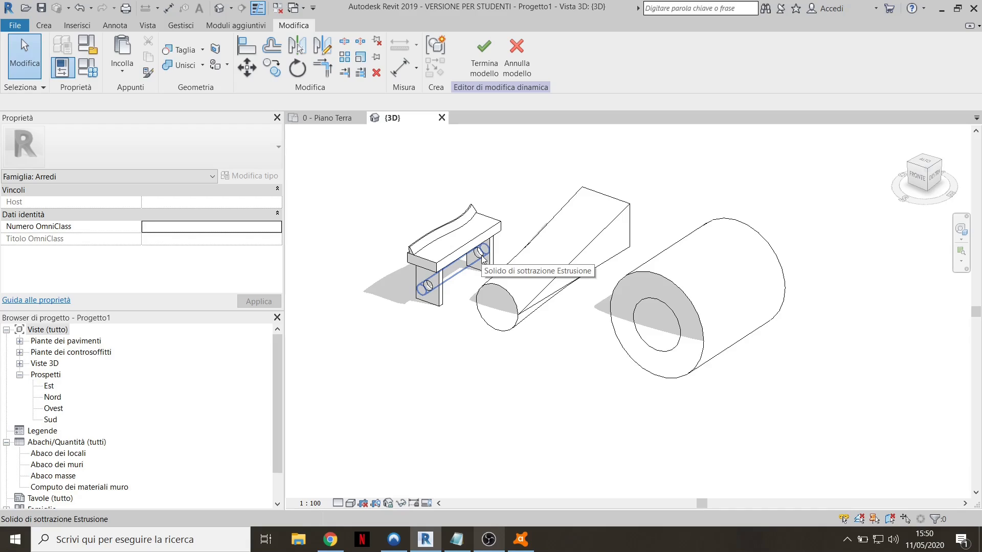
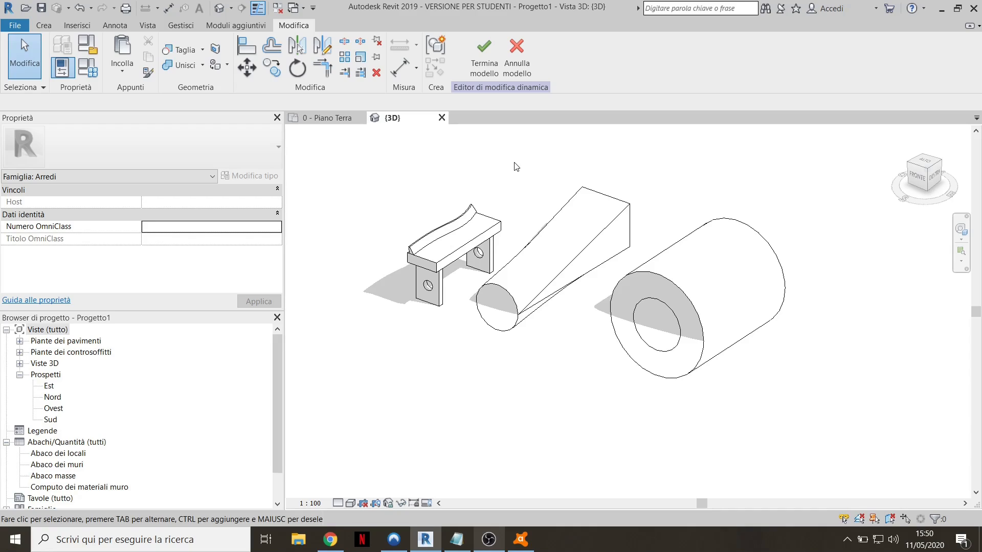
pyautogui.click(480, 65)
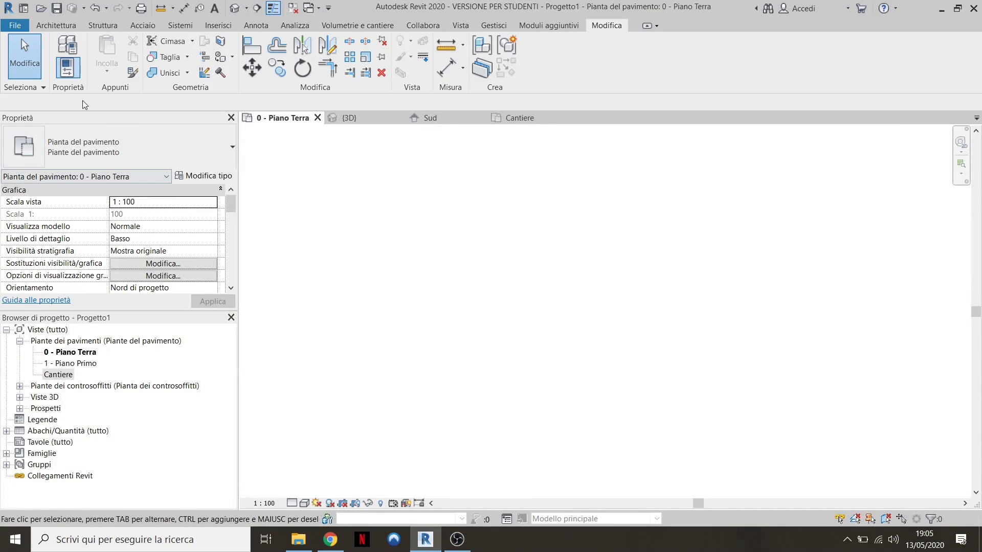
# Switch the mass display to Mostra massa in base a impostazioni vista
pyautogui.click(359, 26)
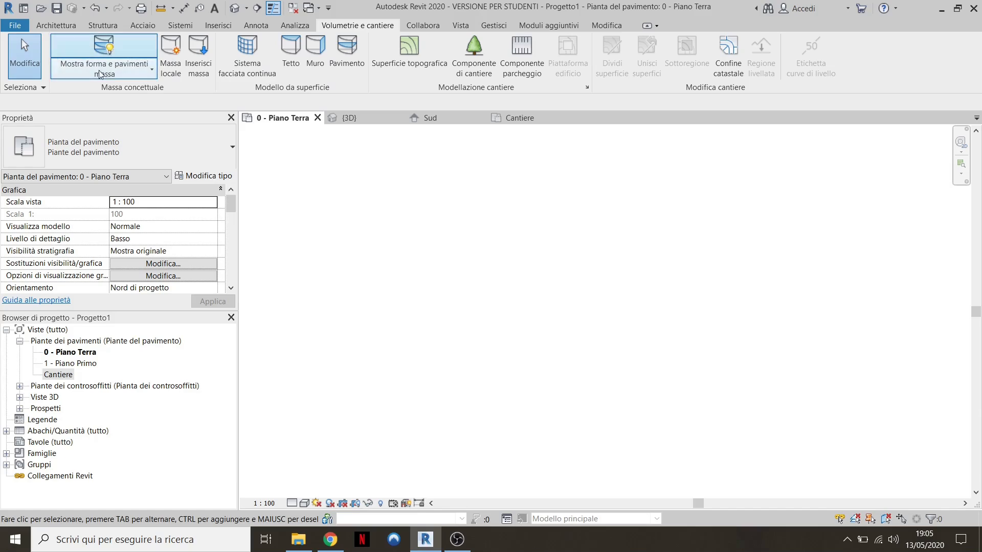
pyautogui.click(121, 72)
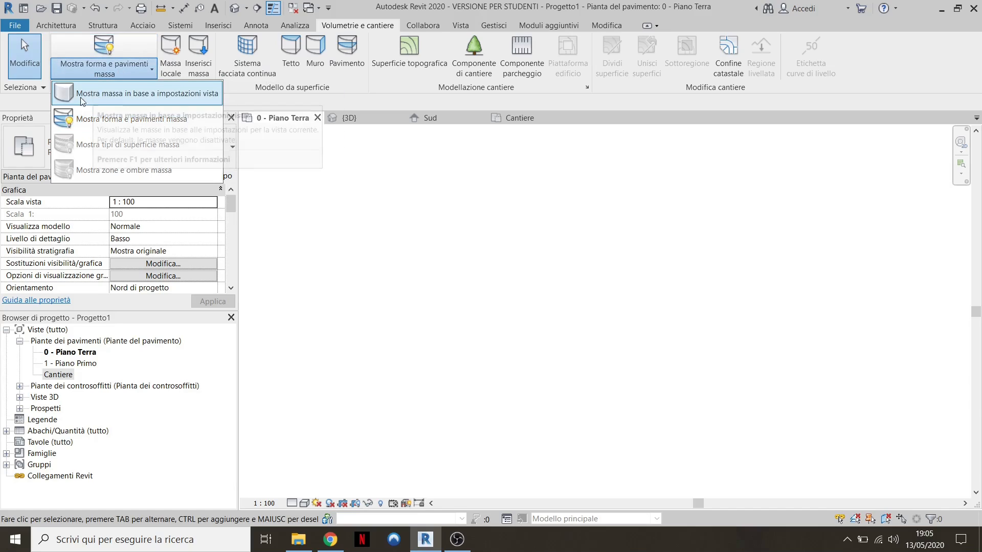
pyautogui.click(177, 94)
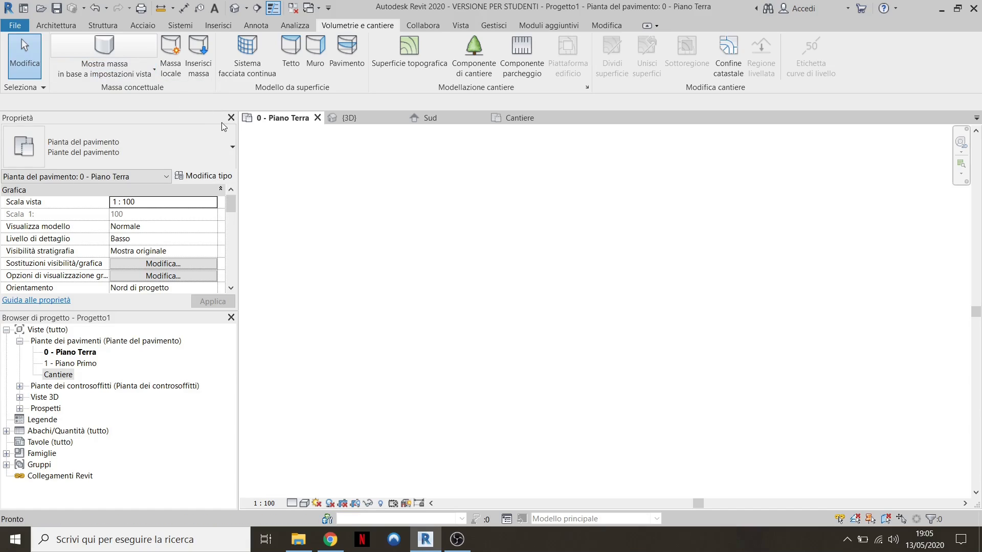
# Start an in-place mass, dismiss the mass visibility notice, and enter a name beginning with progetto
pyautogui.click(174, 54)
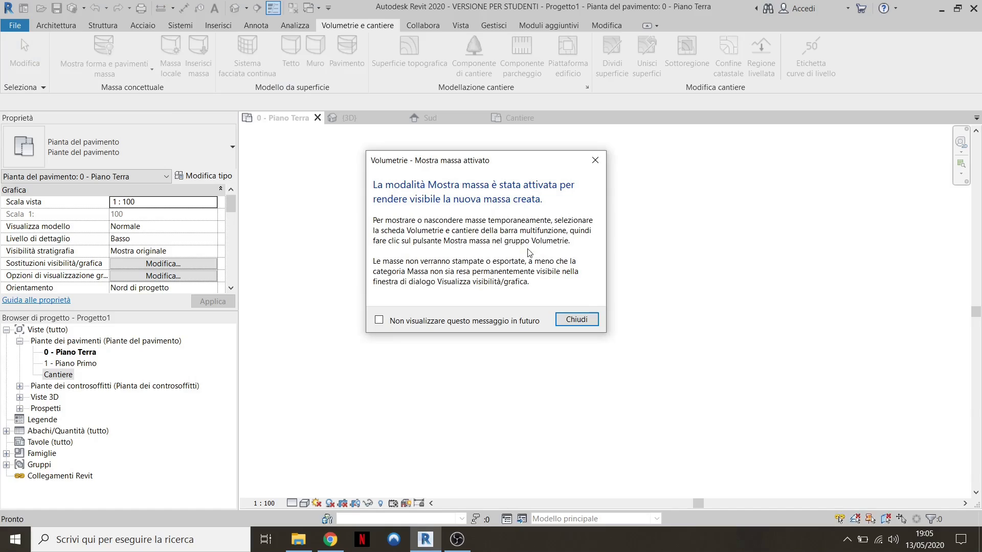
pyautogui.press('Return')
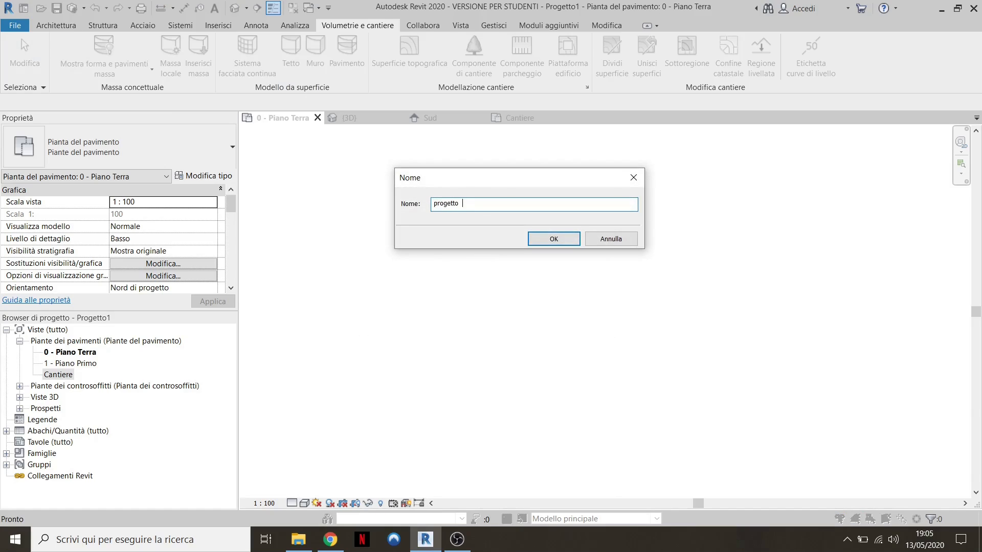
pyautogui.click(555, 239)
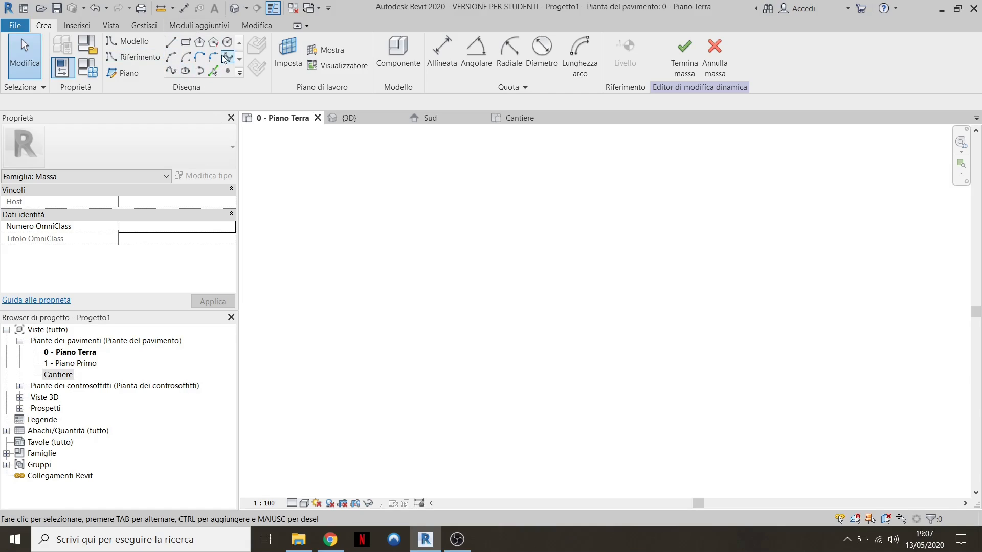
# Draw a model-line rectangle with short sides about 6.00 on the 0 - Piano Terra plan
pyautogui.click(186, 43)
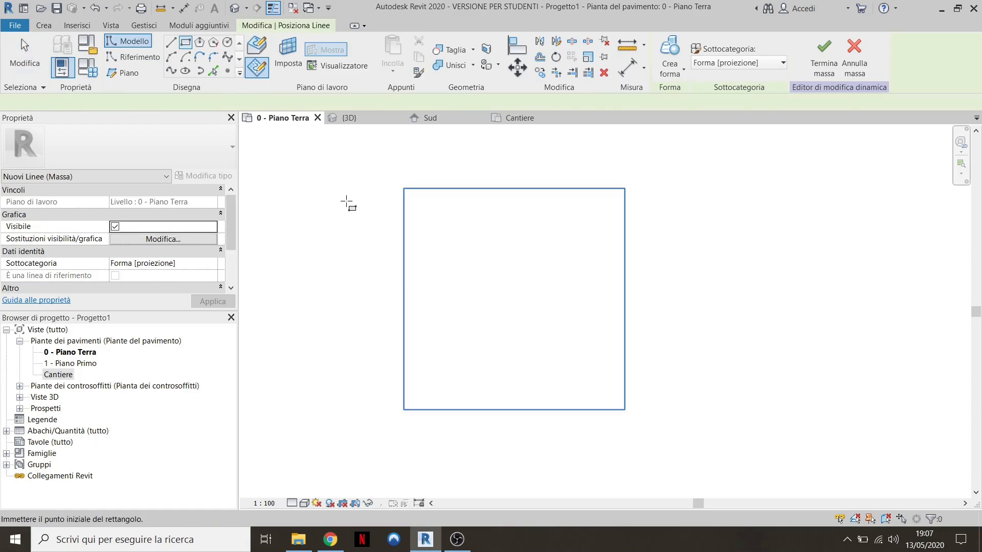
pyautogui.click(474, 280)
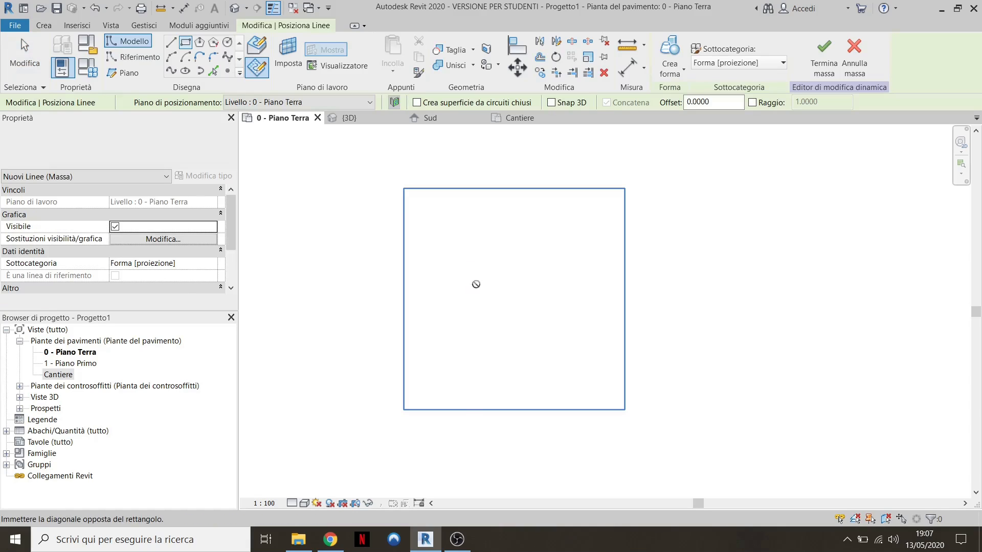
pyautogui.click(558, 312)
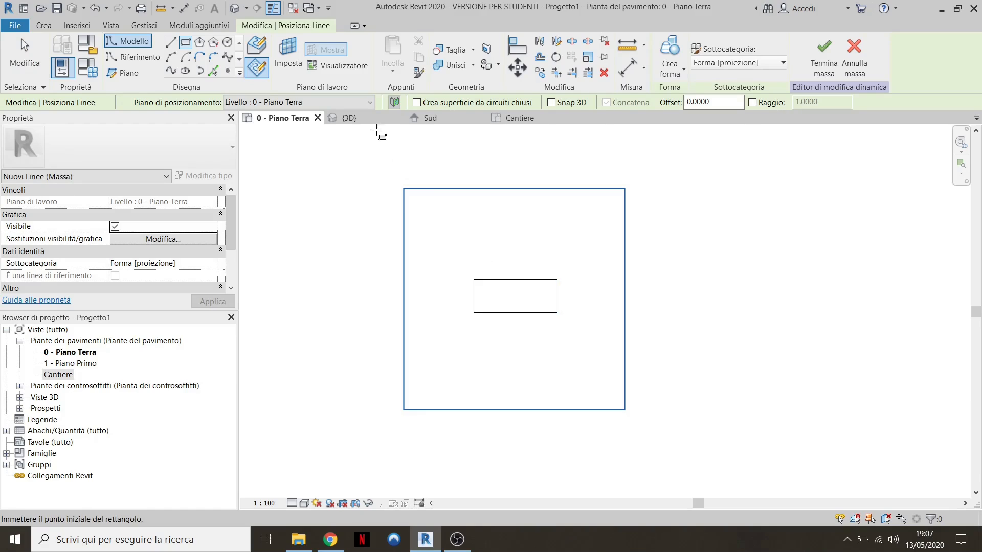
# In the 3D view, create a solid form from the four lines of the rectangle
pyautogui.click(358, 118)
pyautogui.keyDown('shift'); pyautogui.moveTo(440, 204); pyautogui.dragTo(369, 254, button='middle'); pyautogui.keyUp('shift')
pyautogui.press('Escape')
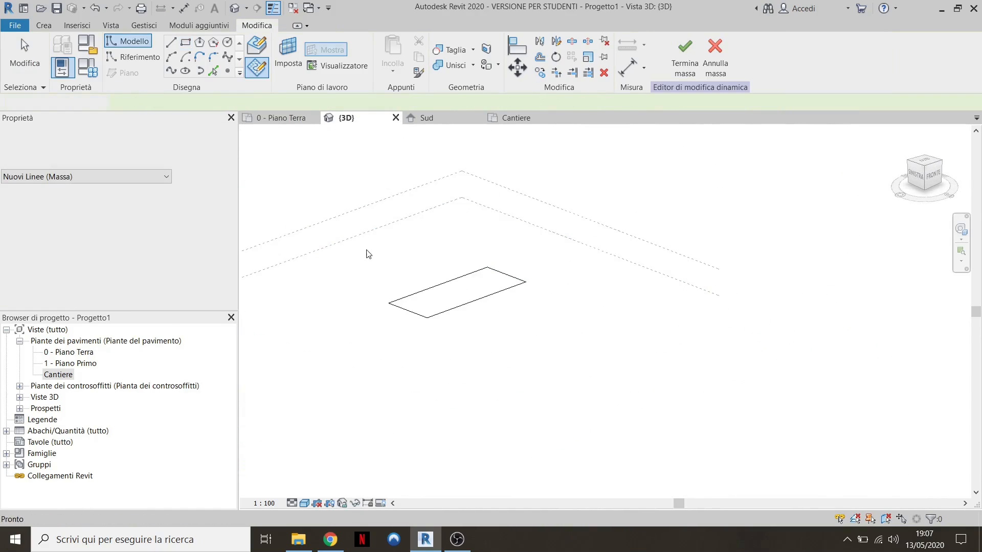
pyautogui.moveTo(364, 244)
pyautogui.mouseDown()
pyautogui.moveTo(499, 342)
pyautogui.moveTo(541, 343)
pyautogui.mouseUp()
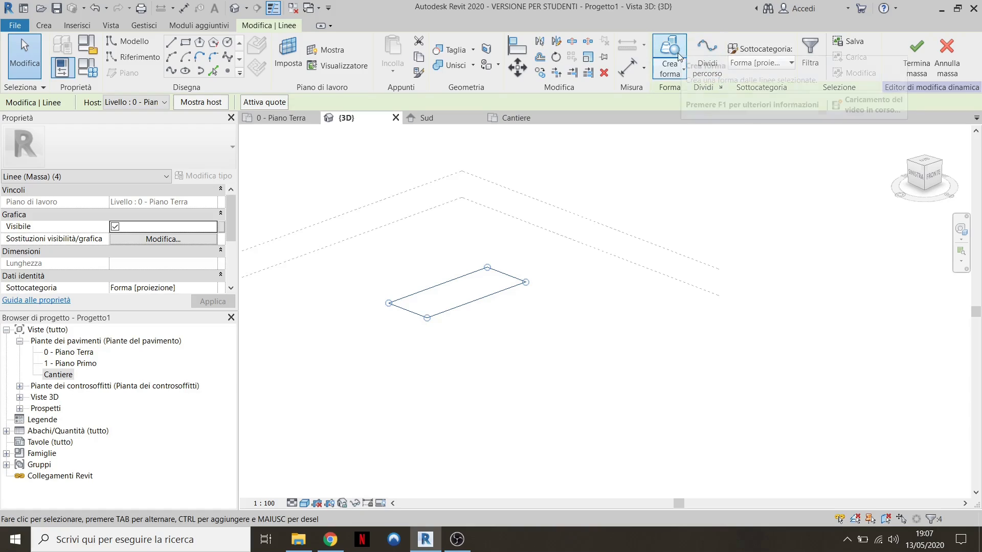
pyautogui.click(677, 75)
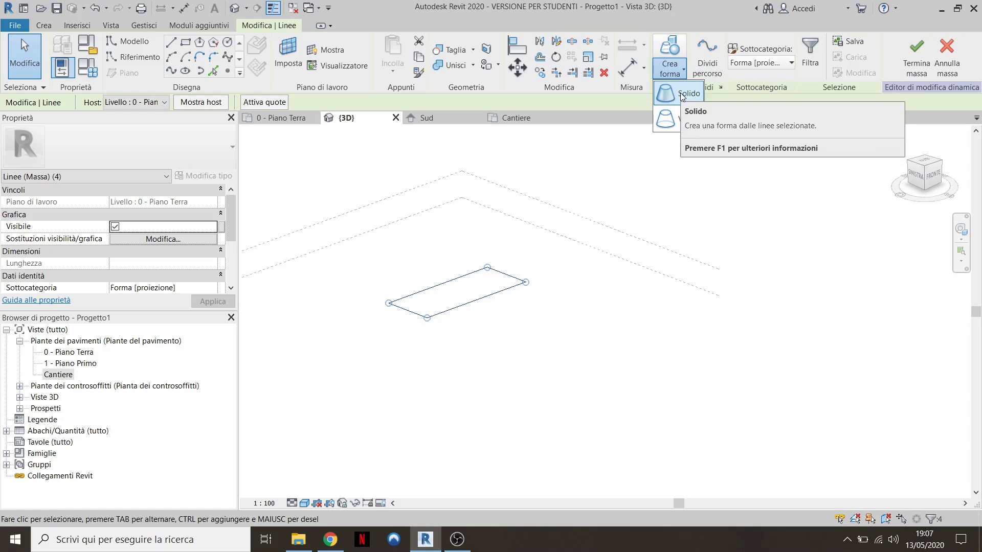
pyautogui.click(682, 95)
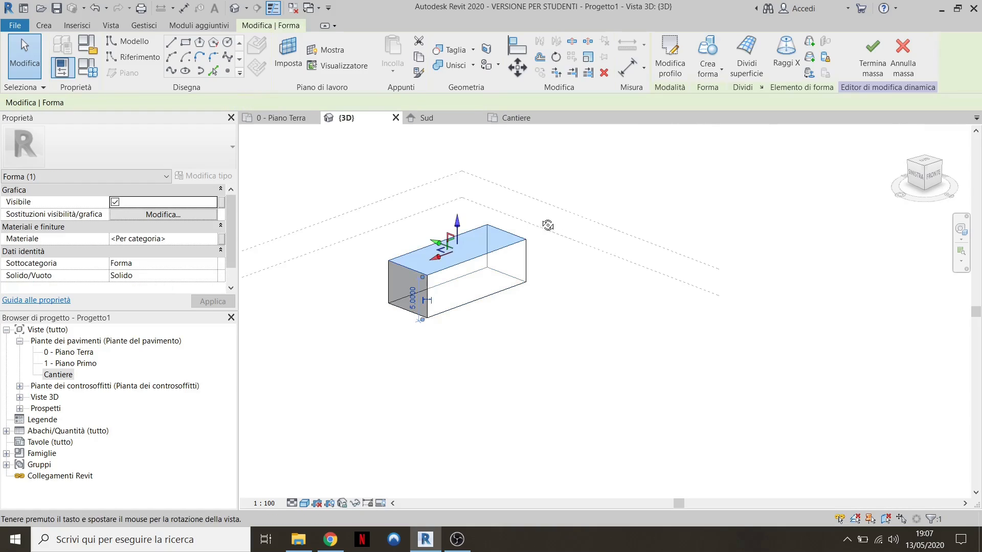
# Pull the top face of the mass upward to a height of about 8.34 and deselect it
pyautogui.scroll(2, 451, 217)
pyautogui.scroll(1, 441, 211)
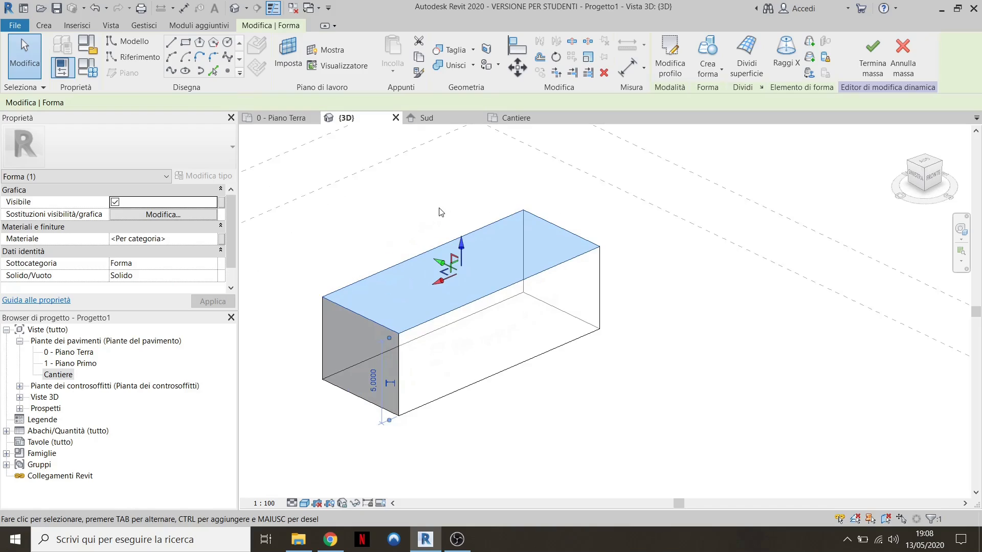
pyautogui.scroll(1, 443, 221)
pyautogui.moveTo(466, 253); pyautogui.dragTo(476, 204)
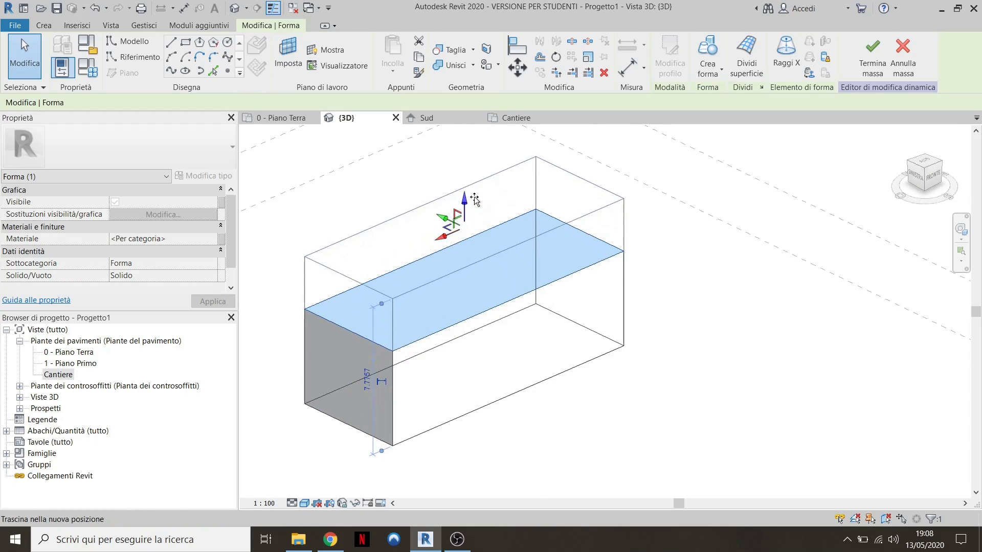
pyautogui.scroll(-2, 476, 206)
pyautogui.click(430, 358)
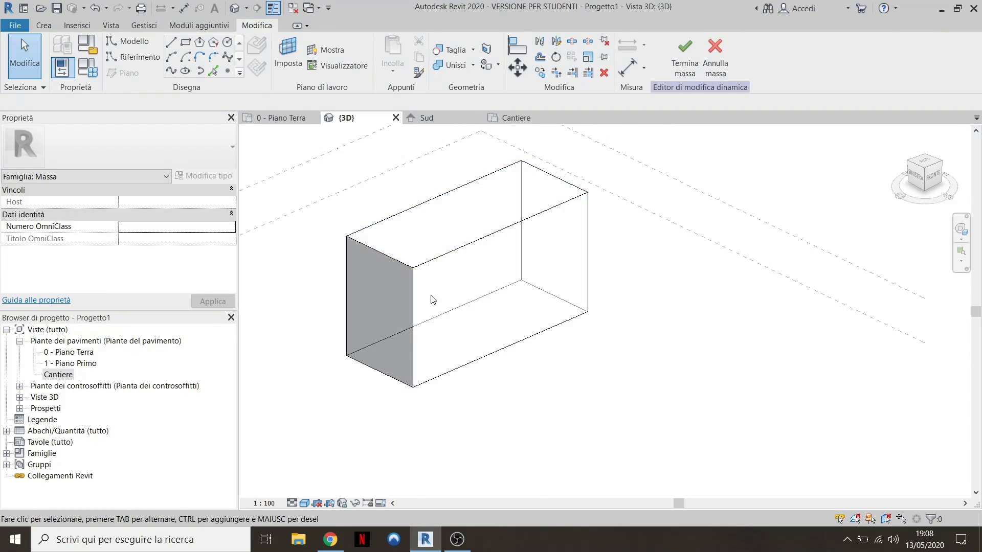
# Examine the extruded mass and its upper work plane in the 3D view
pyautogui.scroll(-4, 430, 303)
pyautogui.keyDown('shift'); pyautogui.moveTo(430, 304); pyautogui.dragTo(487, 423, button='middle'); pyautogui.keyUp('shift')
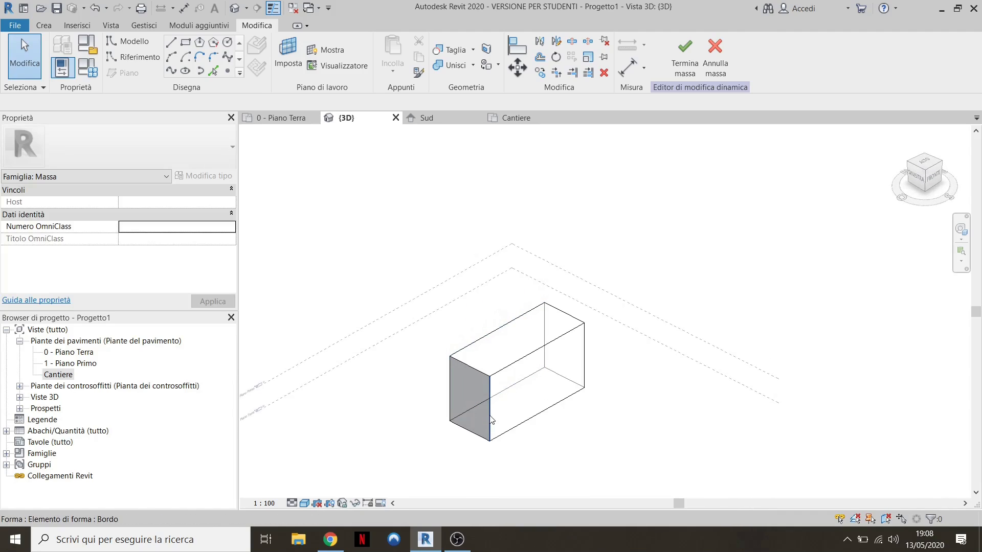
pyautogui.scroll(-2, 537, 315)
pyautogui.scroll(5, 506, 369)
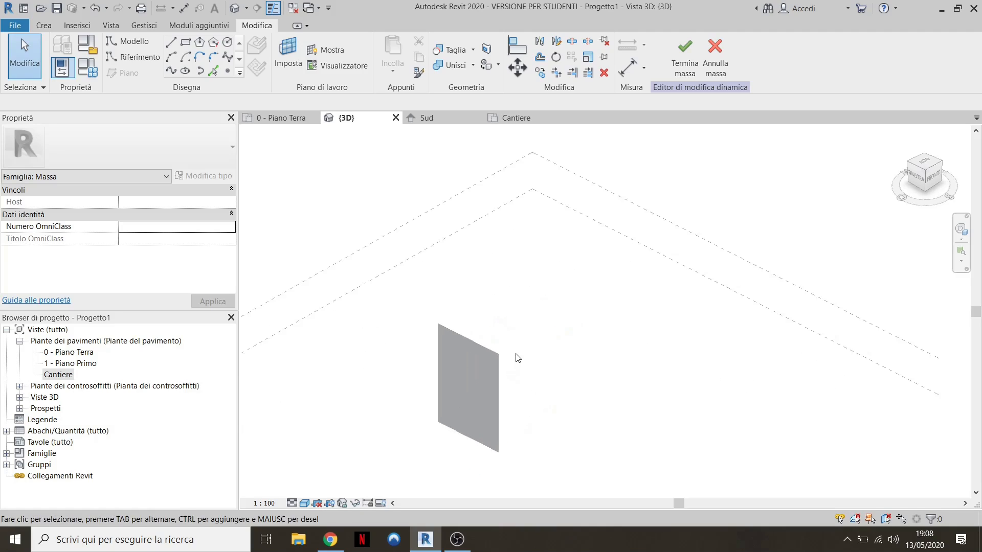
pyautogui.click(521, 356)
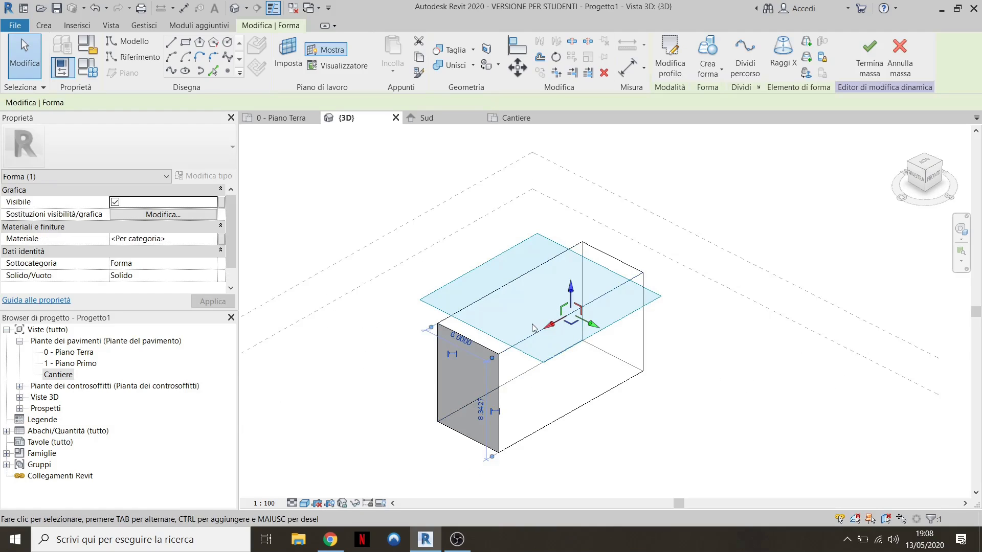
pyautogui.keyDown('shift'); pyautogui.moveTo(534, 326); pyautogui.dragTo(547, 300, button='middle'); pyautogui.keyUp('shift')
pyautogui.click(612, 367)
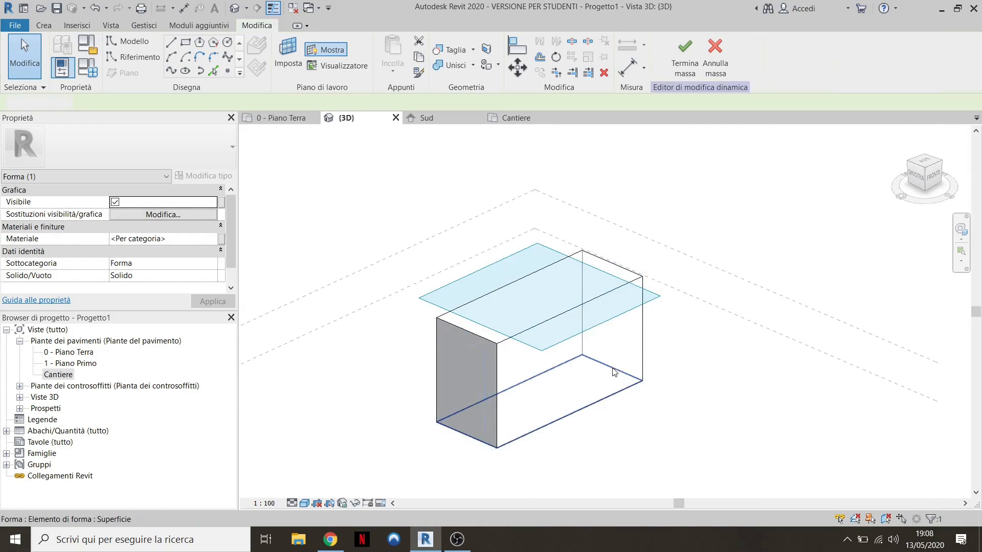
pyautogui.scroll(-1, 489, 324)
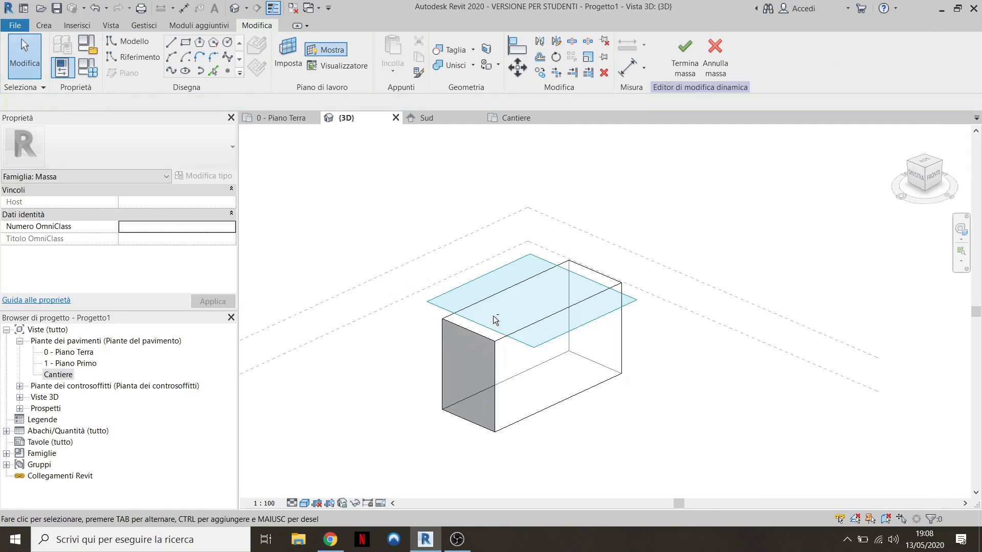
pyautogui.keyDown('shift'); pyautogui.moveTo(592, 348); pyautogui.dragTo(481, 348, button='middle'); pyautogui.keyUp('shift')
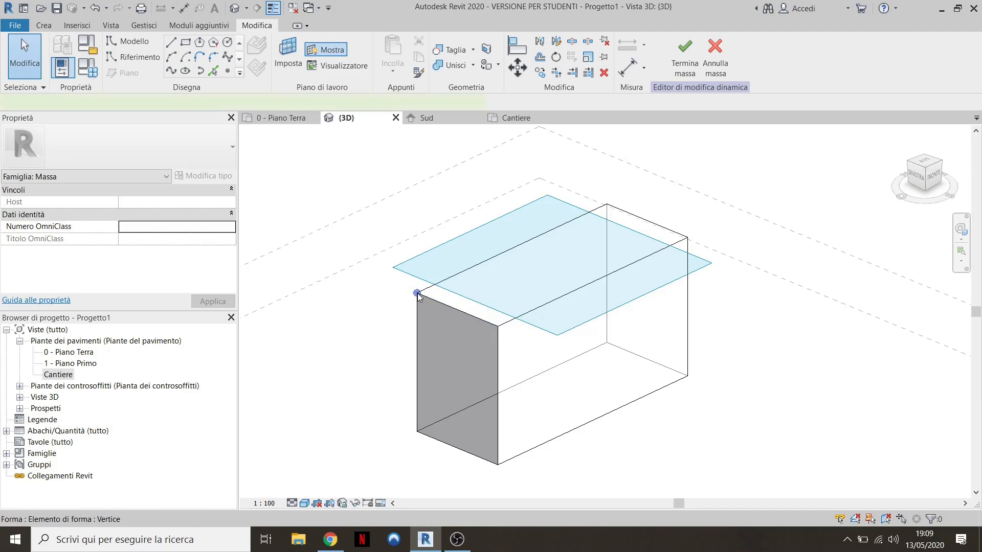
# Move one upper corner vertex of the mass horizontally outward so the adjoining end face slants, and deselect it
pyautogui.click(418, 294)
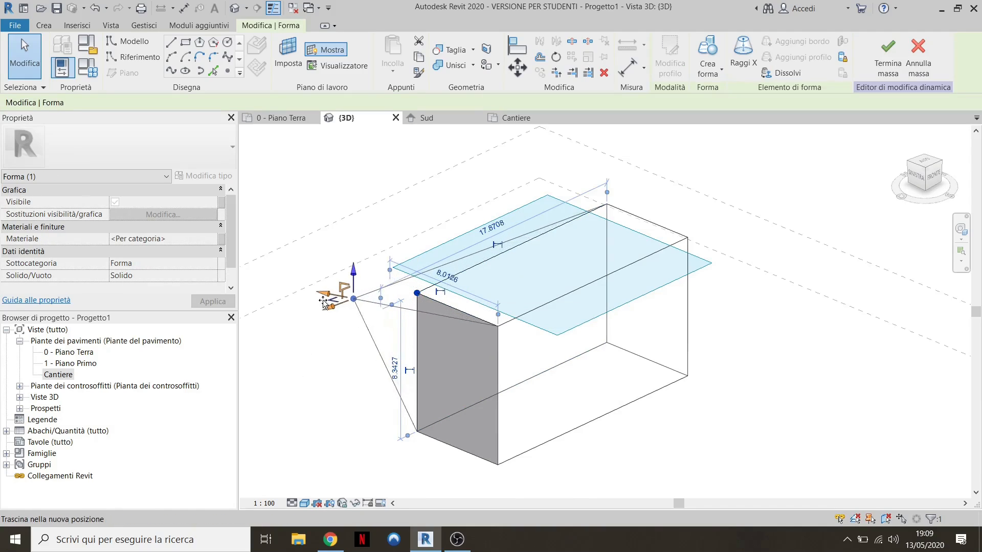
pyautogui.moveTo(323, 302); pyautogui.dragTo(313, 304)
pyautogui.click(460, 310)
pyautogui.scroll(-3, 463, 308)
pyautogui.moveTo(519, 302)
pyautogui.keyDown('shift'); pyautogui.mouseDown(button='middle')
pyautogui.moveTo(607, 229)
pyautogui.moveTo(594, 285)
pyautogui.moveTo(559, 309)
pyautogui.moveTo(524, 311)
pyautogui.moveTo(484, 260)
pyautogui.moveTo(508, 311)
pyautogui.mouseUp(button='middle'); pyautogui.keyUp('shift')
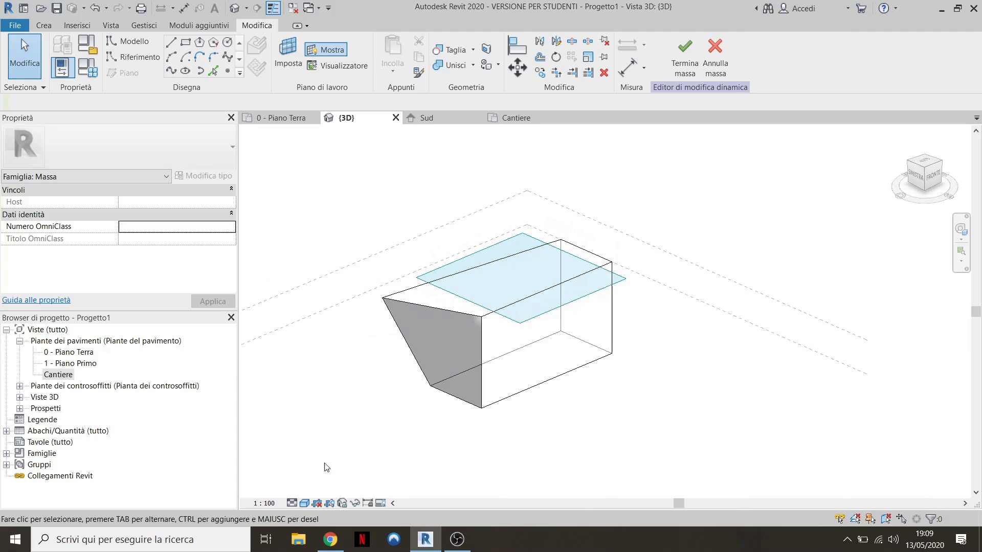
# Try the Ombreggiato visual style on the 3D view, and set it to Colori omogenei
pyautogui.click(304, 504)
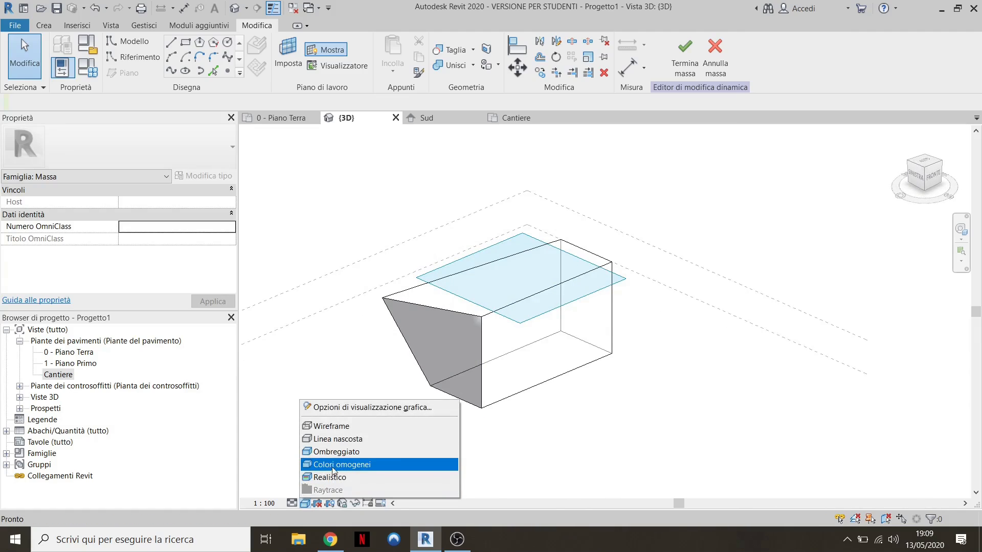
pyautogui.click(334, 456)
pyautogui.click(305, 504)
pyautogui.click(336, 465)
pyautogui.keyDown('shift'); pyautogui.moveTo(441, 357); pyautogui.dragTo(501, 353, button='middle'); pyautogui.keyUp('shift')
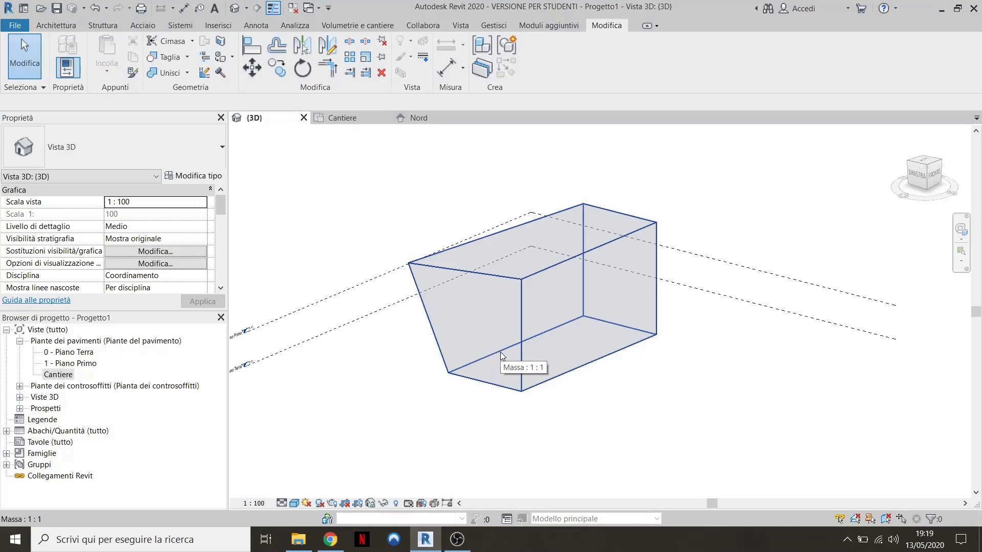
# Select the finished mass and reopen it for in-place editing
pyautogui.keyDown('shift'); pyautogui.moveTo(501, 357); pyautogui.dragTo(482, 280, button='middle'); pyautogui.keyUp('shift')
pyautogui.scroll(1, 512, 183)
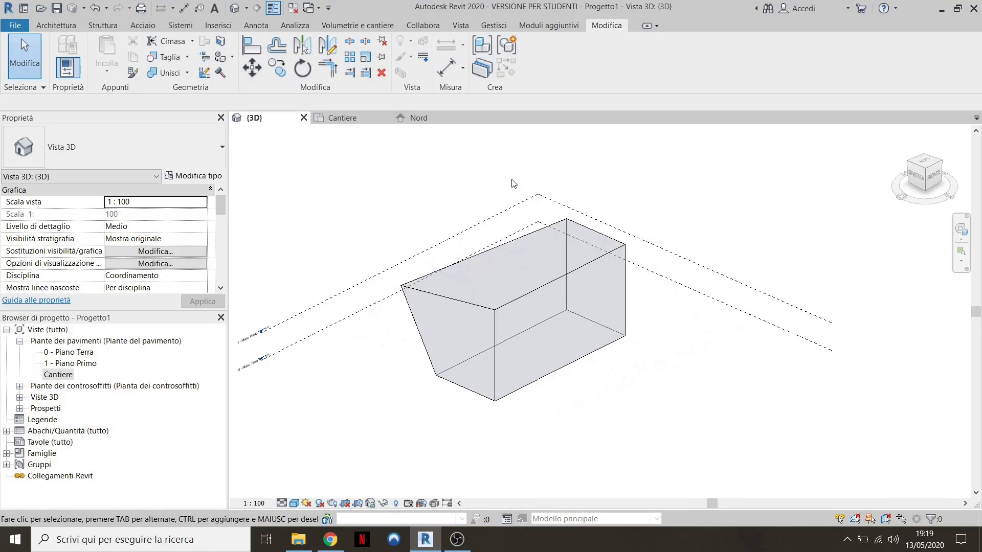
pyautogui.click(542, 293)
pyautogui.click(538, 70)
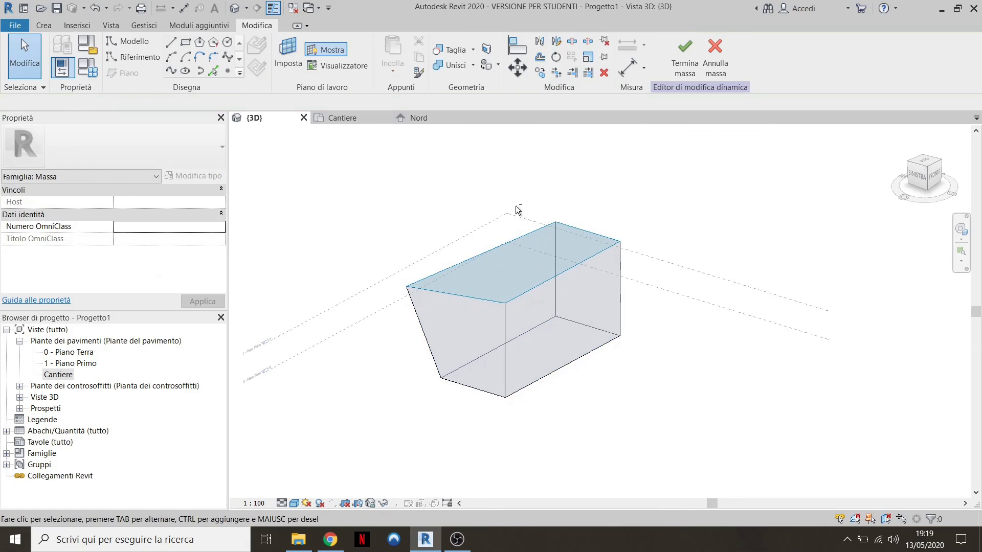
pyautogui.keyDown('shift'); pyautogui.moveTo(518, 210); pyautogui.dragTo(496, 410, button='middle'); pyautogui.keyUp('shift')
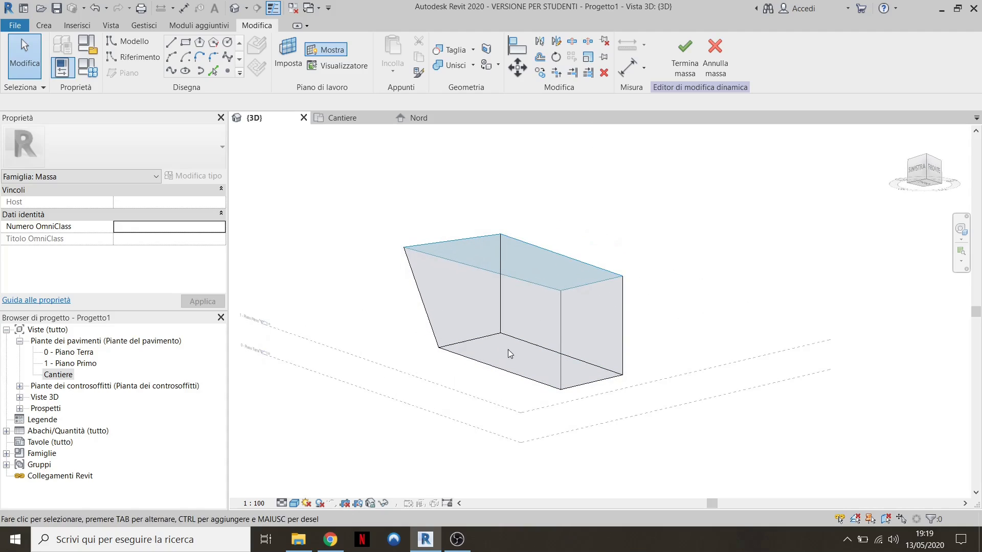
pyautogui.keyDown('shift'); pyautogui.moveTo(508, 351); pyautogui.dragTo(528, 482, button='middle'); pyautogui.keyUp('shift')
pyautogui.keyDown('shift'); pyautogui.moveTo(559, 346); pyautogui.dragTo(547, 396, button='middle'); pyautogui.keyUp('shift')
# Set the top face of the mass as the work plane and start the Circle tool
pyautogui.click(288, 53)
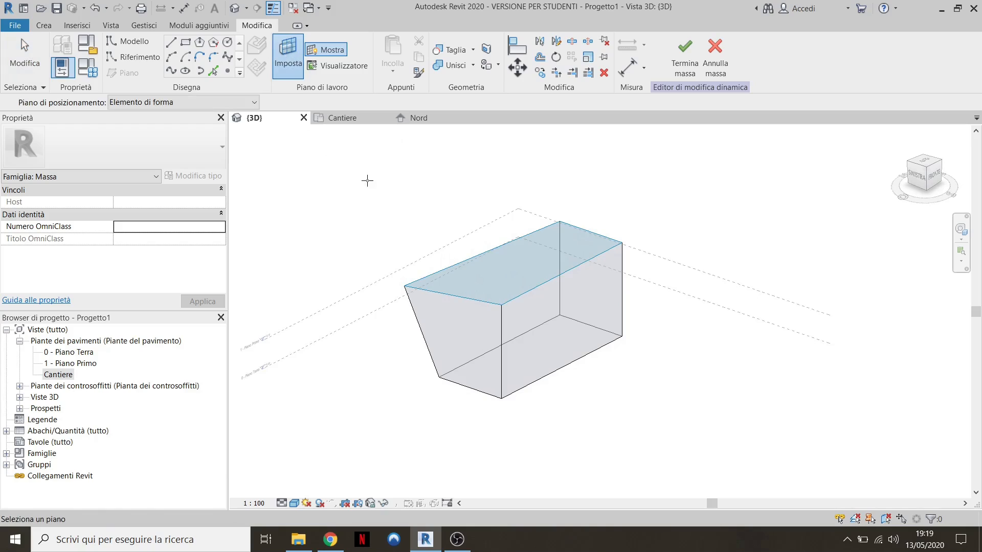
pyautogui.scroll(3, 559, 226)
pyautogui.keyDown('shift'); pyautogui.moveTo(493, 276); pyautogui.dragTo(451, 283, button='middle'); pyautogui.keyUp('shift')
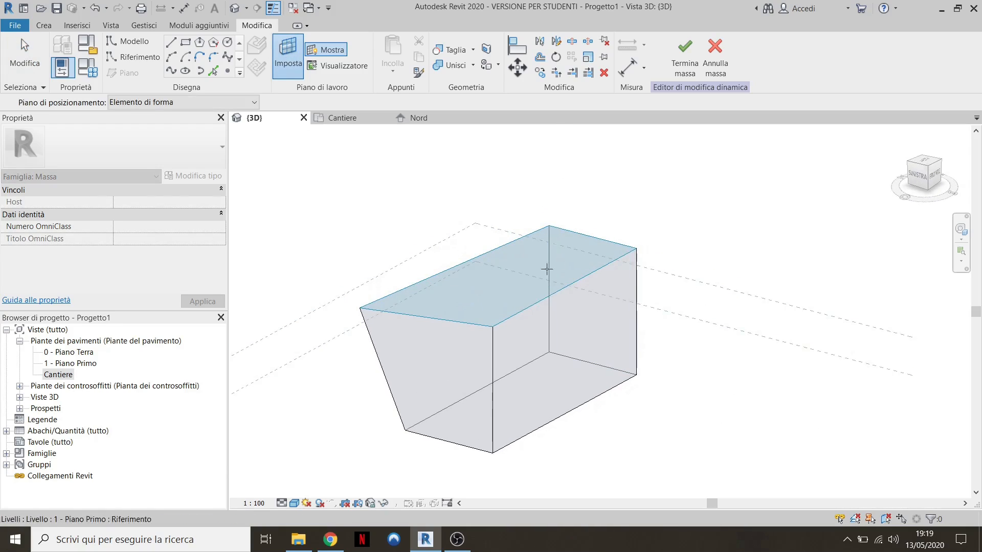
pyautogui.click(544, 229)
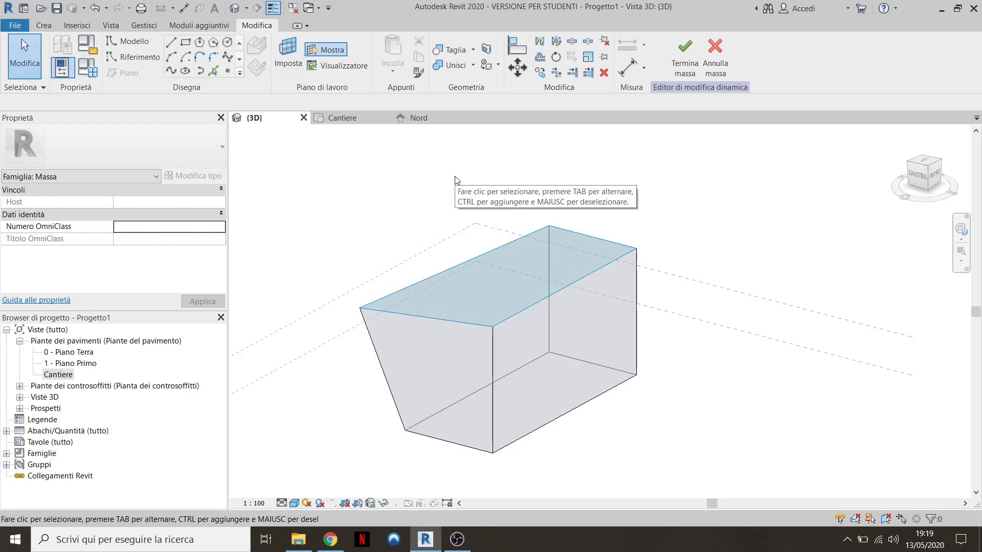
pyautogui.click(228, 43)
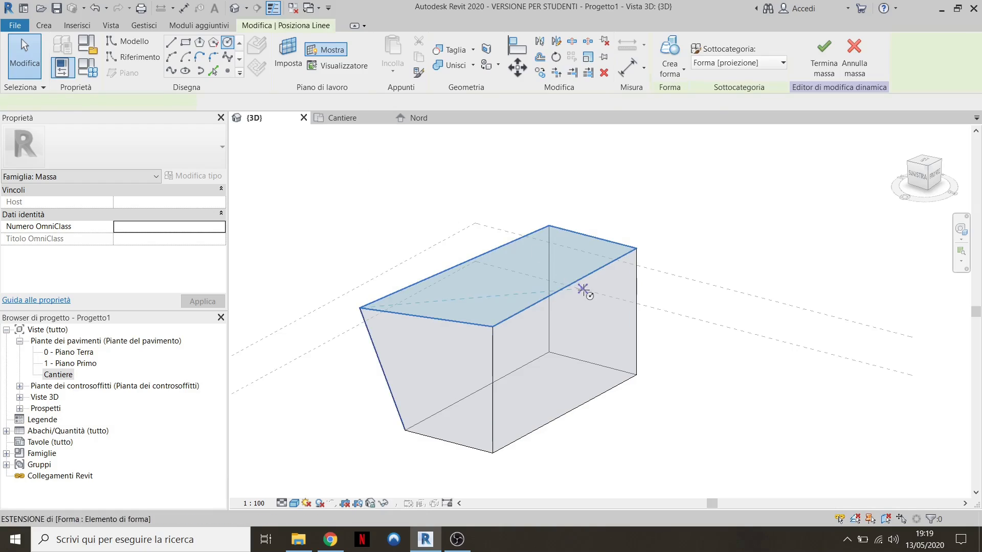
pyautogui.scroll(1, 529, 278)
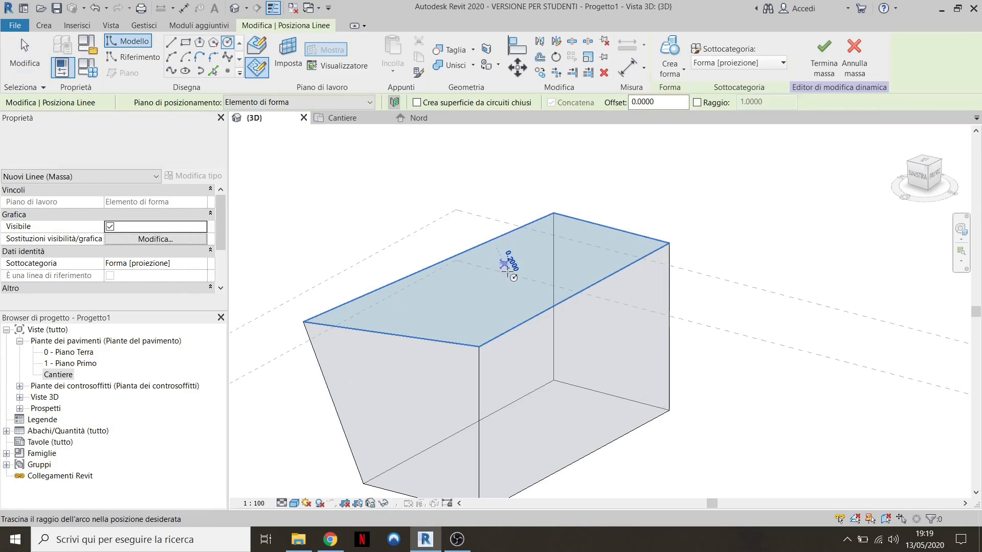
pyautogui.click(504, 263)
pyautogui.press('Escape')
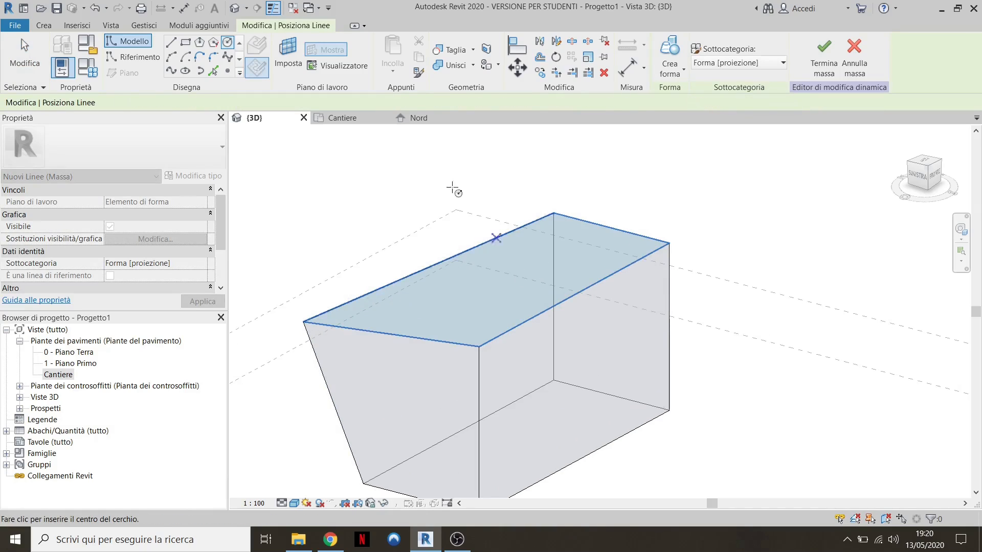
# In the work plane viewer, draw a circle of radius 2.0000 near the straight short end of the top face
pyautogui.click(339, 69)
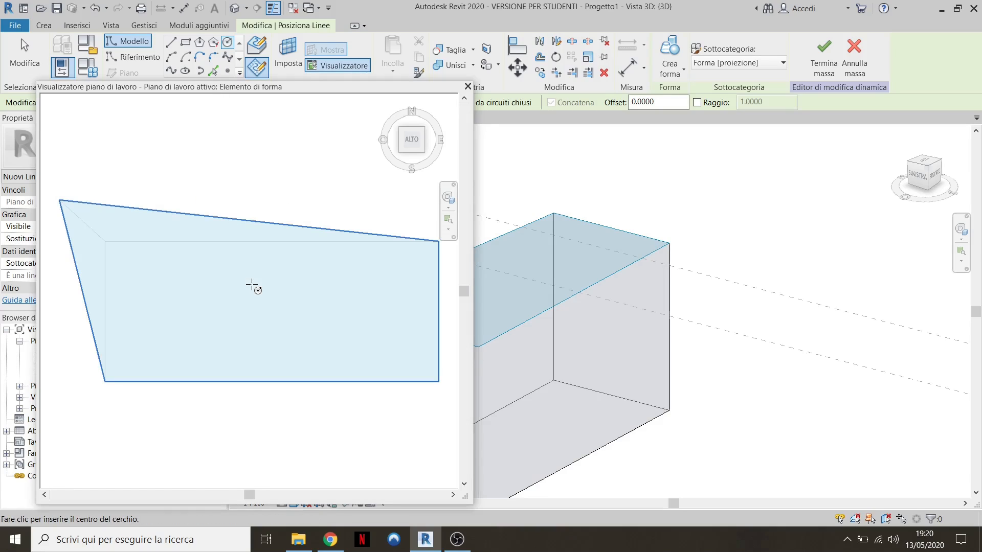
pyautogui.scroll(-2, 261, 211)
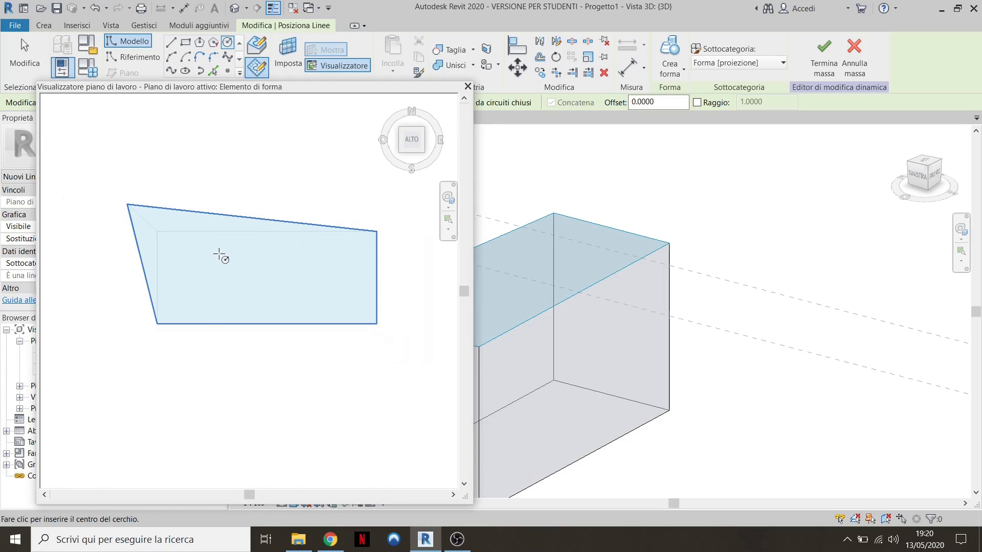
pyautogui.moveTo(320, 95)
pyautogui.mouseDown()
pyautogui.moveTo(764, 106)
pyautogui.moveTo(352, 44)
pyautogui.moveTo(243, 99)
pyautogui.moveTo(318, 94)
pyautogui.mouseUp()
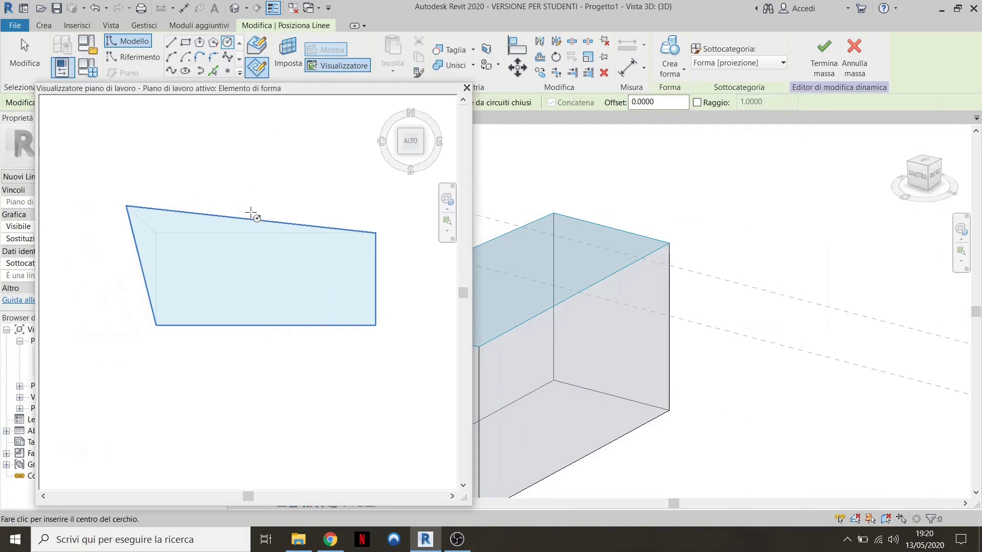
pyautogui.scroll(2, 197, 281)
pyautogui.scroll(-1, 215, 273)
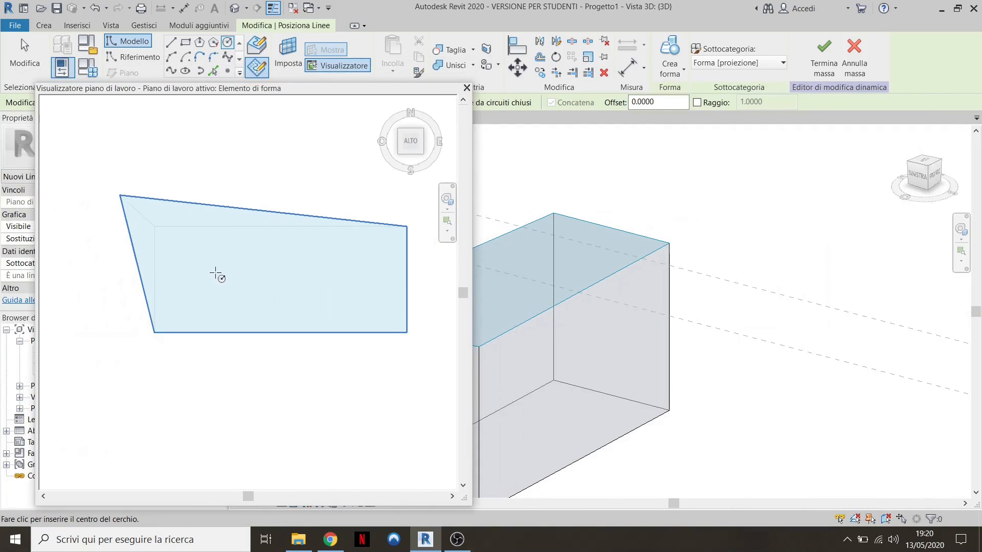
pyautogui.click(321, 288)
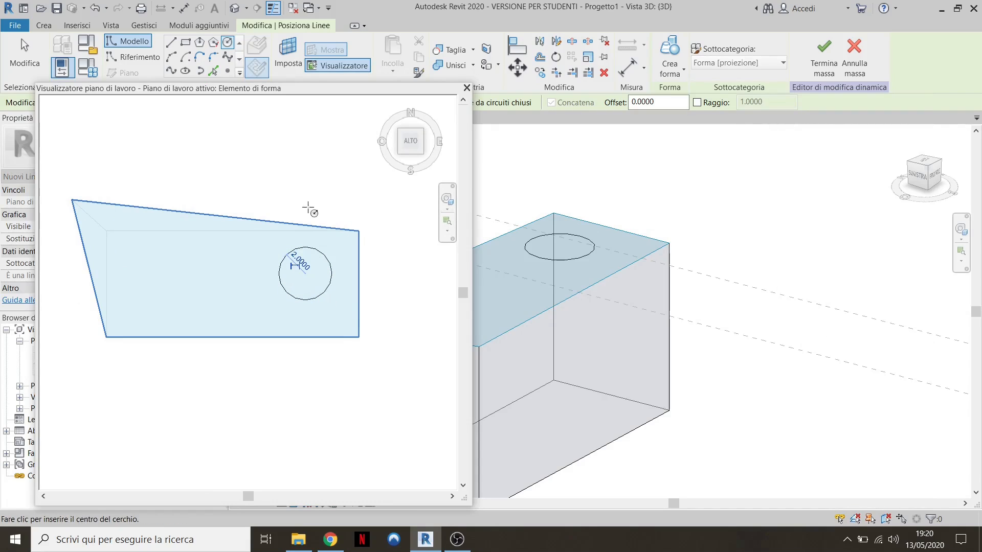
pyautogui.click(466, 88)
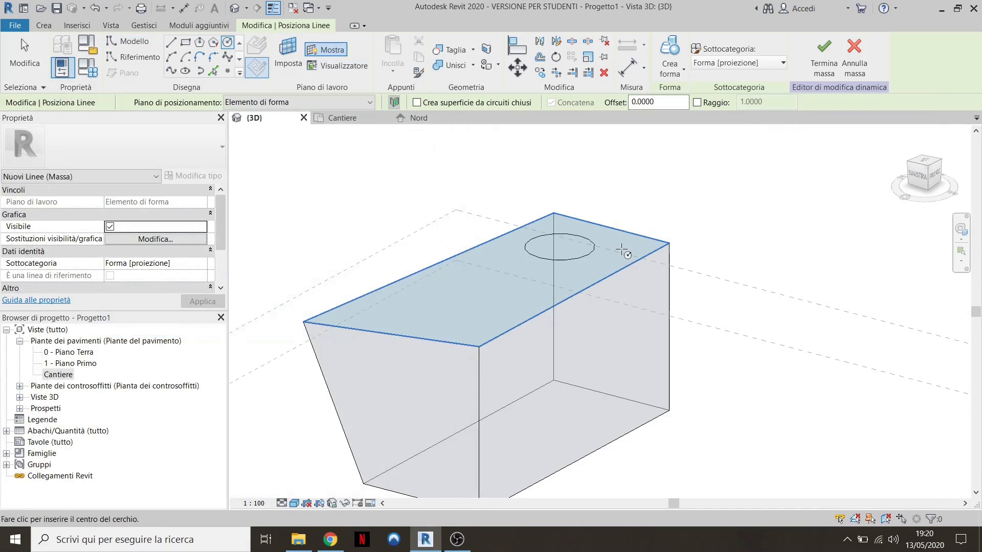
# Set the bottom face of the mass as the work plane
pyautogui.keyDown('shift'); pyautogui.moveTo(623, 250); pyautogui.dragTo(638, 178, button='middle'); pyautogui.keyUp('shift')
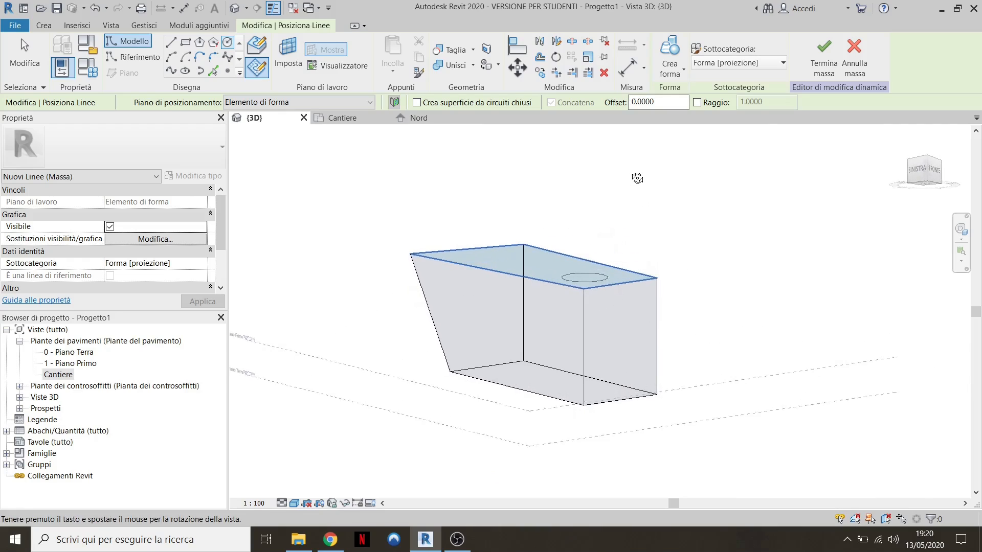
pyautogui.scroll(2, 567, 400)
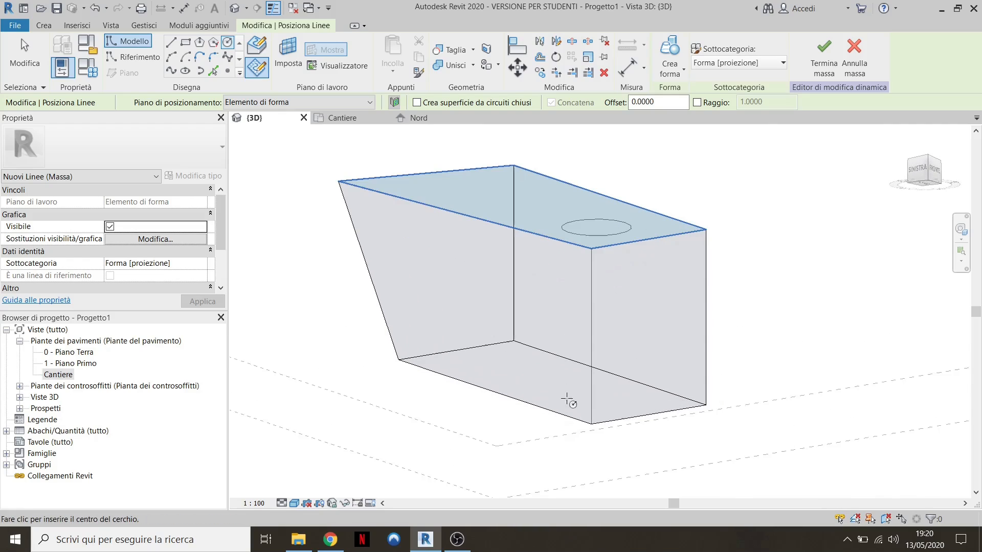
pyautogui.click(290, 64)
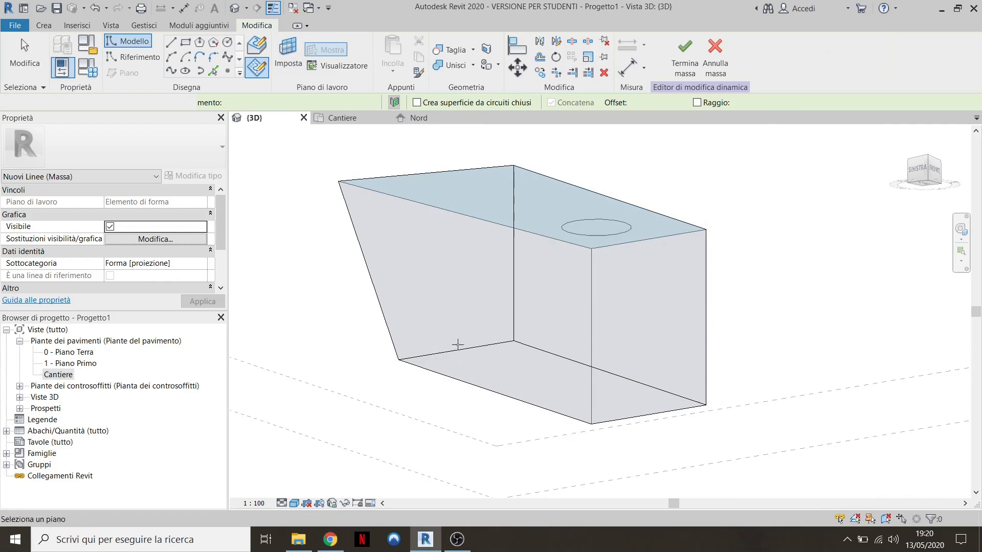
pyautogui.click(430, 176)
# In the work plane viewer, draw a circle of radius 1.4000 on the bottom face near the end opposite the upper circle
pyautogui.click(340, 67)
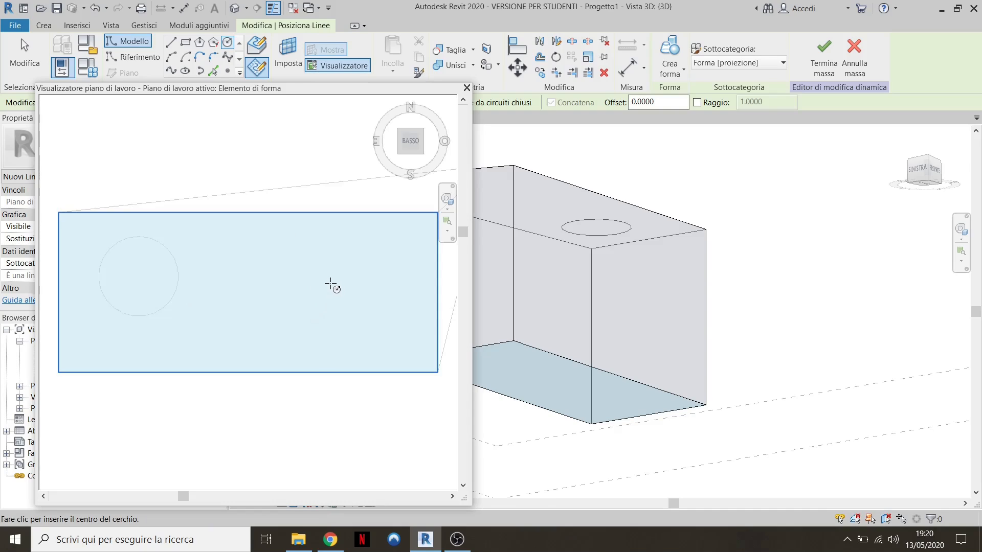
pyautogui.click(311, 287)
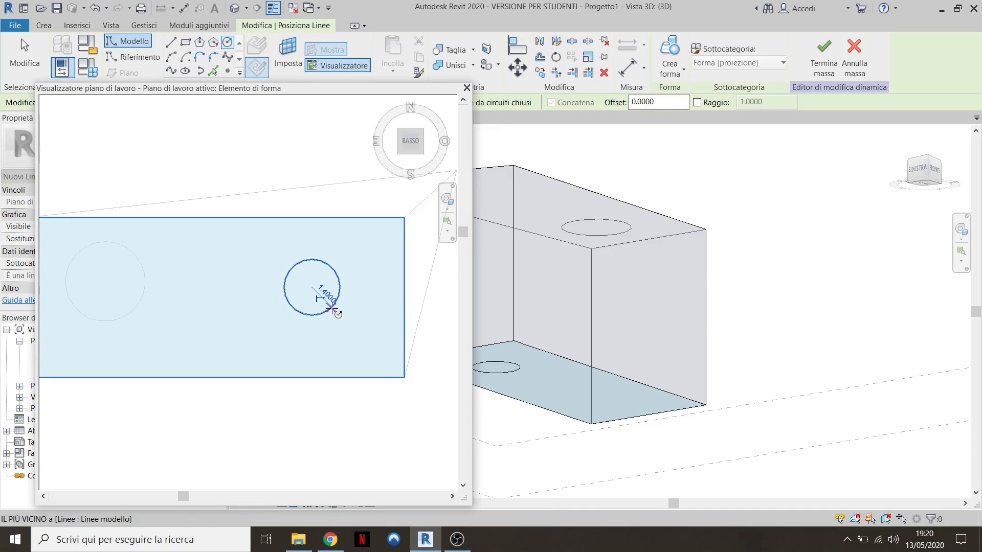
pyautogui.click(466, 87)
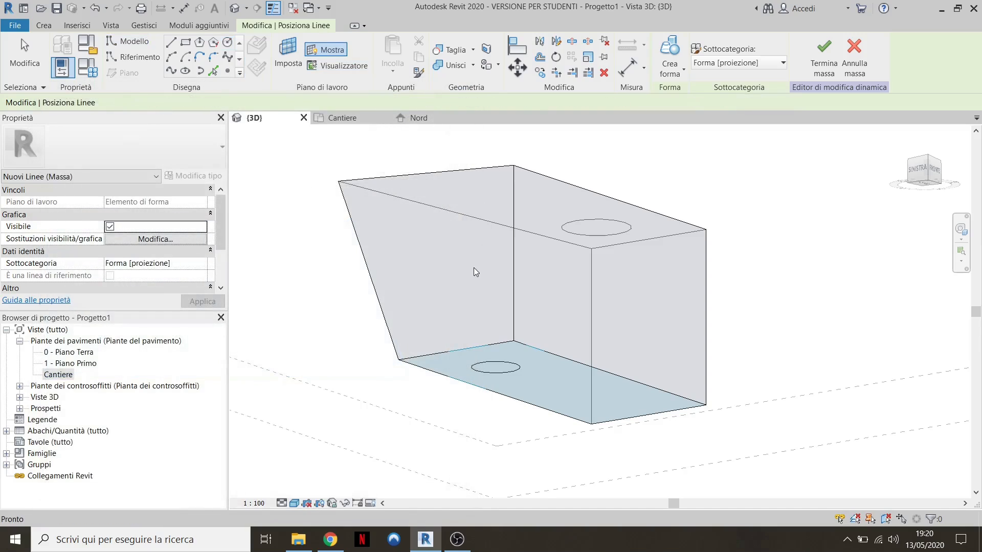
pyautogui.keyDown('shift'); pyautogui.moveTo(474, 268); pyautogui.dragTo(519, 318, button='middle'); pyautogui.keyUp('shift')
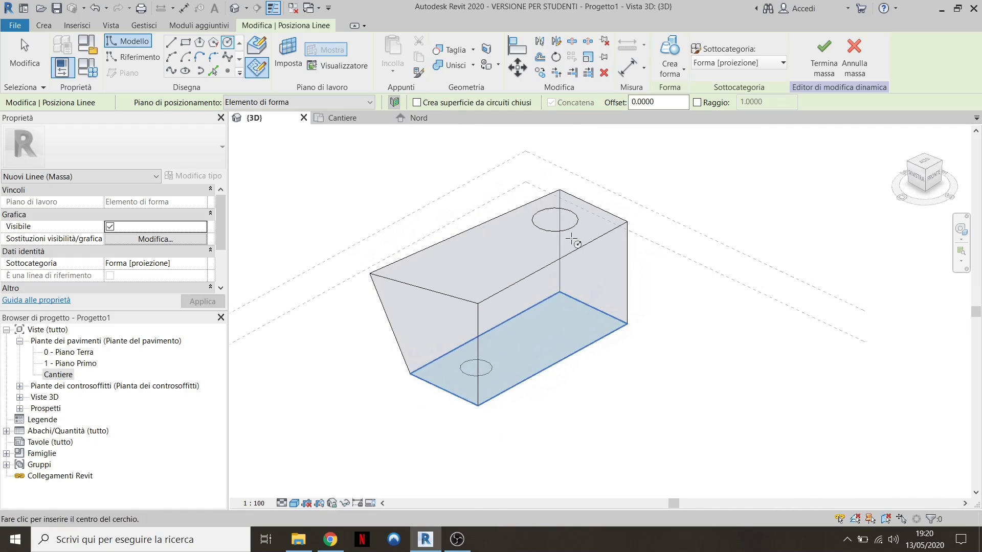
pyautogui.press('Escape')
pyautogui.press('Escape')
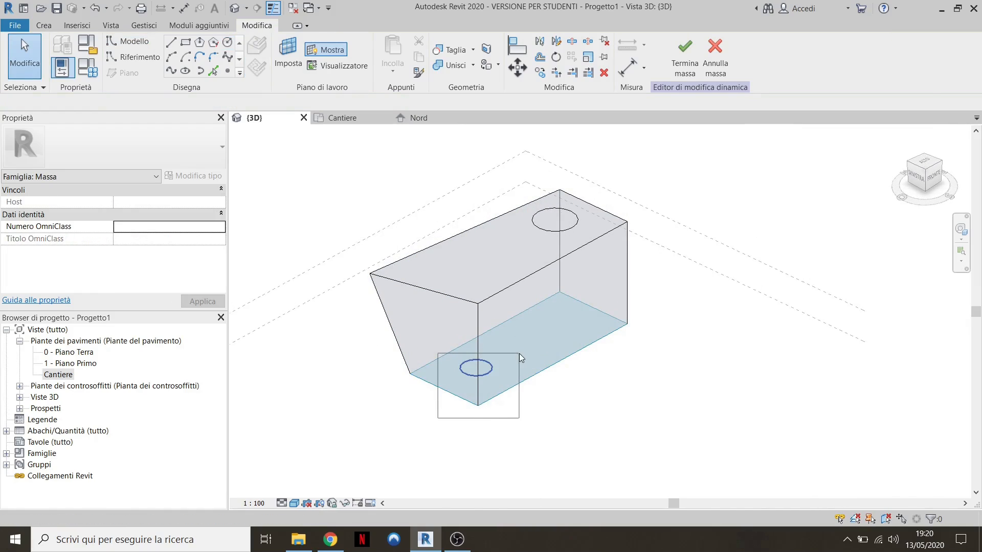
# Create a void form between the circles on the top and bottom faces to cut a slanted hole through the mass
pyautogui.moveTo(520, 358); pyautogui.dragTo(520, 357)
pyautogui.moveTo(509, 190); pyautogui.dragTo(606, 259)
pyautogui.click(683, 75)
pyautogui.click(675, 119)
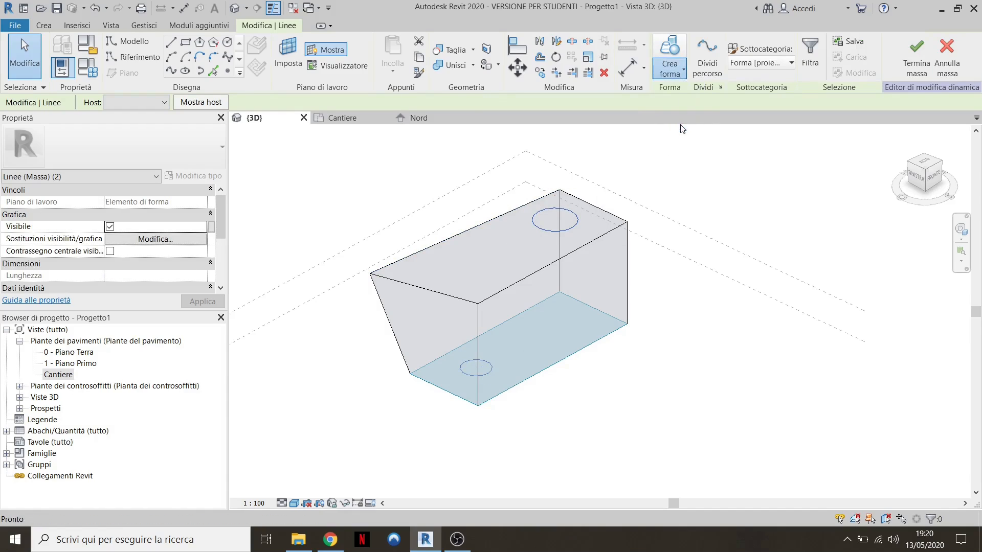
# Compare the Colori omogenei and Ombreggiato visual styles on the mass and examine the slanted hole from several angles
pyautogui.click(294, 504)
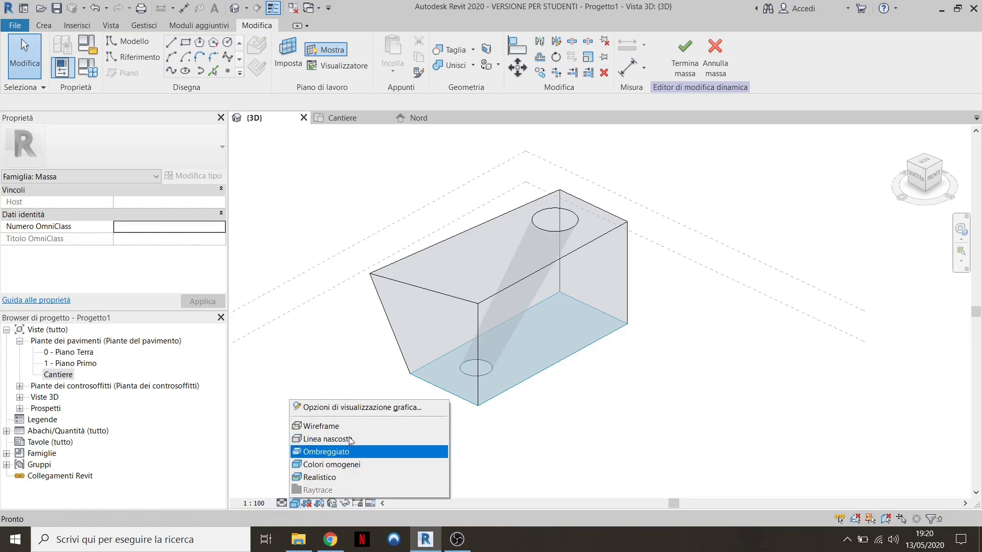
pyautogui.click(405, 464)
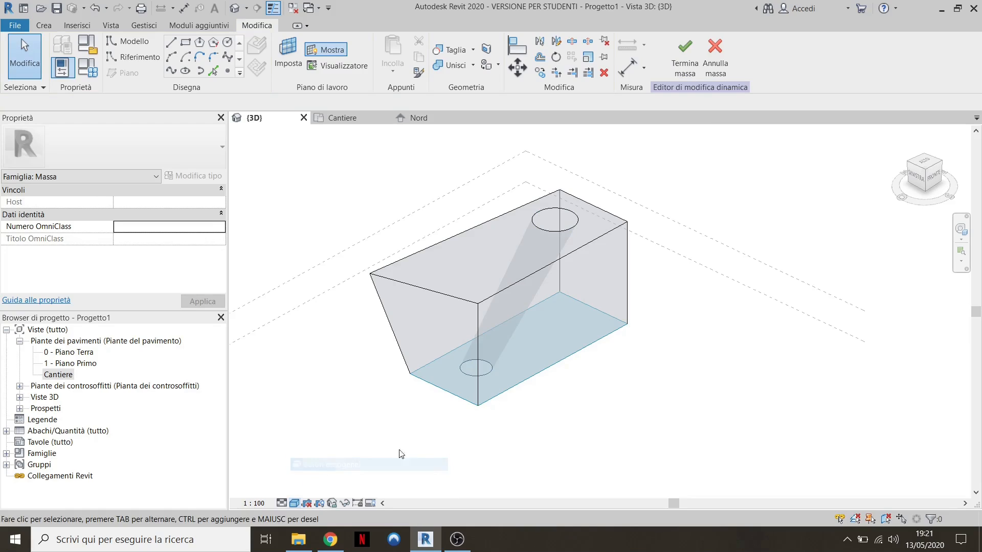
pyautogui.click(294, 503)
pyautogui.click(353, 449)
pyautogui.keyDown('shift'); pyautogui.moveTo(587, 379); pyautogui.dragTo(494, 359, button='middle'); pyautogui.keyUp('shift')
pyautogui.keyDown('shift'); pyautogui.moveTo(519, 305); pyautogui.dragTo(653, 271, button='middle'); pyautogui.keyUp('shift')
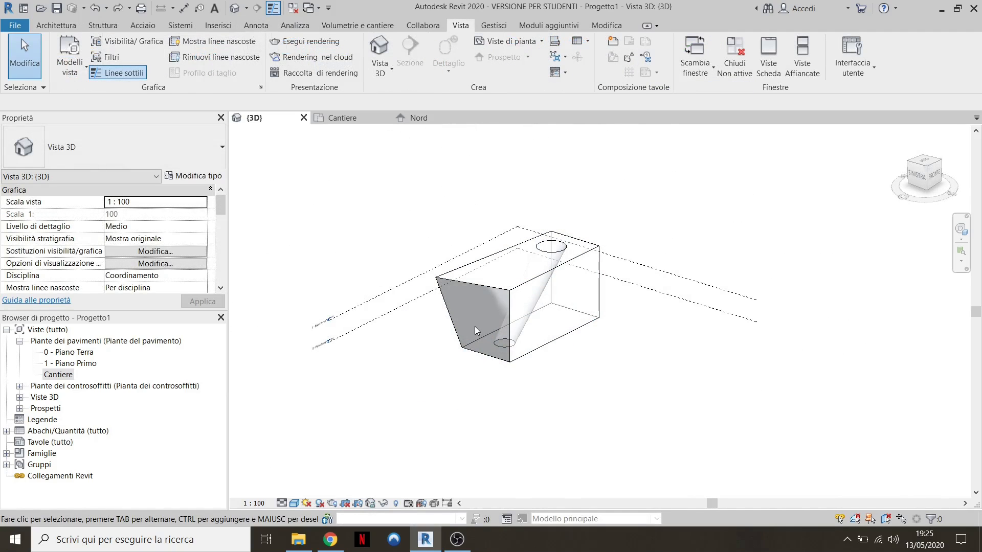
pyautogui.keyDown('shift'); pyautogui.moveTo(475, 327); pyautogui.dragTo(479, 287, button='middle'); pyautogui.keyUp('shift')
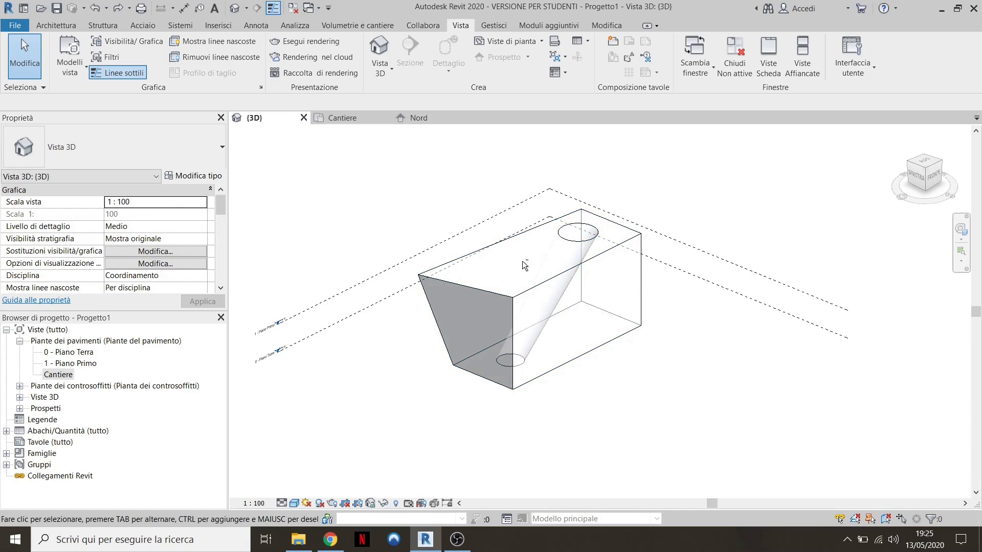
pyautogui.keyDown('shift'); pyautogui.moveTo(523, 260); pyautogui.dragTo(500, 240, button='middle'); pyautogui.keyUp('shift')
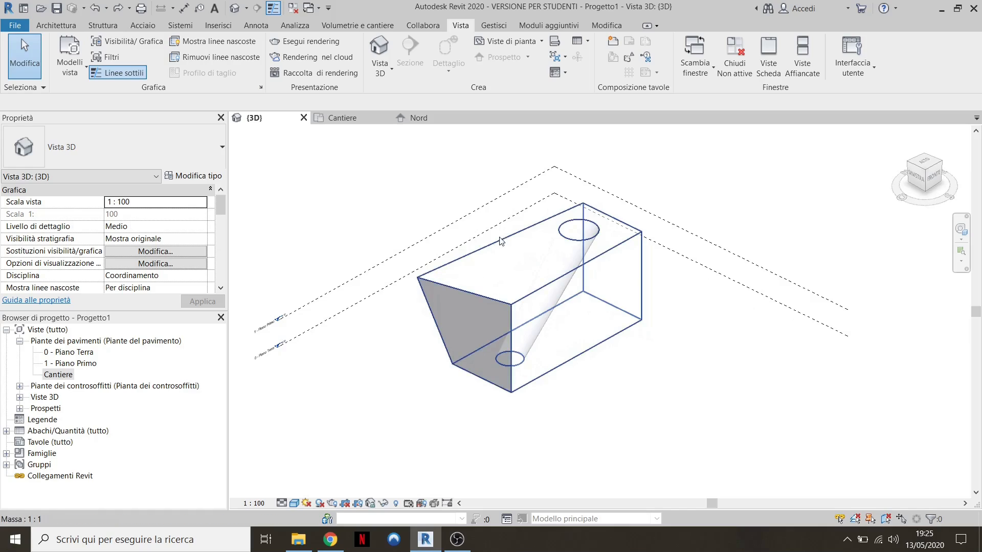
# In the Nord elevation, copy the 1 - Piano Primo level upward four times within the height of the mass
pyautogui.click(417, 119)
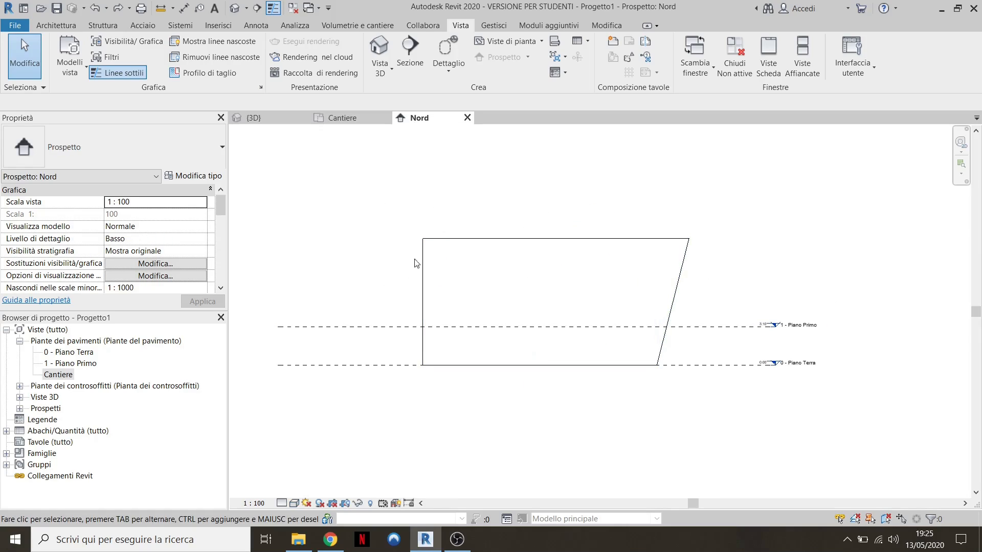
pyautogui.click(337, 326)
pyautogui.click(281, 72)
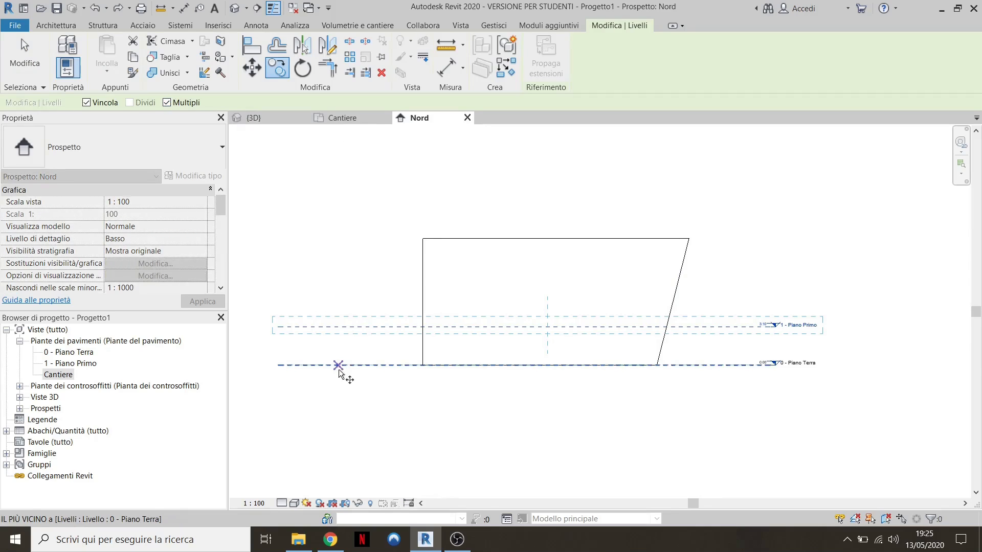
pyautogui.click(346, 327)
pyautogui.click(343, 288)
pyautogui.click(344, 266)
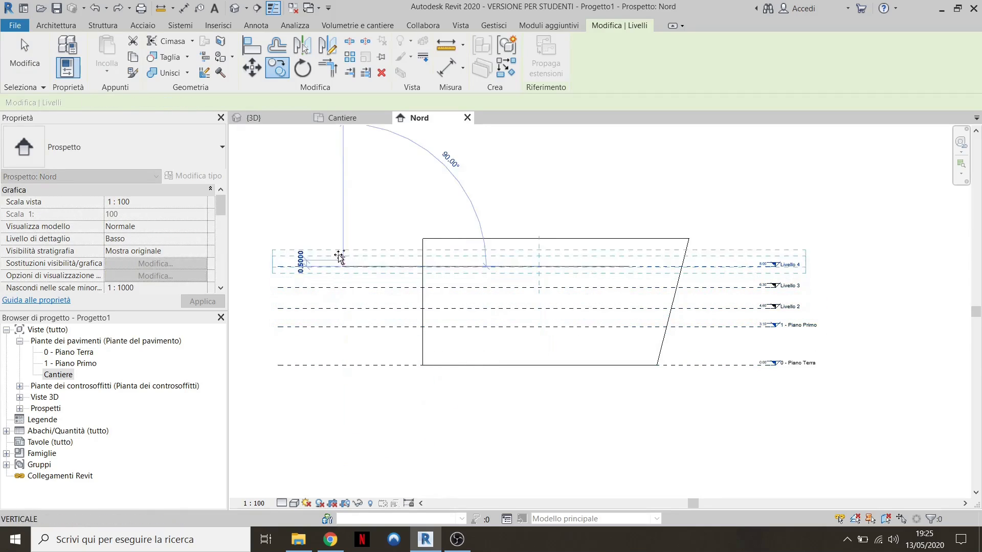
pyautogui.click(343, 253)
pyautogui.press('Escape')
pyautogui.press('Escape')
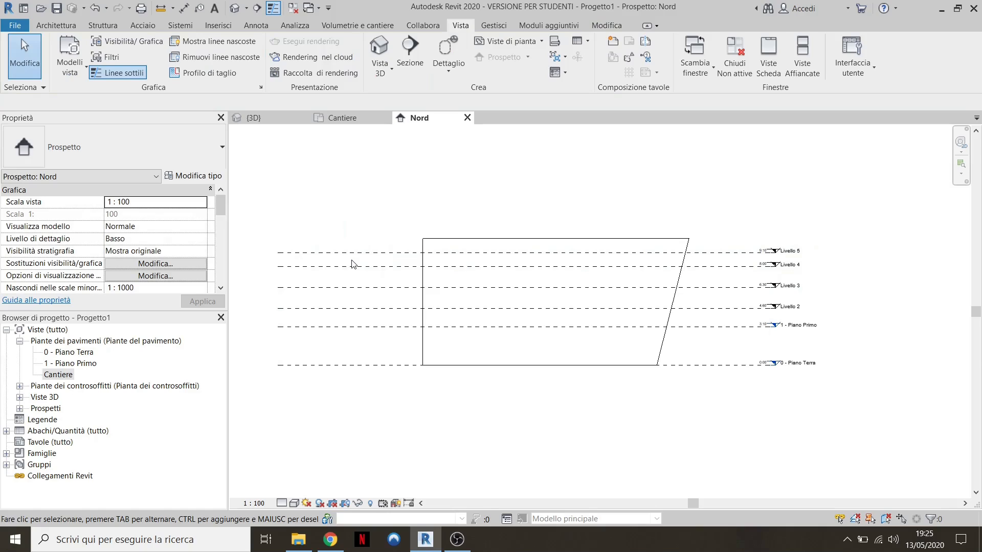
# Add a continuous aligned dimension across all six levels and apply the EQ constraint to space them equally
pyautogui.press('d')
pyautogui.press('i')
pyautogui.click(342, 253)
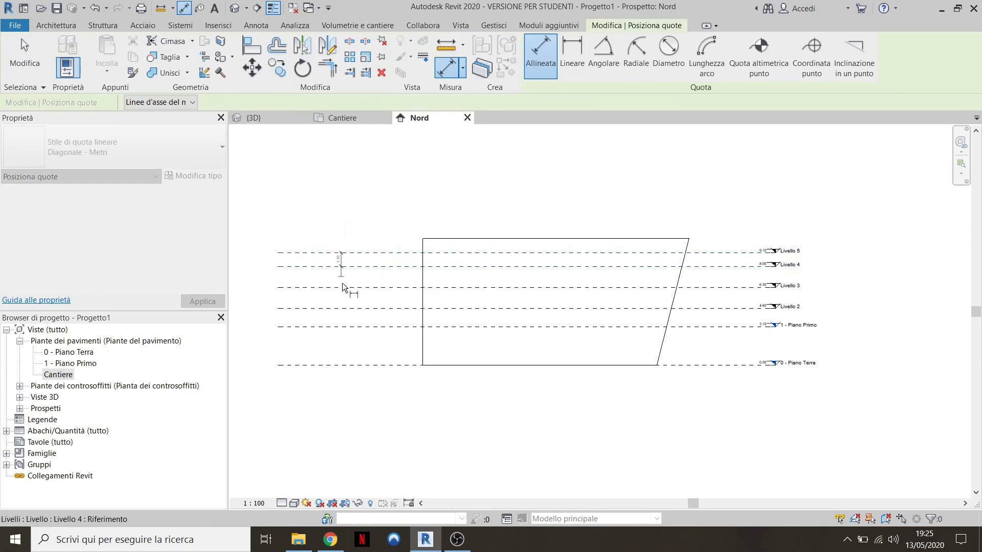
pyautogui.click(343, 266)
pyautogui.click(342, 287)
pyautogui.click(339, 308)
pyautogui.click(339, 327)
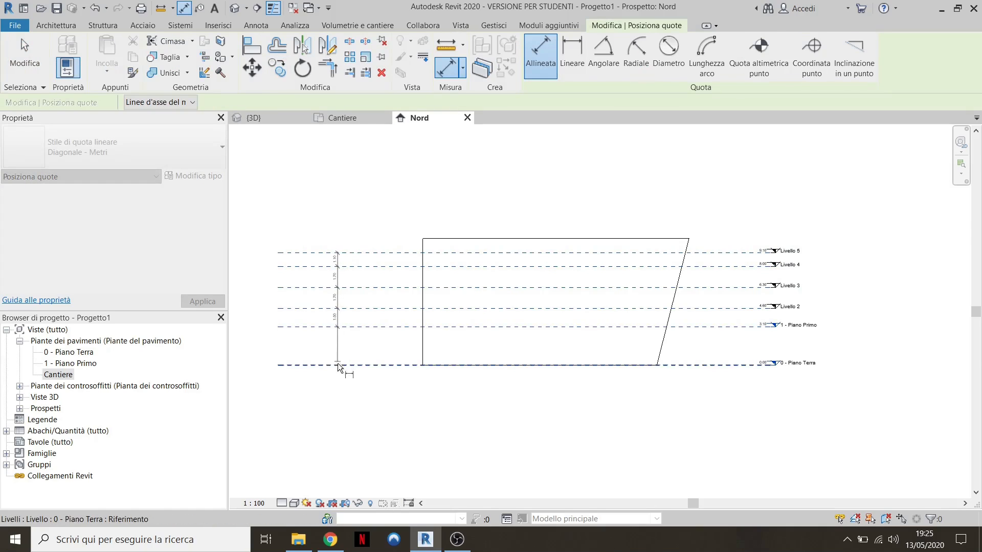
pyautogui.click(331, 336)
pyautogui.scroll(2, 326, 331)
pyautogui.click(310, 296)
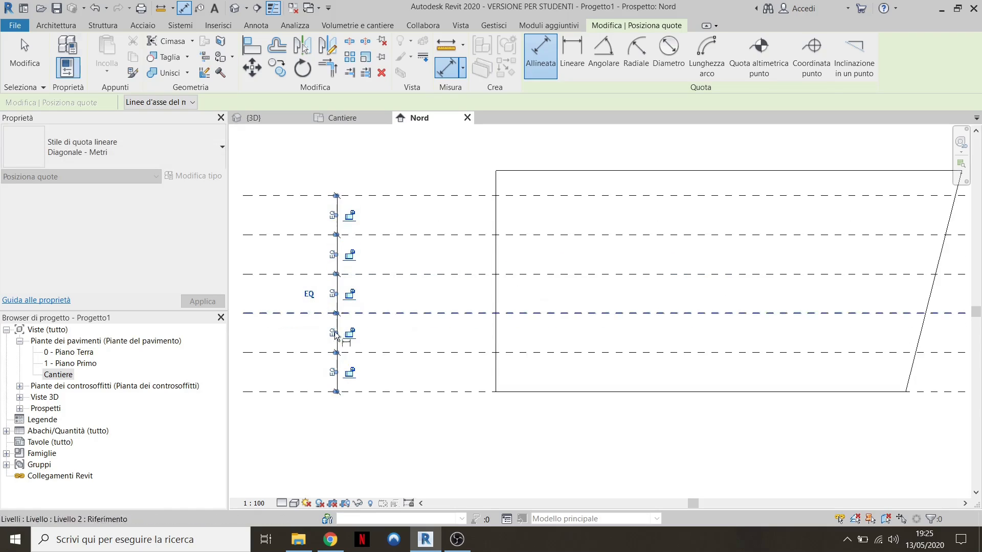
# Delete the equalized dimension string between the levels
pyautogui.scroll(-1, 339, 330)
pyautogui.scroll(-2, 337, 325)
pyautogui.press('Escape')
pyautogui.scroll(2, 337, 274)
pyautogui.press('Escape')
pyautogui.click(338, 273)
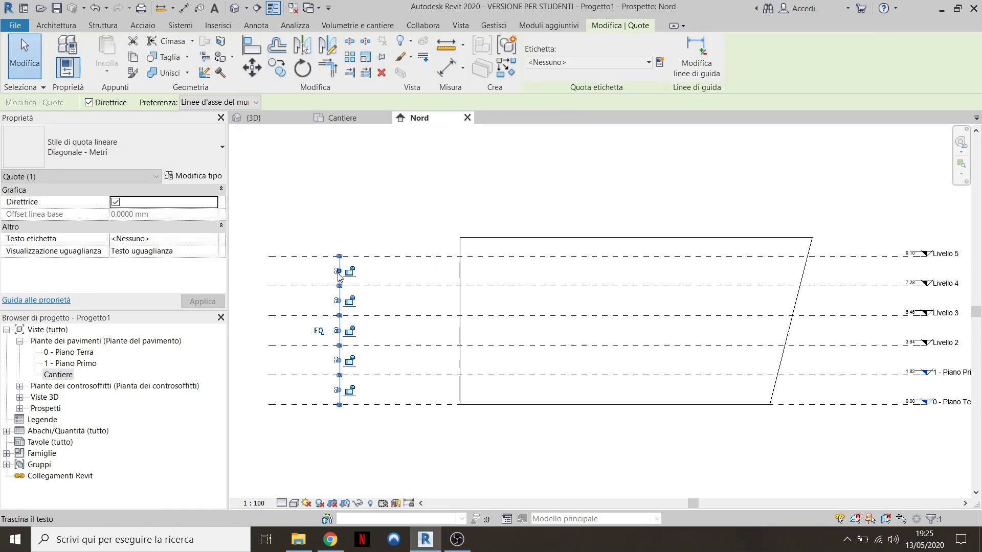
pyautogui.press('Delete')
pyautogui.click(778, 512)
pyautogui.scroll(-3, 460, 305)
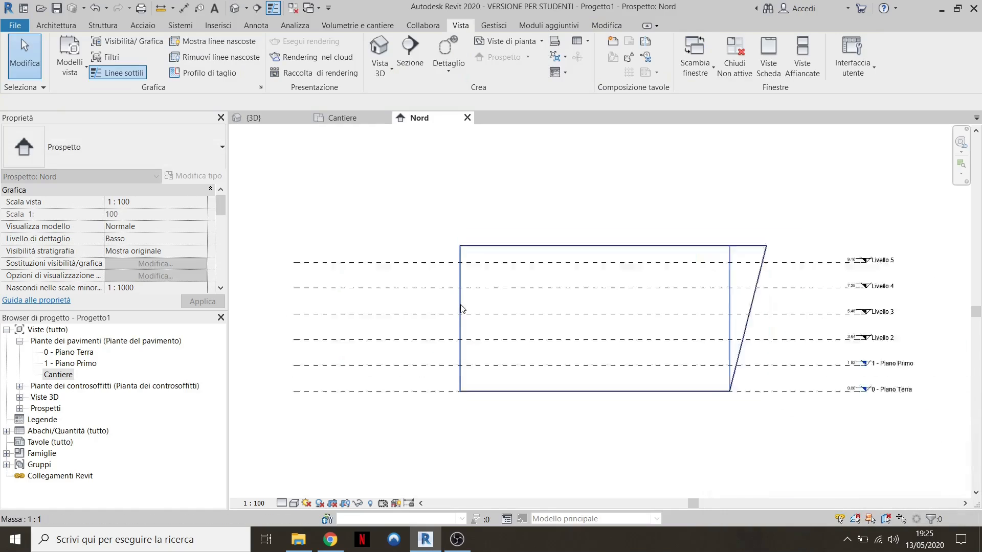
# In the 3D view, add mass floors to the mass at all levels from 0 - Piano Terra to Livello 5
pyautogui.click(290, 123)
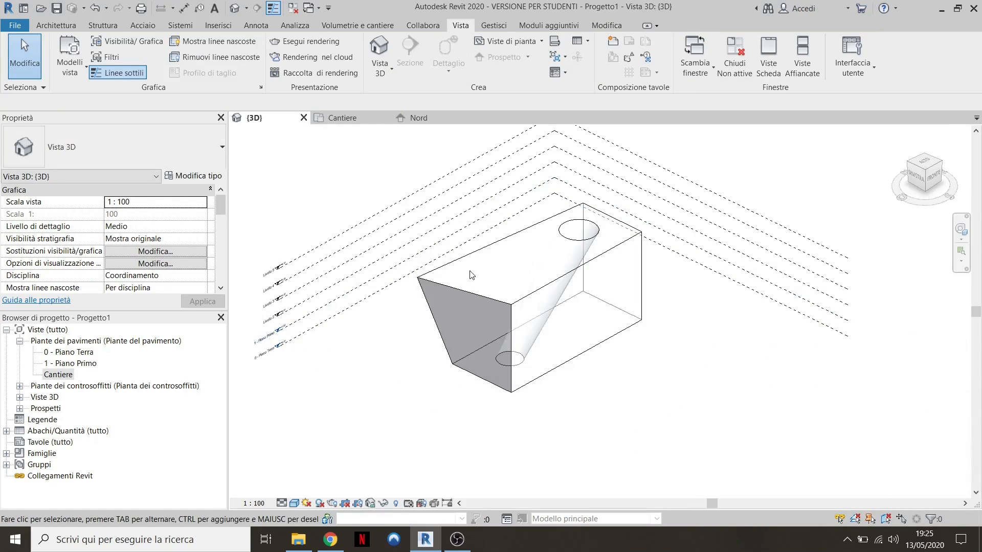
pyautogui.moveTo(469, 274)
pyautogui.keyDown('shift'); pyautogui.mouseDown(button='middle')
pyautogui.moveTo(511, 228)
pyautogui.moveTo(456, 284)
pyautogui.mouseUp(button='middle'); pyautogui.keyUp('shift')
pyautogui.click(454, 289)
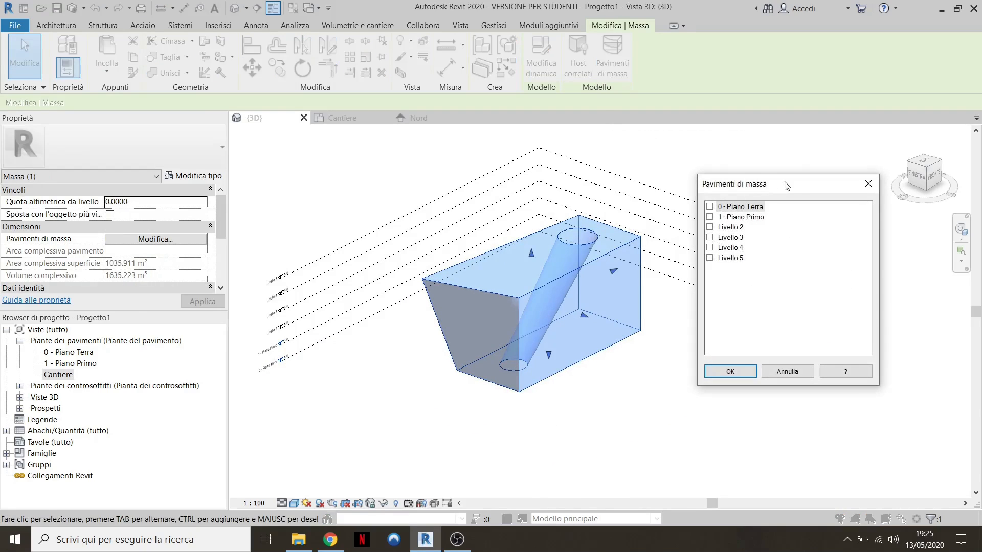
pyautogui.moveTo(790, 184); pyautogui.dragTo(842, 251)
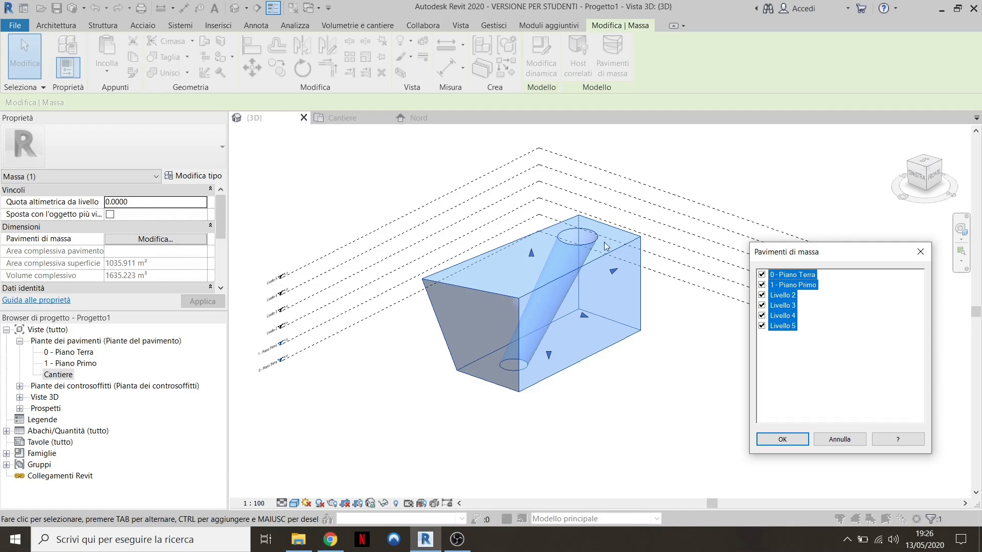
pyautogui.click(773, 440)
pyautogui.keyDown('shift'); pyautogui.moveTo(726, 358); pyautogui.dragTo(688, 341, button='middle'); pyautogui.keyUp('shift')
pyautogui.scroll(4, 561, 321)
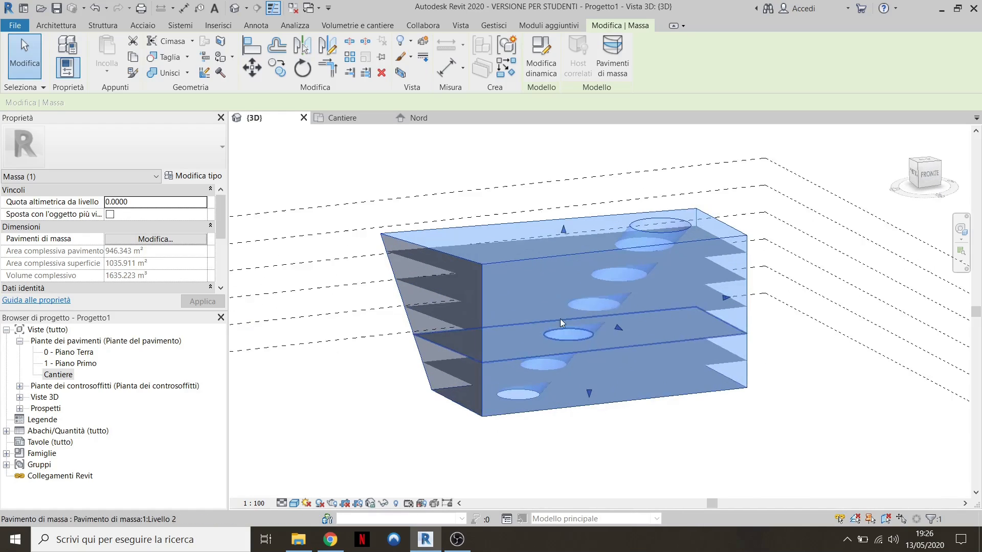
# Examine the mass floors around the slanted hole and check the properties of the Livello 5 mass floor
pyautogui.scroll(-3, 570, 333)
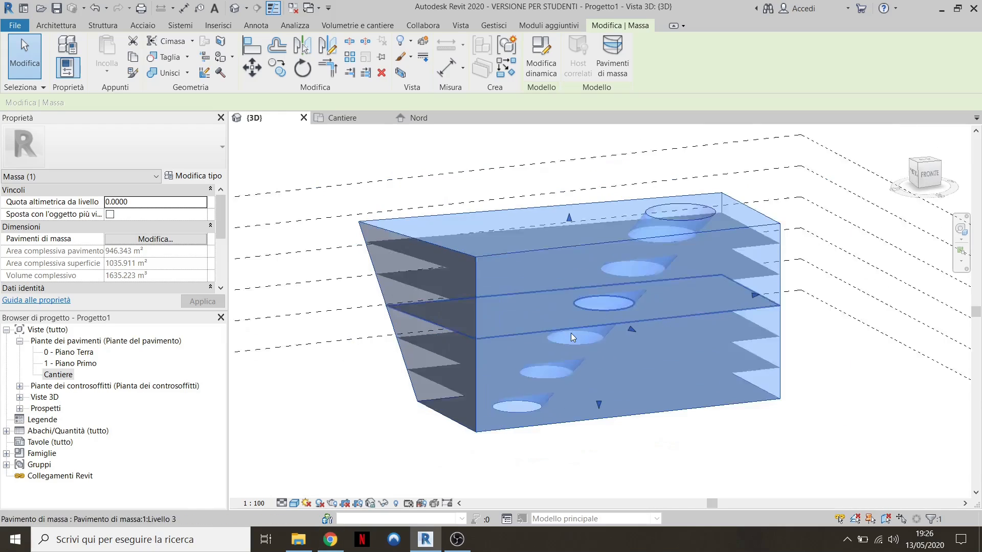
pyautogui.keyDown('shift'); pyautogui.moveTo(571, 333); pyautogui.dragTo(604, 332, button='middle'); pyautogui.keyUp('shift')
pyautogui.press('Escape')
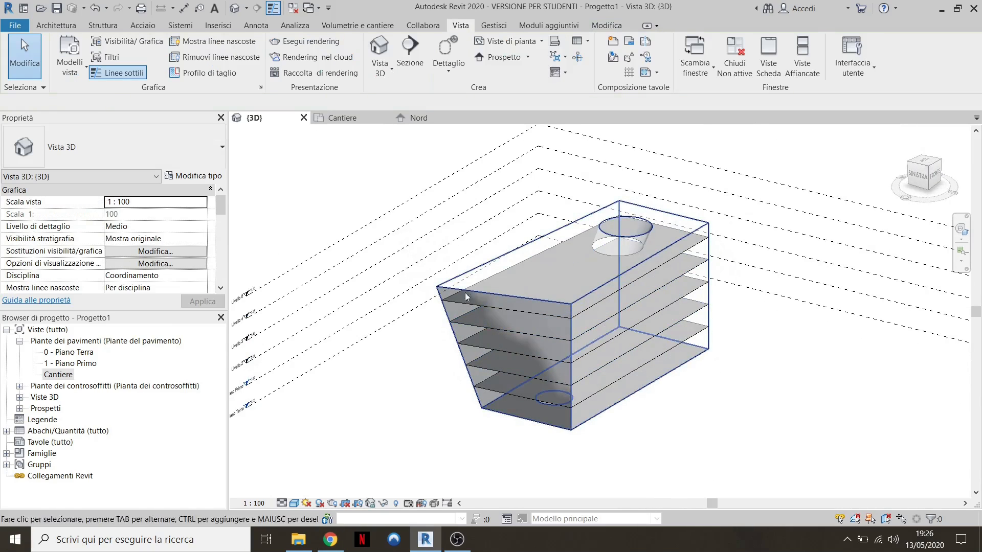
pyautogui.click(500, 307)
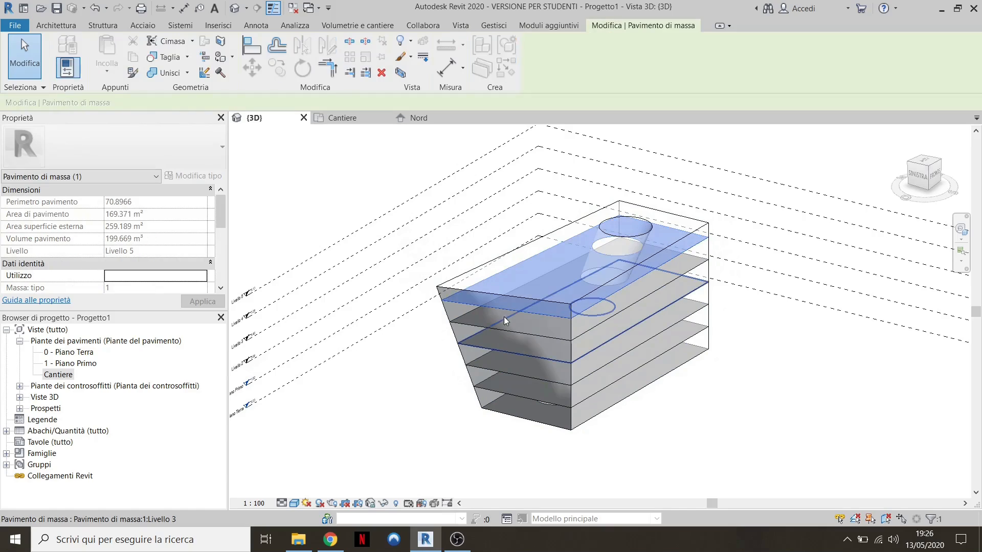
pyautogui.press('Escape')
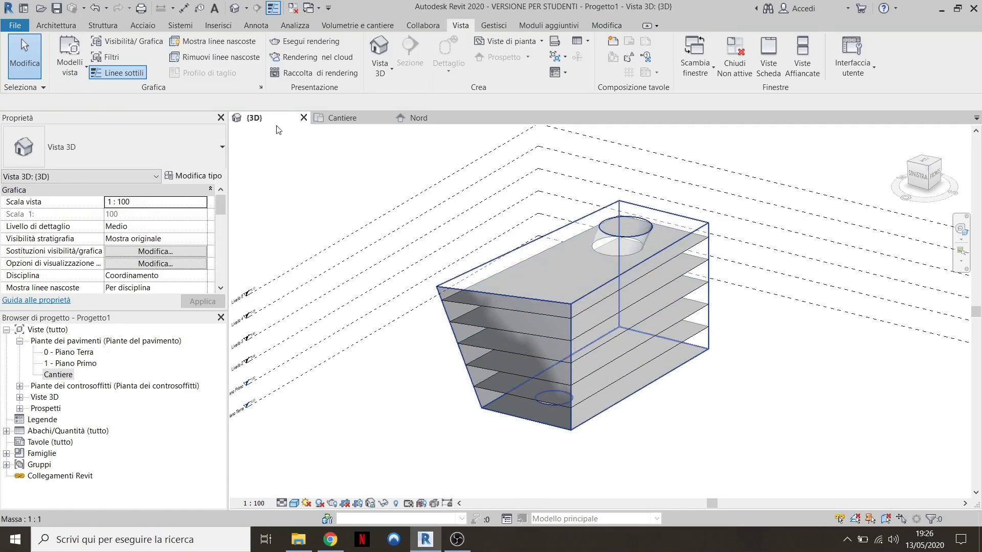
# Create a floor by face of type Latero Cementizio - 34 cm on the Livello 4 mass floor
pyautogui.click(57, 26)
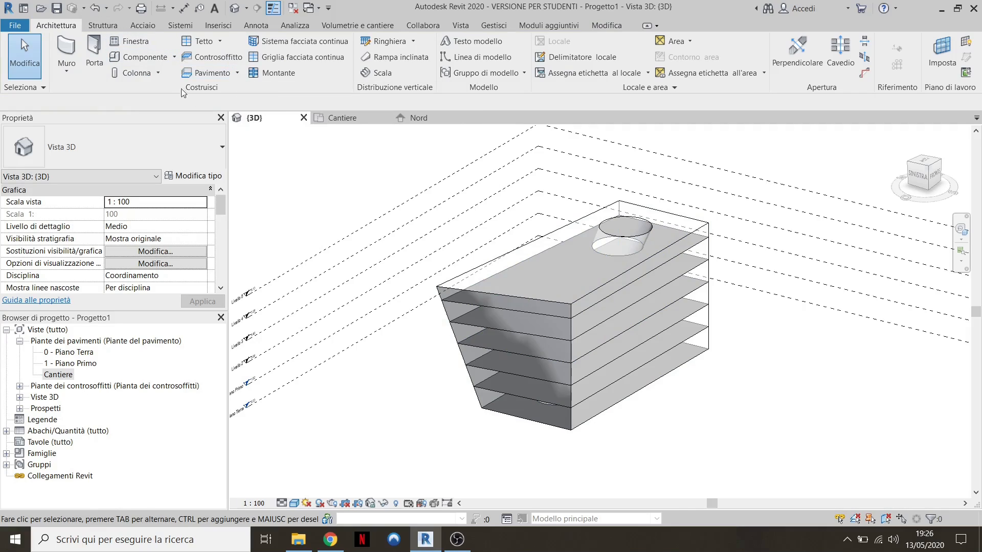
pyautogui.click(237, 74)
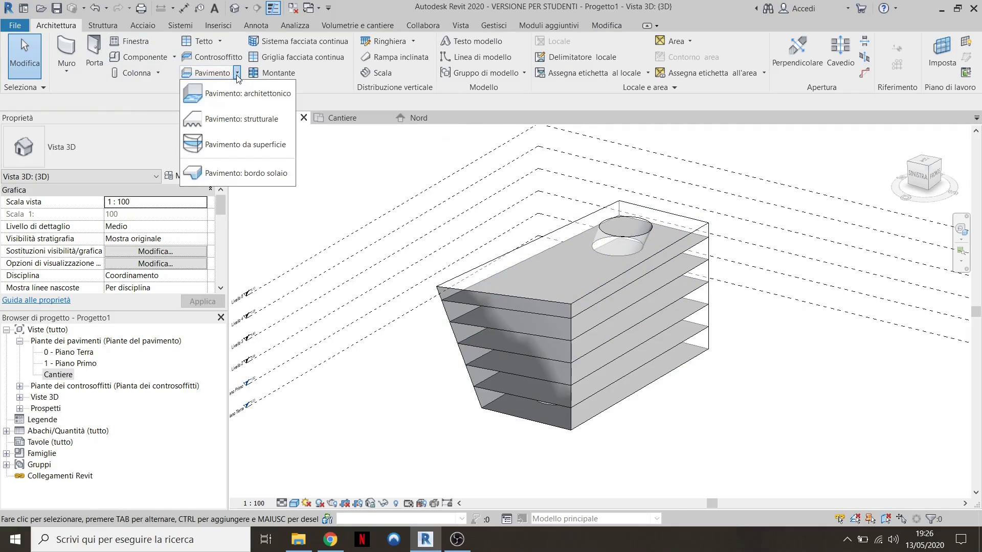
pyautogui.click(255, 155)
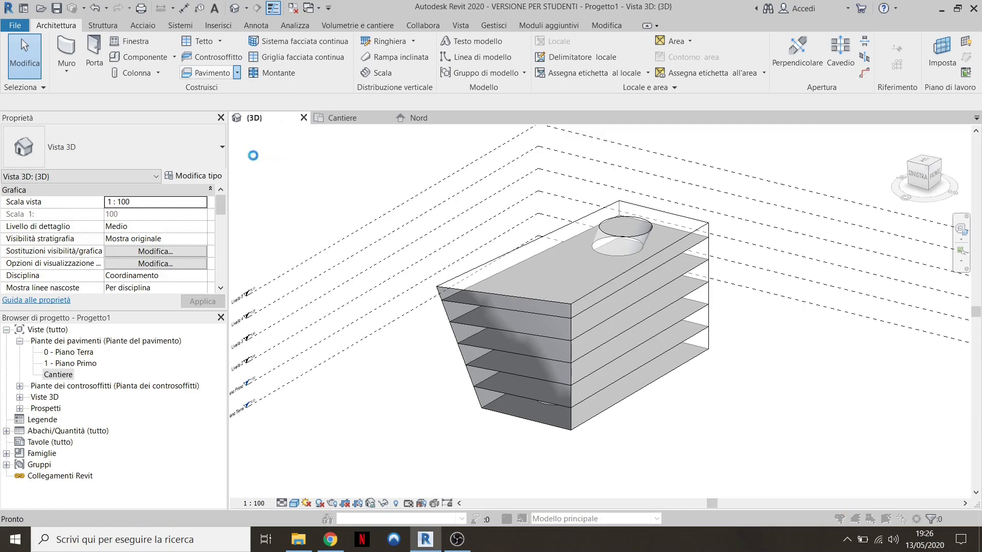
pyautogui.click(587, 327)
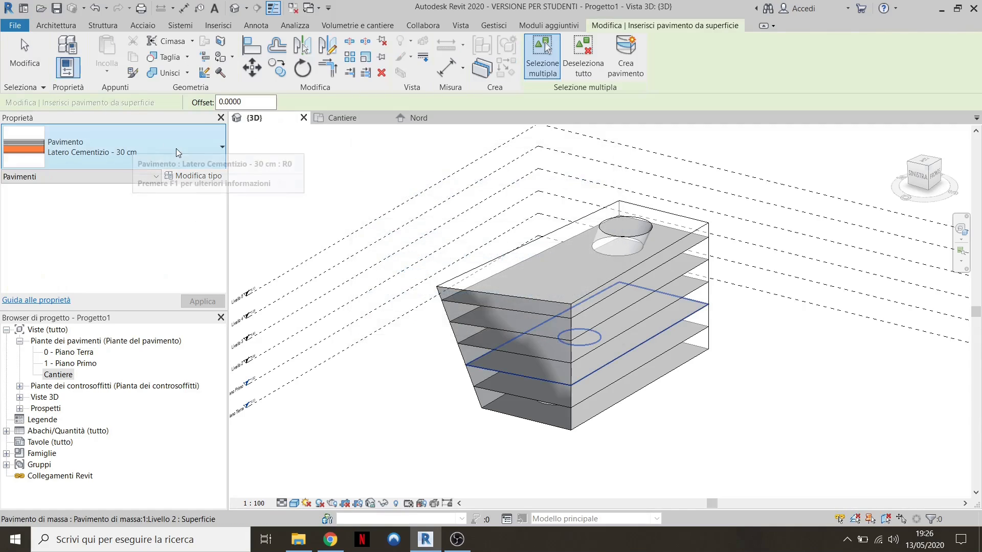
pyautogui.click(176, 152)
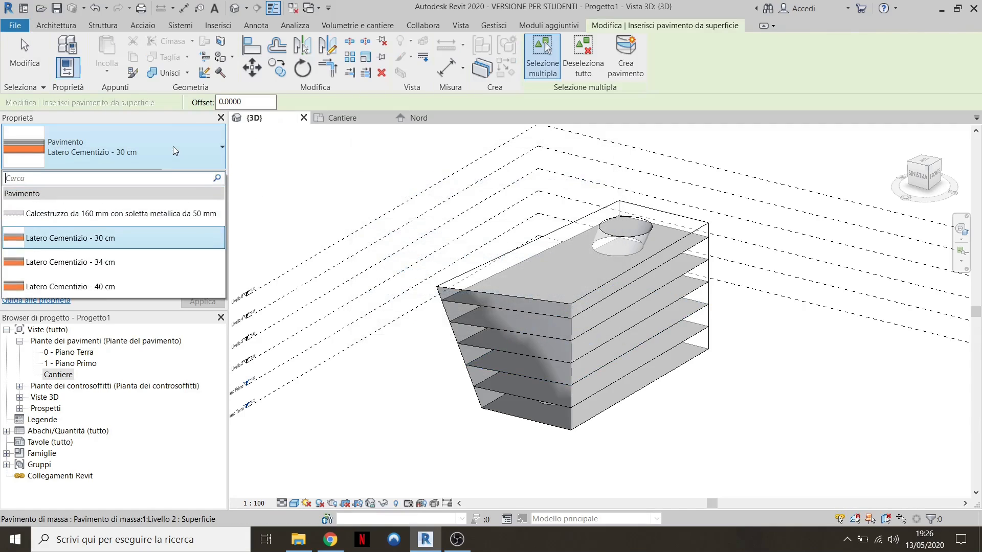
pyautogui.click(104, 262)
pyautogui.scroll(5, 488, 344)
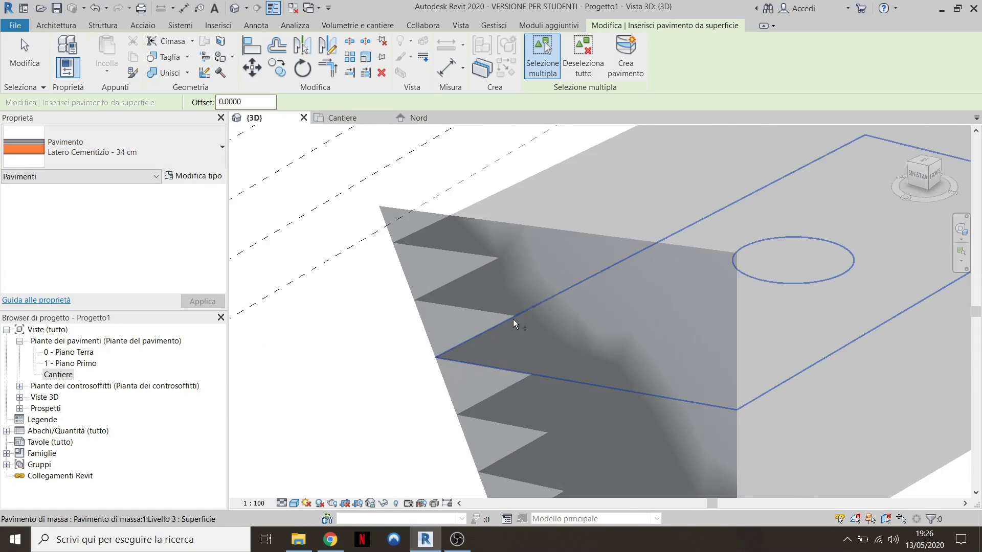
pyautogui.click(511, 315)
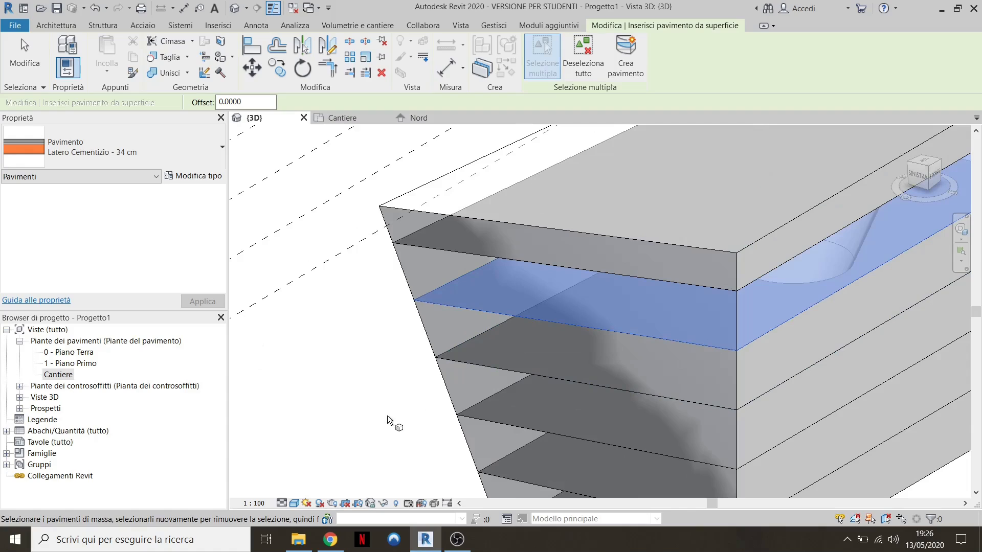
pyautogui.click(630, 75)
pyautogui.scroll(-3, 443, 289)
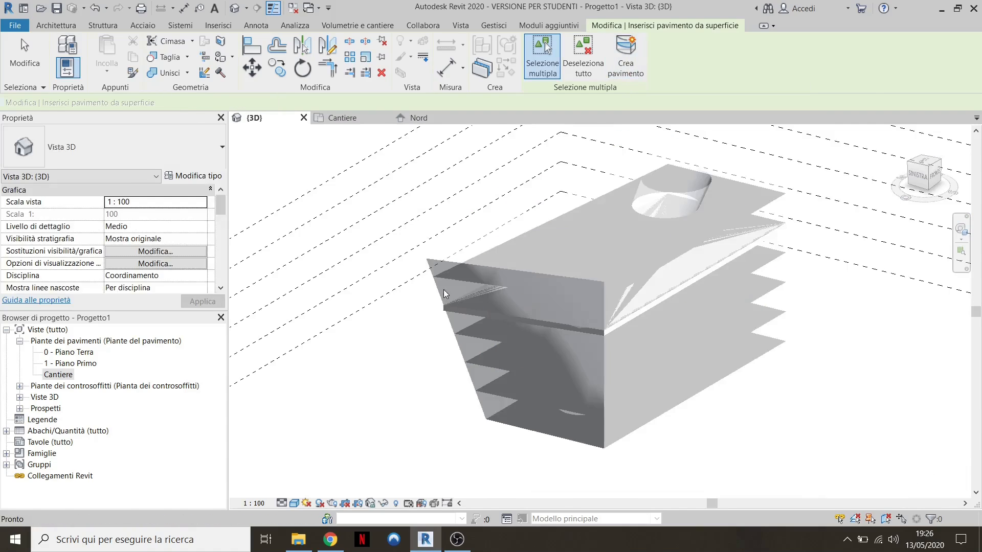
pyautogui.scroll(-2, 444, 290)
pyautogui.press('Escape')
# In the Cantiere plan, draw a vertical section line across the mass beside the hole and open its section view
pyautogui.click(360, 119)
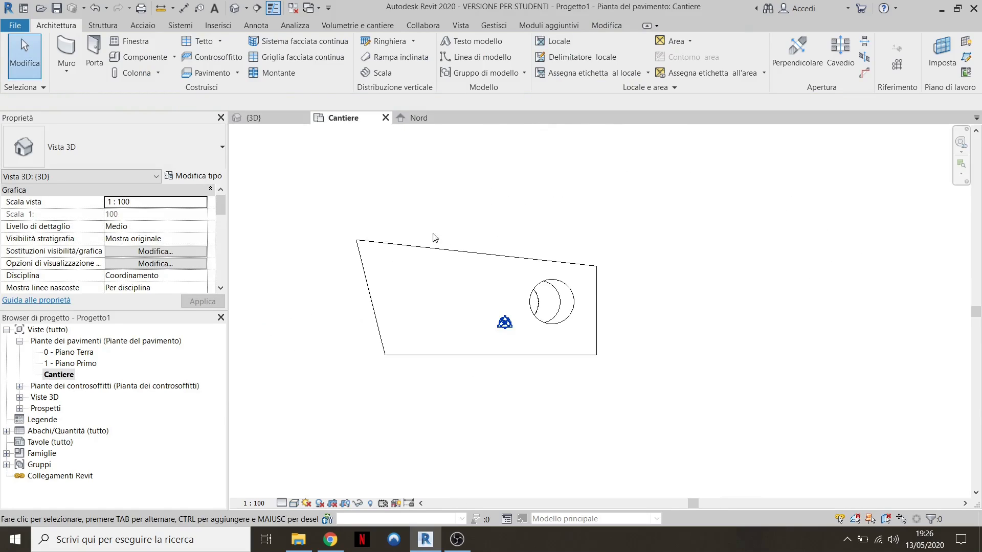
pyautogui.click(461, 26)
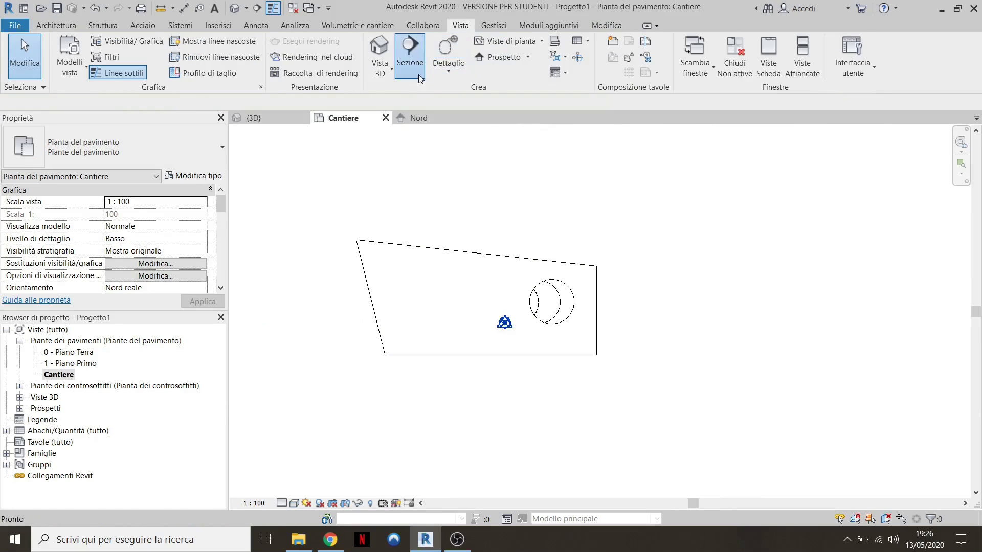
pyautogui.click(409, 57)
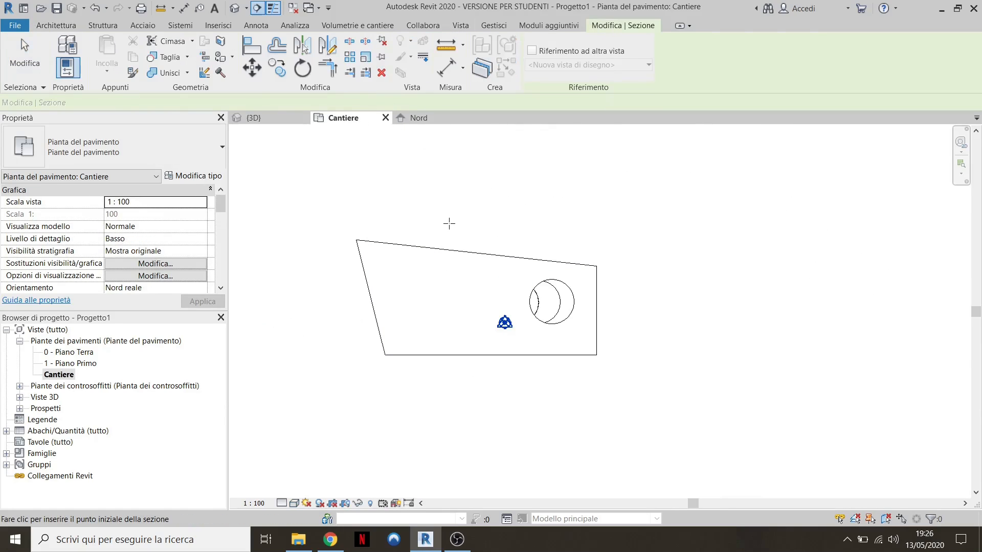
pyautogui.click(450, 381)
pyautogui.press('Escape')
pyautogui.press('Escape')
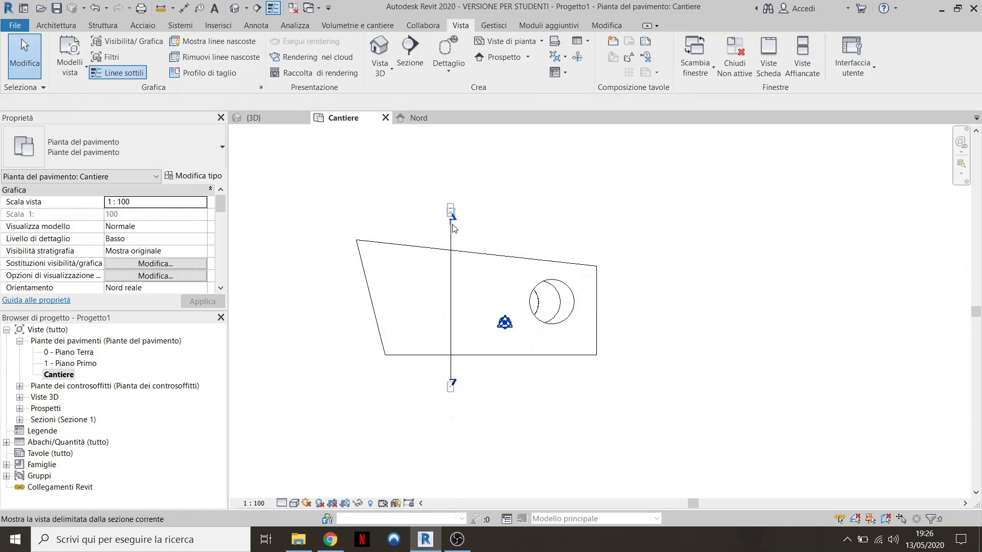
pyautogui.rightClick(451, 225)
pyautogui.click(495, 289)
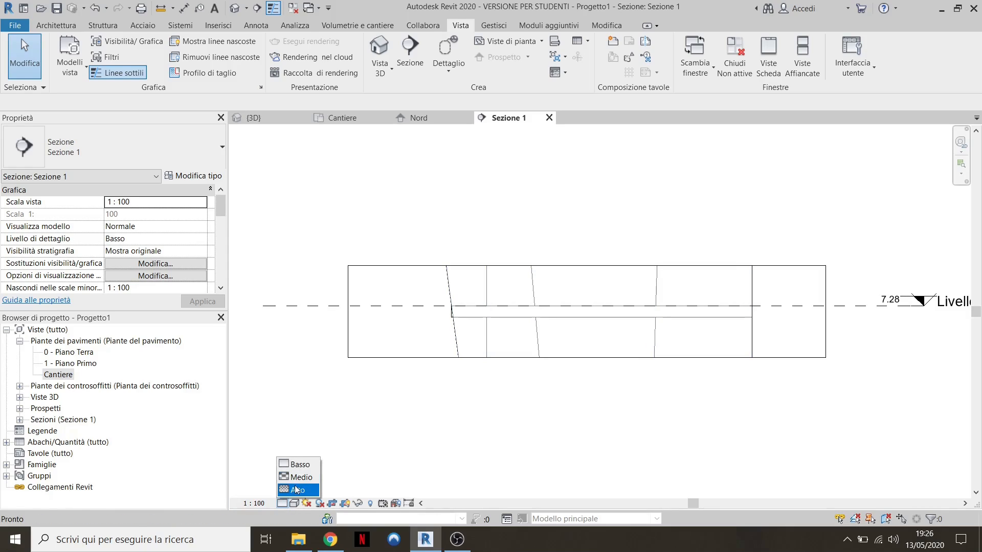
# Set the section view's detail level to Alto and examine the floor's layers where it meets the slanted mass face
pyautogui.click(297, 491)
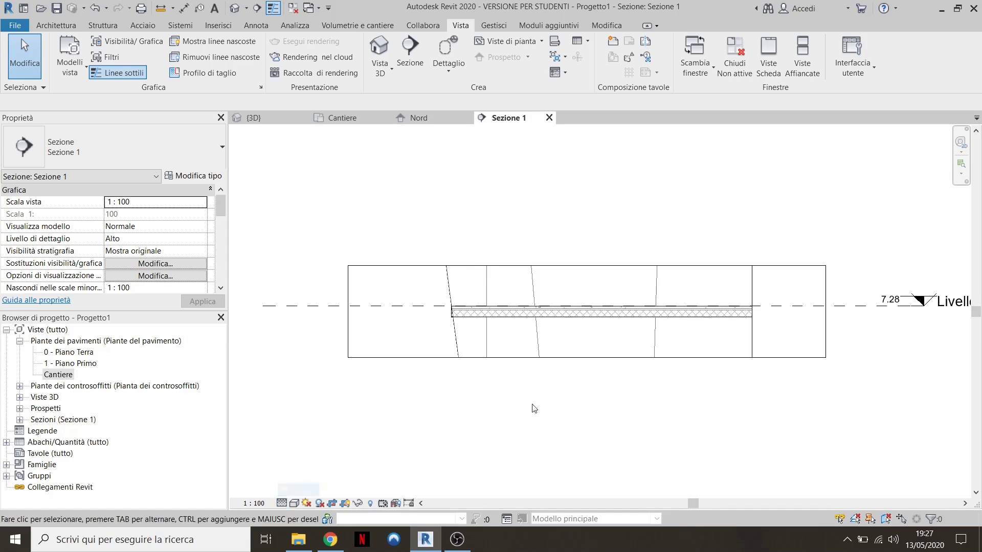
pyautogui.scroll(3, 554, 333)
pyautogui.scroll(2, 390, 297)
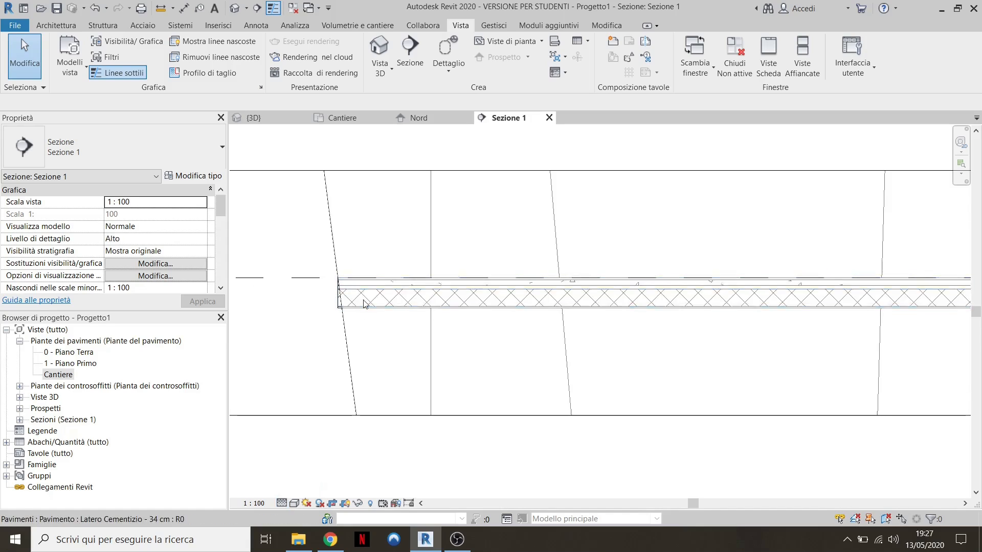
pyautogui.scroll(-2, 287, 300)
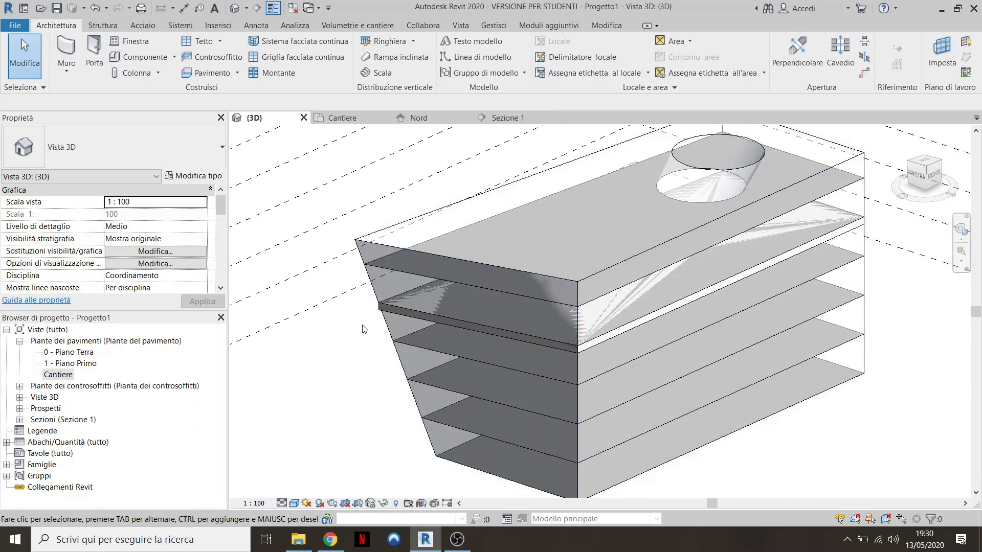
# In the 3D view, create a wall by face of type Tamponamento Esterno - 38 cm on the mass's long vertical side
pyautogui.keyDown('shift'); pyautogui.moveTo(365, 329); pyautogui.dragTo(578, 277, button='middle'); pyautogui.keyUp('shift')
pyautogui.scroll(1, 542, 270)
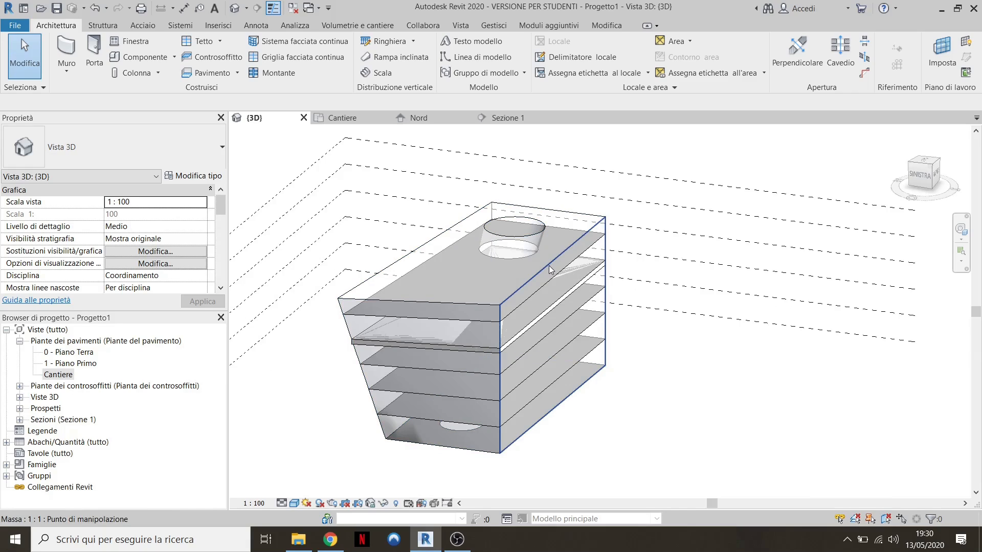
pyautogui.click(548, 266)
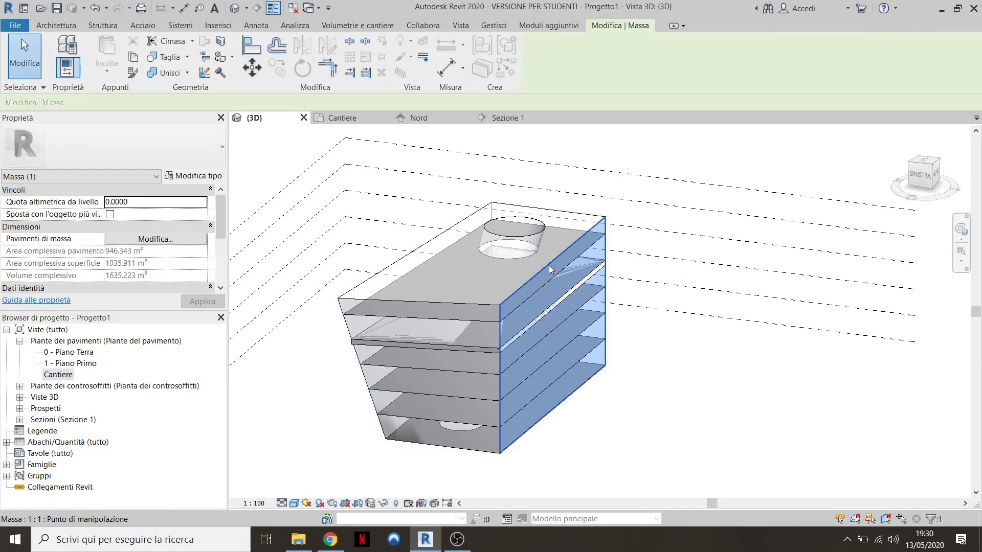
pyautogui.click(57, 25)
pyautogui.click(68, 71)
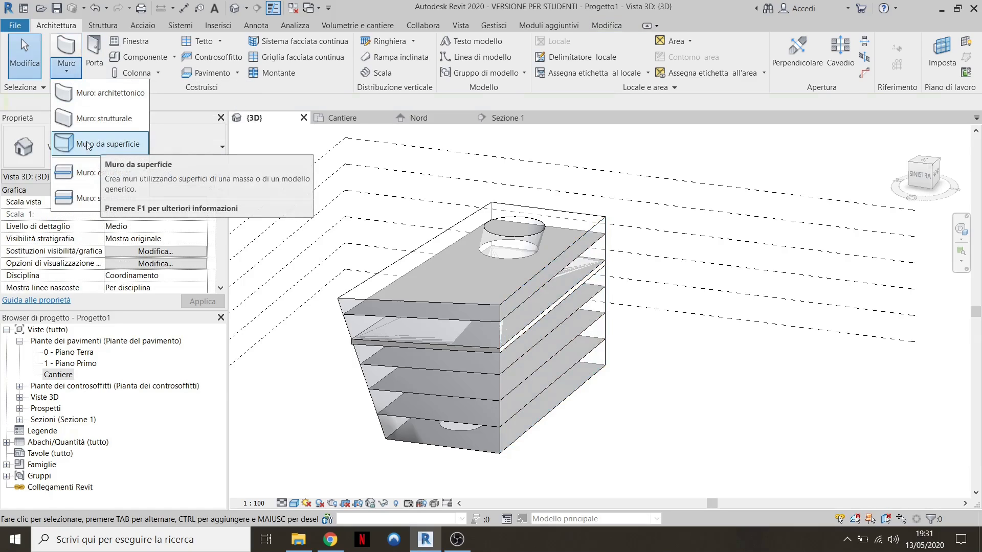
pyautogui.click(84, 146)
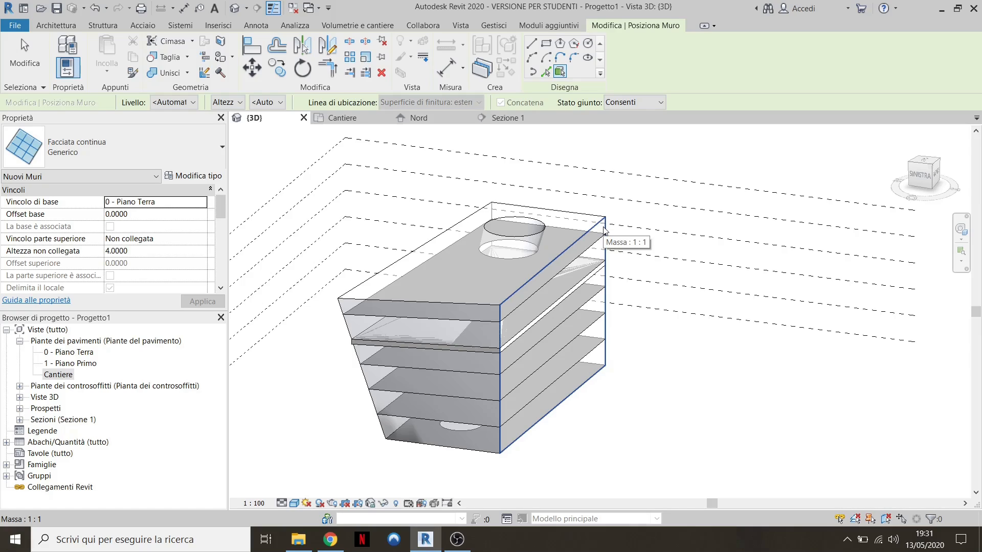
pyautogui.click(190, 151)
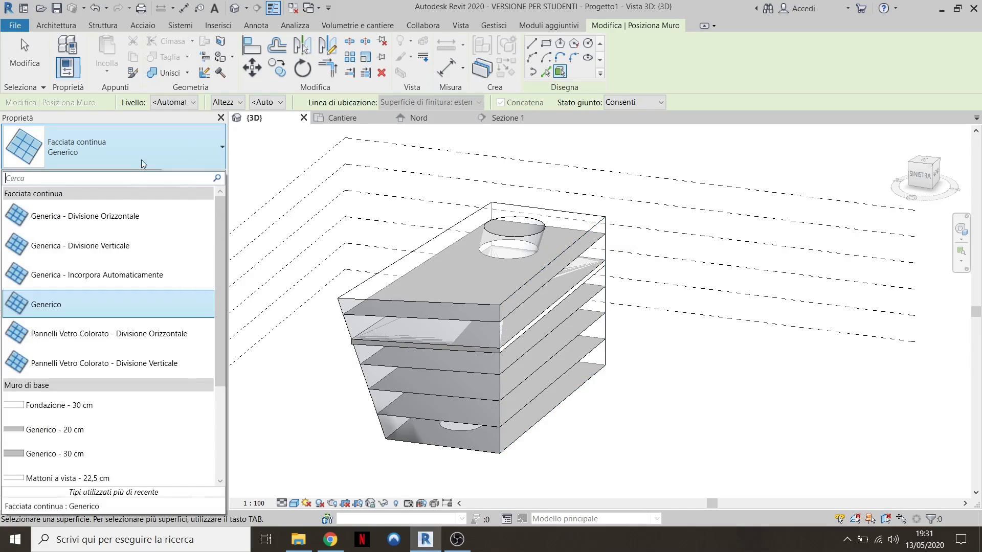
pyautogui.scroll(-2, 85, 294)
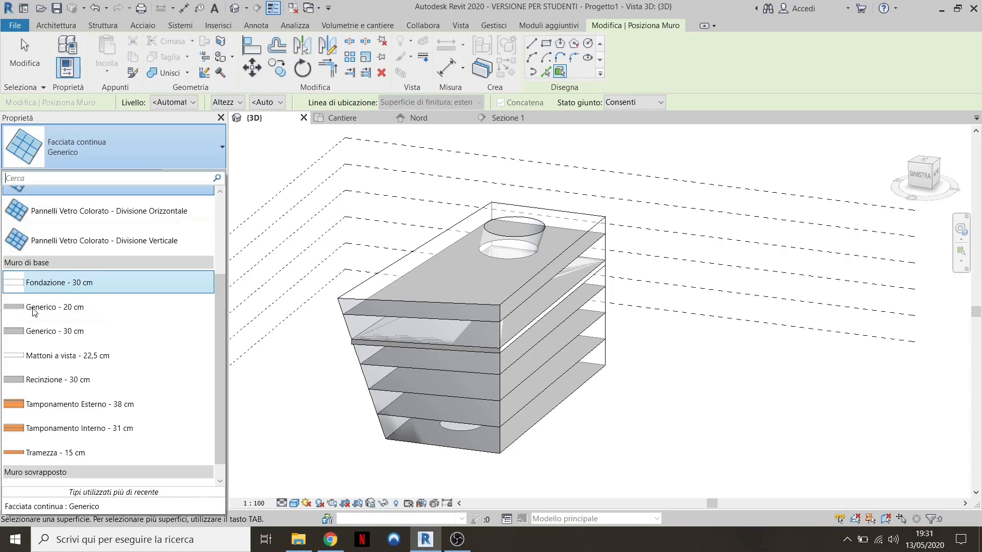
pyautogui.click(56, 411)
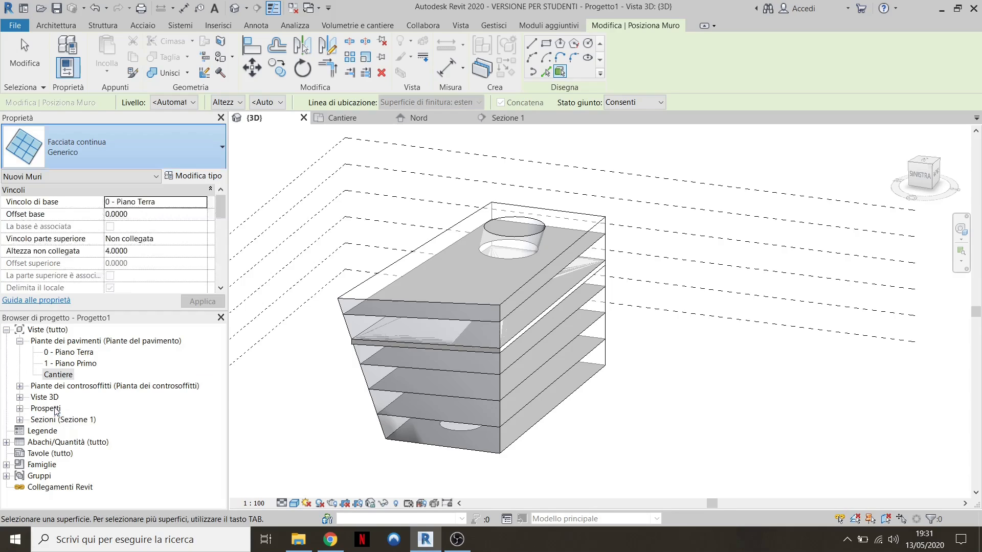
pyautogui.click(596, 231)
pyautogui.moveTo(536, 289)
pyautogui.keyDown('shift'); pyautogui.mouseDown(button='middle')
pyautogui.moveTo(532, 276)
pyautogui.moveTo(527, 286)
pyautogui.moveTo(537, 268)
pyautogui.moveTo(536, 300)
pyautogui.mouseUp(button='middle'); pyautogui.keyUp('shift')
pyautogui.press('Escape')
pyautogui.press('Escape')
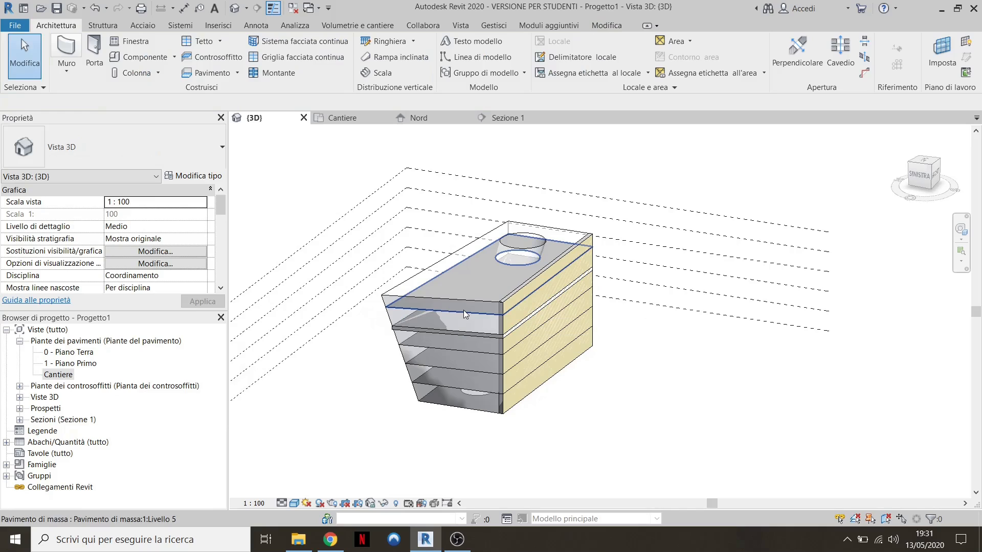
# Create a curtain system by face on the mass's trapezoidal end face beside the new wall
pyautogui.keyDown('shift'); pyautogui.moveTo(466, 314); pyautogui.dragTo(422, 349, button='middle'); pyautogui.keyUp('shift')
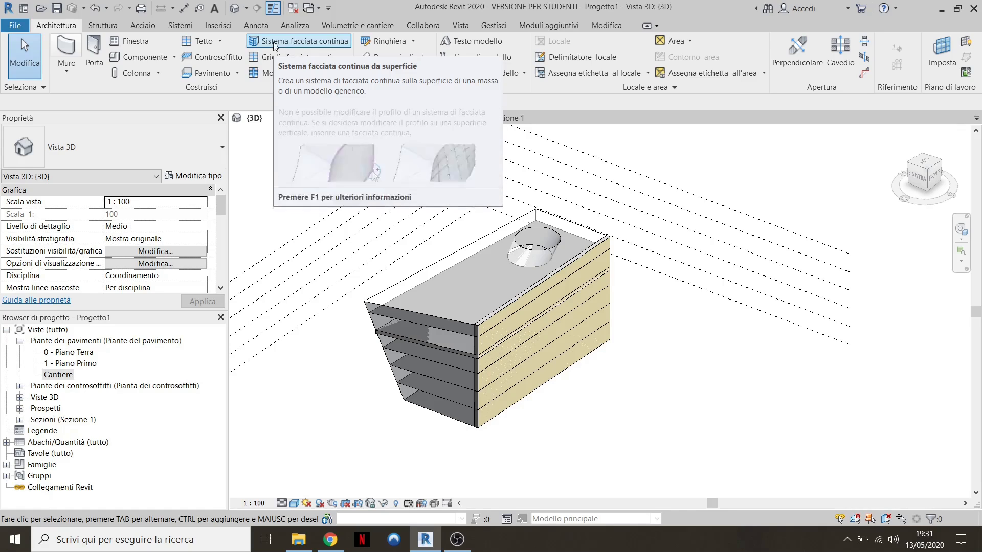
pyautogui.click(294, 45)
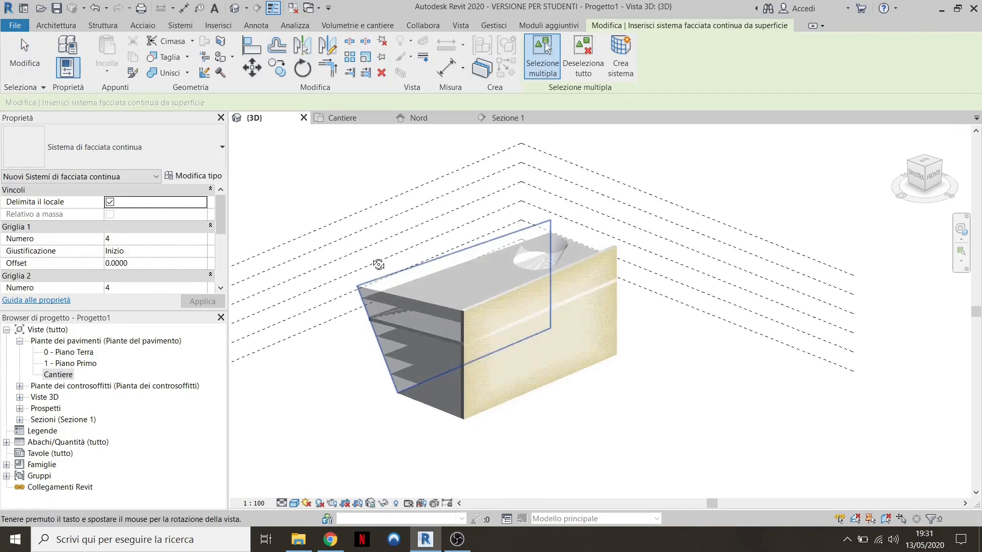
pyautogui.scroll(5, 372, 276)
pyautogui.keyDown('shift'); pyautogui.moveTo(366, 279); pyautogui.dragTo(377, 259, button='middle'); pyautogui.keyUp('shift')
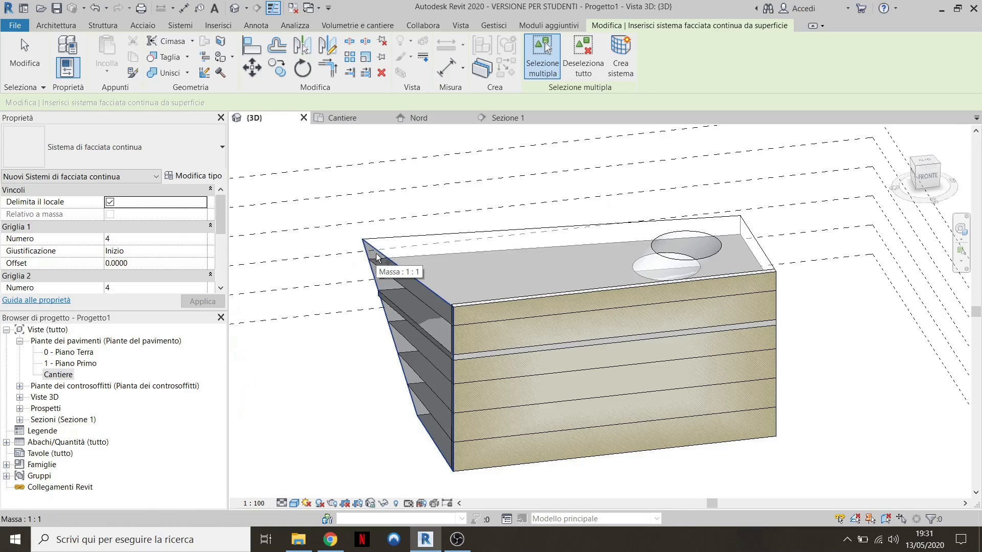
pyautogui.click(377, 257)
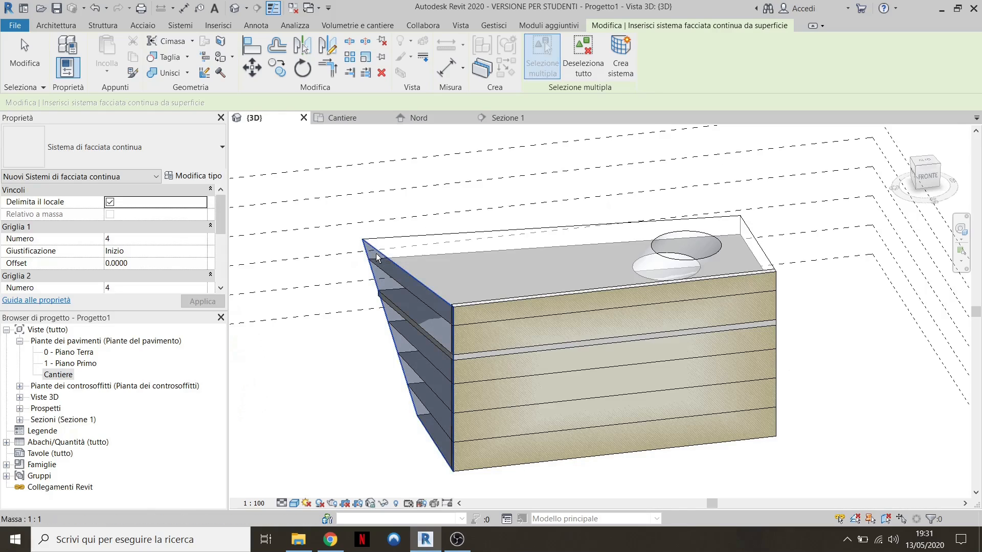
pyautogui.click(629, 69)
pyautogui.keyDown('shift'); pyautogui.moveTo(504, 243); pyautogui.dragTo(458, 289, button='middle'); pyautogui.keyUp('shift')
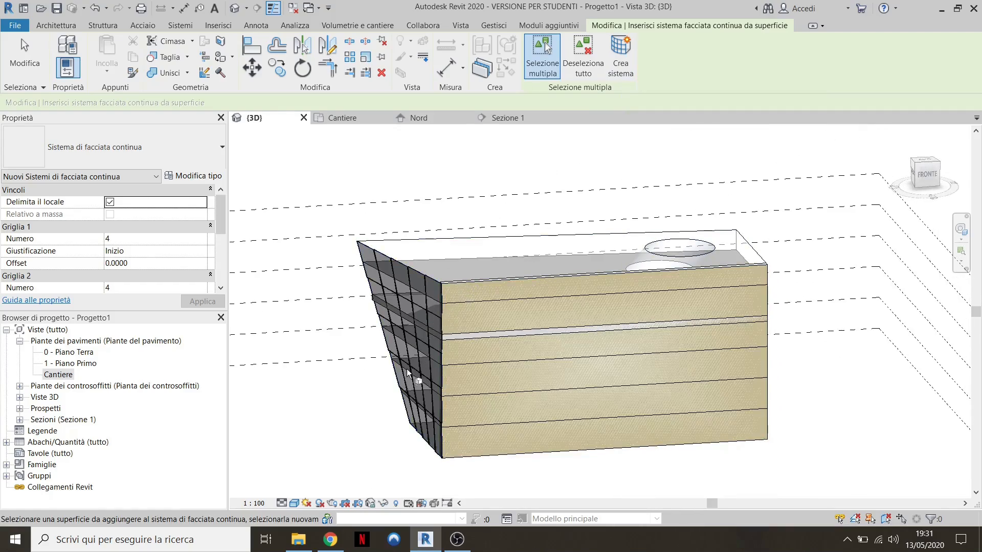
pyautogui.keyDown('shift'); pyautogui.moveTo(407, 370); pyautogui.dragTo(563, 250, button='middle'); pyautogui.keyUp('shift')
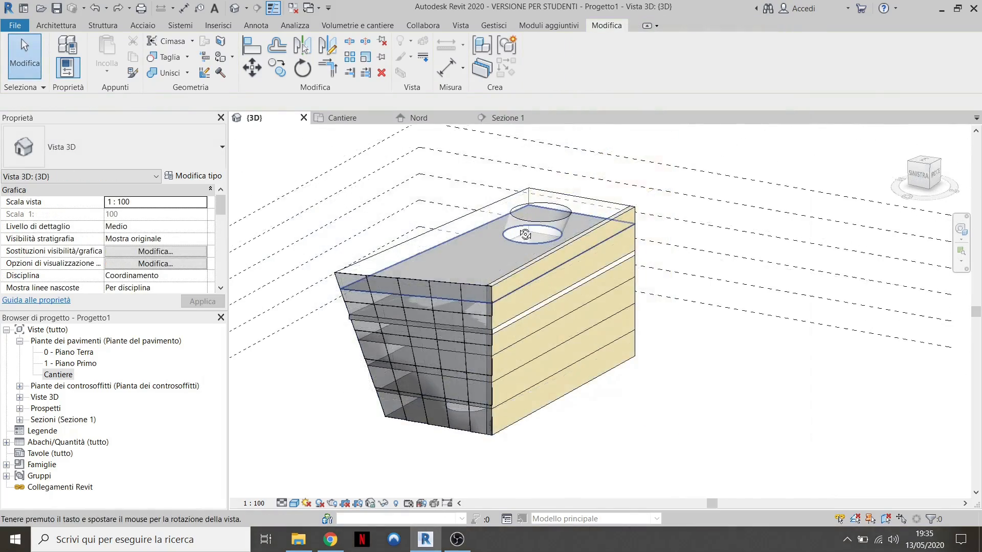
# Edit the mass in place and move its long vertical side face outward until the mass is about 12.8 m wide
pyautogui.keyDown('shift'); pyautogui.moveTo(525, 235); pyautogui.dragTo(521, 210, button='middle'); pyautogui.keyUp('shift')
pyautogui.click(370, 260)
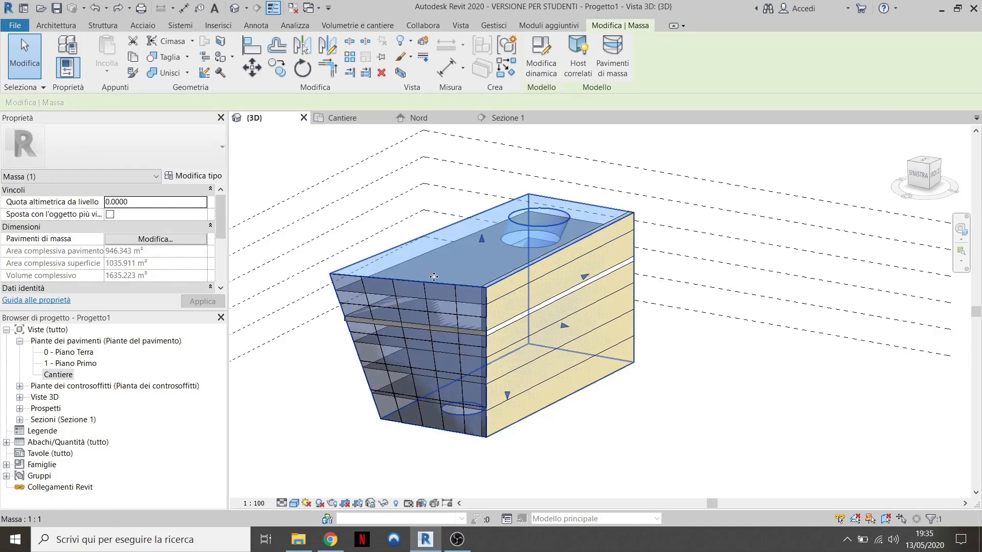
pyautogui.keyDown('shift'); pyautogui.moveTo(370, 259); pyautogui.dragTo(527, 300, button='middle'); pyautogui.keyUp('shift')
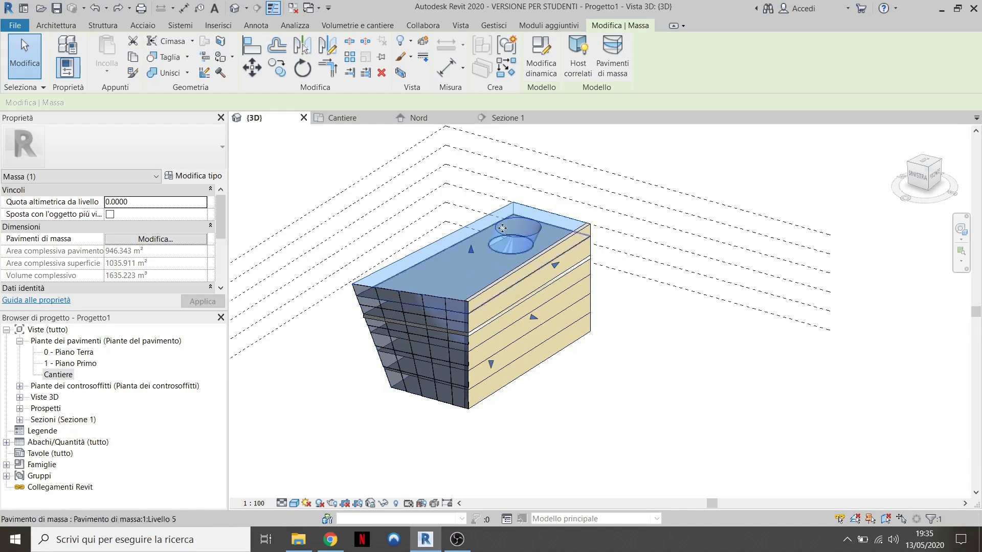
pyautogui.keyDown('shift'); pyautogui.moveTo(502, 228); pyautogui.dragTo(539, 317, button='middle'); pyautogui.keyUp('shift')
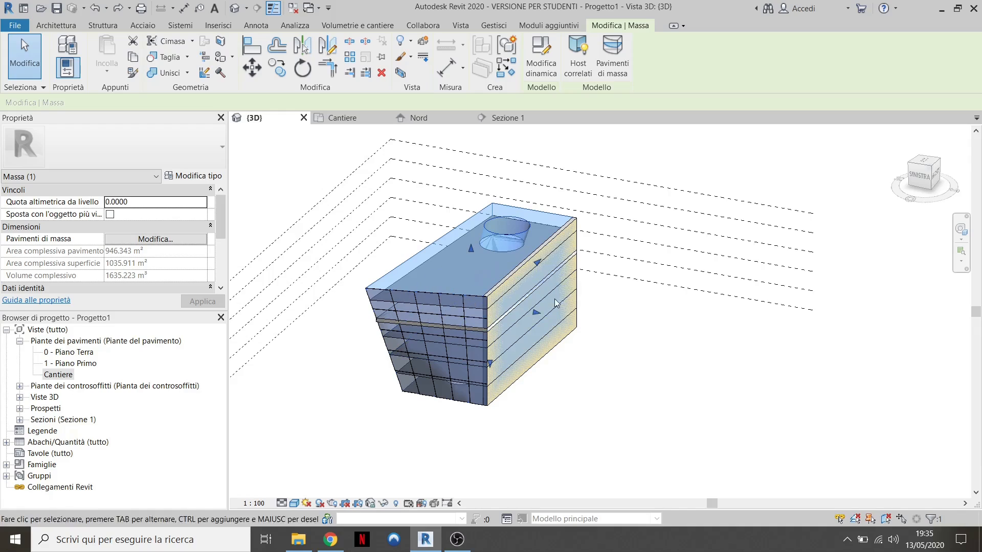
pyautogui.click(547, 69)
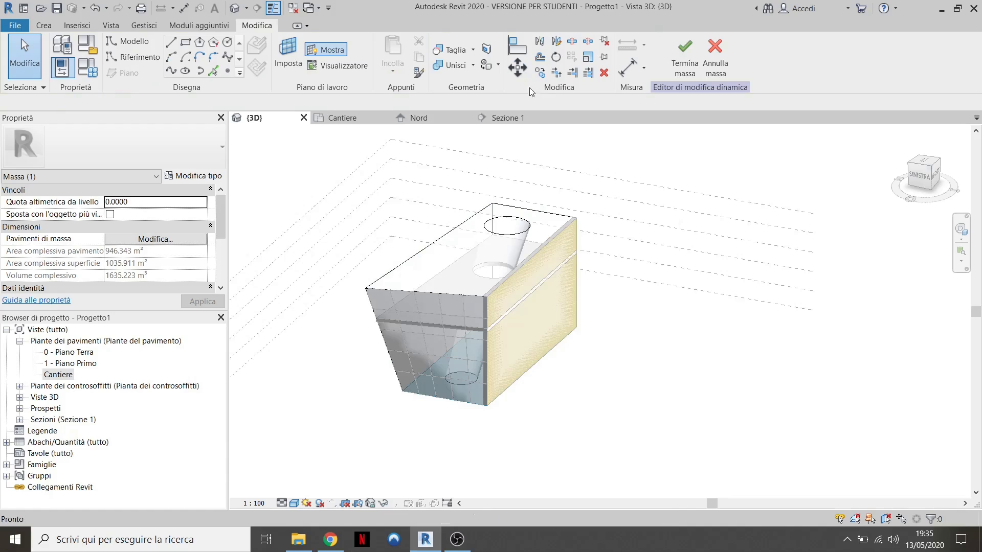
pyautogui.click(571, 233)
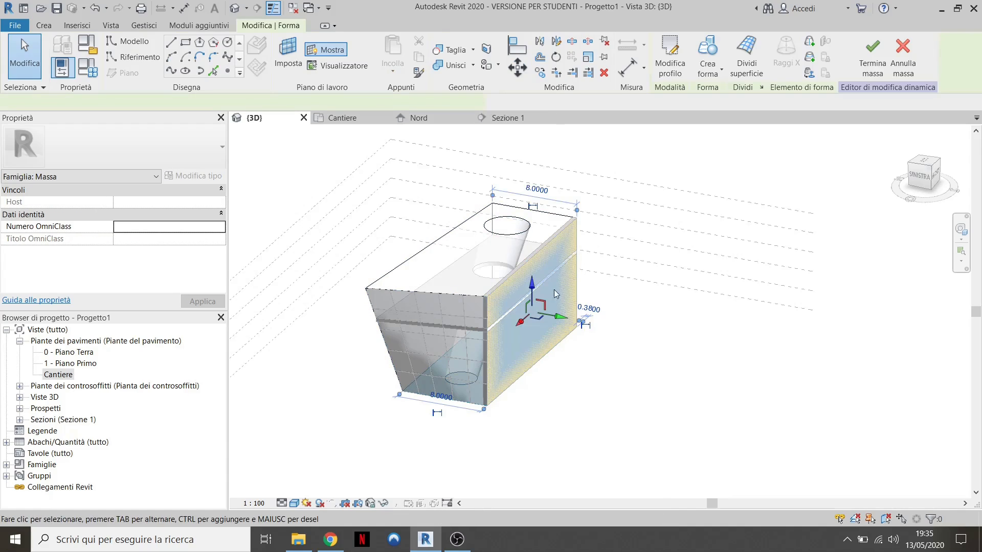
pyautogui.moveTo(551, 319); pyautogui.dragTo(615, 327)
pyautogui.keyDown('shift'); pyautogui.moveTo(623, 281); pyautogui.dragTo(596, 294, button='middle'); pyautogui.keyUp('shift')
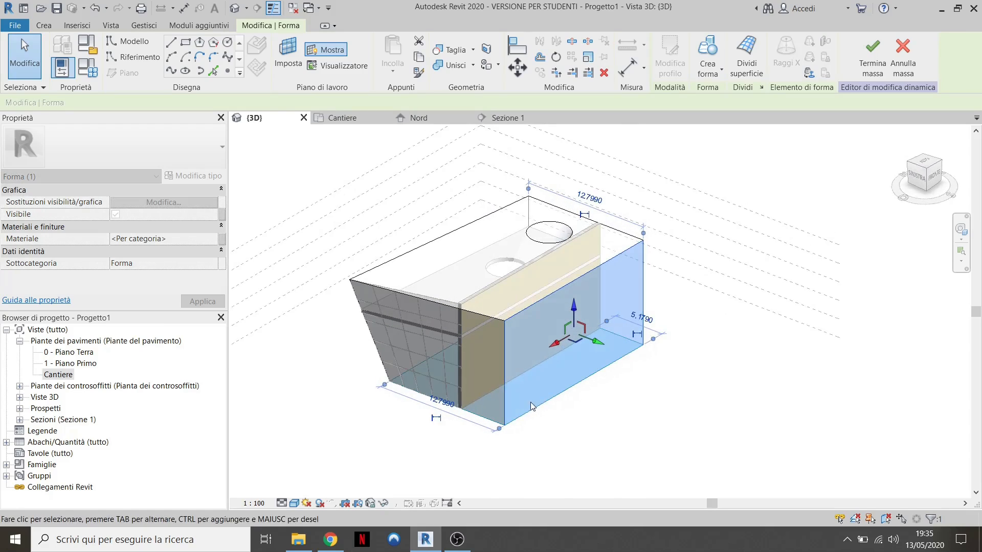
# Move the bottom corner vertex of the widened side outward so its corner edge slants, and finish the mass edit
pyautogui.click(505, 426)
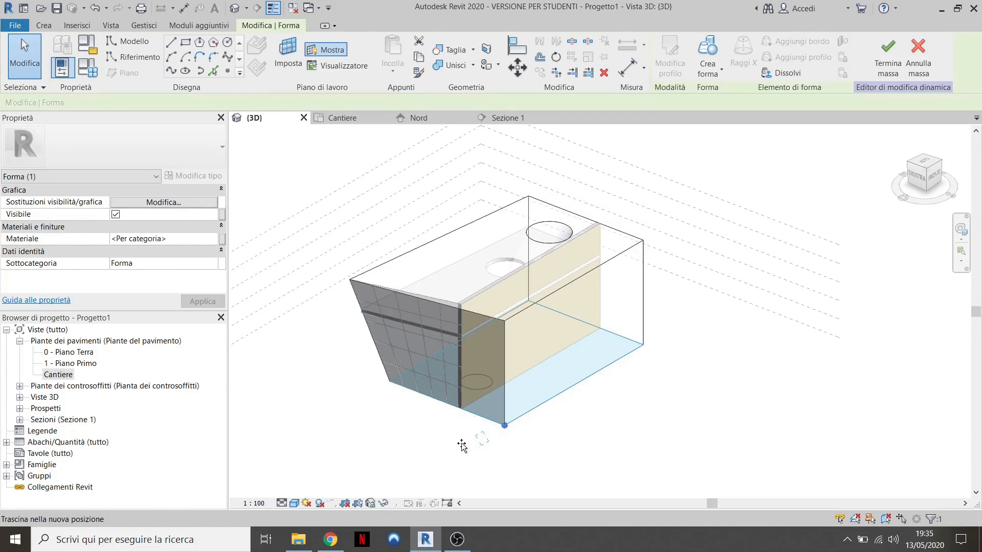
pyautogui.moveTo(448, 450); pyautogui.dragTo(449, 453)
pyautogui.keyDown('shift'); pyautogui.moveTo(494, 365); pyautogui.dragTo(555, 337, button='middle'); pyautogui.keyUp('shift')
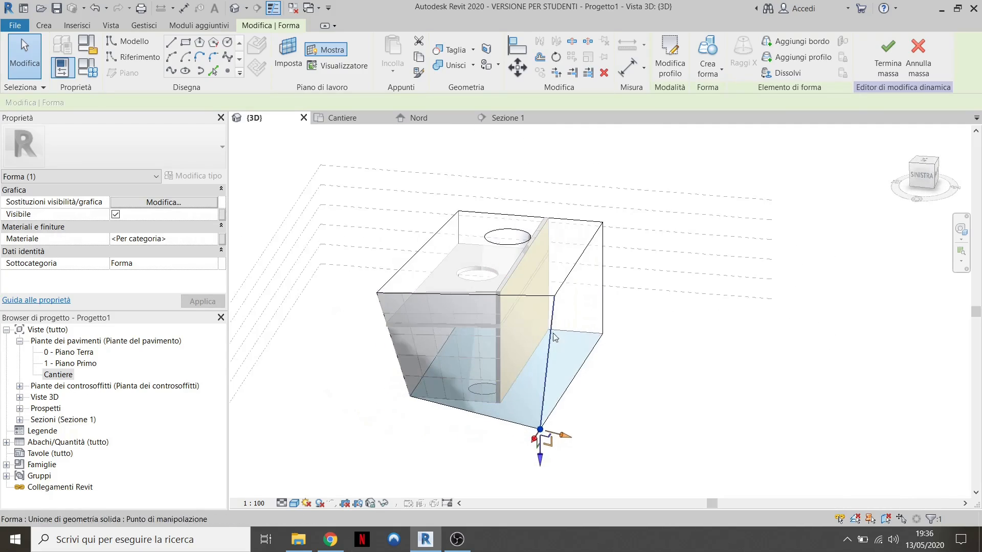
pyautogui.click(899, 75)
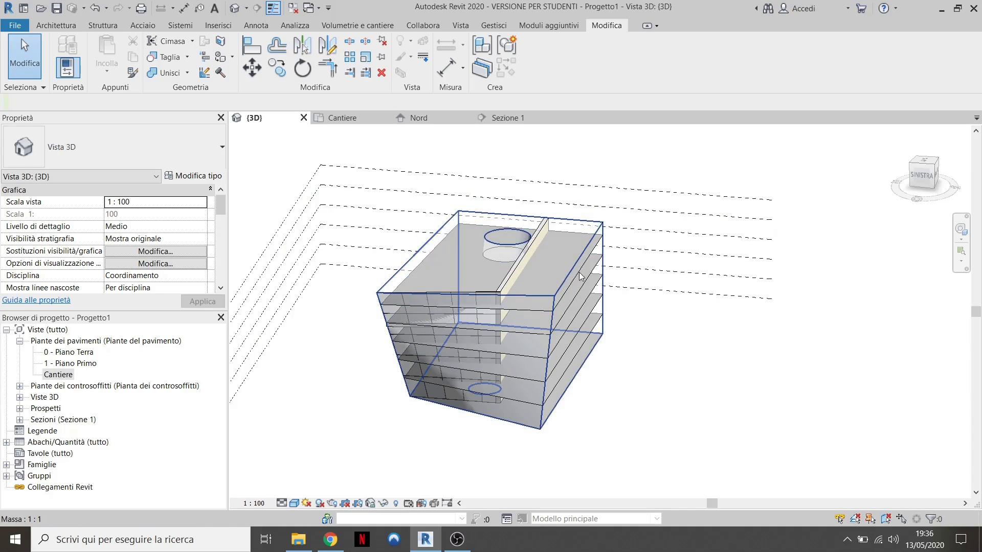
# Delete the Livello 4 floor, the wall and the curtain system generated from the previous mass shape
pyautogui.keyDown('shift'); pyautogui.moveTo(565, 276); pyautogui.dragTo(580, 299, button='middle'); pyautogui.keyUp('shift')
pyautogui.scroll(3, 546, 313)
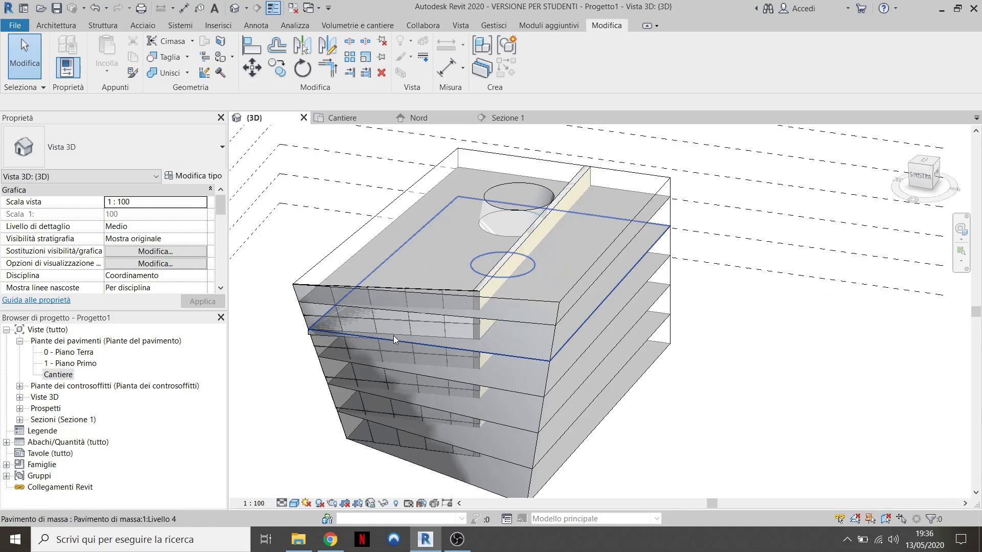
pyautogui.click(318, 333)
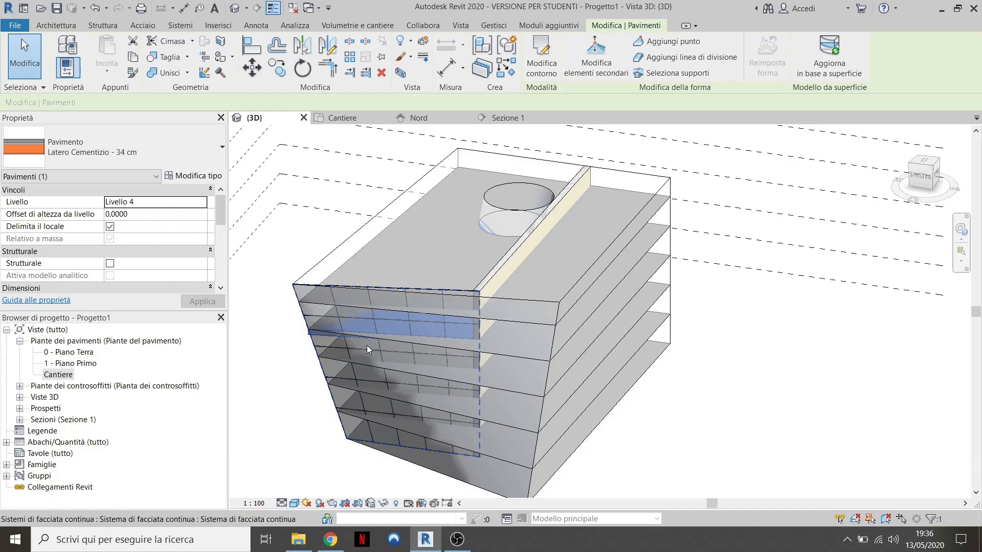
pyautogui.press('Escape')
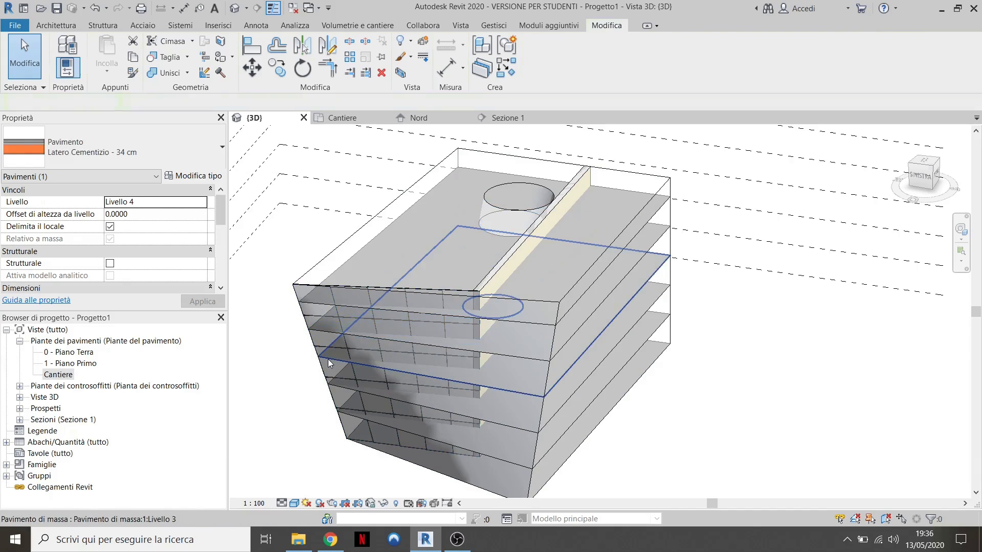
pyautogui.click(498, 269)
pyautogui.press('Delete')
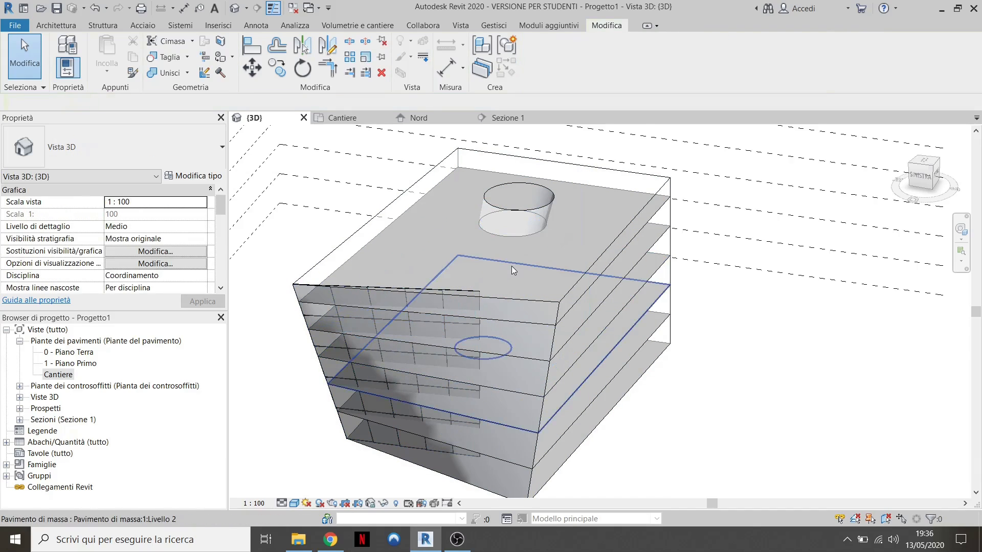
pyautogui.scroll(-2, 511, 266)
pyautogui.click(445, 284)
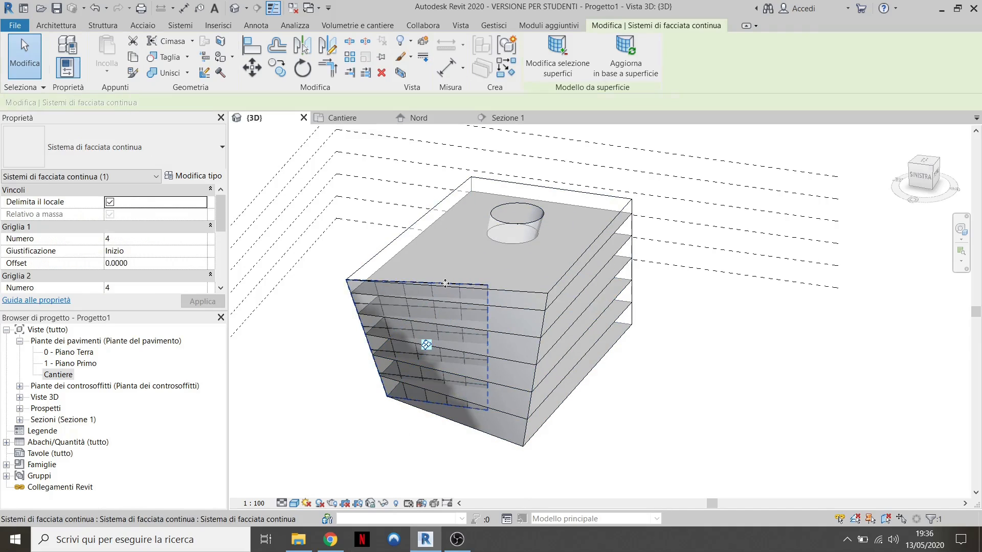
pyautogui.press('Delete')
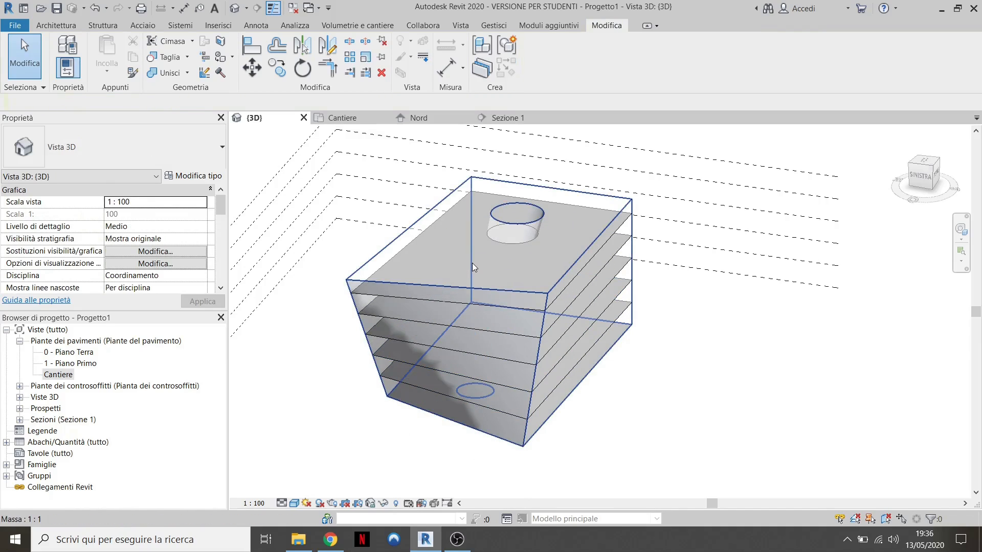
# Create a curtain system by face on the reshaped mass's slanted trapezoidal end face
pyautogui.keyDown('shift'); pyautogui.moveTo(472, 263); pyautogui.dragTo(410, 329, button='middle'); pyautogui.keyUp('shift')
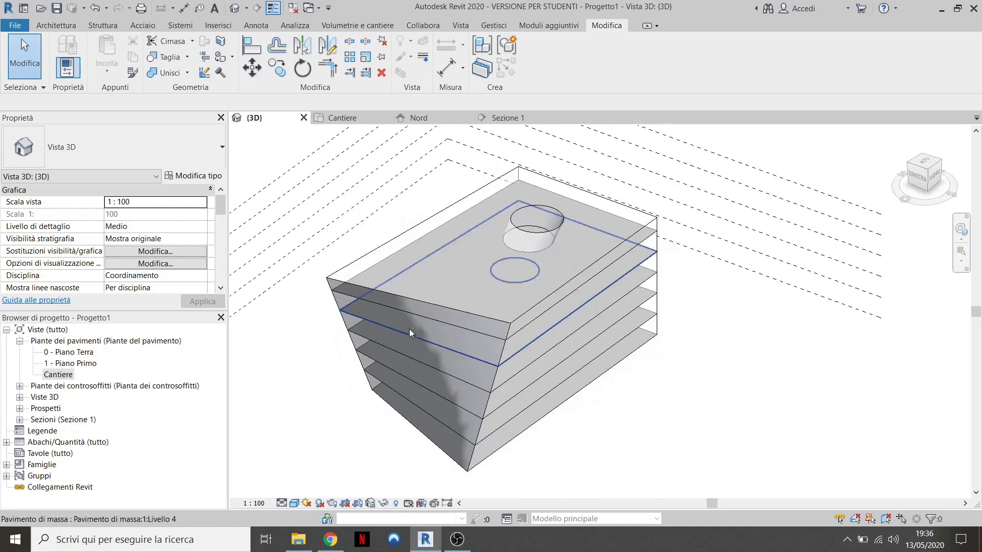
pyautogui.click(56, 25)
pyautogui.click(310, 43)
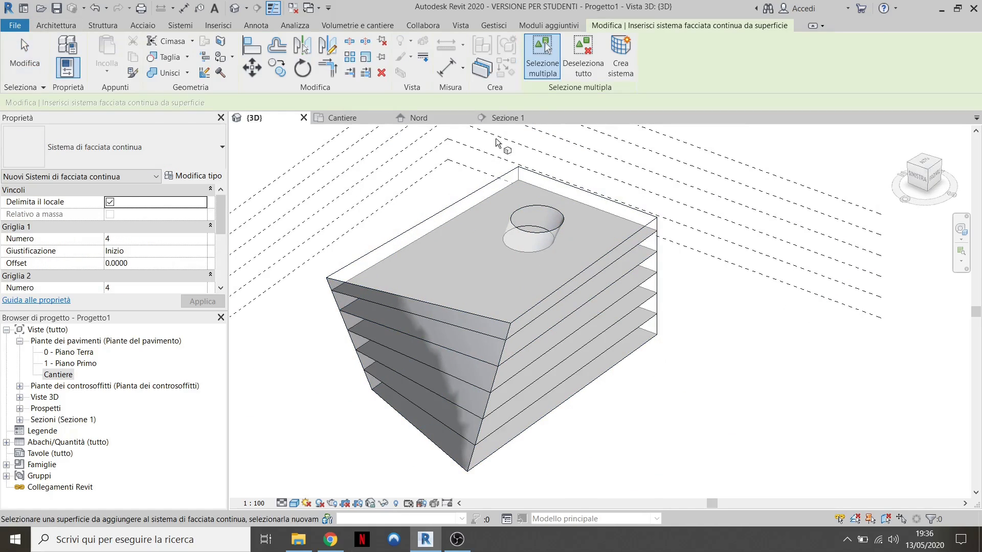
pyautogui.click(538, 77)
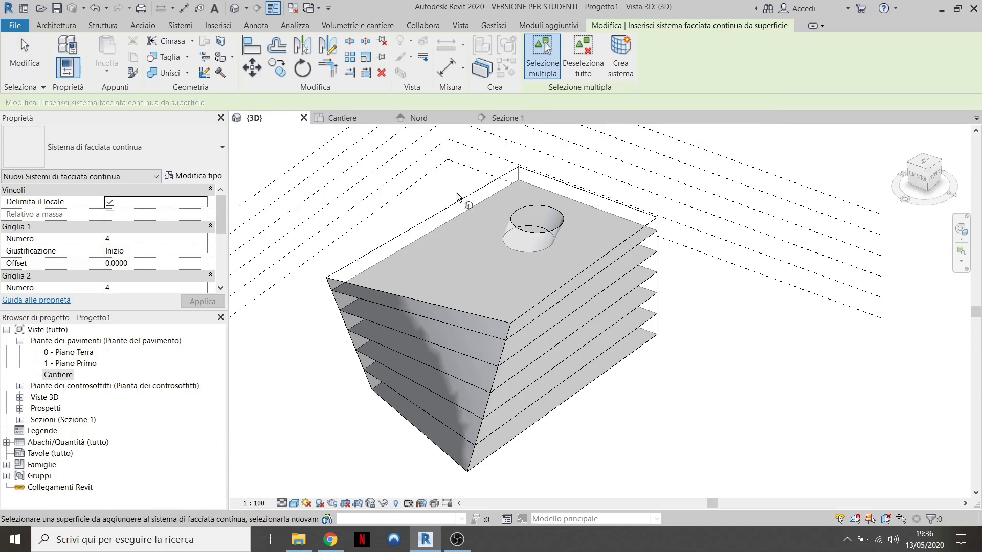
pyautogui.click(346, 288)
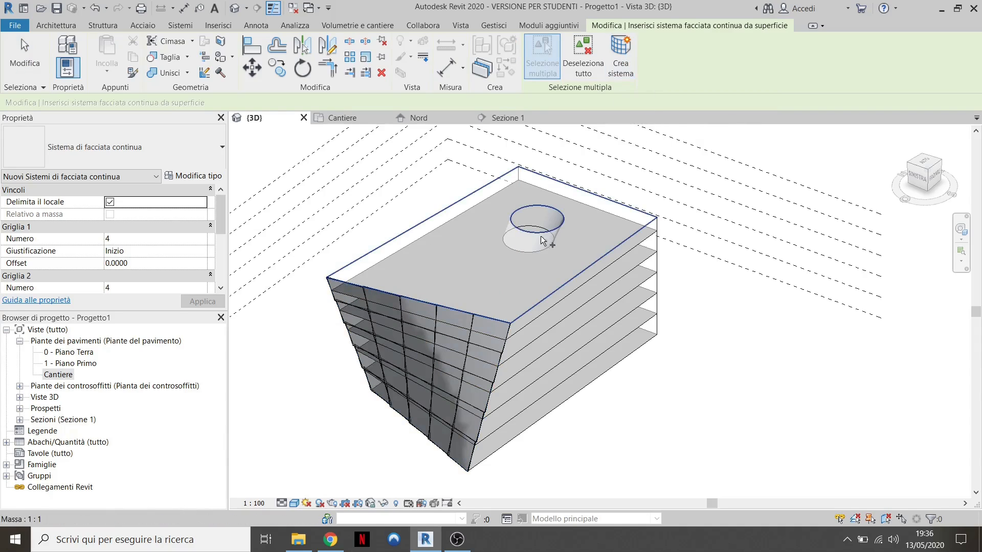
# Place a Tamponamento Esterno - 38 cm wall by face on the mass's long side face beside the curtain system
pyautogui.keyDown('shift'); pyautogui.moveTo(512, 177); pyautogui.dragTo(554, 330, button='middle'); pyautogui.keyUp('shift')
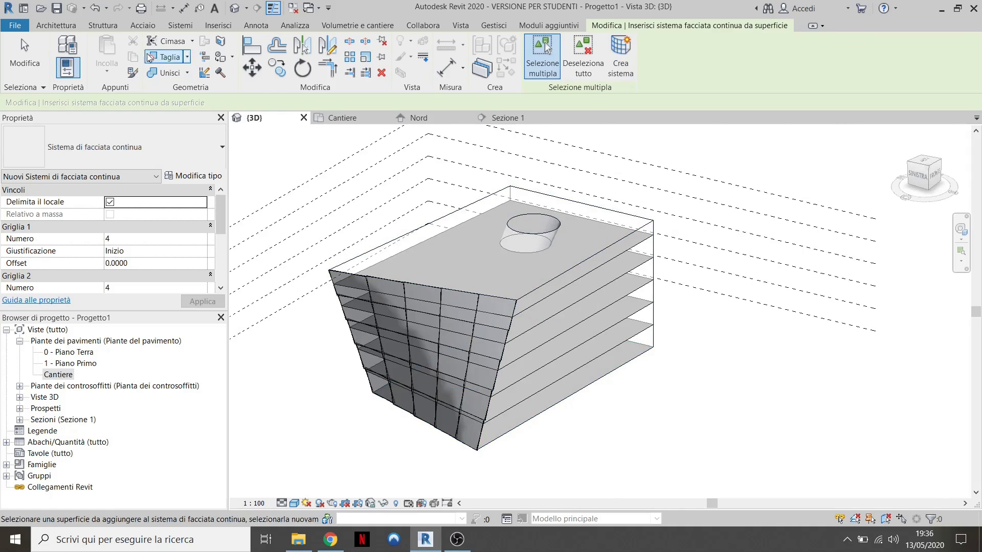
pyautogui.click(61, 27)
pyautogui.click(71, 70)
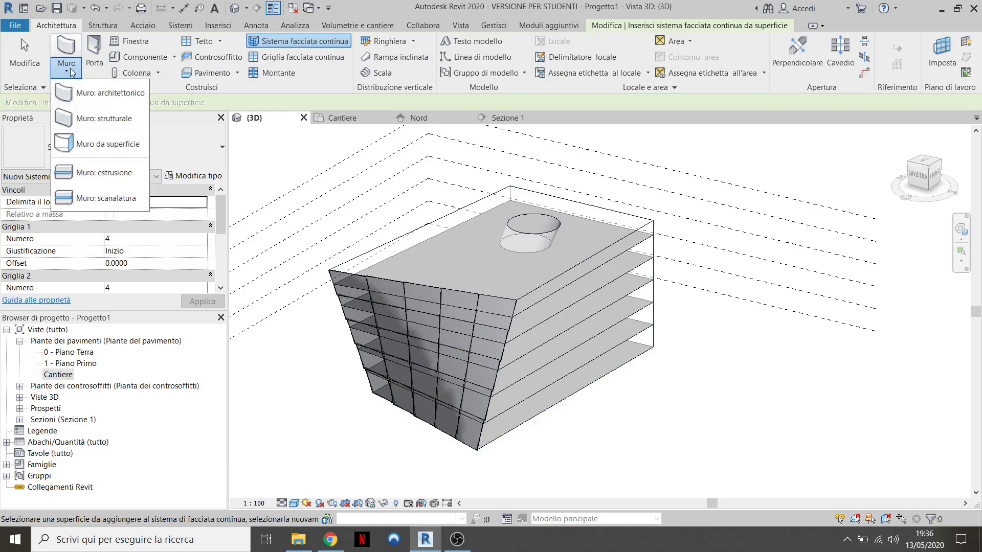
pyautogui.click(93, 97)
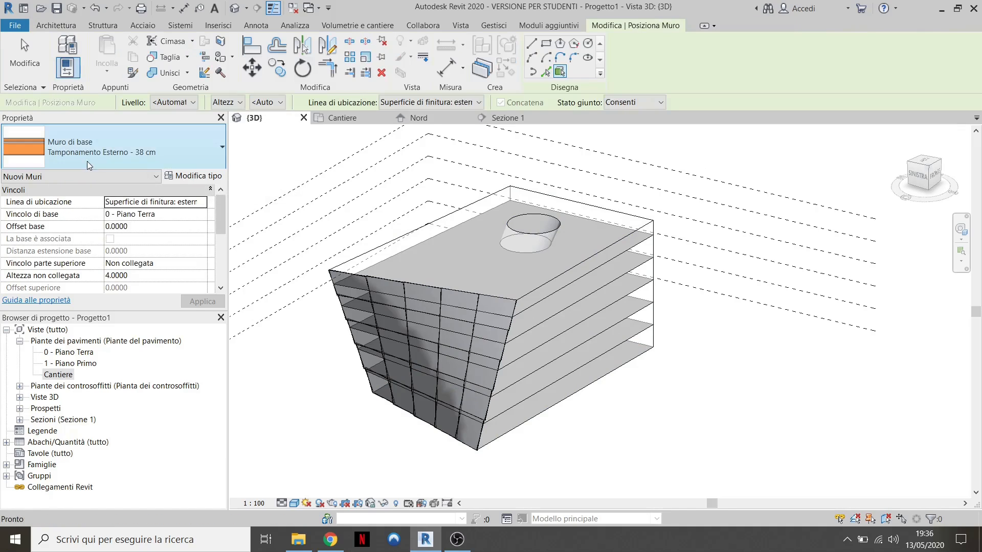
pyautogui.keyDown('shift'); pyautogui.moveTo(585, 219); pyautogui.dragTo(615, 213, button='middle'); pyautogui.keyUp('shift')
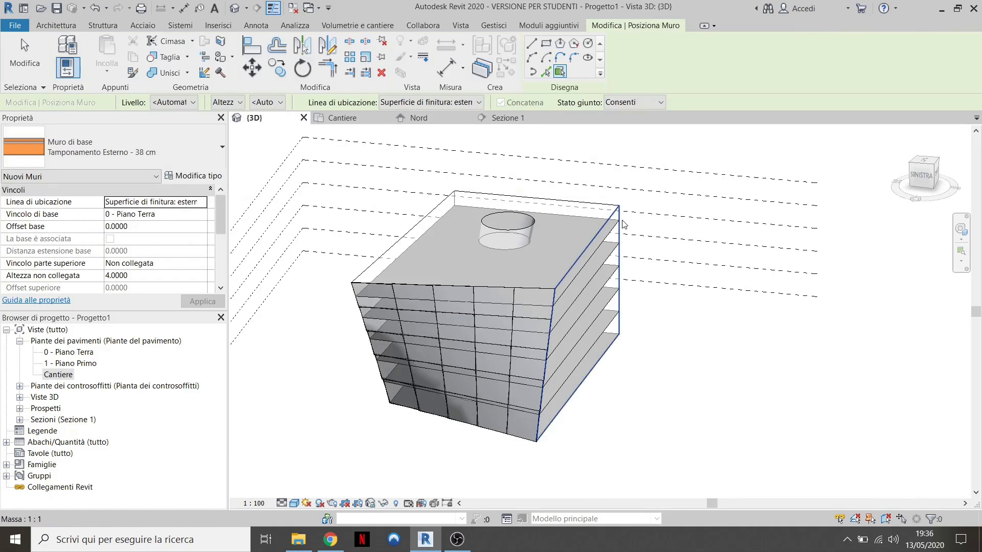
pyautogui.click(624, 224)
# Add walls of the same type by face on the mass's opposite long side and on its rear end face
pyautogui.keyDown('shift'); pyautogui.moveTo(634, 278); pyautogui.dragTo(716, 240, button='middle'); pyautogui.keyUp('shift')
pyautogui.click(388, 259)
pyautogui.keyDown('shift'); pyautogui.moveTo(387, 260); pyautogui.dragTo(647, 345, button='middle'); pyautogui.keyUp('shift')
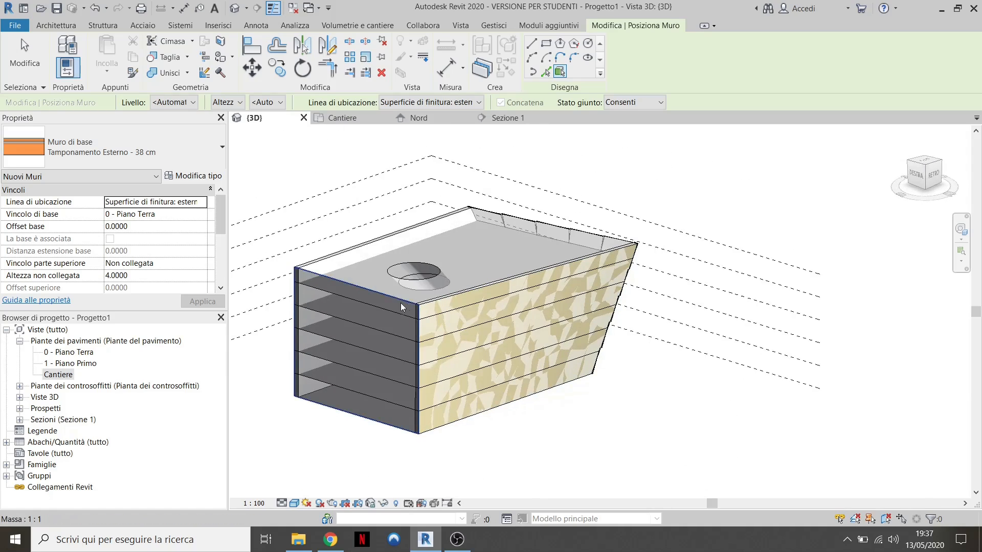
pyautogui.click(377, 299)
pyautogui.scroll(-2, 424, 305)
pyautogui.keyDown('shift'); pyautogui.moveTo(486, 306); pyautogui.dragTo(282, 294, button='middle'); pyautogui.keyUp('shift')
pyautogui.keyDown('shift'); pyautogui.moveTo(394, 320); pyautogui.dragTo(387, 303, button='middle'); pyautogui.keyUp('shift')
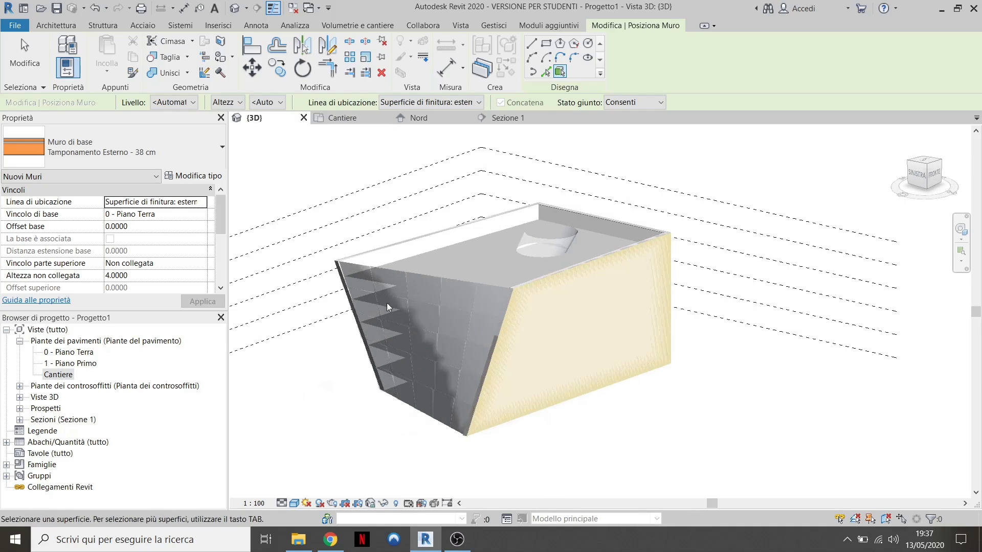
pyautogui.press('Escape')
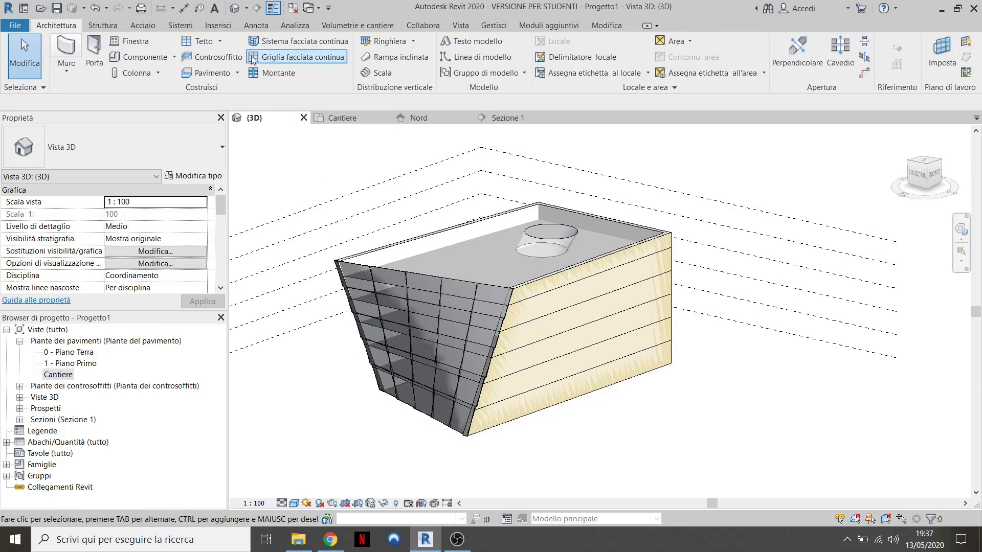
# Create a Latero Cementizio - 31 cm roof by face on the mass's top face, with Livello 5 as reference level
pyautogui.click(220, 41)
pyautogui.click(223, 113)
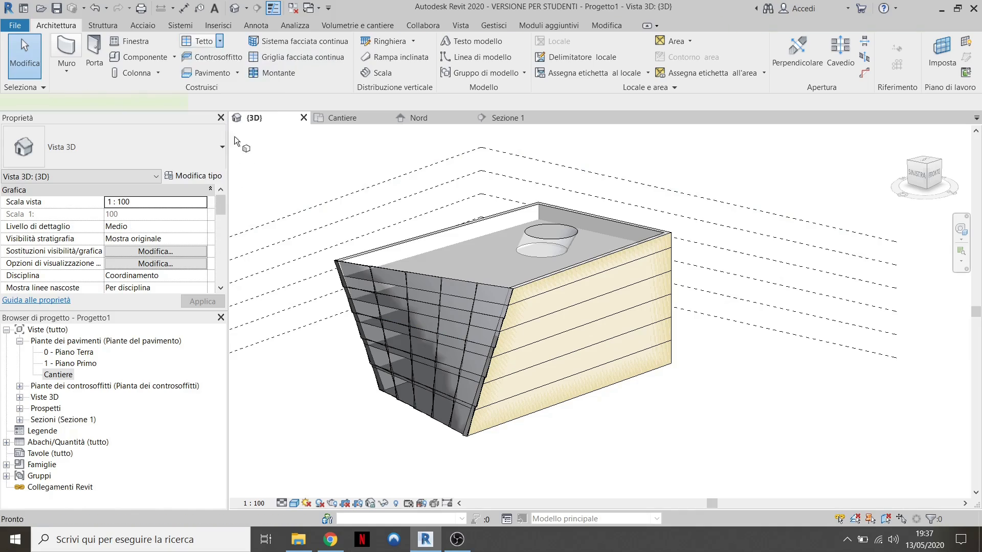
pyautogui.click(133, 152)
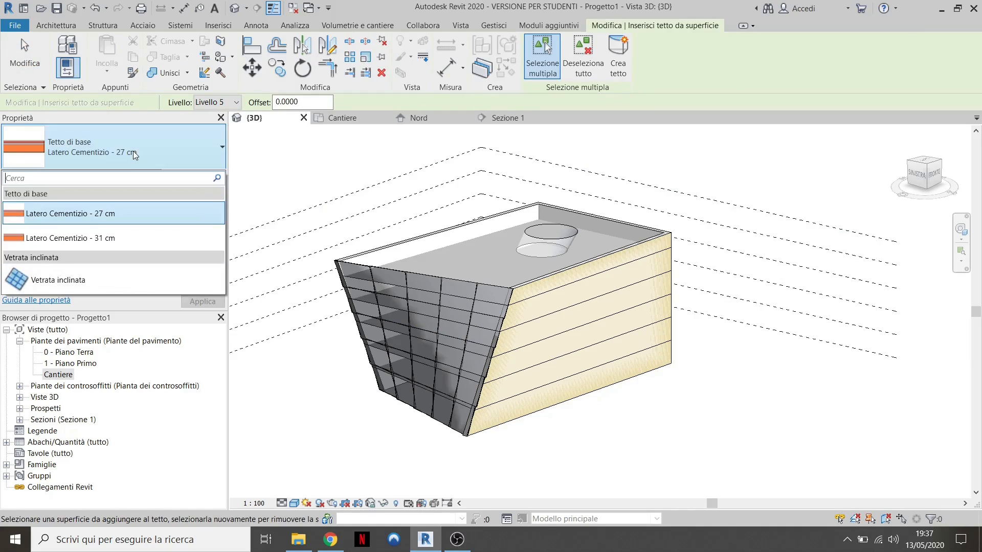
pyautogui.click(91, 238)
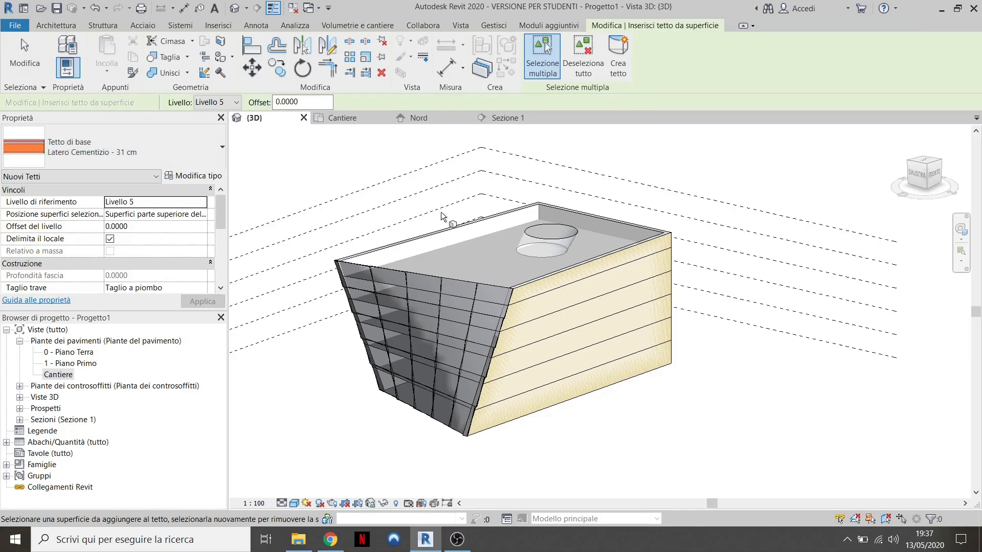
pyautogui.click(404, 272)
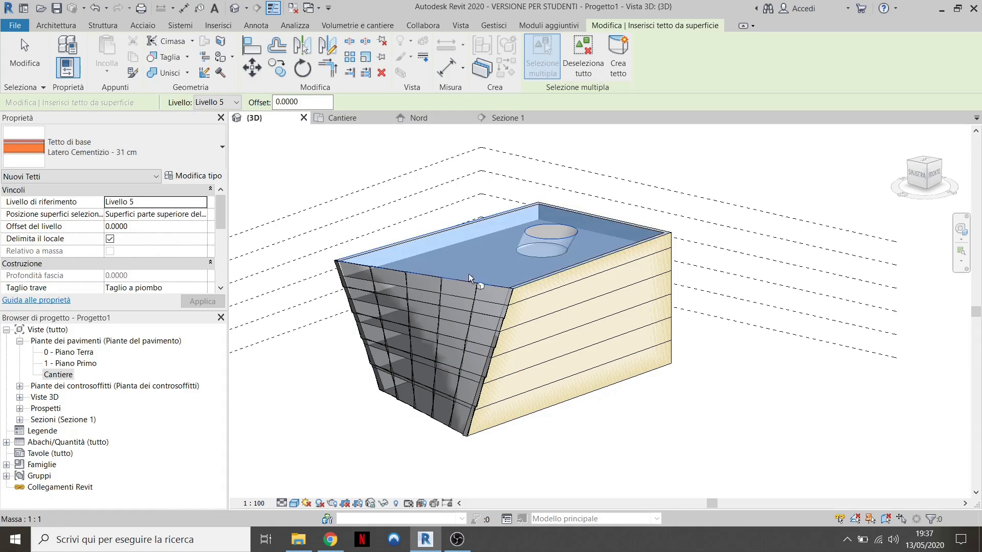
pyautogui.click(616, 76)
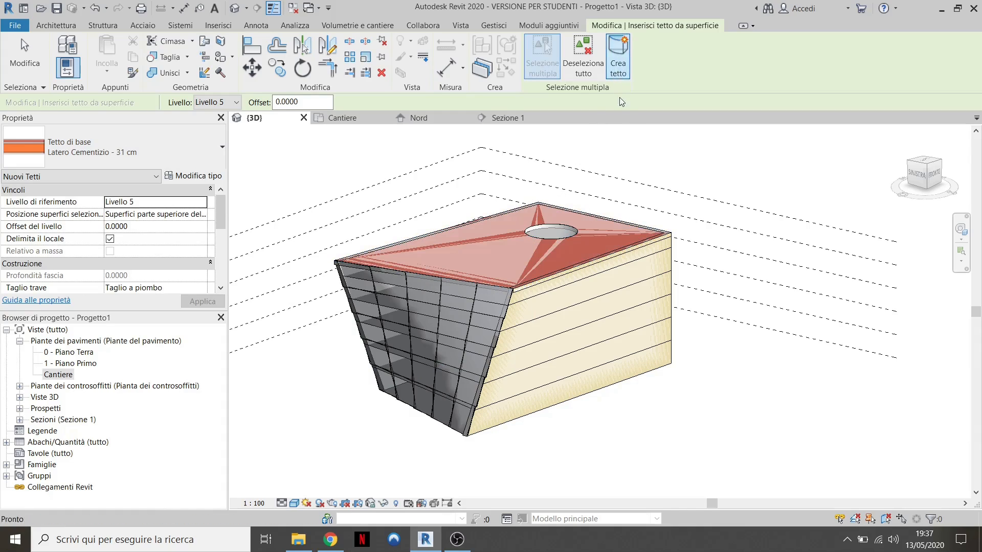
pyautogui.press('Escape')
# Set the 3D view's visual style to Linea nascosta after trying Ombreggiato
pyautogui.keyDown('shift'); pyautogui.moveTo(471, 283); pyautogui.dragTo(532, 266, button='middle'); pyautogui.keyUp('shift')
pyautogui.click(295, 504)
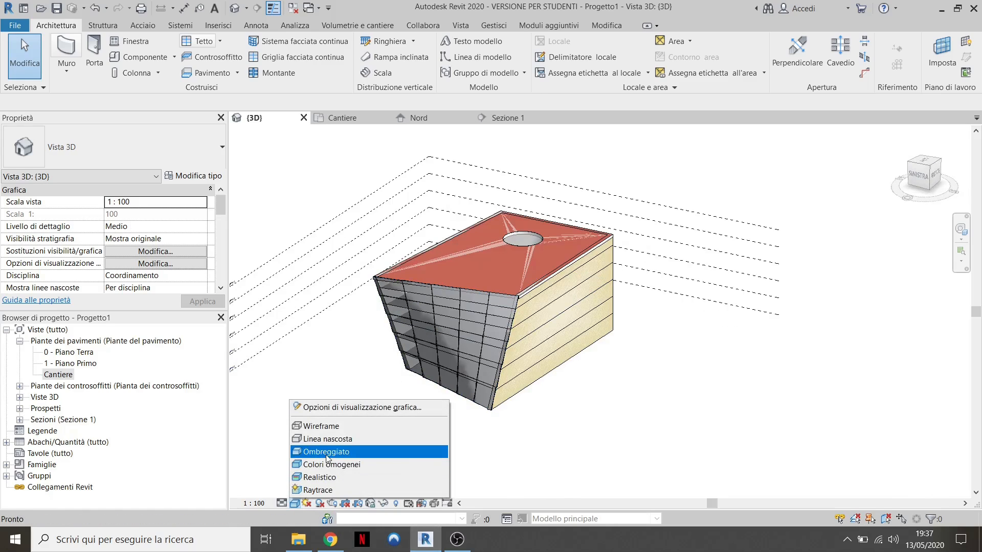
pyautogui.click(327, 452)
pyautogui.click(297, 504)
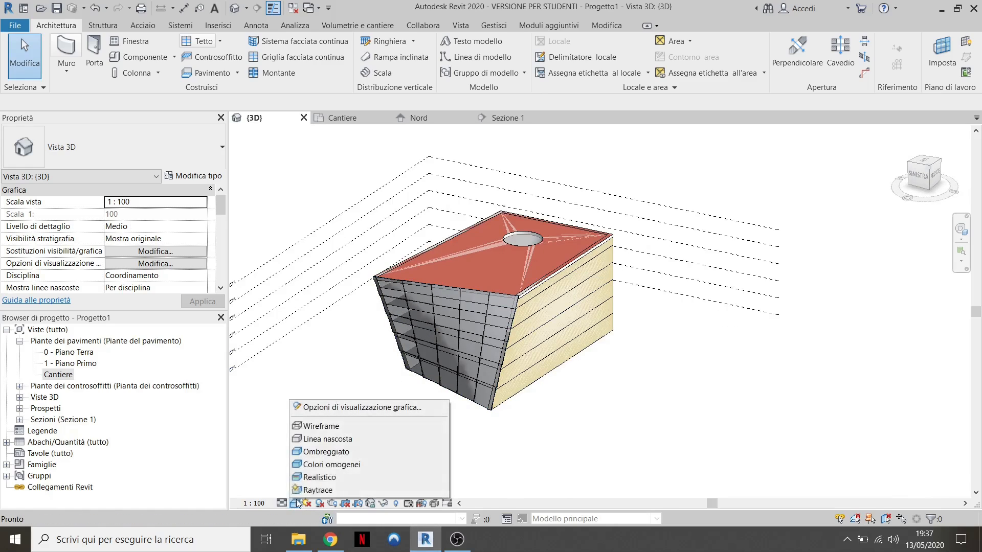
pyautogui.click(328, 439)
# Set the number of divisions to 10 for both Griglia 1 and Griglia 2 of the curtain system
pyautogui.keyDown('shift'); pyautogui.moveTo(512, 246); pyautogui.dragTo(463, 301, button='middle'); pyautogui.keyUp('shift')
pyautogui.scroll(4, 450, 294)
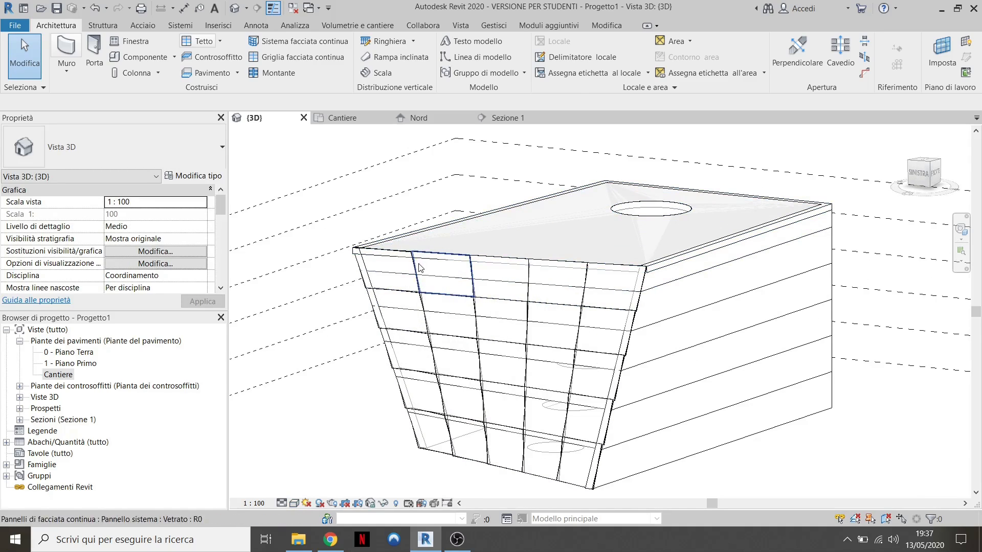
pyautogui.click(445, 258)
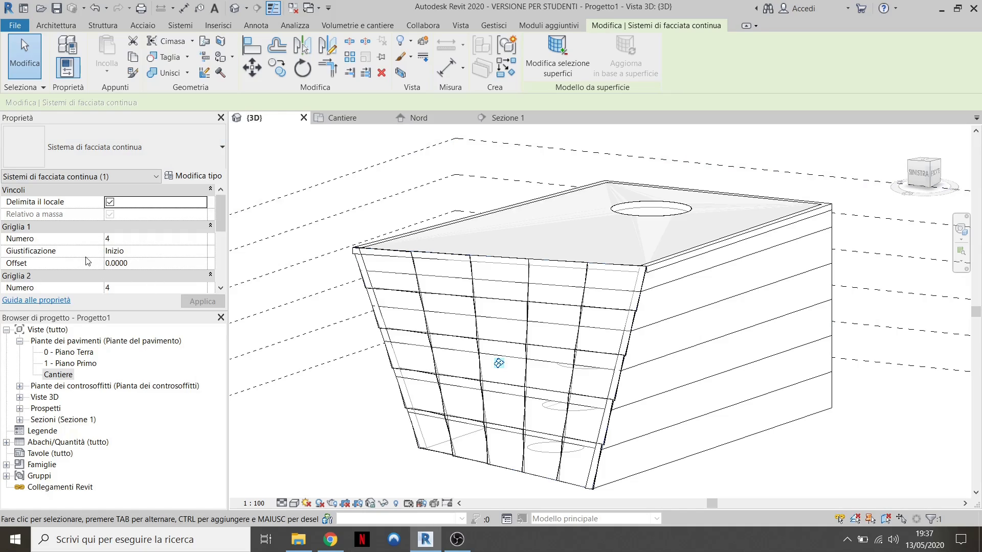
pyautogui.scroll(-1, 100, 261)
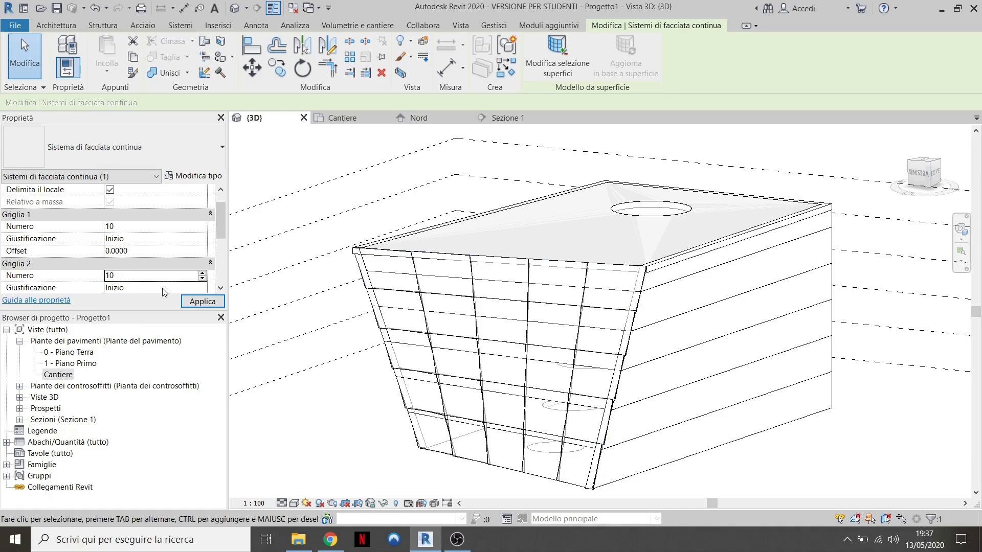
pyautogui.moveTo(328, 297)
pyautogui.keyDown('shift'); pyautogui.mouseDown(button='middle')
pyautogui.moveTo(498, 421)
pyautogui.moveTo(431, 193)
pyautogui.moveTo(388, 149)
pyautogui.moveTo(348, 142)
pyautogui.moveTo(327, 183)
pyautogui.moveTo(616, 180)
pyautogui.moveTo(585, 256)
pyautogui.moveTo(550, 222)
pyautogui.mouseUp(button='middle'); pyautogui.keyUp('shift')
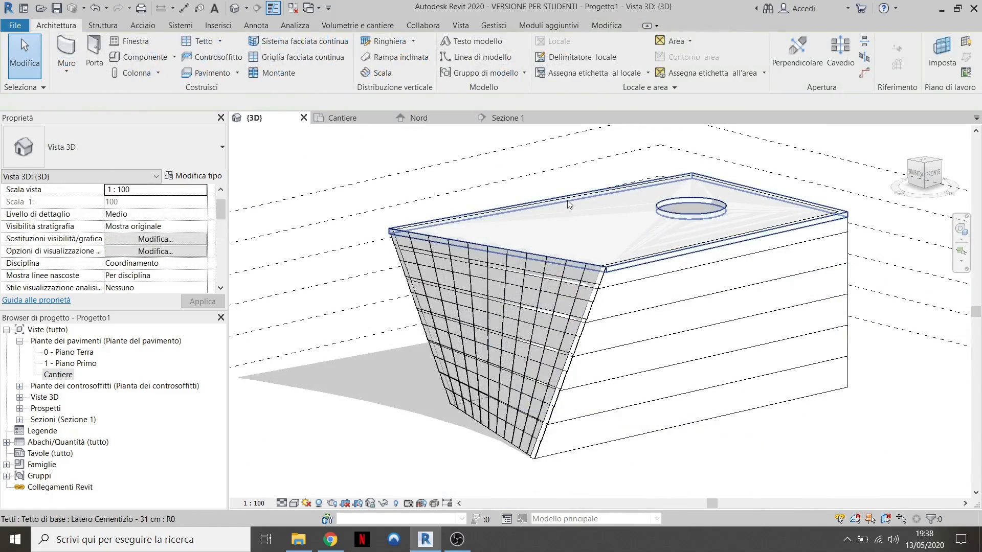
pyautogui.press('Tab')
pyautogui.click(569, 205)
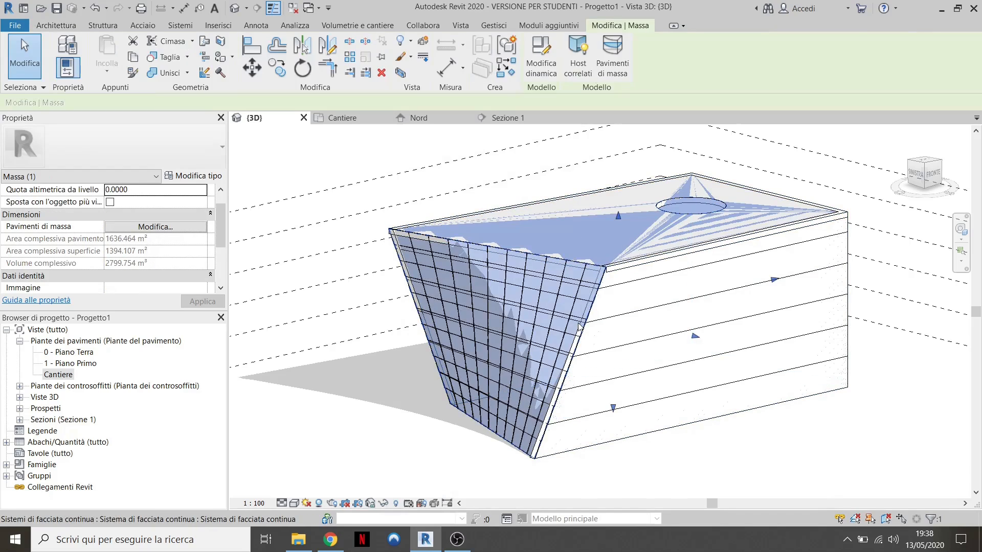
pyautogui.press('Delete')
pyautogui.keyDown('shift'); pyautogui.moveTo(578, 330); pyautogui.dragTo(546, 352, button='middle'); pyautogui.keyUp('shift')
pyautogui.scroll(2, 563, 319)
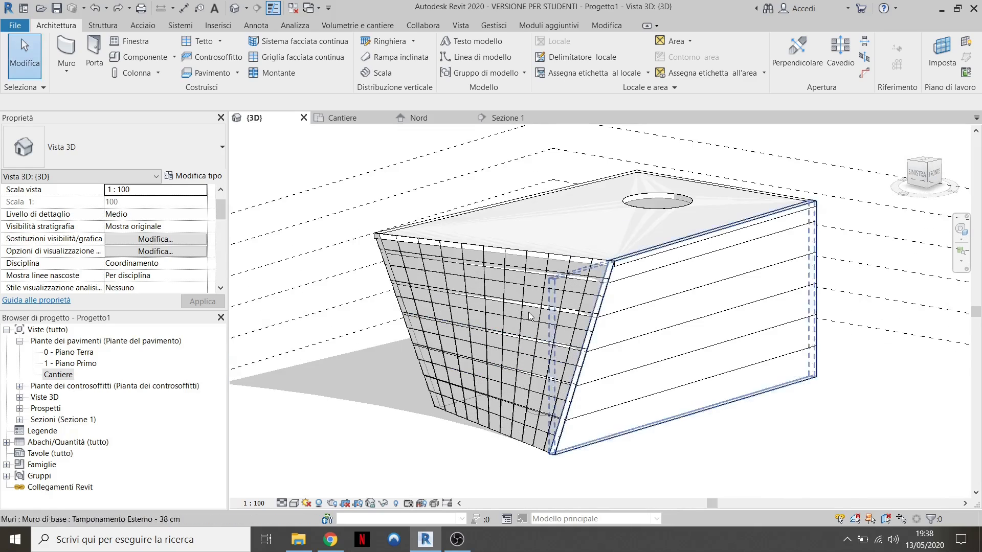
pyautogui.click(499, 251)
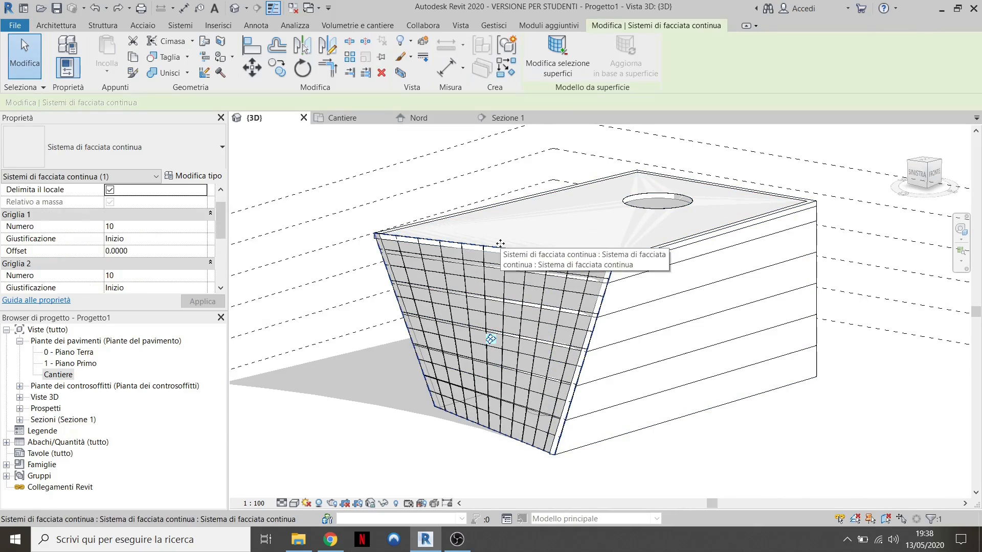
pyautogui.press('Escape')
pyautogui.scroll(-2, 532, 305)
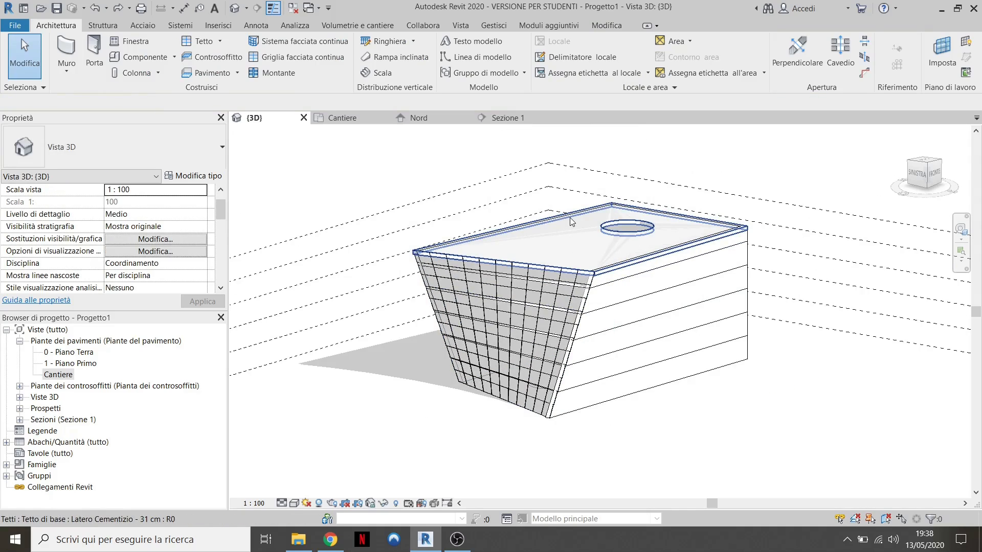
# Check the mass floors assigned to the mass, keeping all levels from 0 - Piano Terra to Livello 5 enabled
pyautogui.click(567, 242)
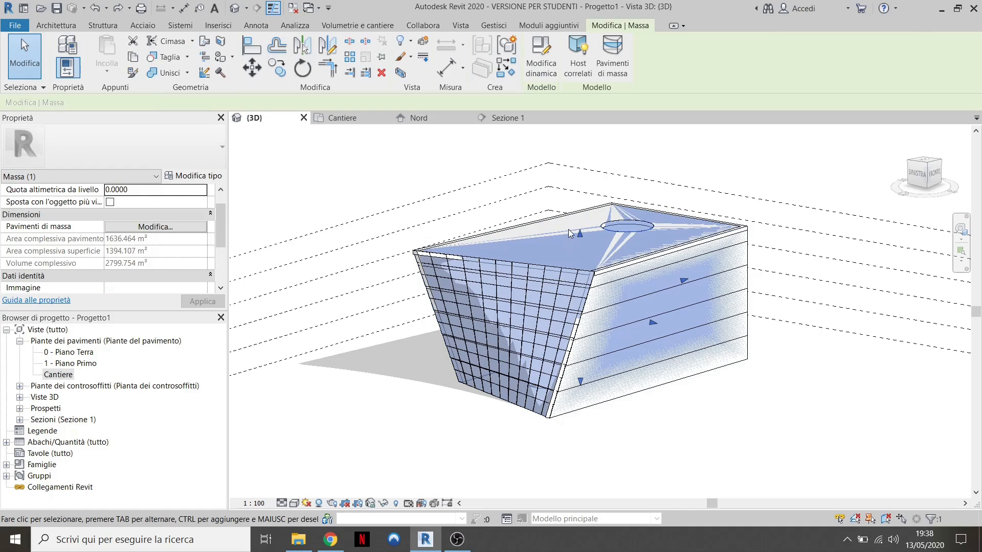
pyautogui.moveTo(562, 191); pyautogui.dragTo(554, 218, button='middle')
pyautogui.click(613, 72)
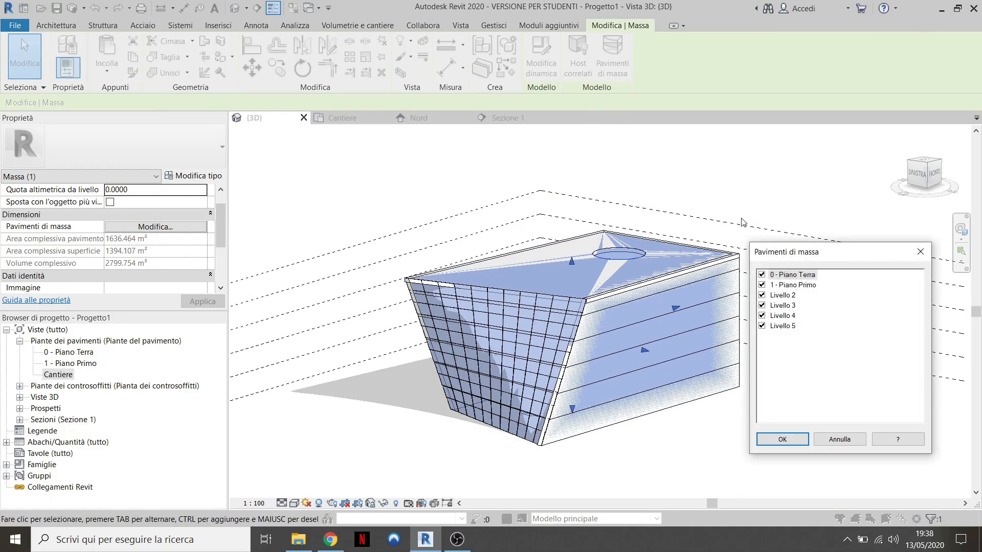
pyautogui.click(782, 441)
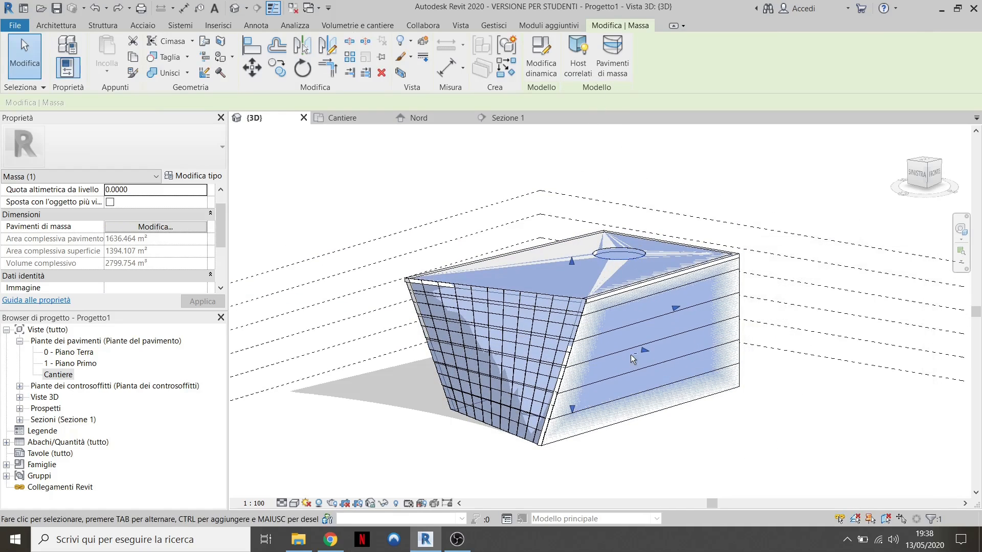
# Create Latero Cementizio - 30 cm floors by face on the mass floors from 1 - Piano Primo to Livello 5
pyautogui.keyDown('shift'); pyautogui.moveTo(631, 355); pyautogui.dragTo(659, 351, button='middle'); pyautogui.keyUp('shift')
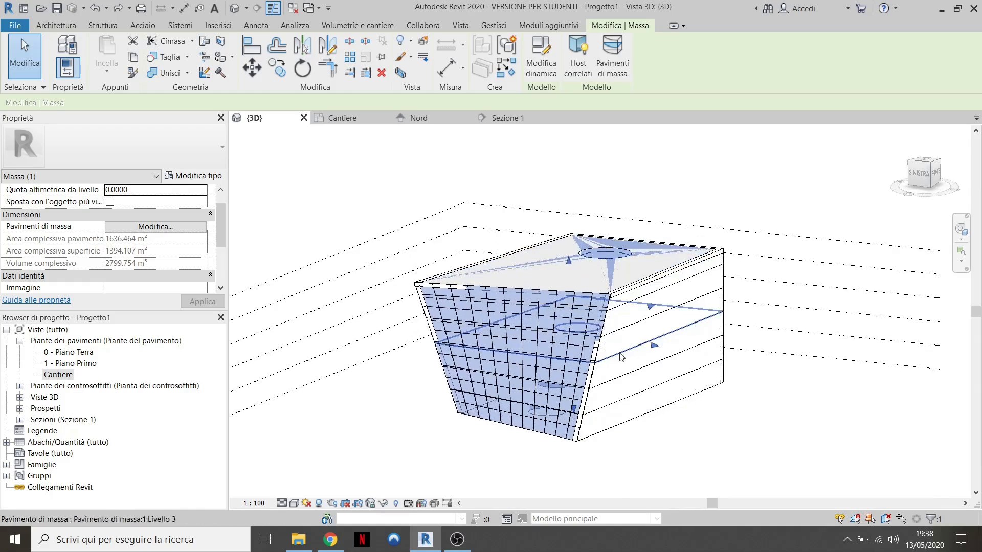
pyautogui.click(62, 28)
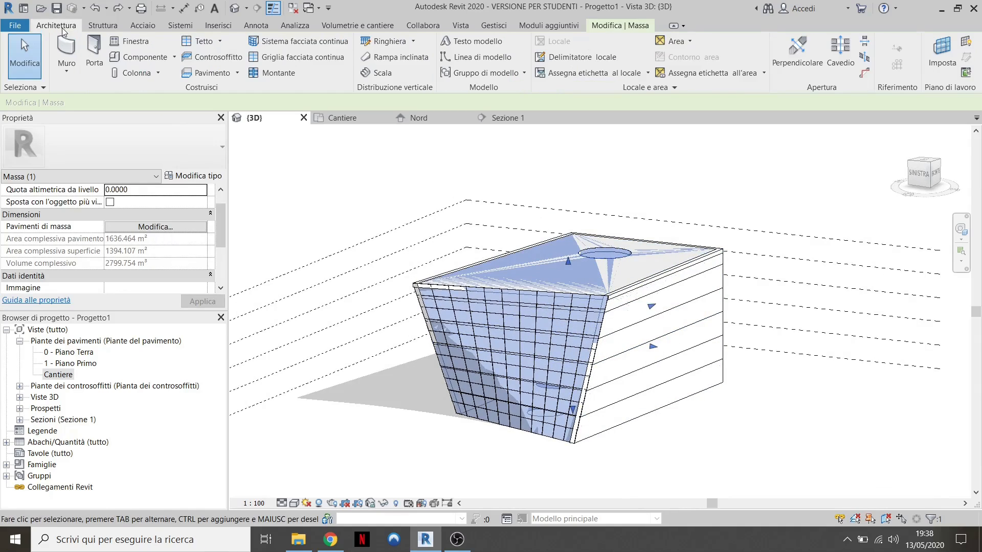
pyautogui.click(237, 73)
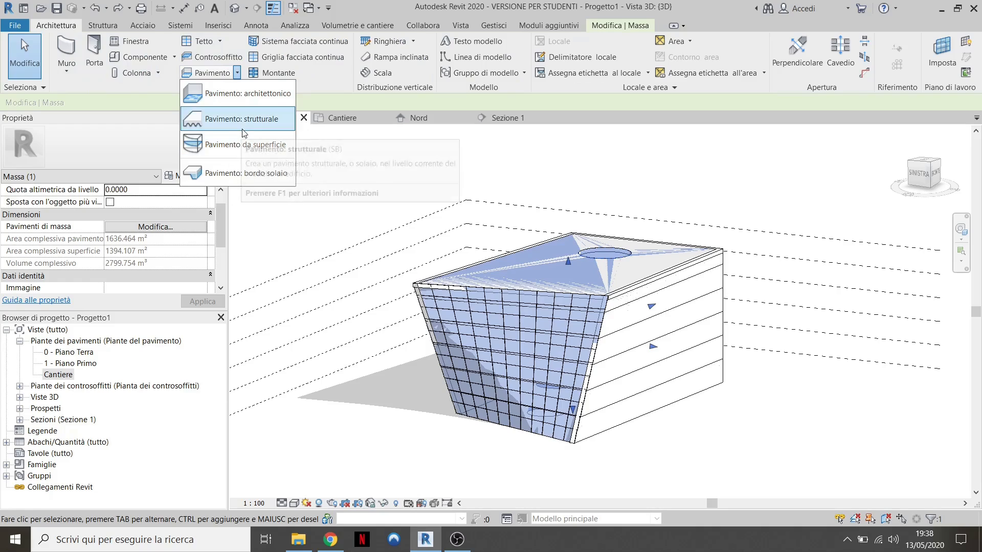
pyautogui.click(244, 145)
pyautogui.scroll(5, 450, 301)
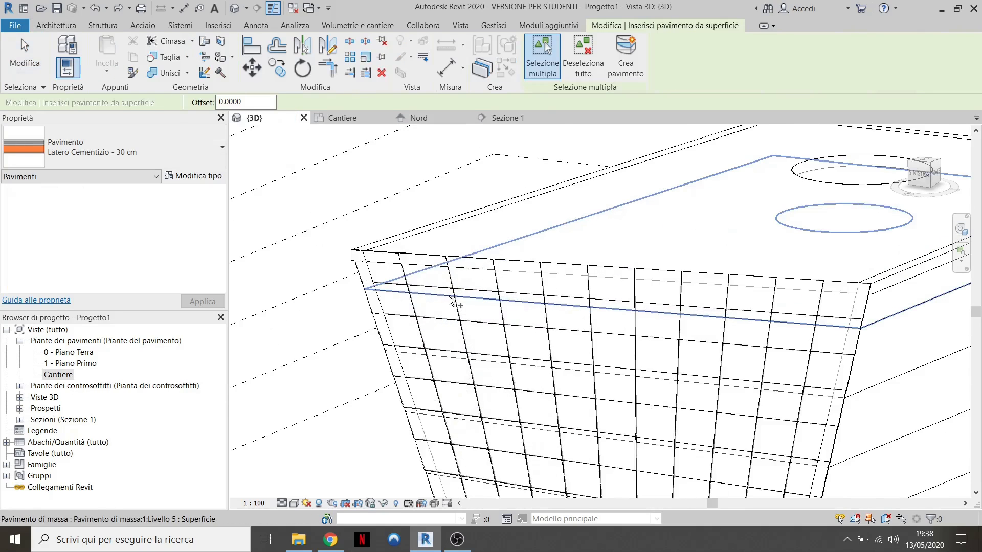
pyautogui.click(450, 301)
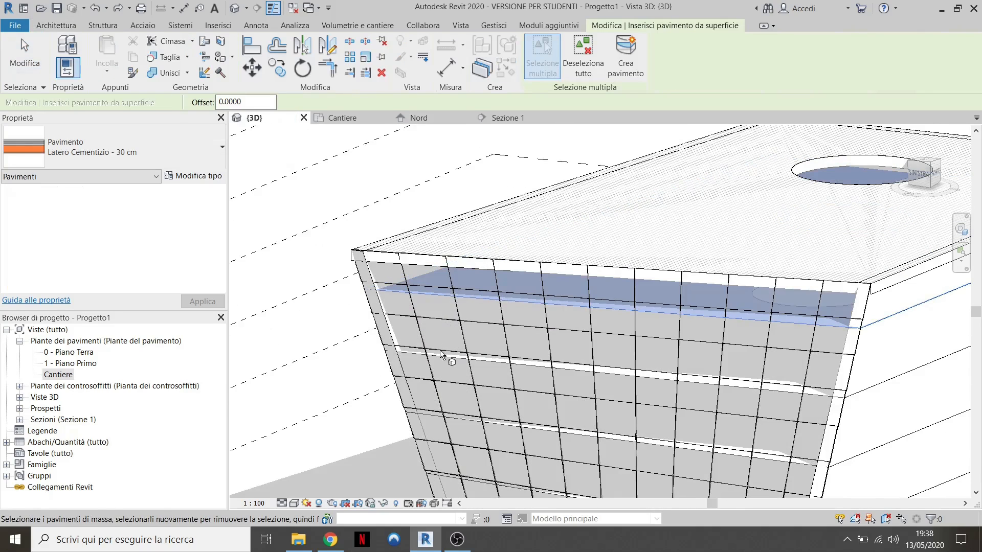
pyautogui.scroll(-2, 457, 319)
pyautogui.keyDown('shift'); pyautogui.moveTo(485, 320); pyautogui.dragTo(515, 261, button='middle'); pyautogui.keyUp('shift')
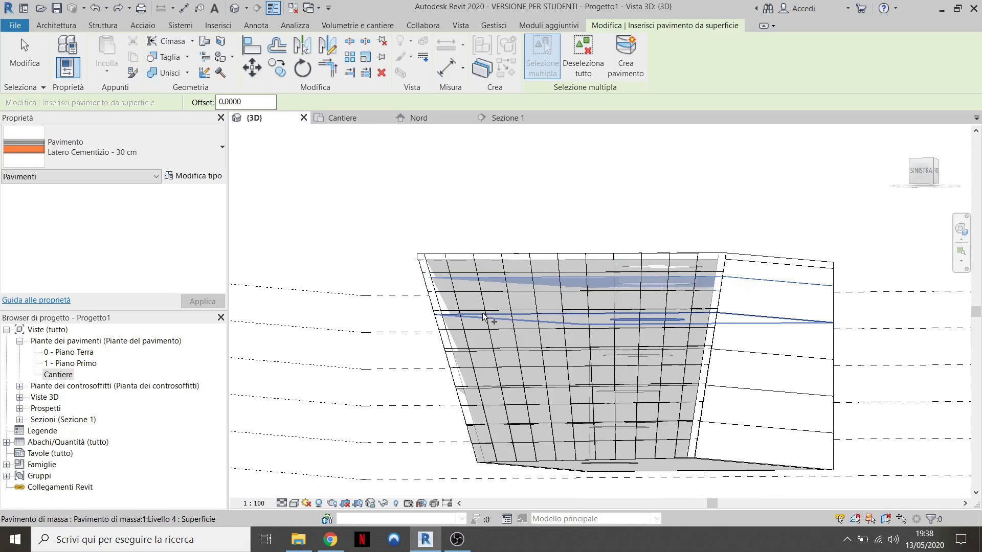
pyautogui.click(485, 318)
pyautogui.click(500, 357)
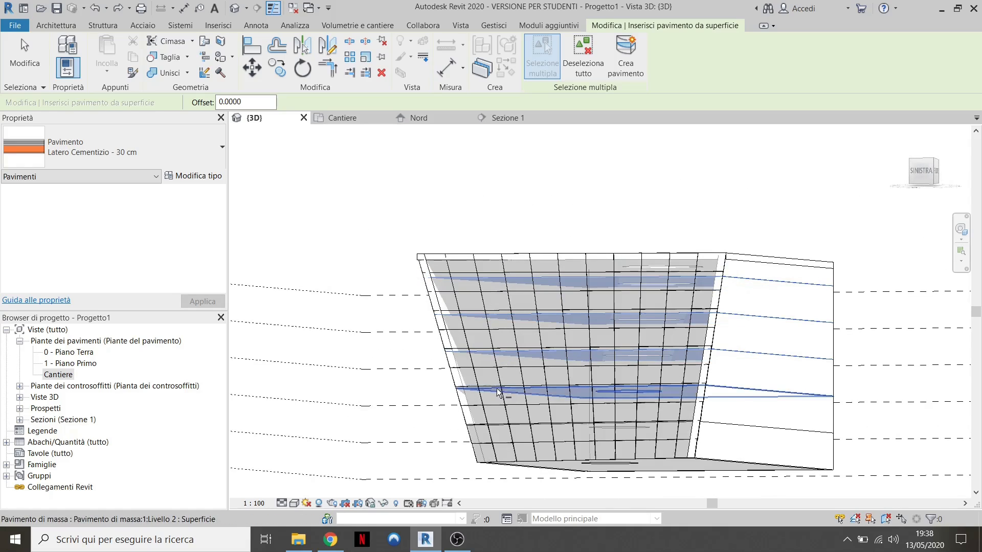
pyautogui.click(630, 72)
# Remove the mass from the 3D view, keeping the generated floors, walls, roof and curtain system
pyautogui.keyDown('shift'); pyautogui.moveTo(618, 258); pyautogui.dragTo(582, 348, button='middle'); pyautogui.keyUp('shift')
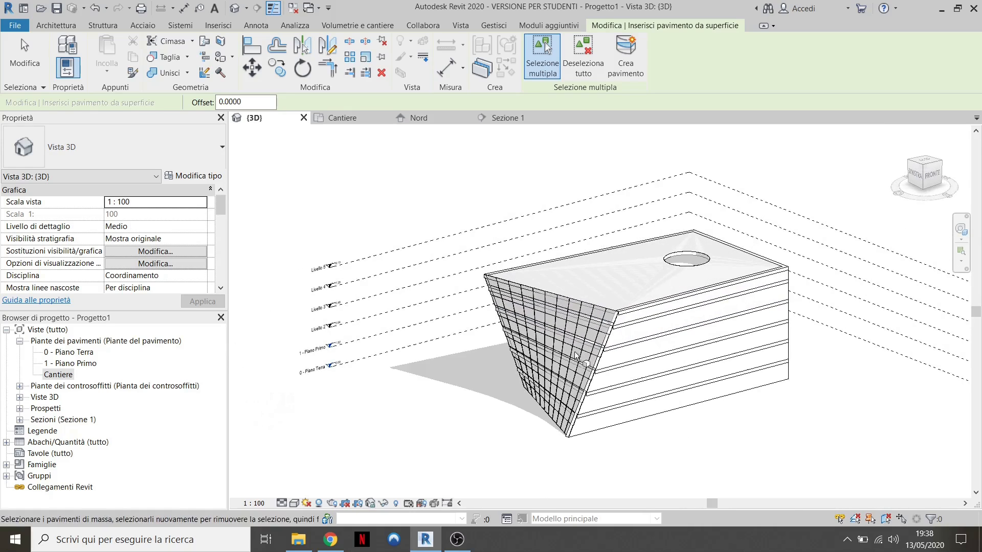
pyautogui.scroll(-1, 611, 326)
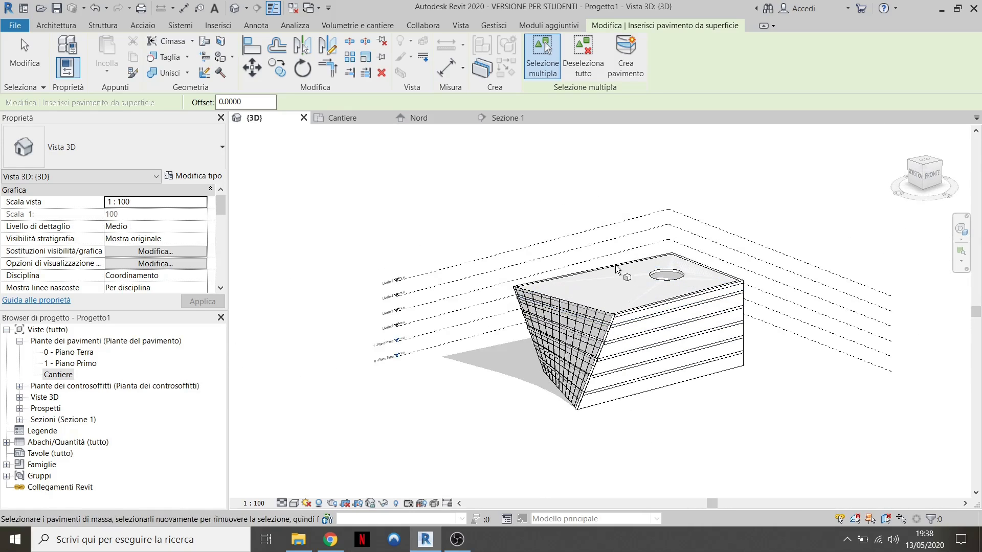
pyautogui.press('Escape')
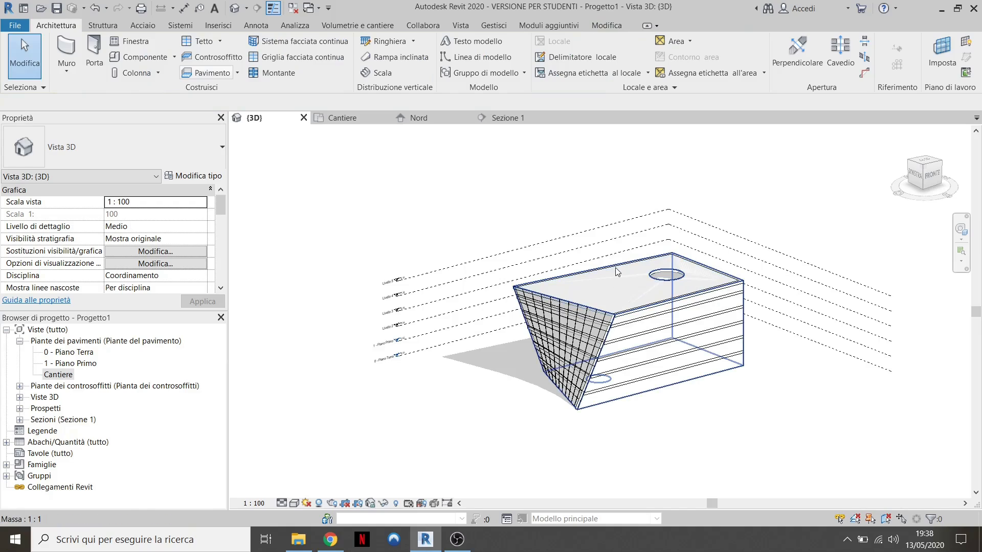
pyautogui.click(616, 272)
pyautogui.click(673, 465)
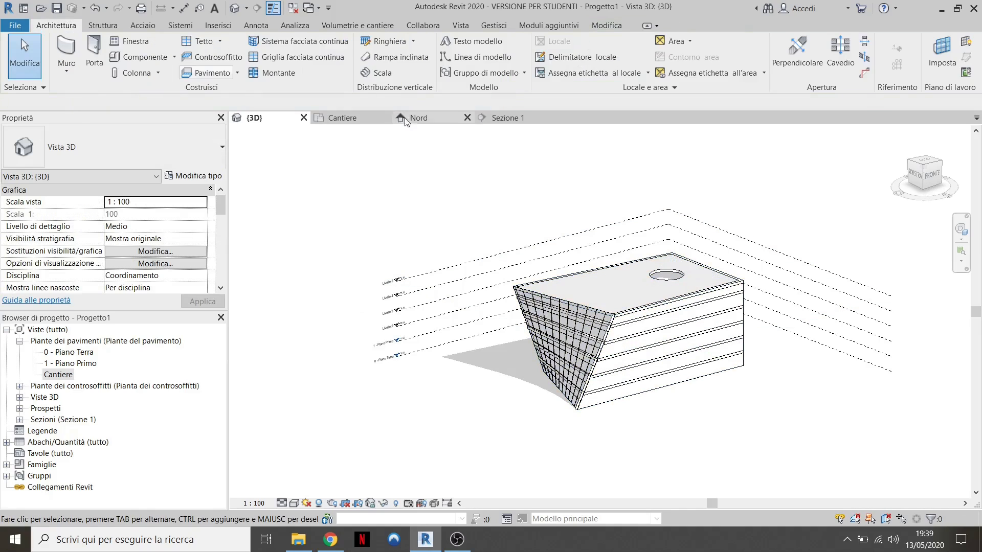
# Open Sezione 1 and enlarge its crop region to below 0 - Piano Terra and past the vertical wall
pyautogui.click(503, 124)
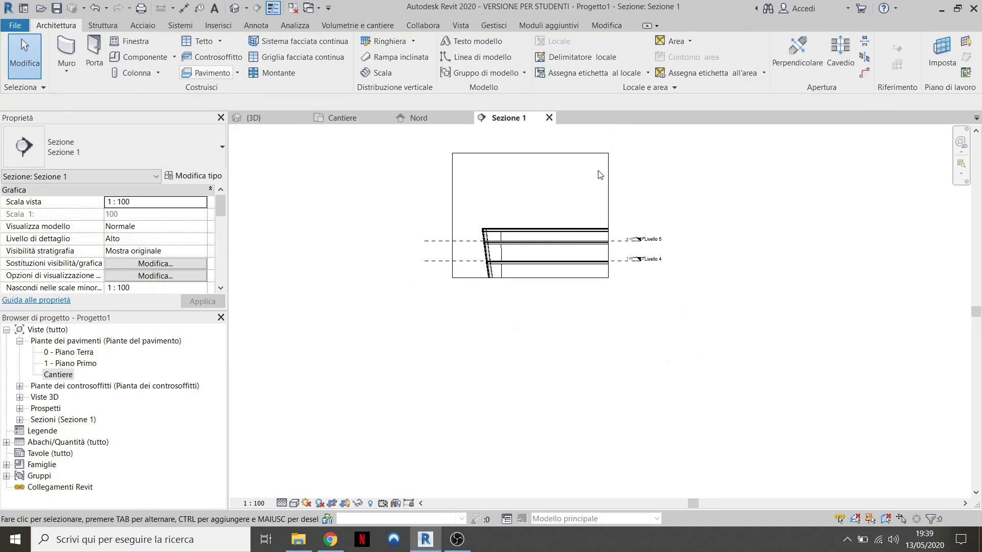
pyautogui.click(607, 160)
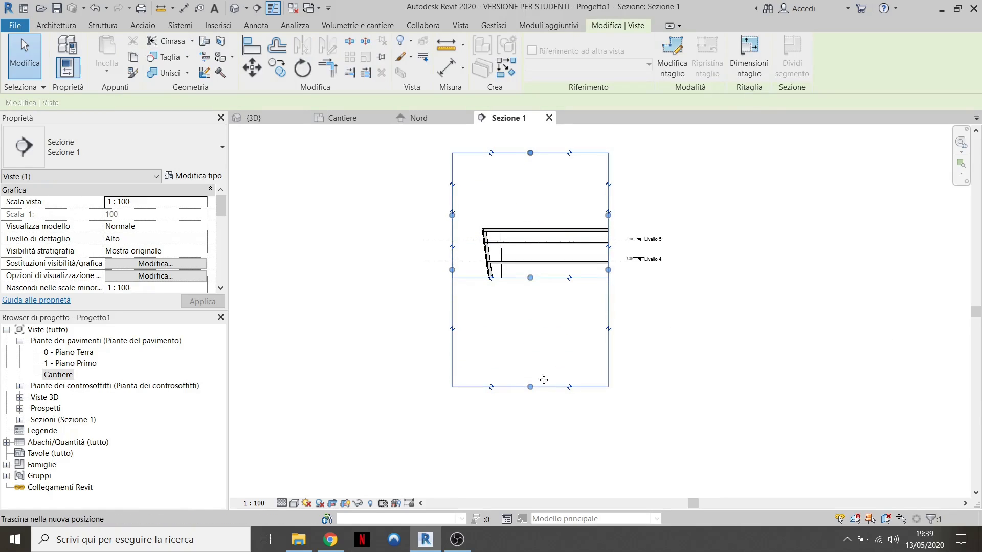
pyautogui.moveTo(544, 380); pyautogui.dragTo(543, 385)
pyautogui.moveTo(608, 270); pyautogui.dragTo(698, 269)
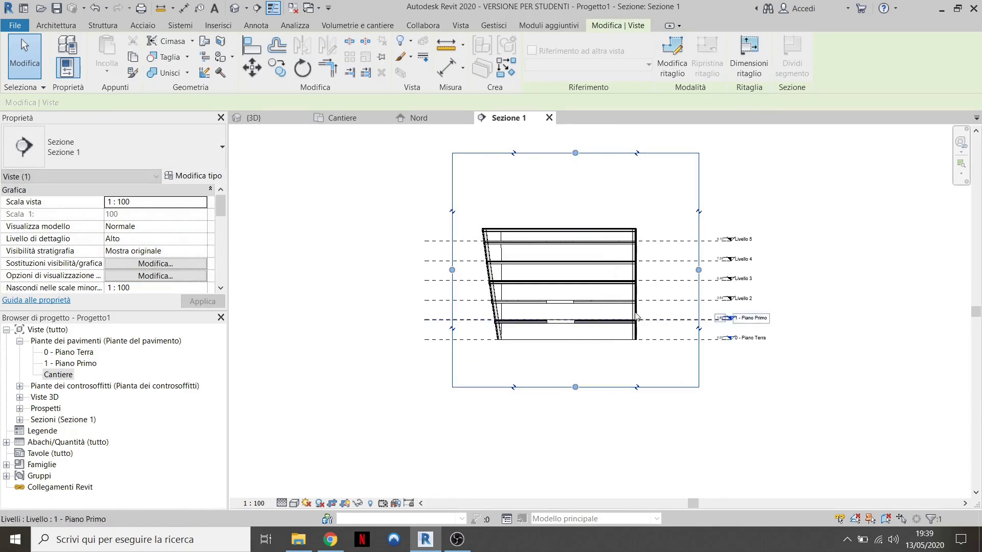
# Join the Livello 5 floor with the vertical Tamponamento Esterno - 38 cm wall in Sezione 1
pyautogui.scroll(5, 542, 276)
pyautogui.moveTo(476, 248); pyautogui.dragTo(415, 321, button='middle')
pyautogui.scroll(2, 847, 170)
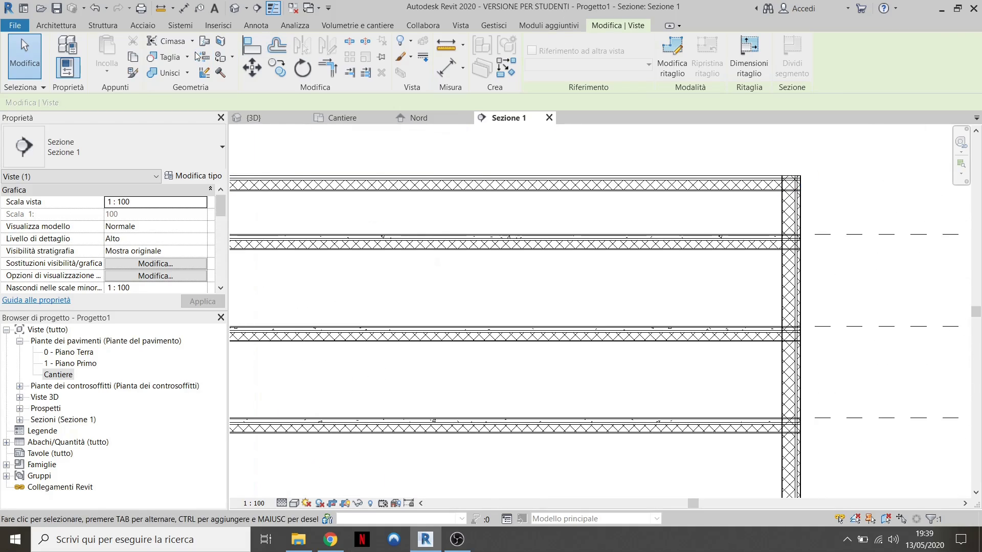
pyautogui.click(167, 74)
pyautogui.scroll(1, 845, 210)
pyautogui.moveTo(800, 238); pyautogui.dragTo(621, 212, button='middle')
pyautogui.scroll(1, 618, 211)
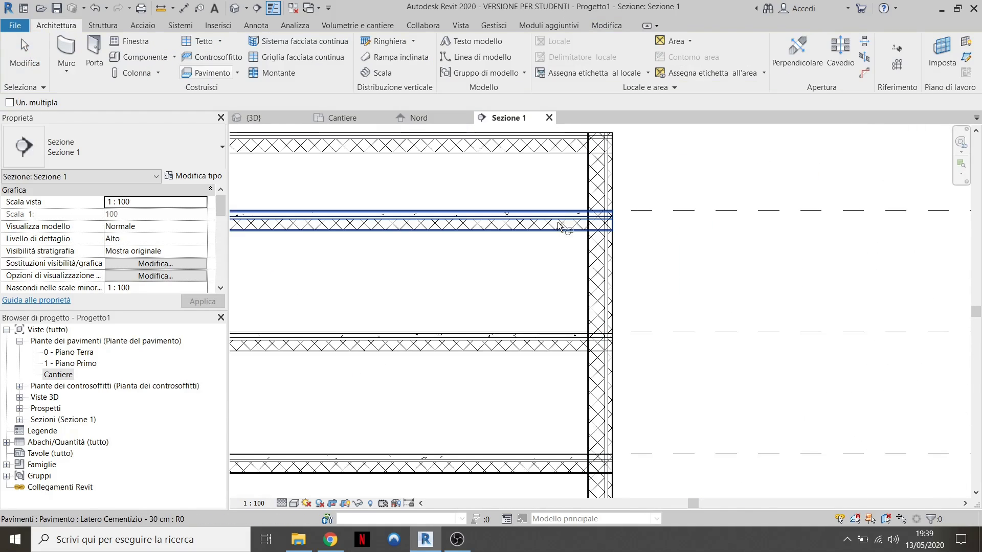
pyautogui.click(566, 225)
pyautogui.click(588, 252)
# Join the Livello 4 and Livello 3 floors with the same vertical exterior wall
pyautogui.scroll(-1, 573, 327)
pyautogui.moveTo(570, 335); pyautogui.dragTo(571, 249, button='middle')
pyautogui.click(570, 252)
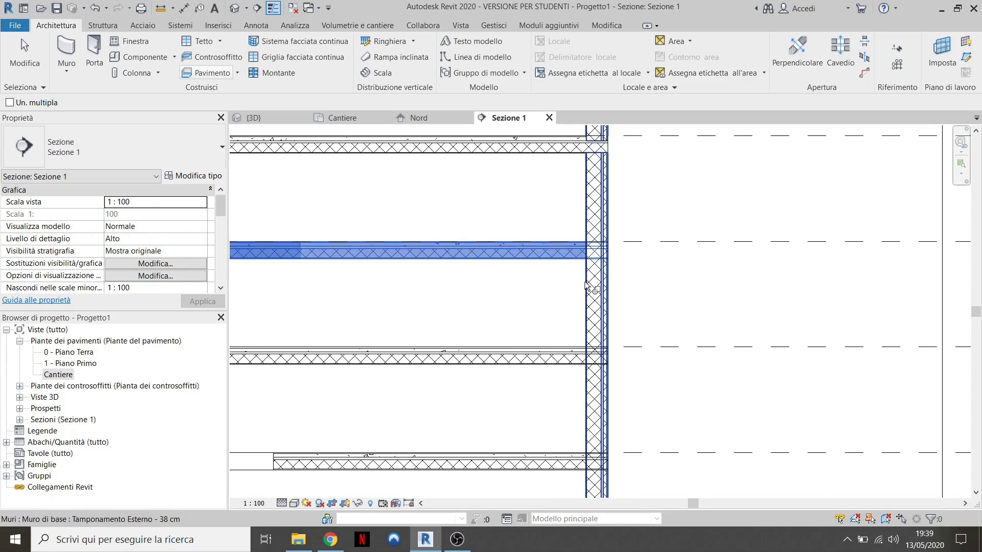
pyautogui.click(584, 284)
pyautogui.scroll(-1, 559, 309)
pyautogui.moveTo(559, 309); pyautogui.dragTo(556, 214, button='middle')
pyautogui.scroll(1, 556, 261)
pyautogui.click(561, 262)
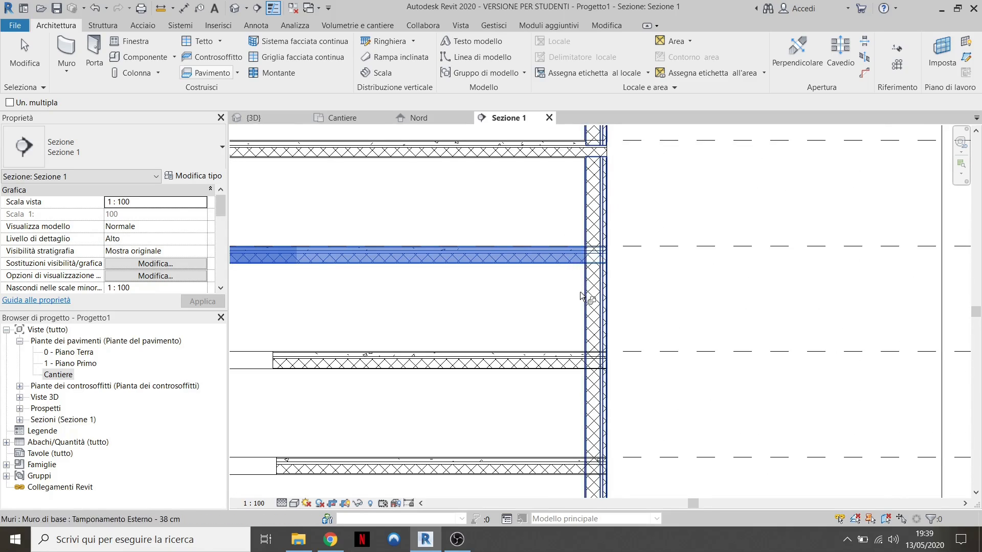
pyautogui.click(582, 292)
# Join the Livello 2 and 1 - Piano Primo floors with the vertical exterior wall and end the Join command
pyautogui.scroll(-1, 572, 274)
pyautogui.moveTo(571, 272); pyautogui.dragTo(545, 170, button='middle')
pyautogui.scroll(1, 549, 246)
pyautogui.click(558, 259)
pyautogui.click(574, 285)
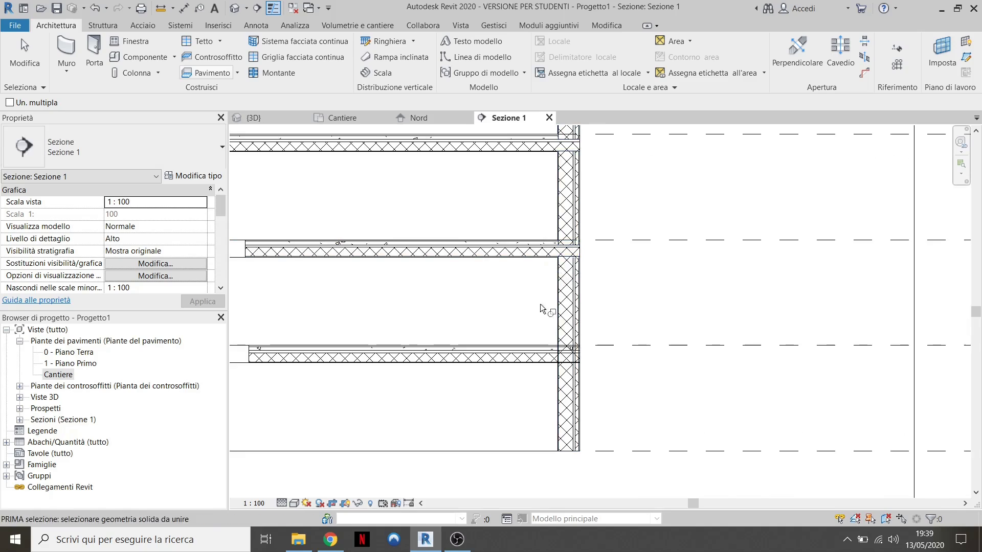
pyautogui.scroll(-1, 545, 308)
pyautogui.moveTo(545, 309); pyautogui.dragTo(556, 280, button='middle')
pyautogui.scroll(2, 556, 302)
pyautogui.click(555, 330)
pyautogui.click(572, 347)
pyautogui.press('Escape')
# In the Cantiere plan, extend the lower end of the Sezione 1 line beyond the building's lower wall
pyautogui.scroll(-2, 547, 337)
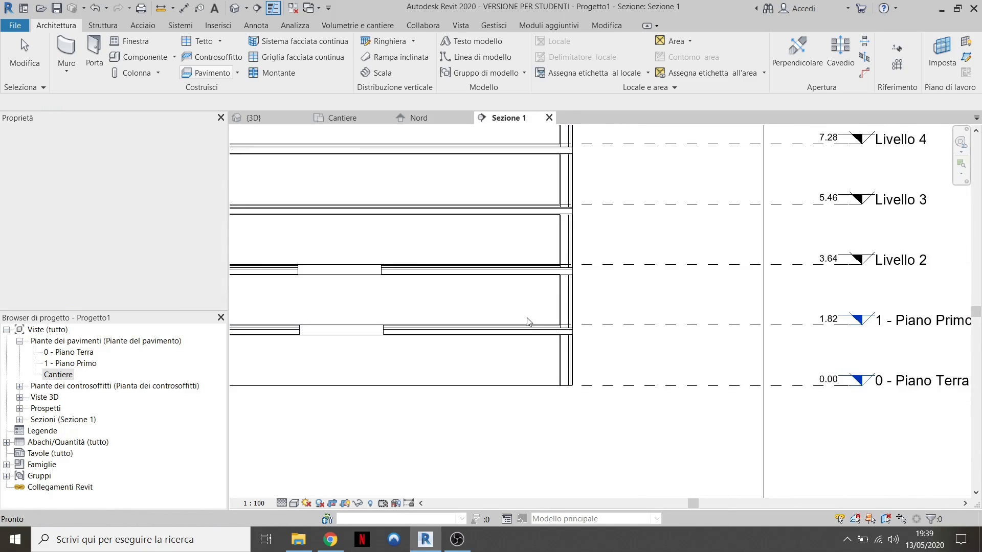
pyautogui.scroll(-1, 452, 298)
pyautogui.moveTo(451, 298); pyautogui.dragTo(519, 326, button='middle')
pyautogui.scroll(2, 445, 328)
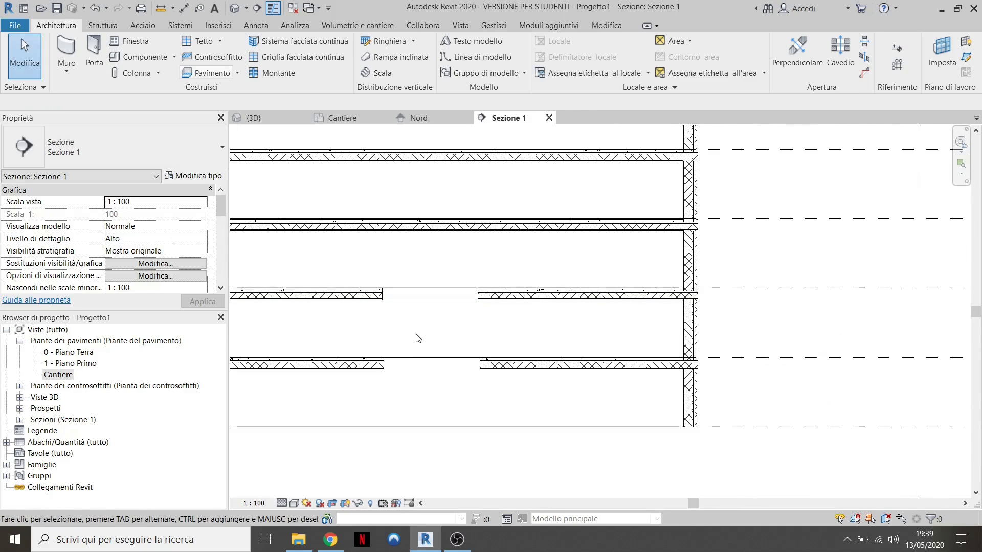
pyautogui.scroll(-2, 438, 334)
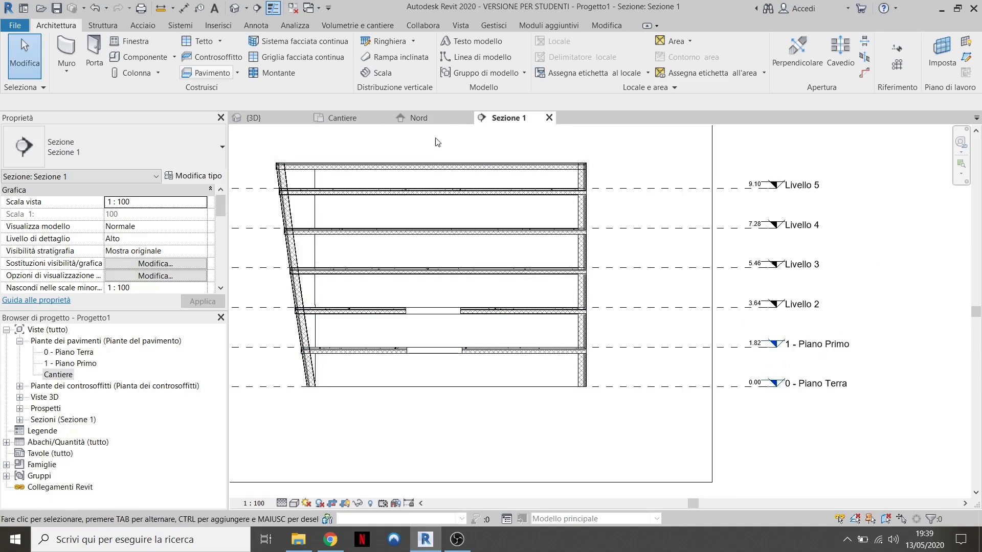
pyautogui.click(372, 123)
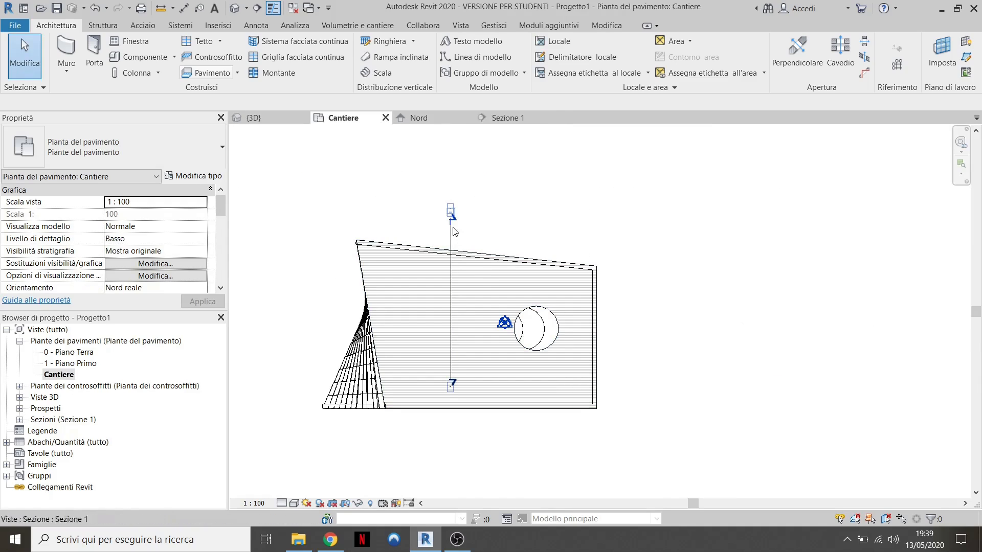
pyautogui.click(451, 317)
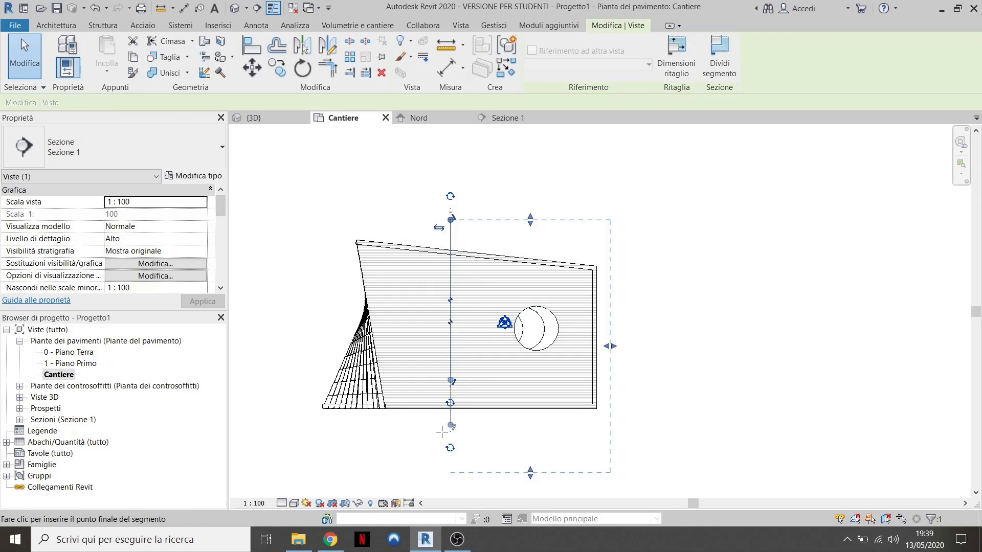
pyautogui.moveTo(442, 432); pyautogui.dragTo(443, 438)
# Draw a horizontal section line across the whole building, through the circular opening, in the Cantiere plan and open its view
pyautogui.click(257, 8)
pyautogui.click(313, 333)
pyautogui.click(659, 333)
pyautogui.click(570, 436)
pyautogui.click(624, 333)
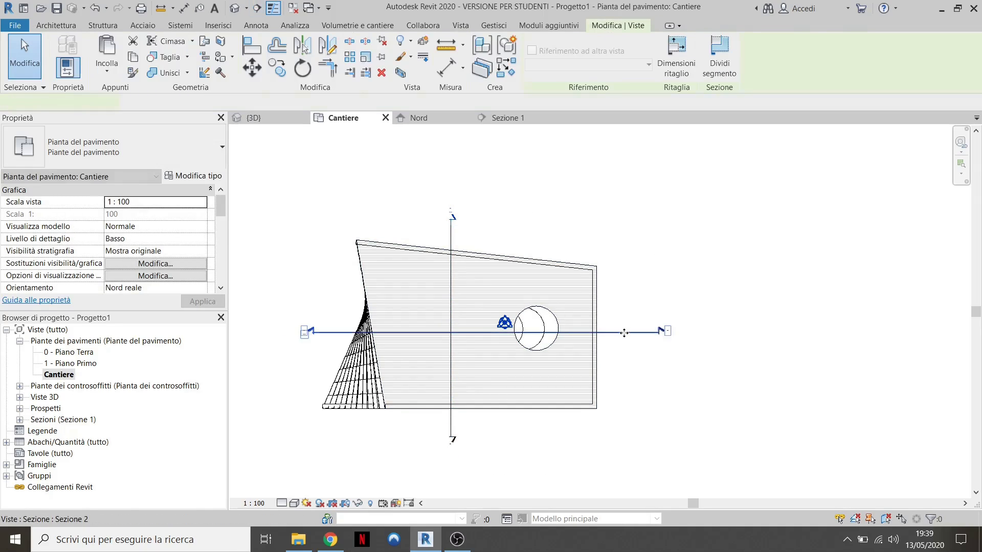
pyautogui.rightClick(624, 333)
pyautogui.click(660, 95)
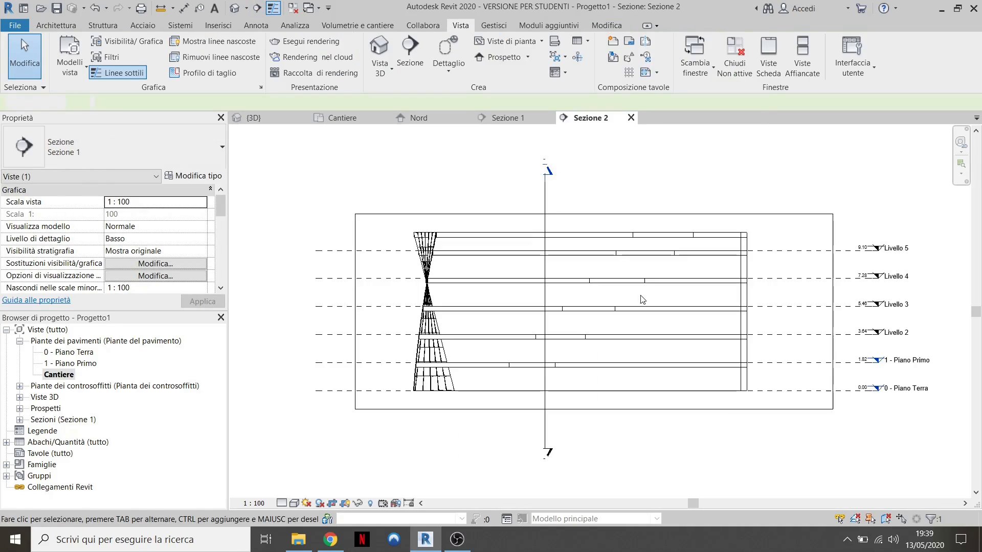
# Set the new section view to Medio detail with shadows on, and lighten the shadows in its graphic display lighting options
pyautogui.click(319, 503)
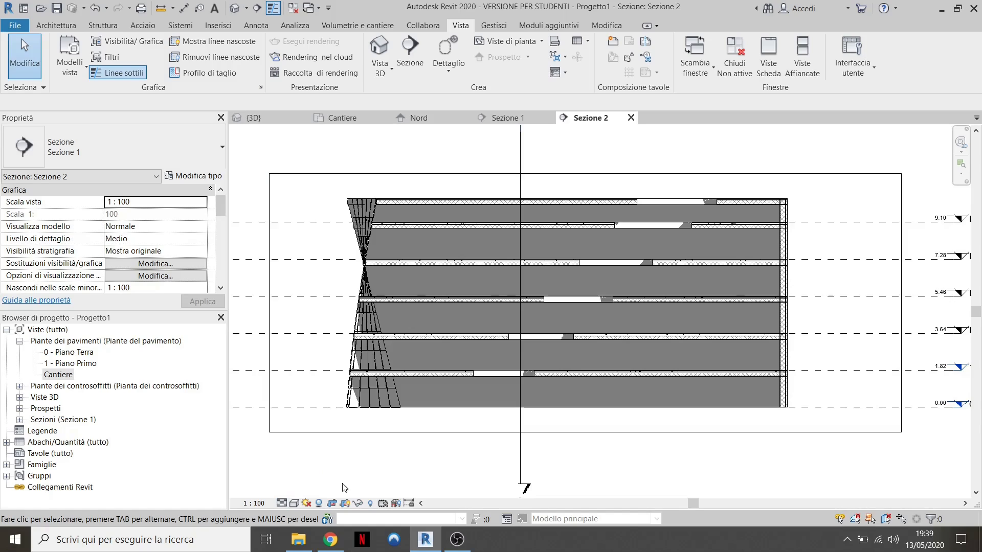
pyautogui.click(295, 504)
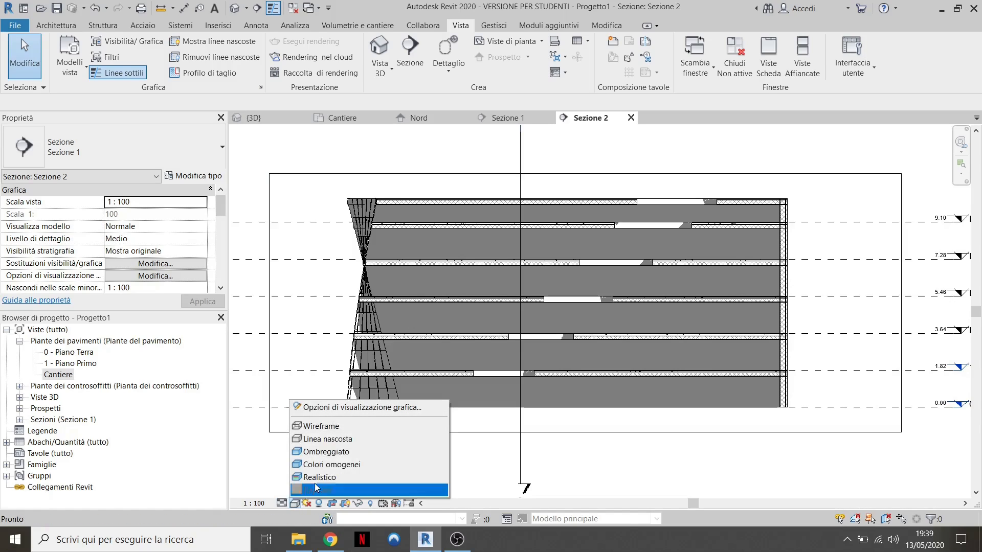
pyautogui.click(349, 409)
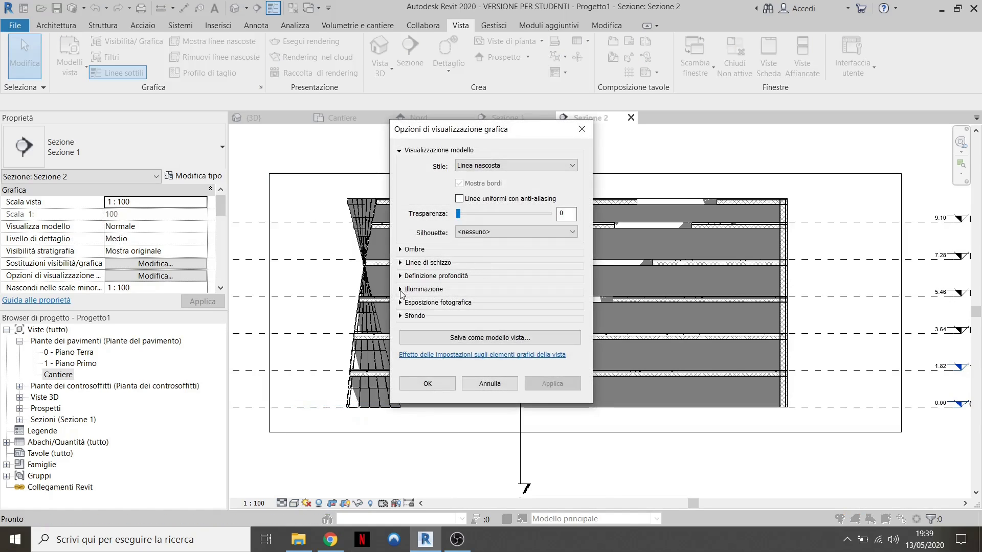
pyautogui.click(400, 289)
pyautogui.press('Return')
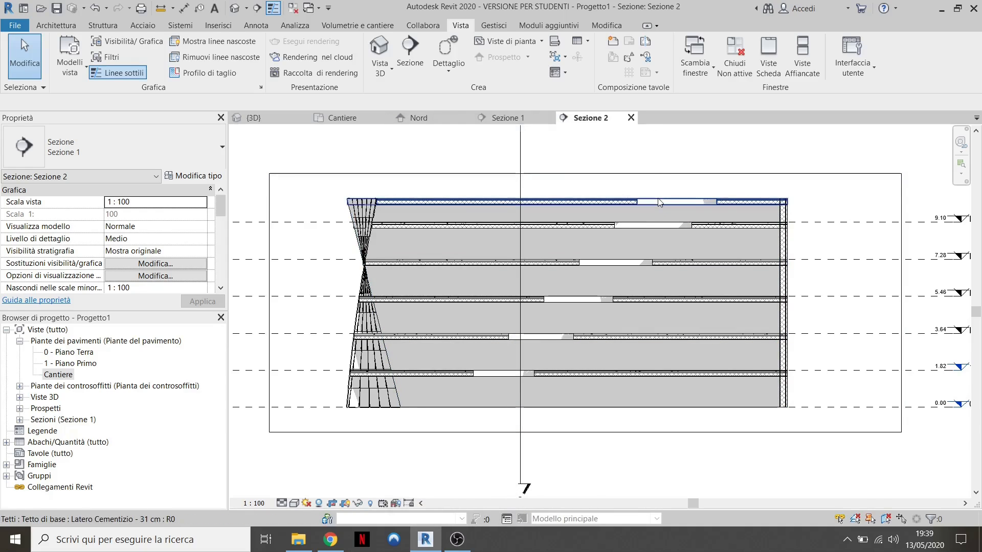
pyautogui.scroll(1, 658, 198)
pyautogui.scroll(-3, 621, 215)
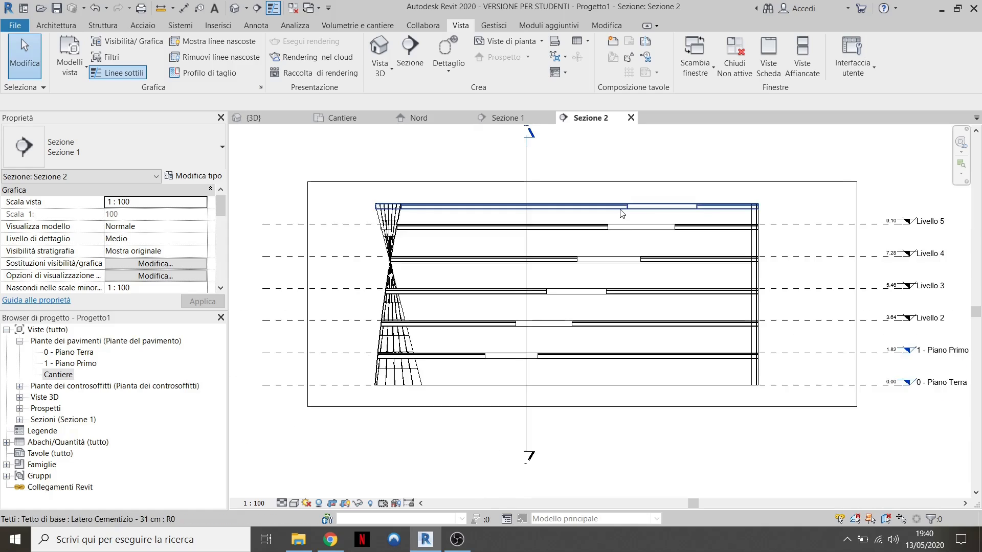
pyautogui.scroll(2, 419, 380)
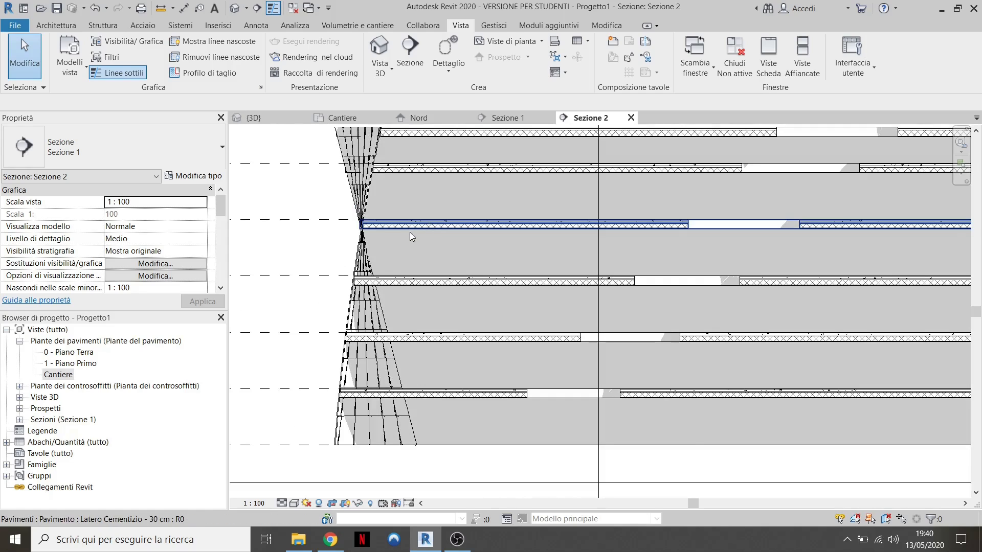
pyautogui.scroll(-1, 410, 232)
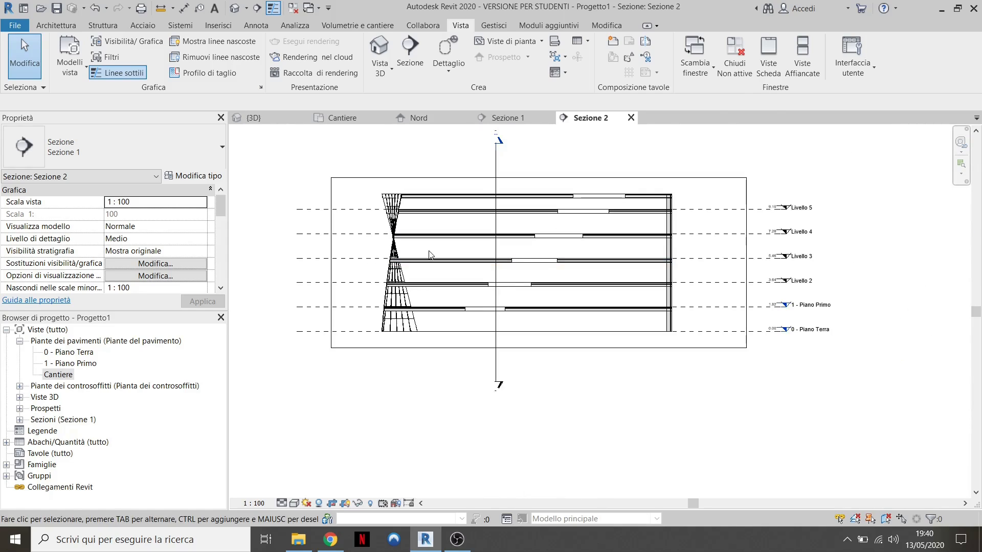
pyautogui.click(539, 181)
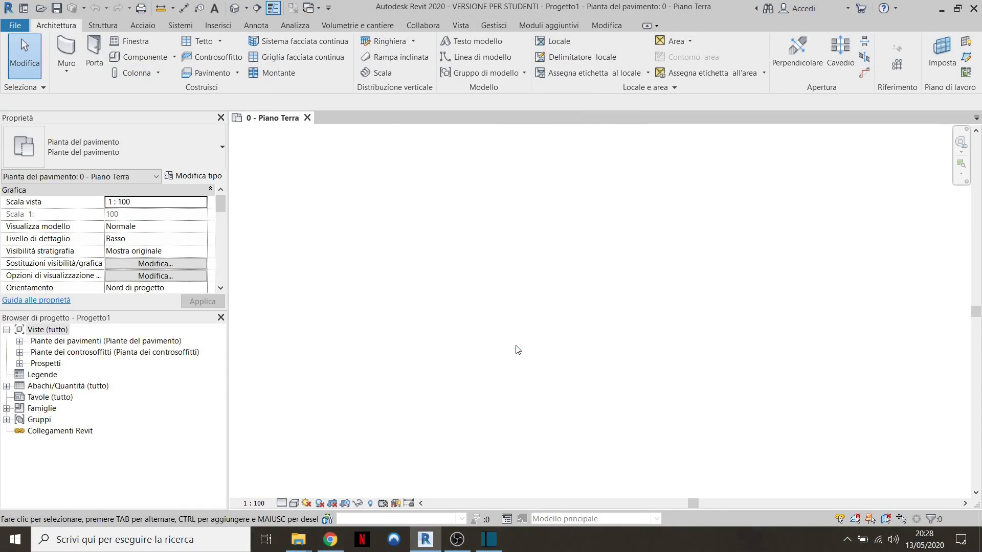